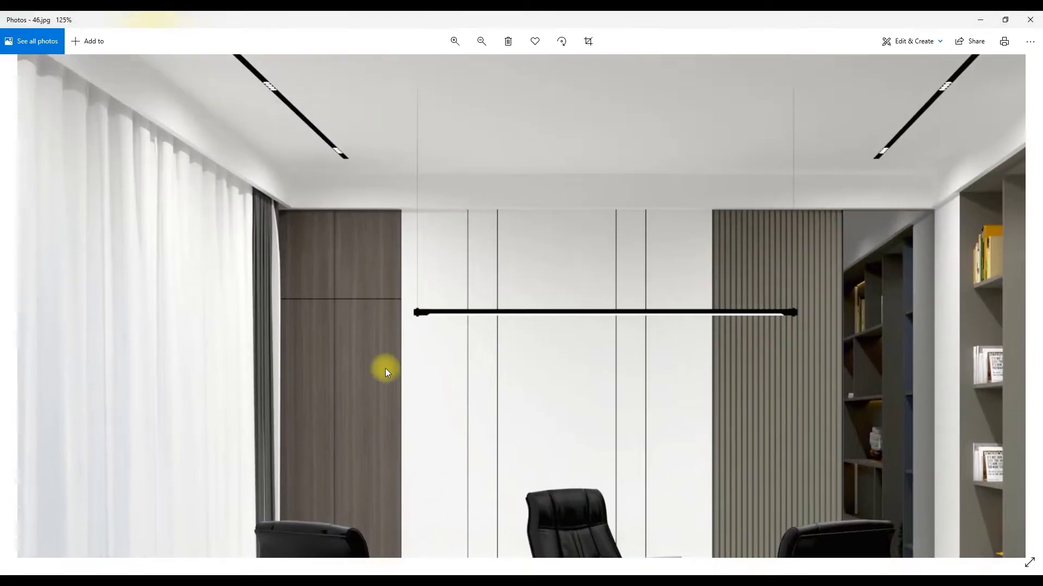
Pan and zoom around reference photo 46.jpg to study the shelving and lower areas.
drag(745, 280, 361, 284)
drag(545, 312, 536, 205)
scroll(488, 240, down, 1)
scroll(499, 282, down, 1)
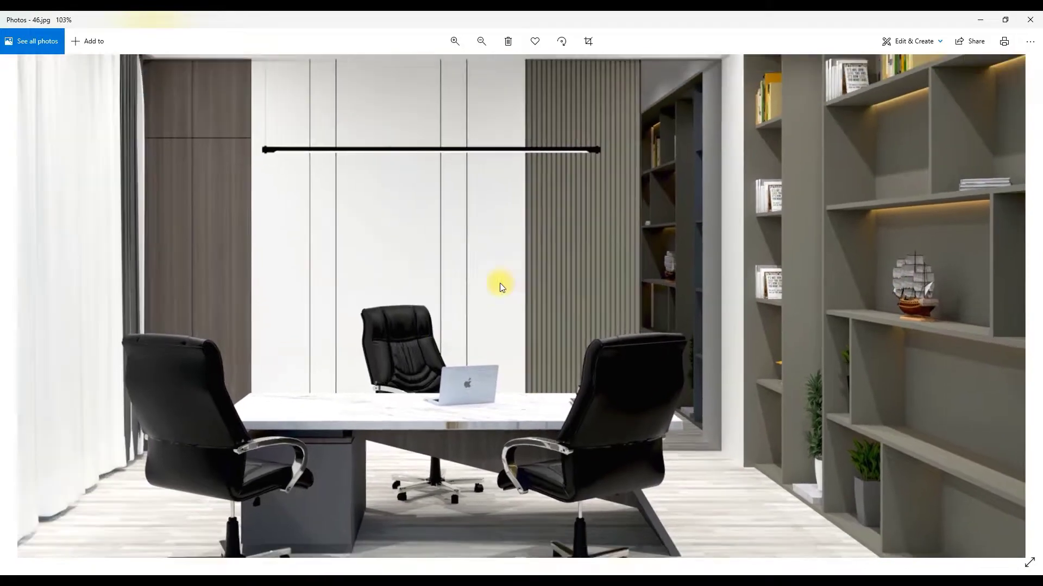
scroll(442, 342, up, 2)
scroll(442, 342, up, 1)
drag(495, 391, 488, 294)
scroll(492, 295, down, 2)
scroll(496, 299, down, 1)
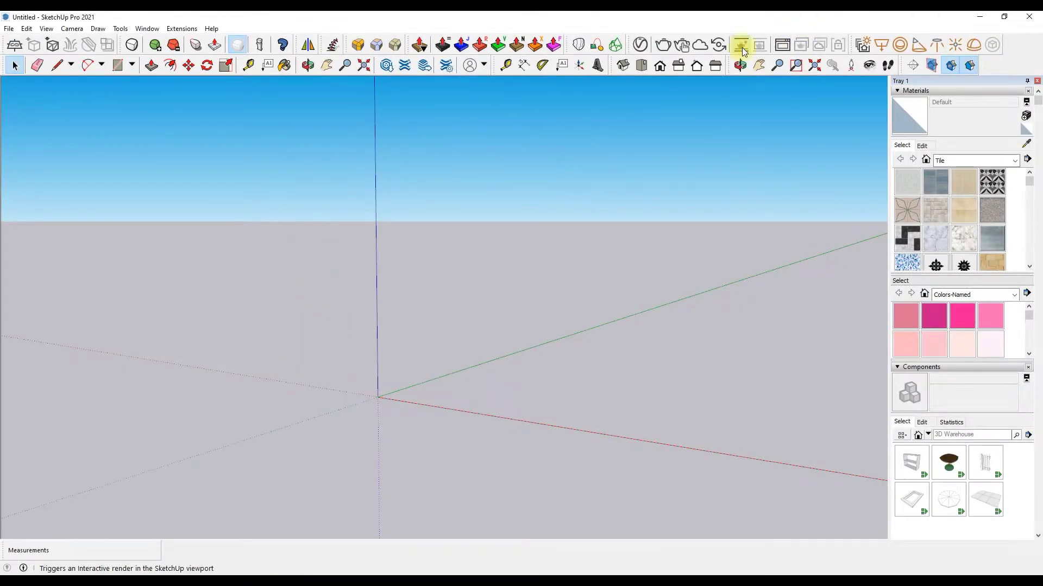
In top view, draw the notched room outline with its 4' edge and close it into a floor face.
click(648, 64)
key(l)
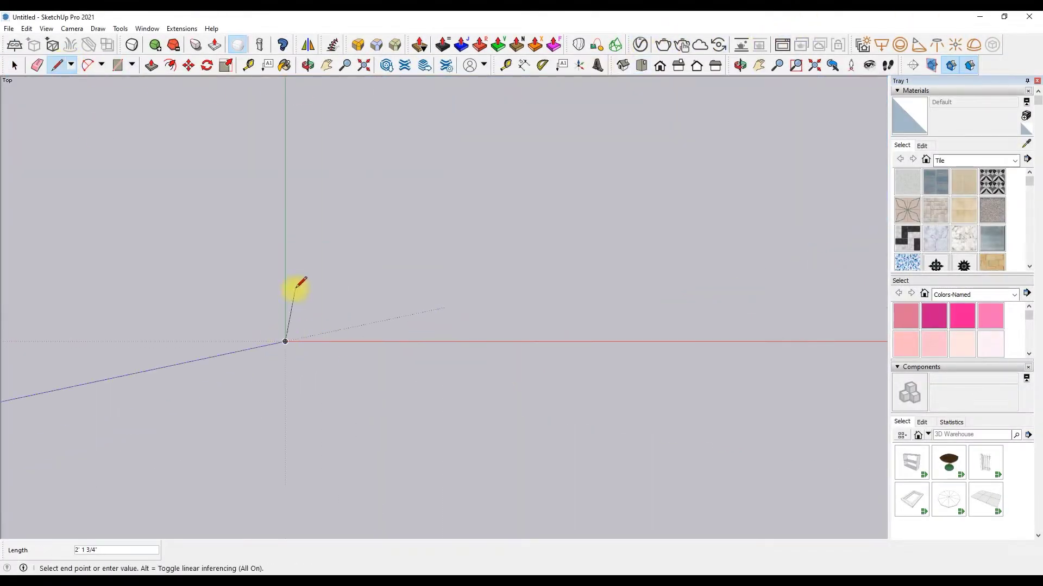
key(Return)
scroll(252, 361, down, 1)
scroll(255, 356, down, 1)
scroll(261, 350, down, 1)
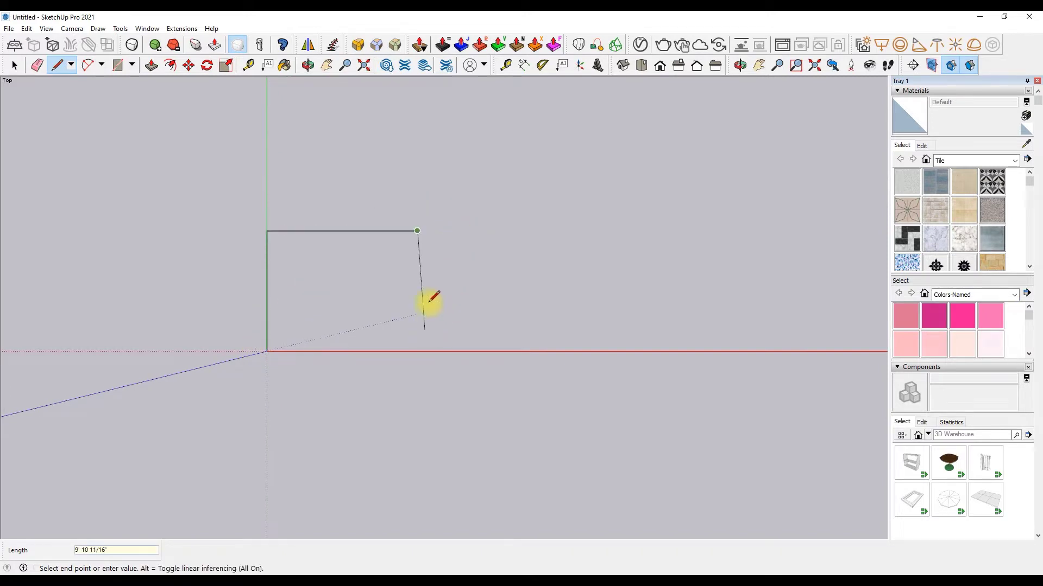
key(Return)
shift+middle_drag(422, 231, 484, 244)
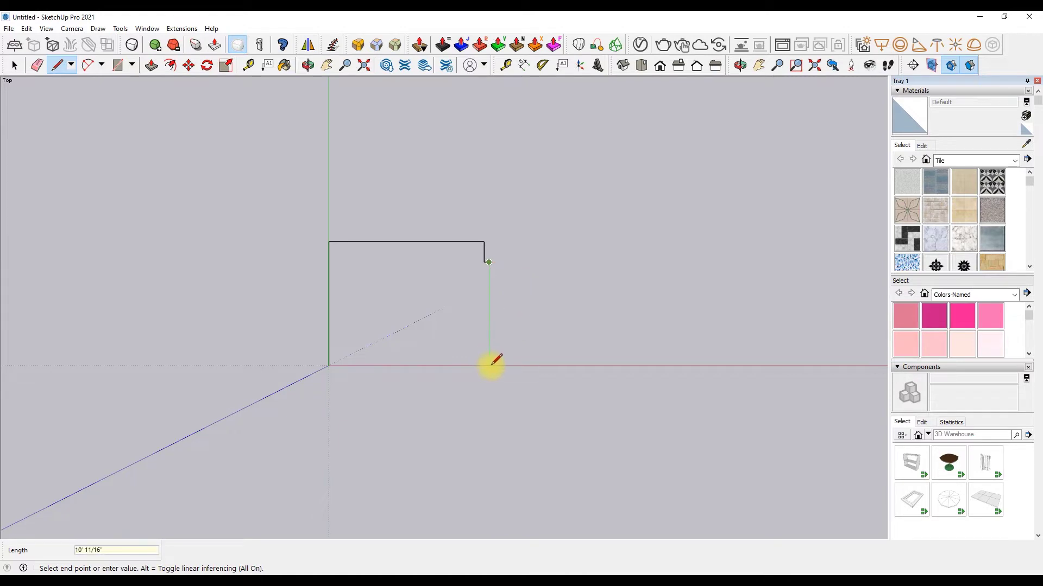
click(330, 366)
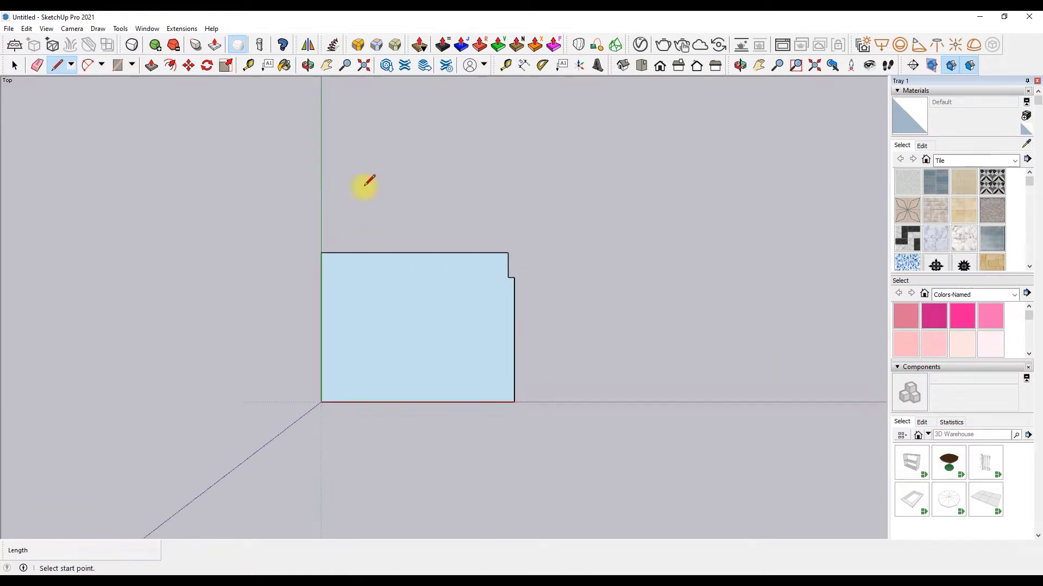
scroll(326, 255, up, 2)
Offset the floor outline outward by 1.5 to form the wall band.
key(f)
click(334, 259)
text(1.5)
key(Return)
Draw and erase edges to lay out the window opening in the left wall.
click(56, 69)
scroll(593, 265, up, 2)
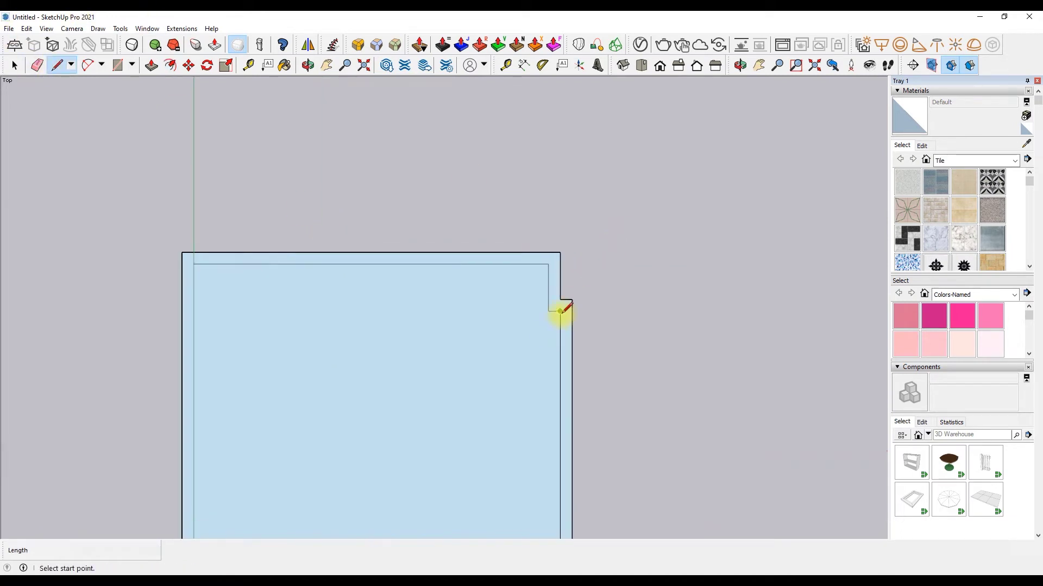
scroll(576, 288, down, 1)
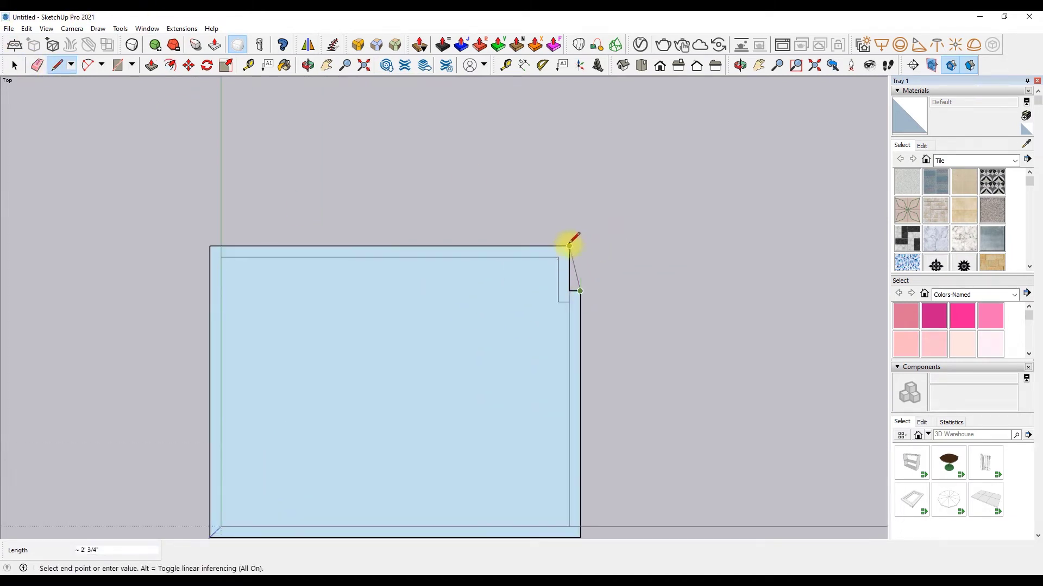
click(37, 65)
scroll(562, 342, up, 2)
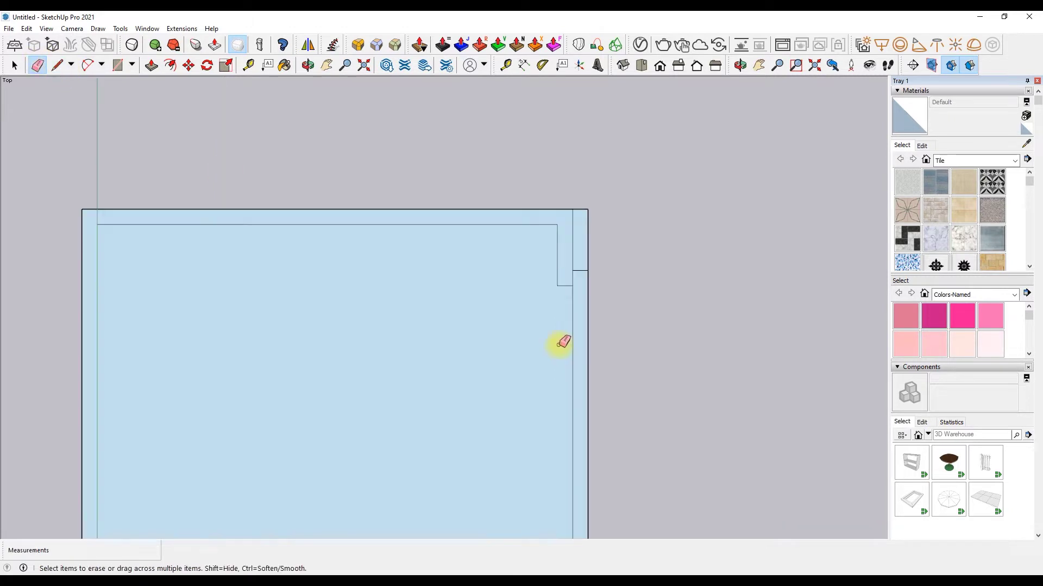
click(57, 65)
scroll(575, 252, down, 2)
scroll(380, 233, down, 1)
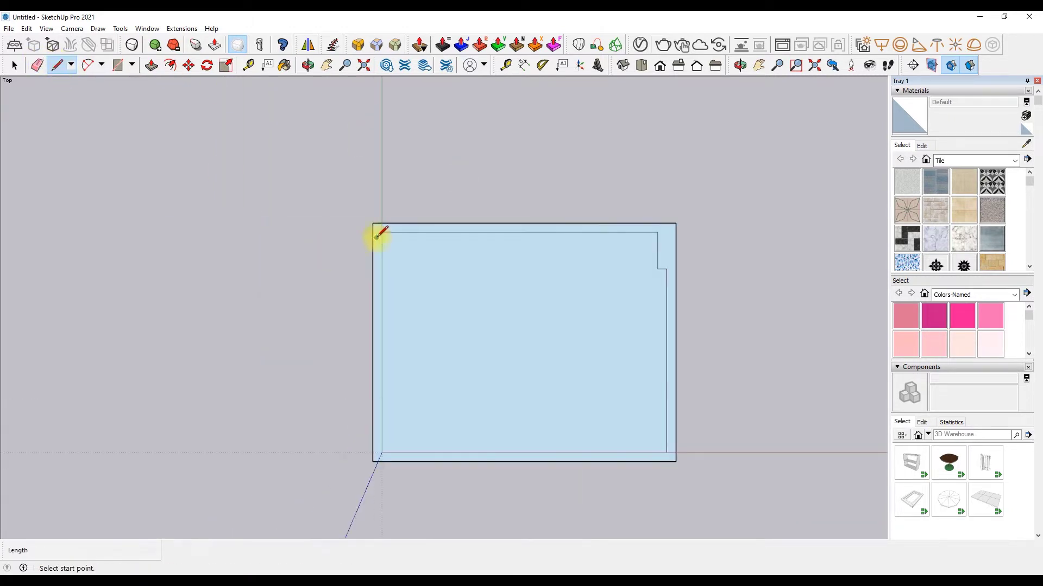
scroll(372, 230, up, 2)
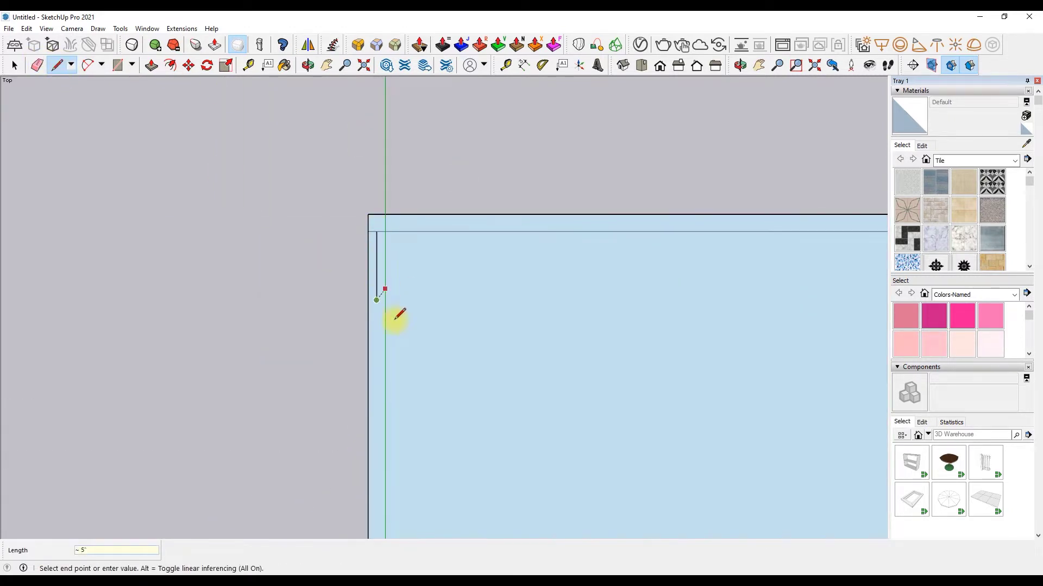
scroll(386, 276, down, 2)
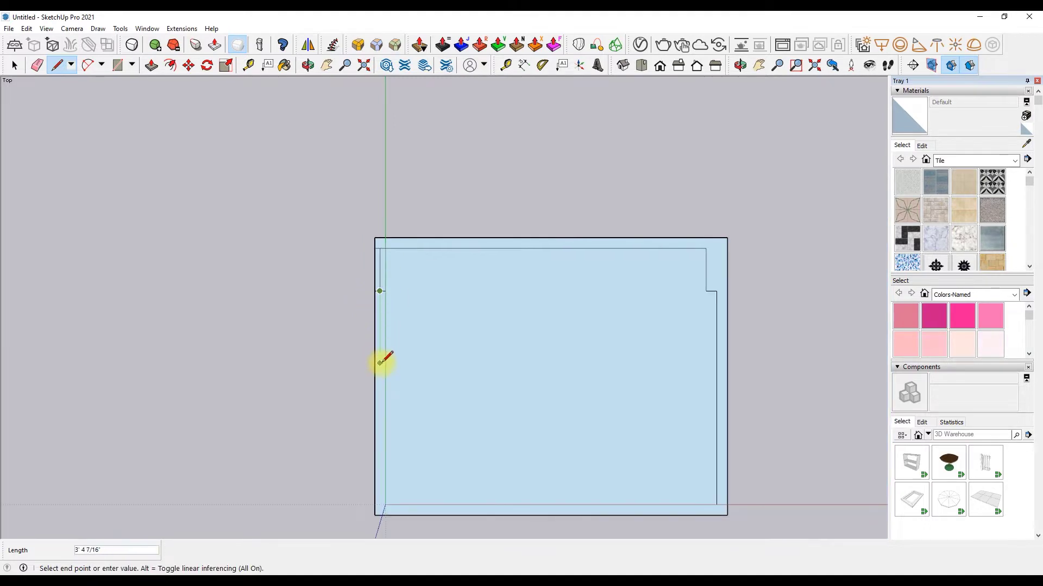
scroll(386, 468, up, 2)
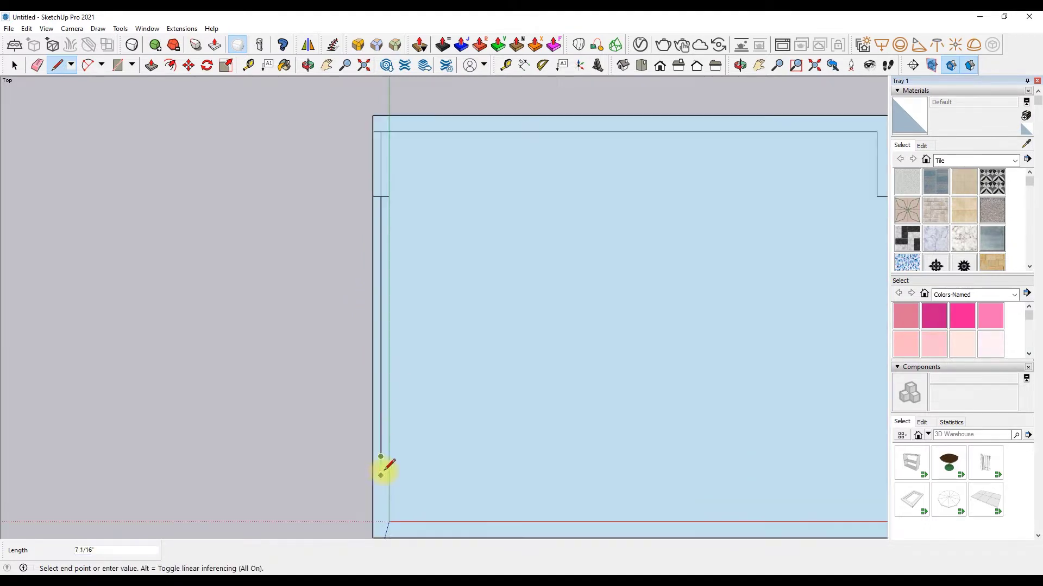
End the opening line near the bottom corner and erase the stray edges.
click(373, 521)
scroll(373, 521, down, 2)
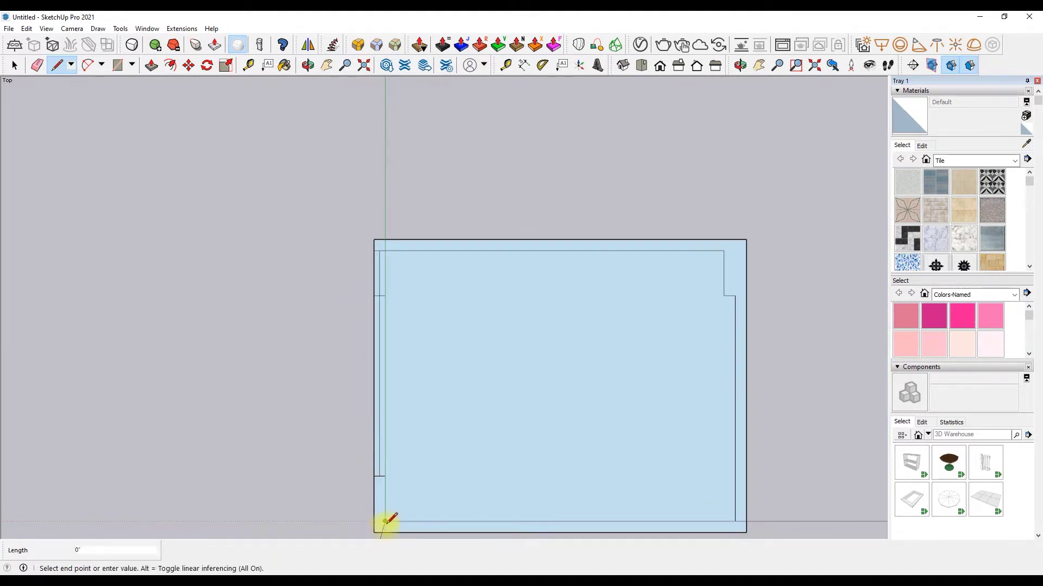
scroll(736, 521, up, 1)
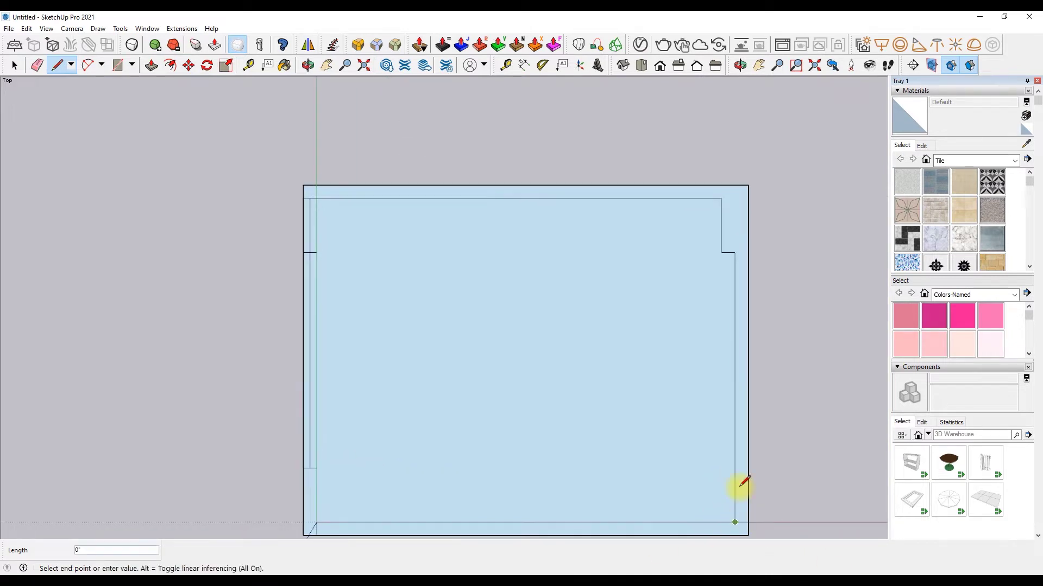
scroll(736, 511, down, 2)
scroll(701, 505, up, 1)
key(e)
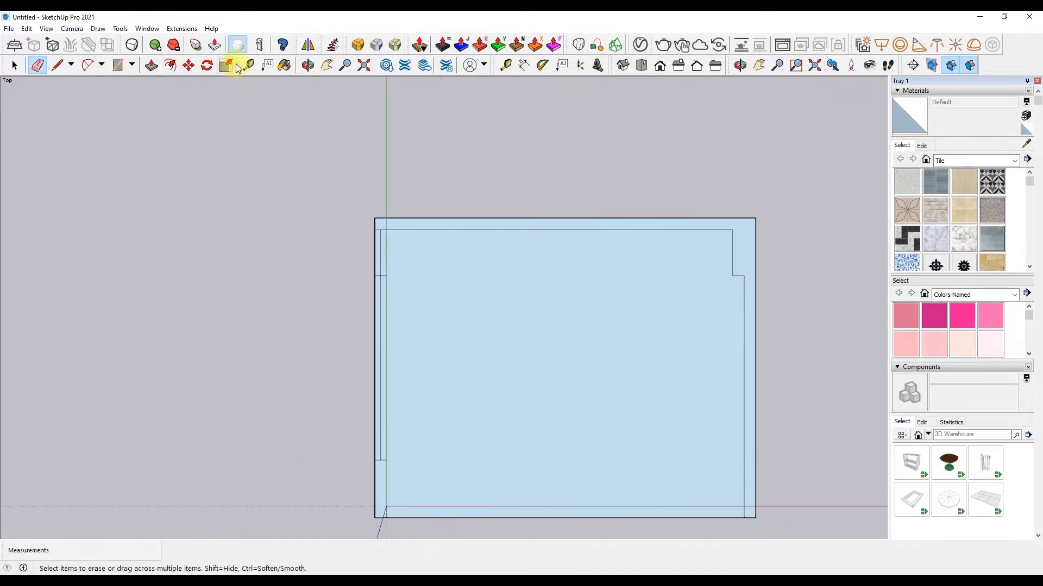
click(309, 66)
Push/Pull the wall band up 120" into 10' walls and erase leftover edges.
drag(422, 191, 403, 247)
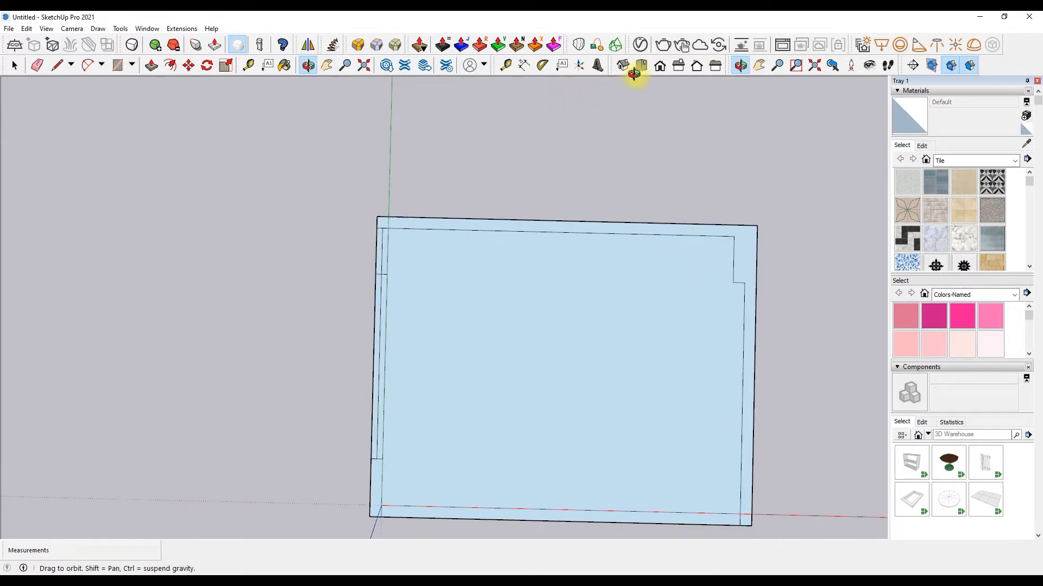
click(639, 66)
key(p)
drag(303, 163, 302, 117)
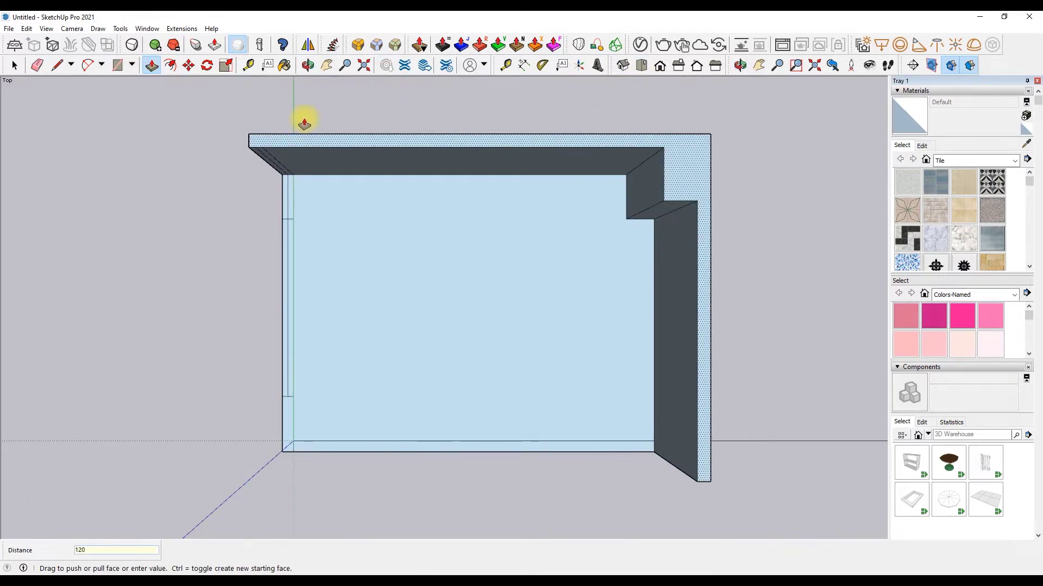
key(e)
scroll(290, 189, up, 2)
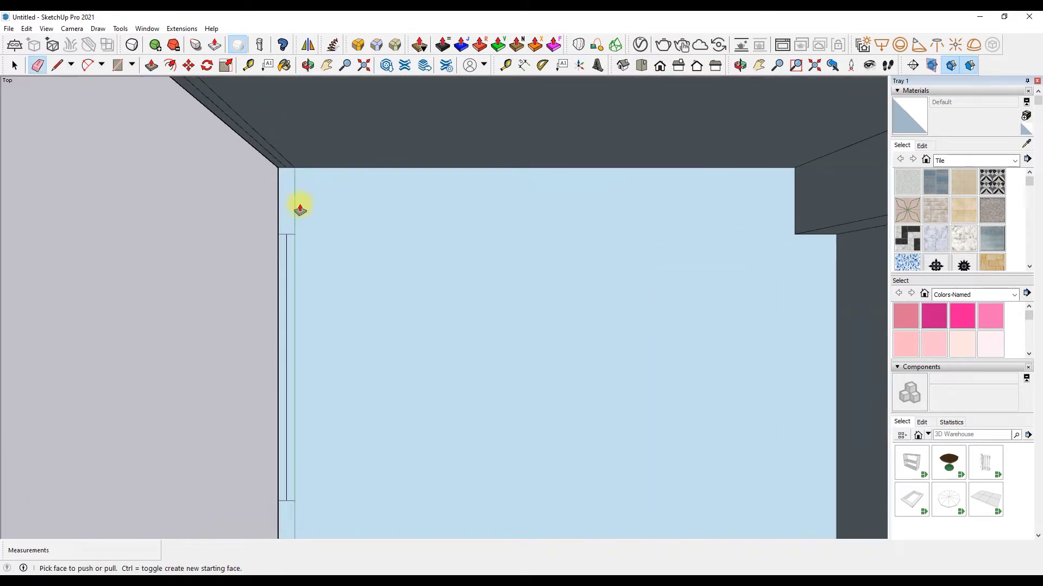
scroll(296, 162, down, 3)
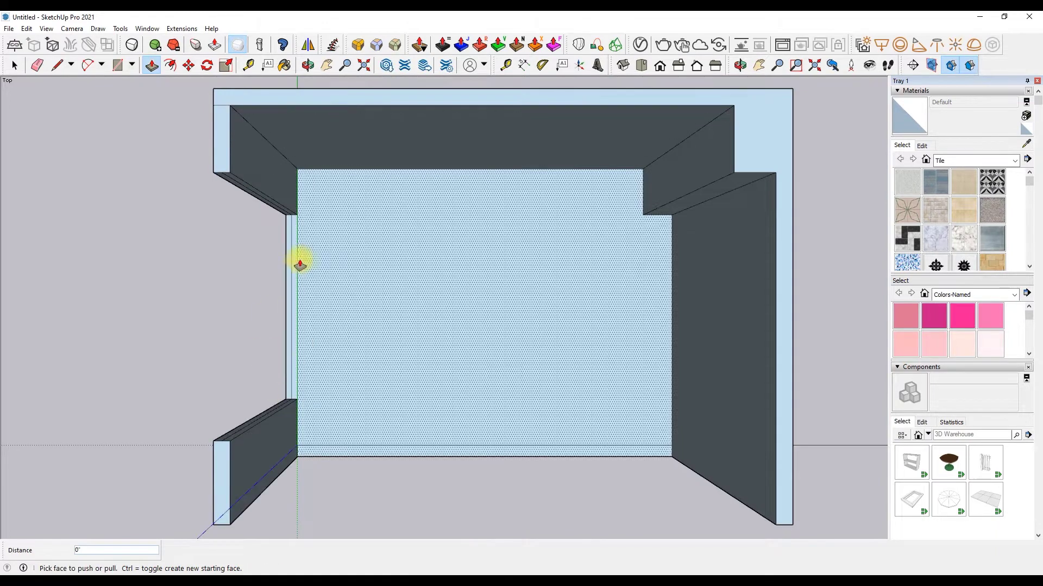
scroll(272, 245, up, 3)
Orbit to perspective, push up the low sill in the left opening, then view the back wall from the front.
click(308, 65)
mouse_move(315, 136)
mouse_down()
mouse_move(360, 277)
mouse_move(395, 103)
mouse_move(428, 155)
mouse_move(353, 272)
mouse_up()
key(p)
scroll(358, 278, up, 3)
click(365, 299)
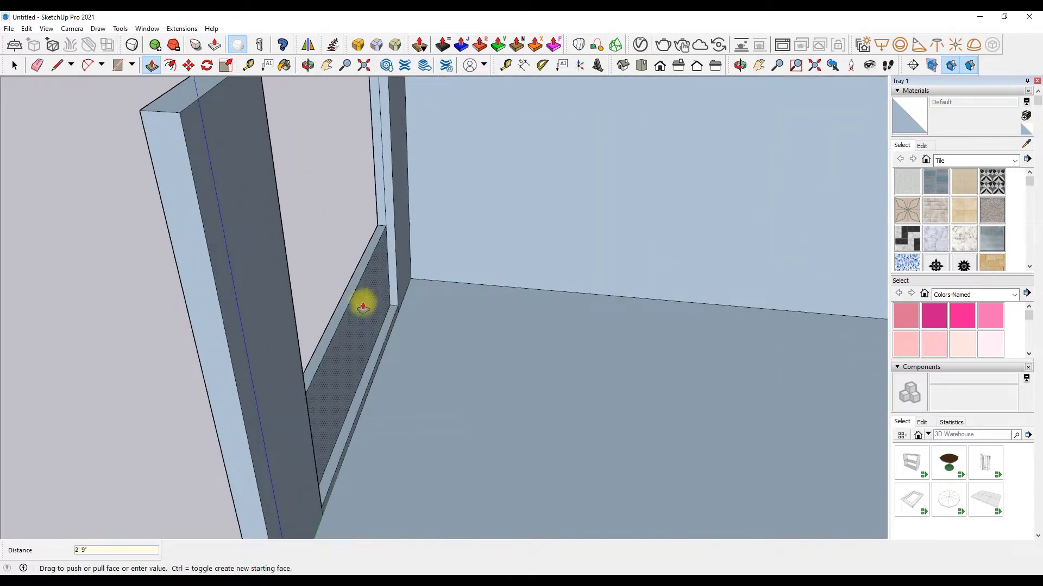
click(363, 307)
scroll(344, 298, down, 5)
click(659, 65)
scroll(477, 376, up, 5)
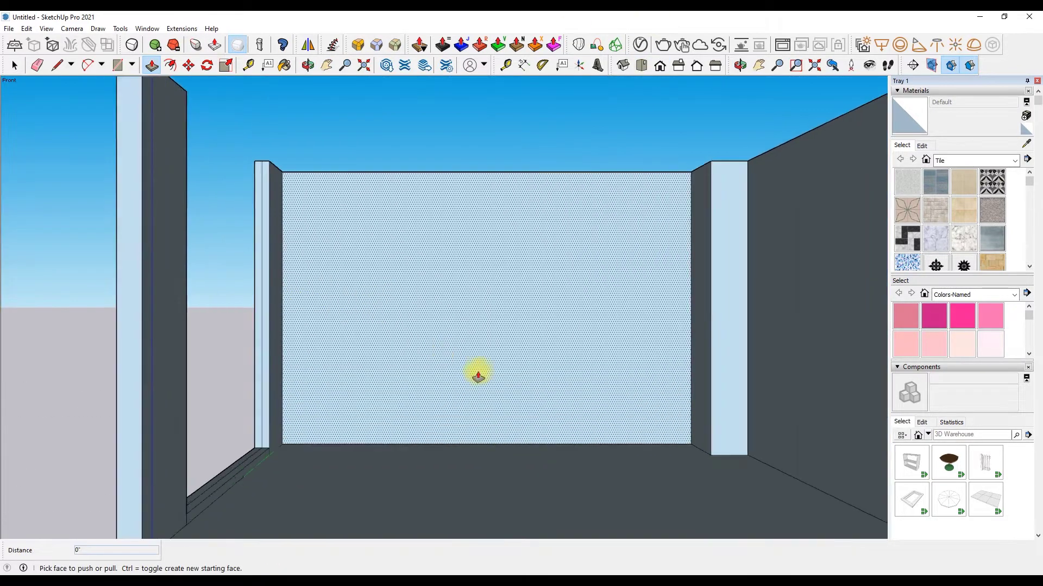
scroll(477, 376, up, 3)
Copy the back wall's right edge 24" inward as the first panel line.
key(m)
key(ctrl)
click(740, 308)
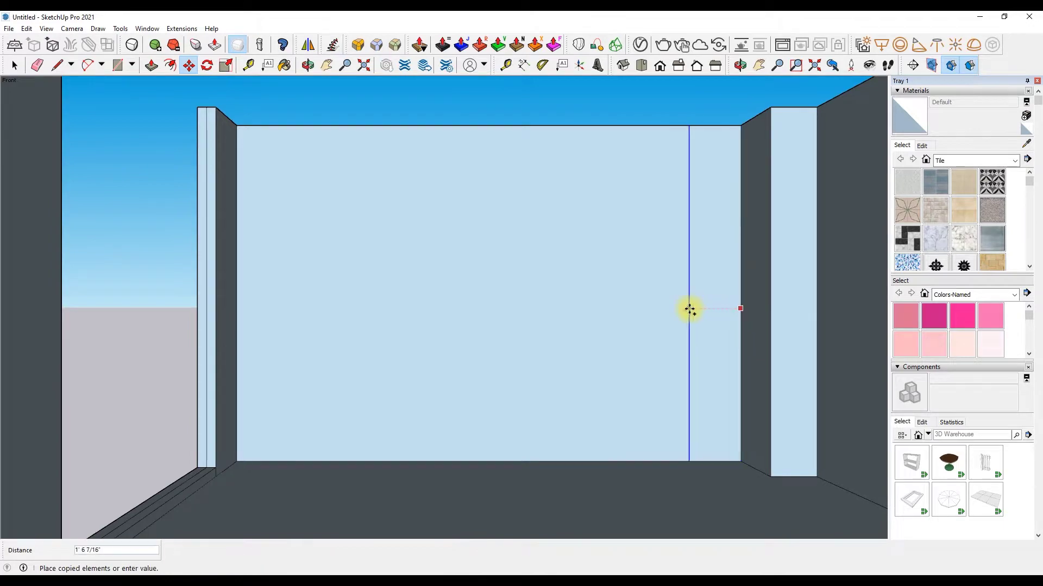
key(Return)
key(ctrl+z)
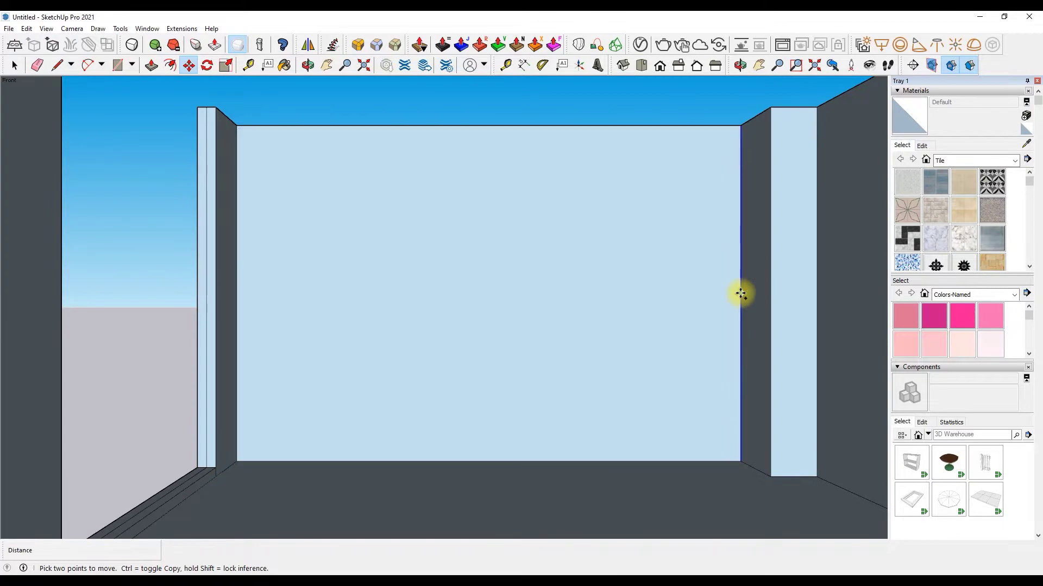
click(740, 293)
text(24)
key(Return)
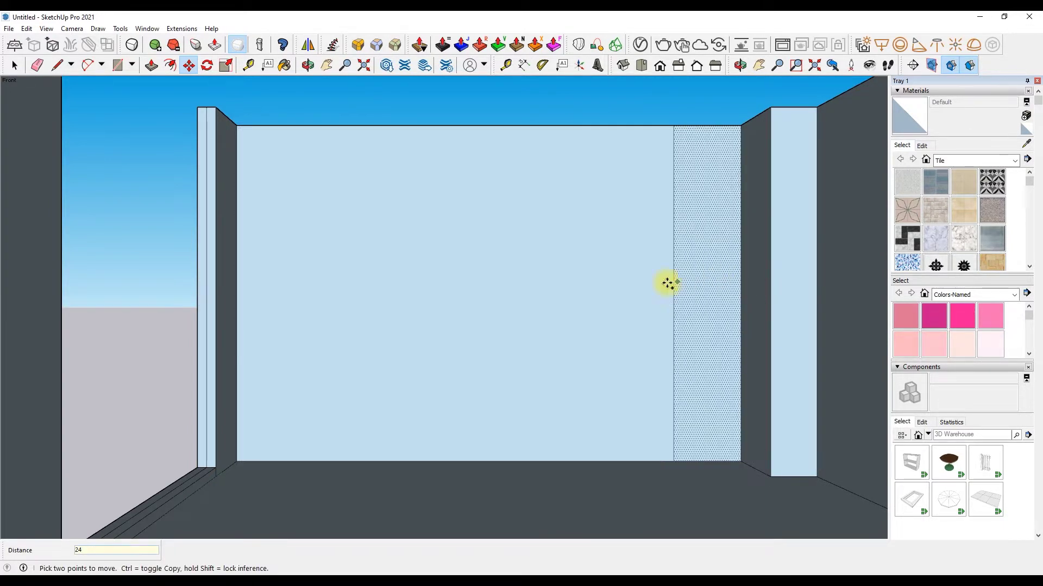
Add panel lines 36" from the new line and 36" from the left wall edge.
key(ctrl)
click(673, 281)
text(36)
key(Return)
key(ctrl)
click(235, 275)
text(36)
key(Return)
Draw a line at the wall top and copy further panel lines, one at 8" spacing.
click(57, 64)
click(287, 125)
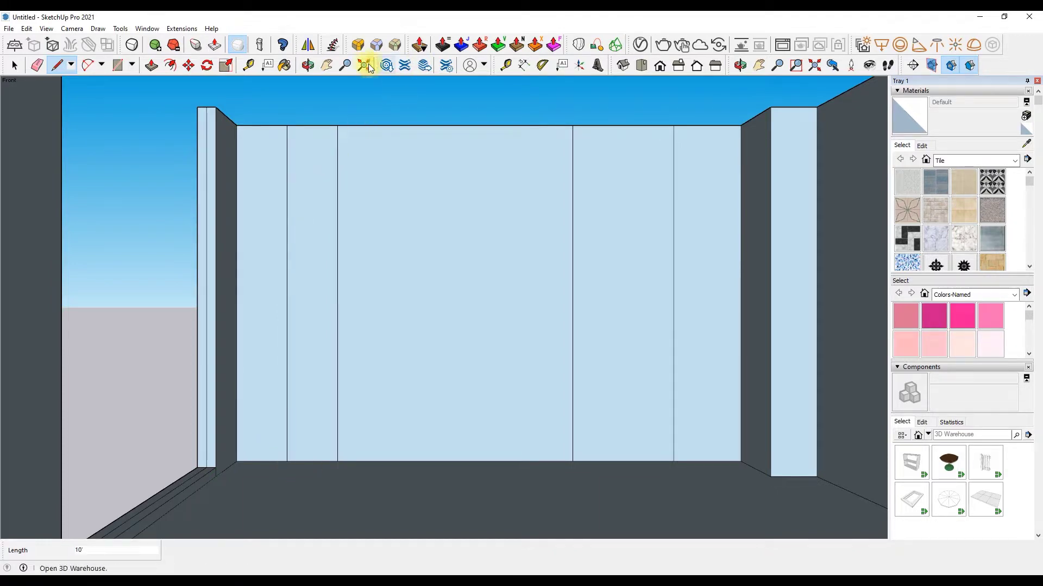
click(189, 65)
key(ctrl)
click(337, 267)
key(Return)
click(389, 272)
key(ctrl)
text(8)
key(Return)
Try 18" and 2" panel-line copies, undoing the misplaced ones.
key(space)
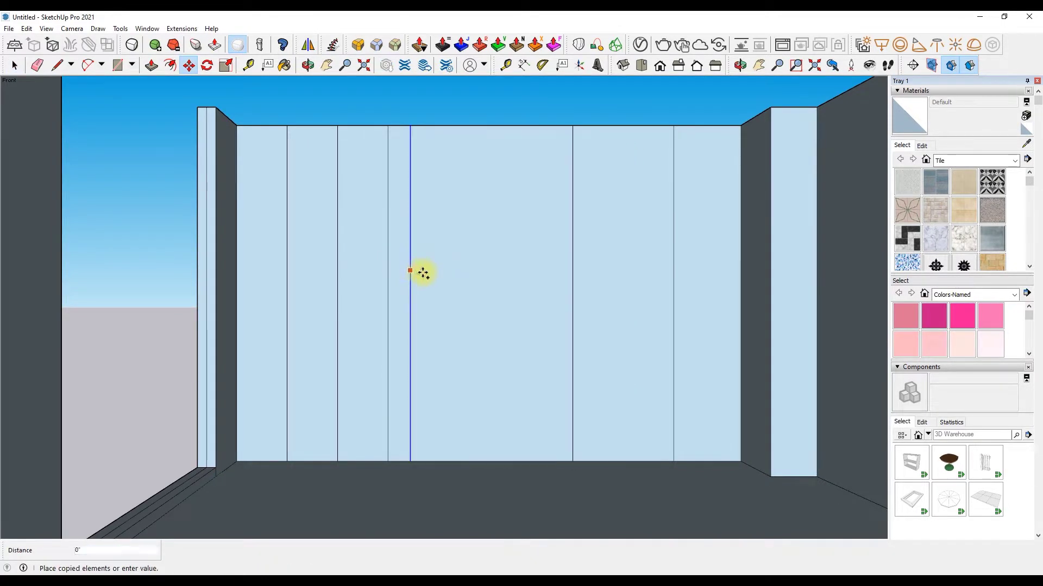
key(Return)
key(ctrl+z)
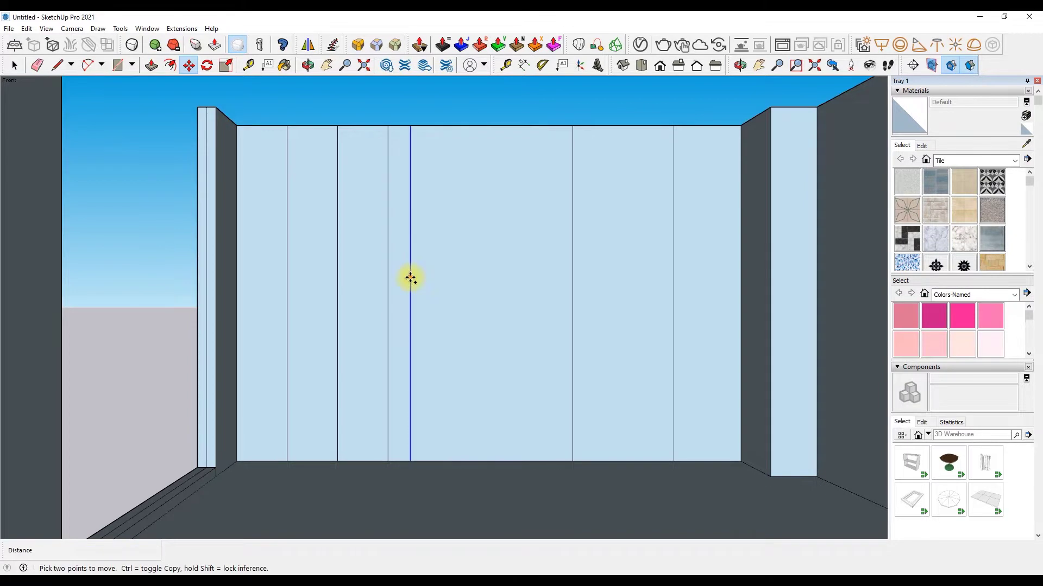
click(410, 277)
key(ctrl)
text(2)
key(Return)
key(ctrl+z)
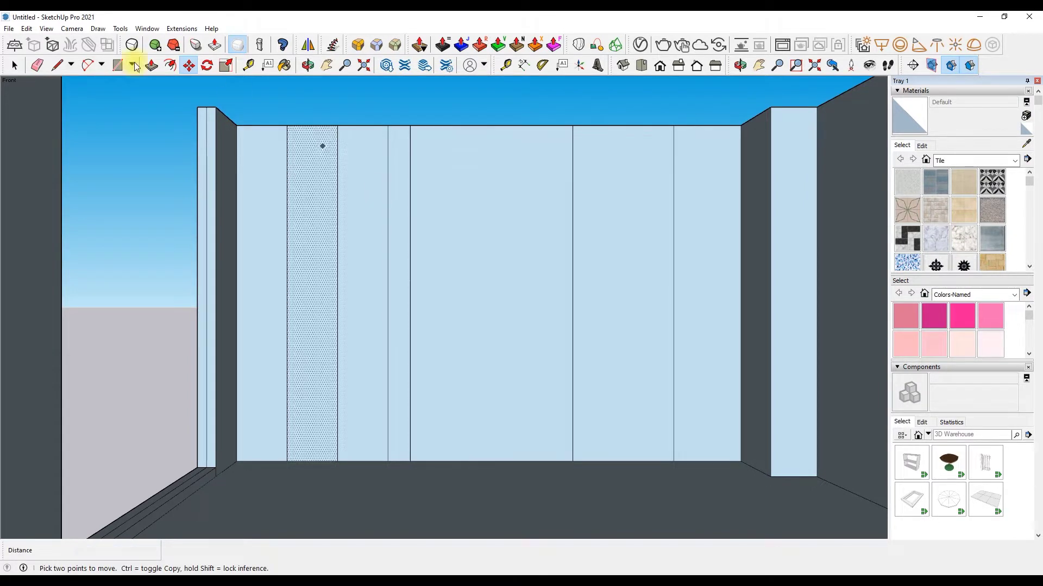
key(l)
key(m)
Copy a wall edge to a new panel position on the back wall.
key(ctrl)
click(573, 303)
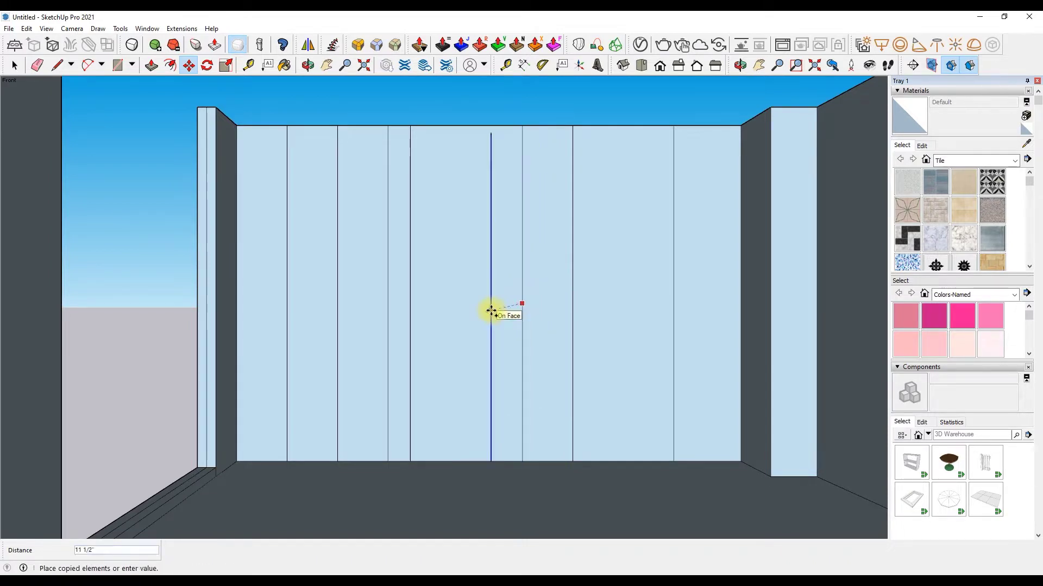
click(496, 302)
scroll(493, 295, down, 3)
scroll(328, 313, up, 3)
scroll(328, 313, up, 1)
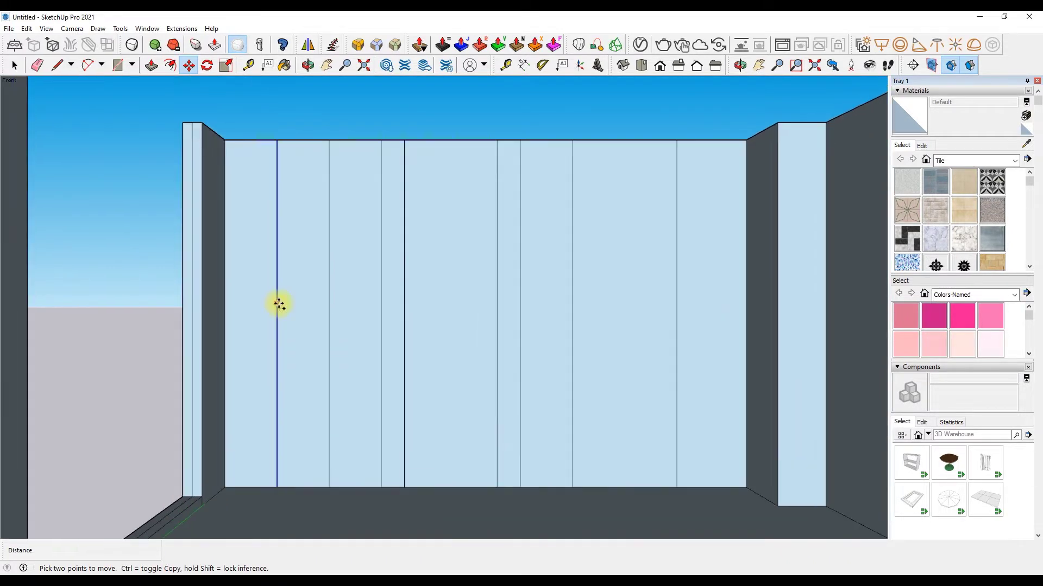
Add copies 0.25" beside the panel lines to form paired gap lines, cancelling one misplaced copy.
click(278, 302)
text(.25)
key(Return)
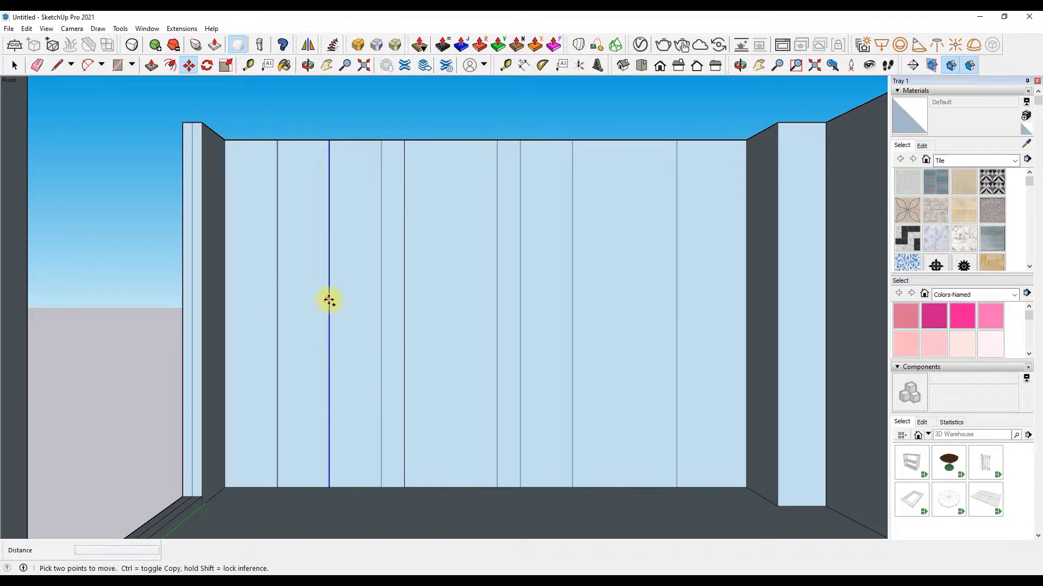
click(498, 306)
click(522, 305)
click(573, 307)
key(Escape)
key(Escape)
click(676, 302)
key(l)
scroll(157, 117, up, 2)
click(276, 145)
Draw a horizontal line across the two leftmost panels near the top and erase the stray vertical edge.
scroll(333, 227, down, 3)
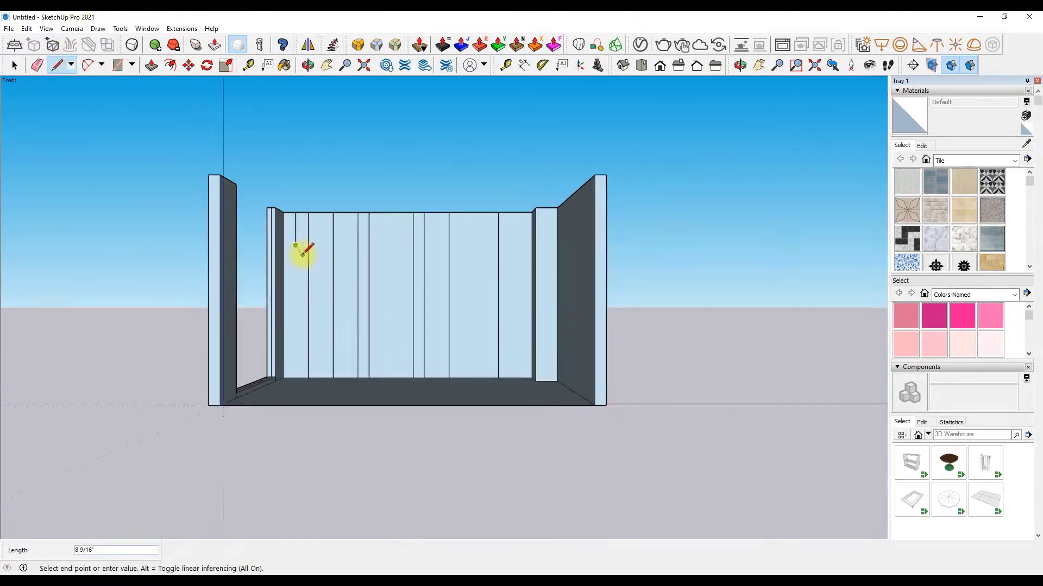
scroll(302, 248, up, 2)
click(367, 238)
scroll(365, 238, up, 2)
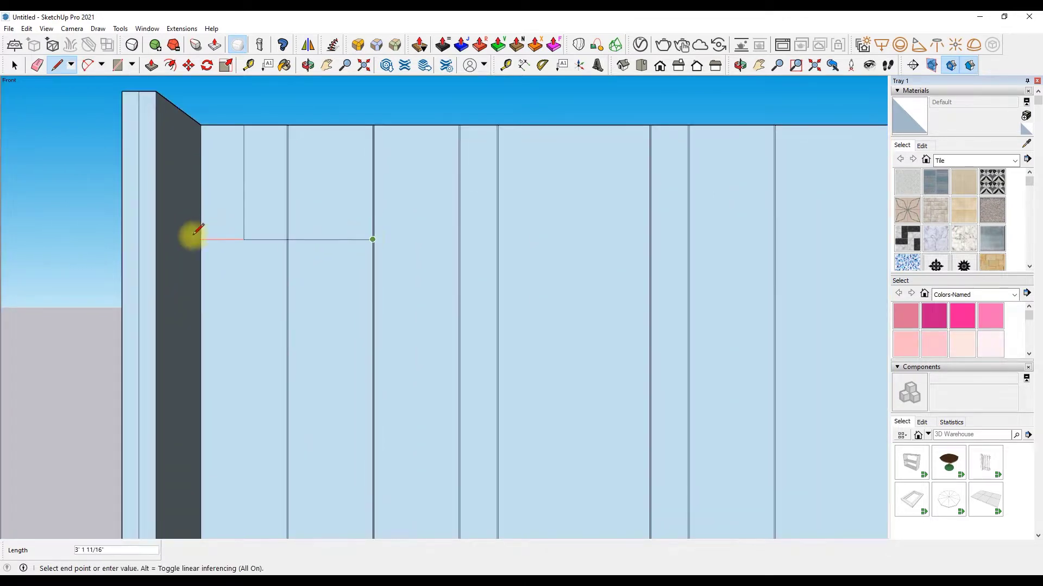
click(243, 226)
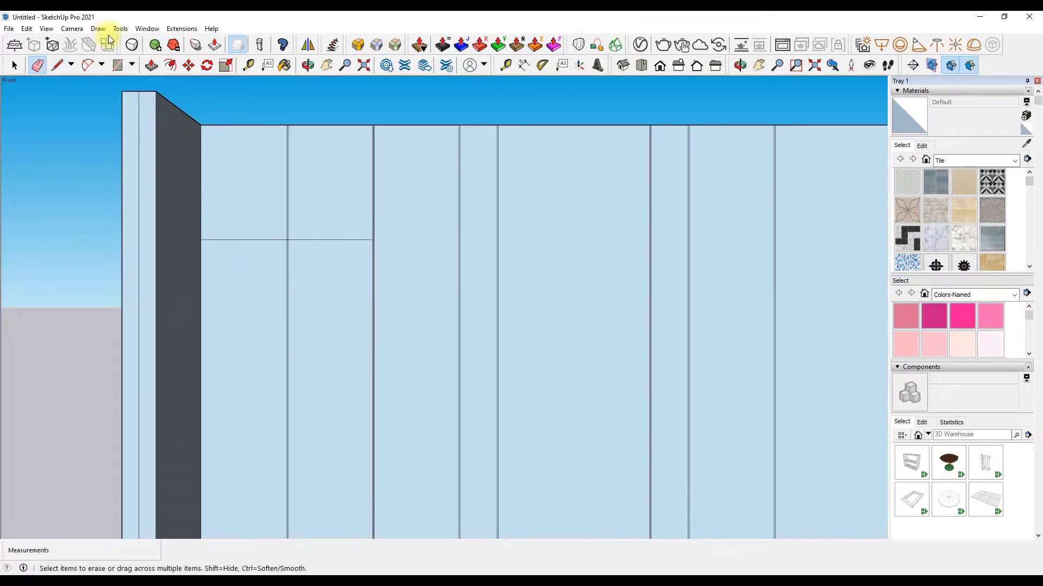
scroll(218, 196, up, 2)
Copy the horizontal line 0.25" below to form a double split line.
text(.25)
key(Return)
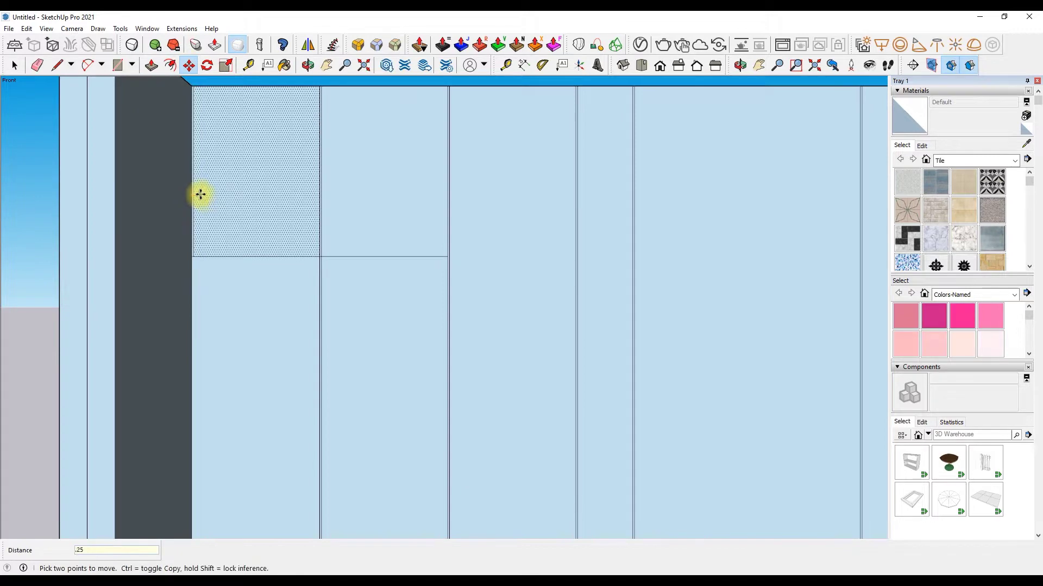
scroll(255, 257, up, 1)
click(256, 264)
scroll(427, 264, down, 5)
scroll(304, 250, down, 3)
scroll(422, 259, up, 2)
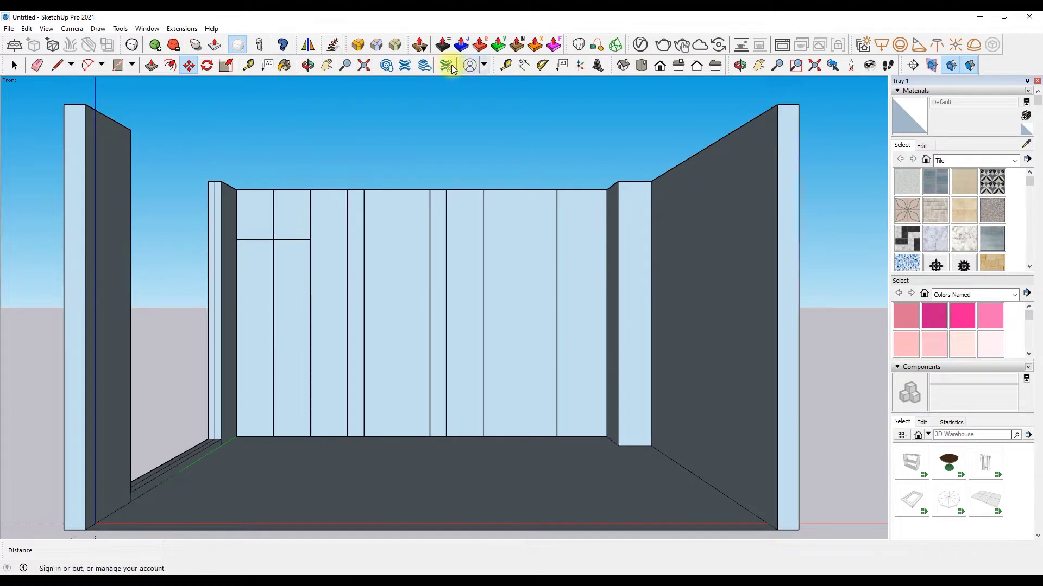
click(305, 67)
mouse_move(315, 217)
mouse_down()
mouse_move(481, 521)
mouse_move(668, 477)
mouse_move(93, 114)
mouse_up()
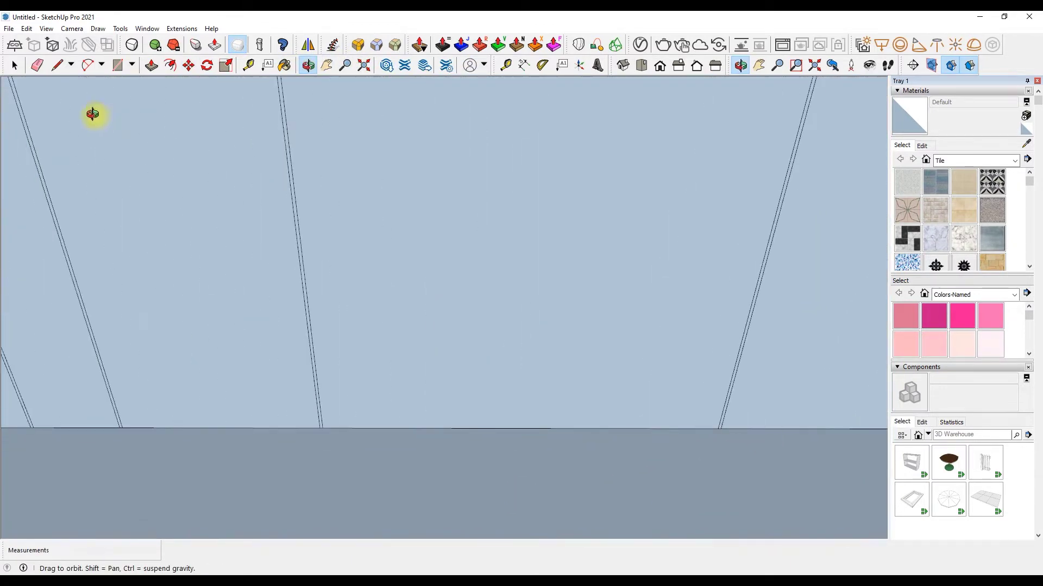
Draw two small rectangles on the floor at the base of the back wall and reposition them.
click(56, 66)
scroll(283, 380, up, 3)
click(267, 415)
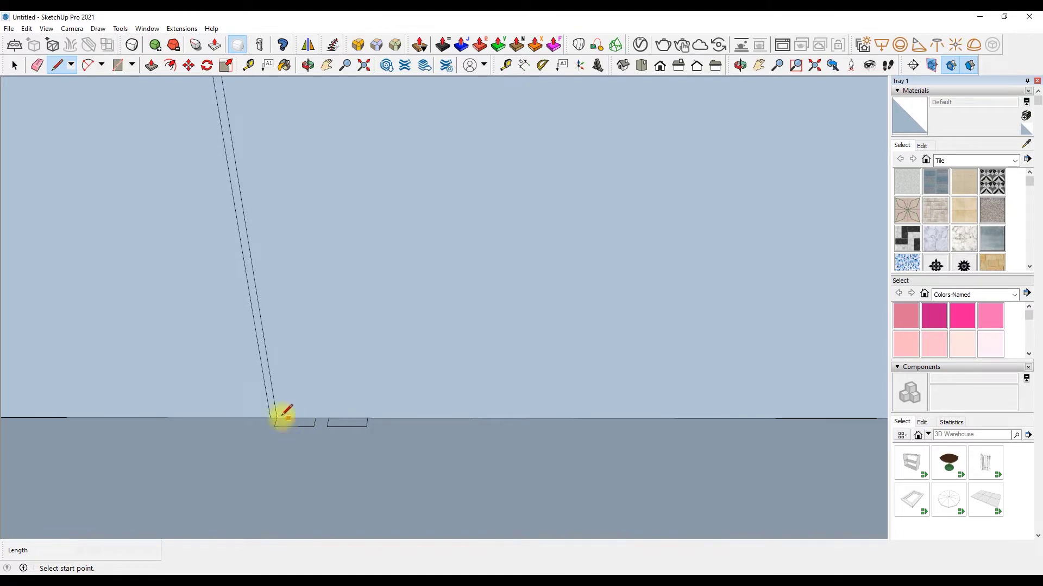
key(space)
drag(269, 408, 396, 444)
click(189, 69)
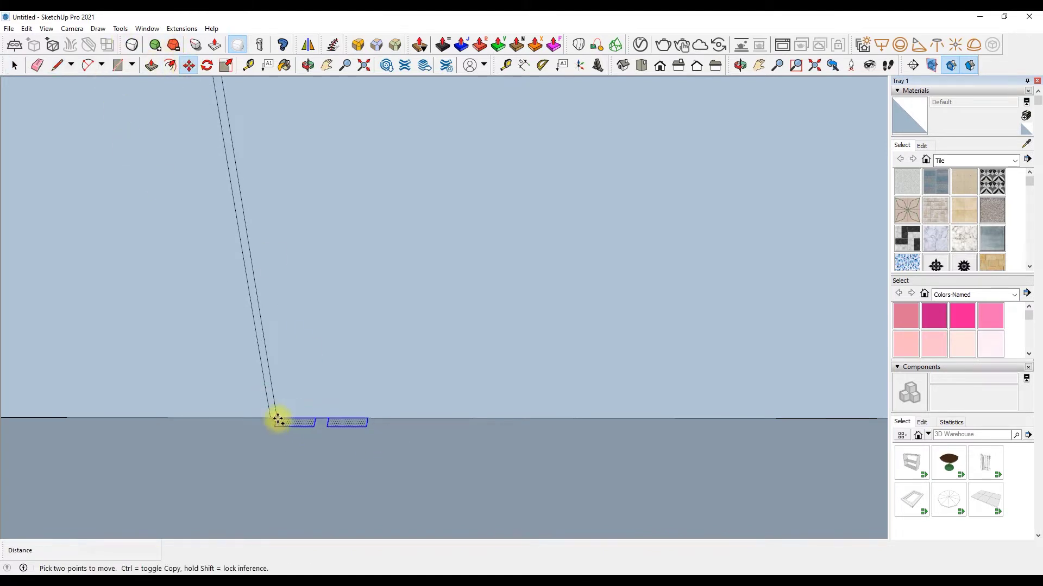
text(.5)
key(Return)
key(e)
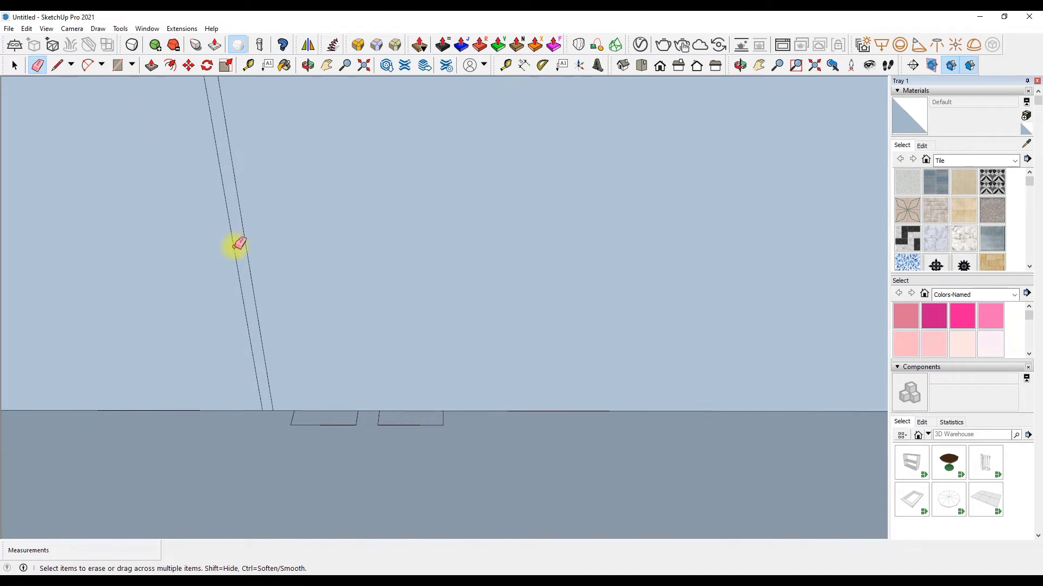
Copy the pair of floor rectangles to the right and array them x4 along the wall.
key(space)
drag(475, 457, 465, 459)
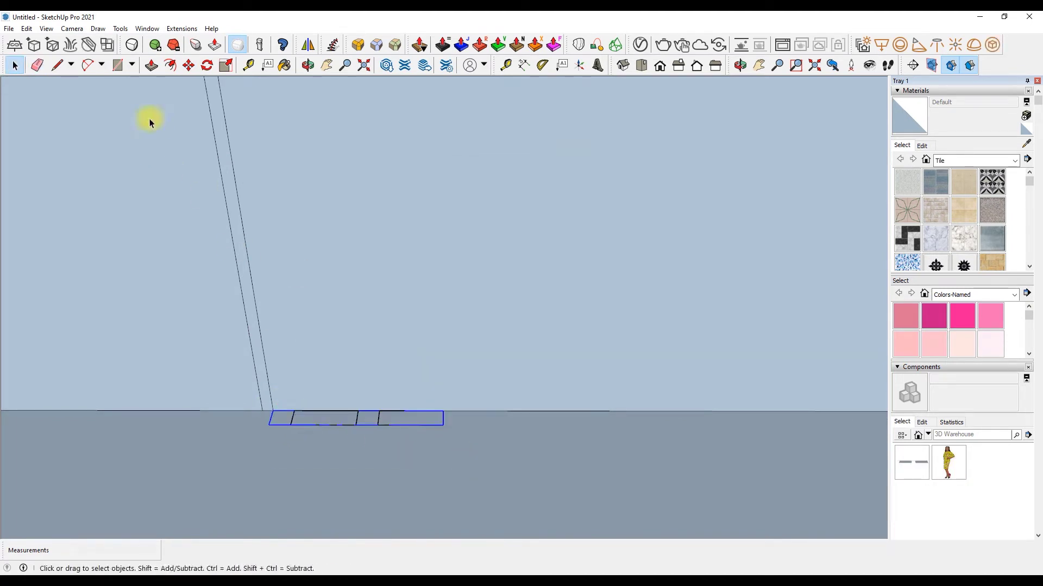
click(189, 65)
click(274, 413)
click(442, 412)
scroll(279, 400, up, 3)
scroll(325, 407, down, 3)
text(x4)
key(Return)
key(space)
scroll(244, 373, down, 3)
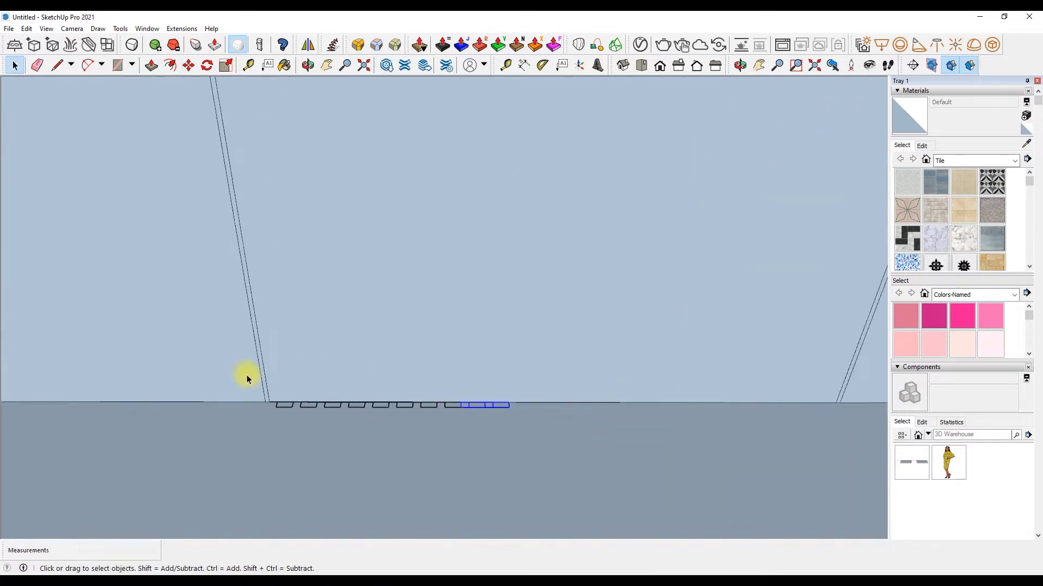
scroll(262, 390, down, 2)
Ctrl-copy the rectangle row to extend it along the back wall, and pick the MistyRose colour.
click(189, 65)
scroll(255, 380, up, 3)
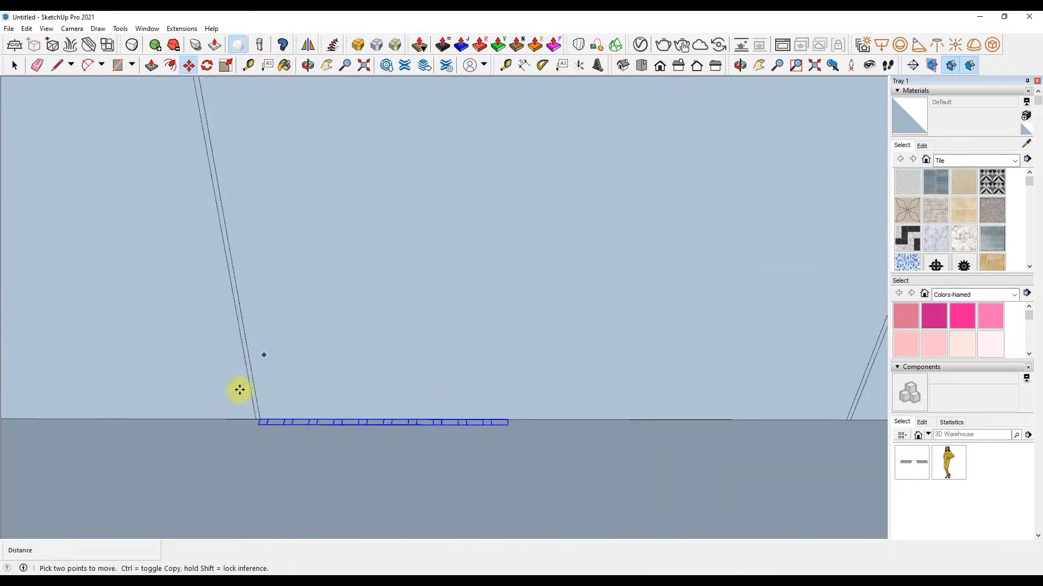
click(267, 421)
key(ctrl)
scroll(163, 401, down, 2)
scroll(138, 397, down, 2)
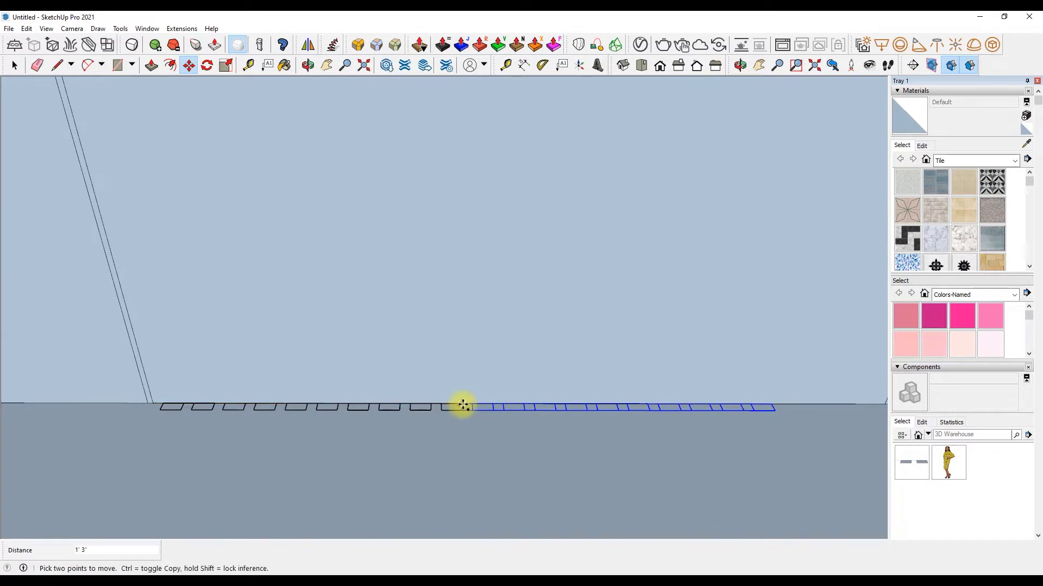
scroll(463, 406, down, 2)
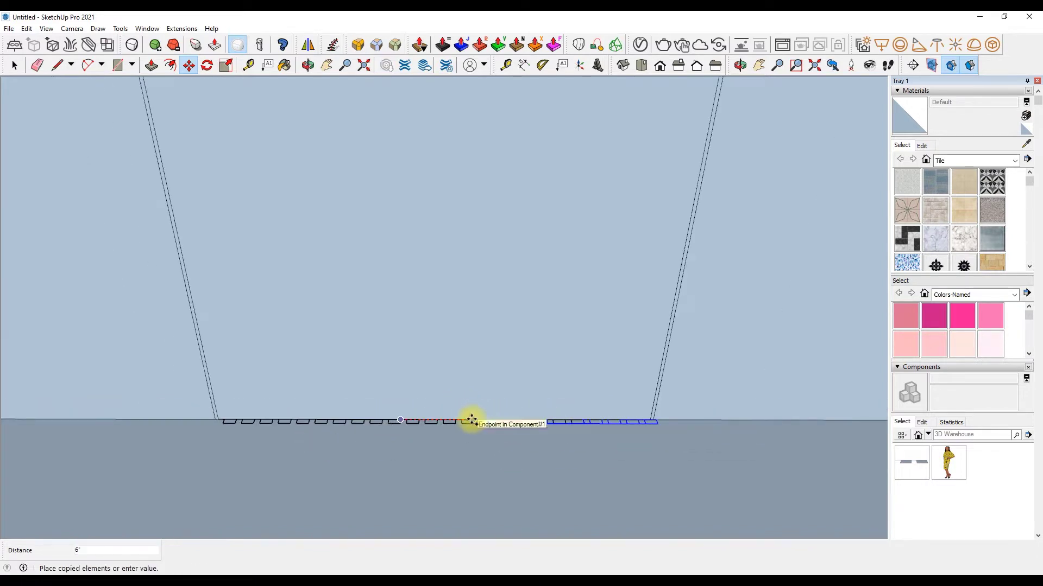
scroll(471, 421, up, 3)
scroll(428, 423, down, 2)
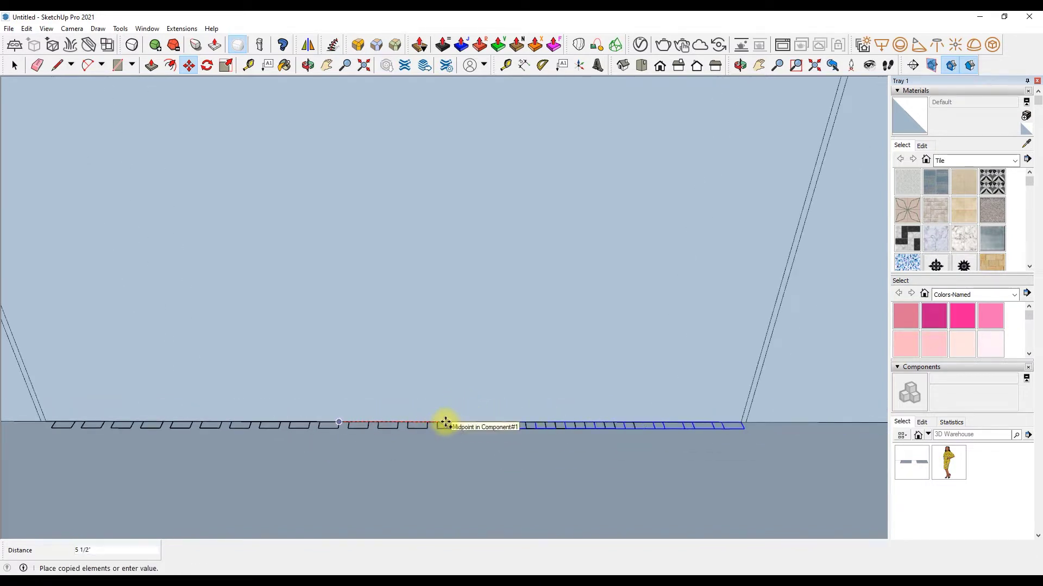
scroll(437, 421, up, 2)
click(446, 421)
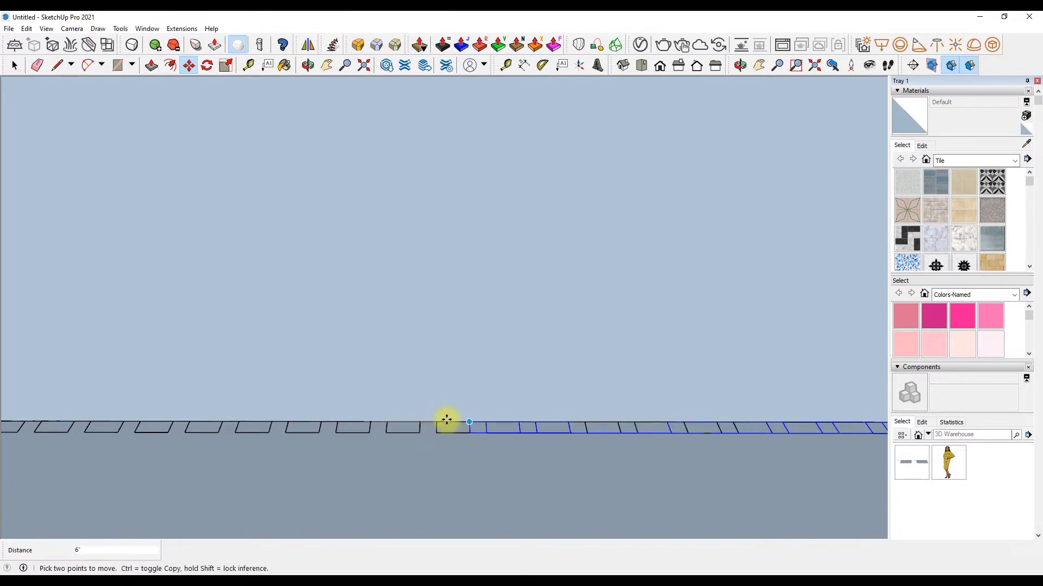
scroll(533, 428, down, 3)
scroll(533, 429, up, 1)
key(space)
scroll(547, 435, up, 1)
scroll(570, 416, up, 2)
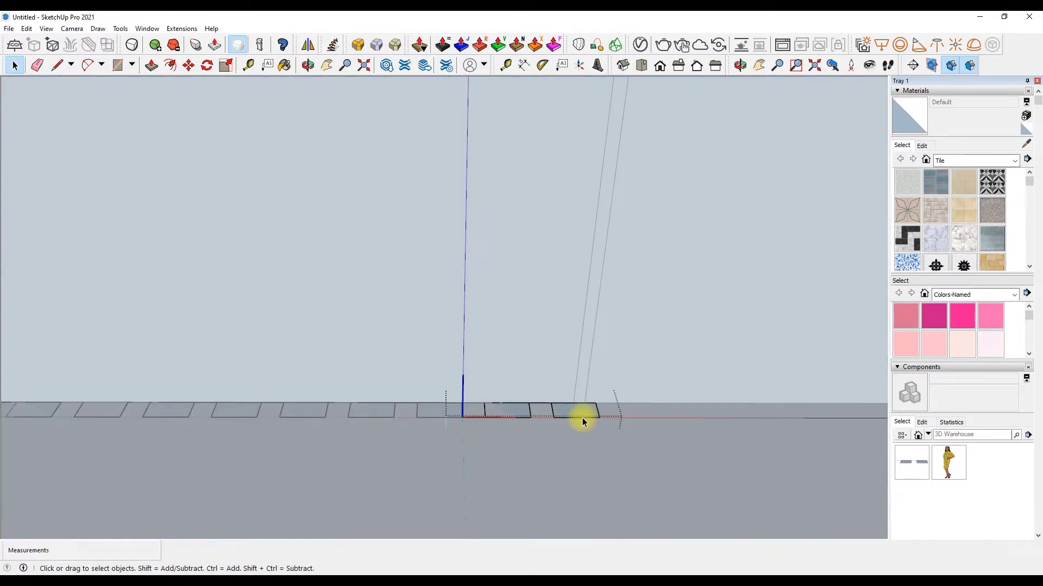
click(962, 344)
Paint the floor rectangles MistyRose and push/pull them up 10' into tall slats.
click(575, 410)
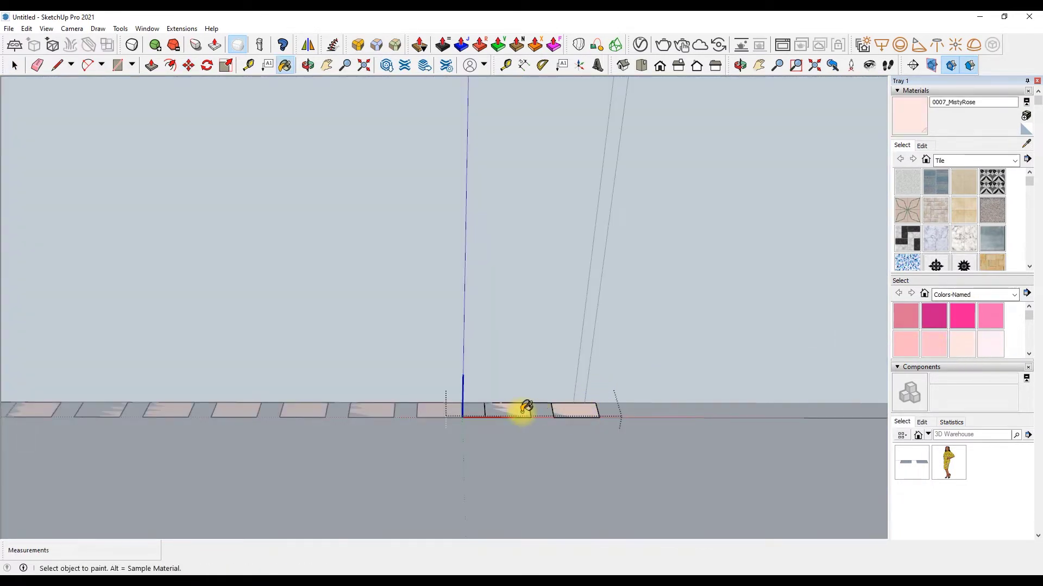
key(p)
click(570, 409)
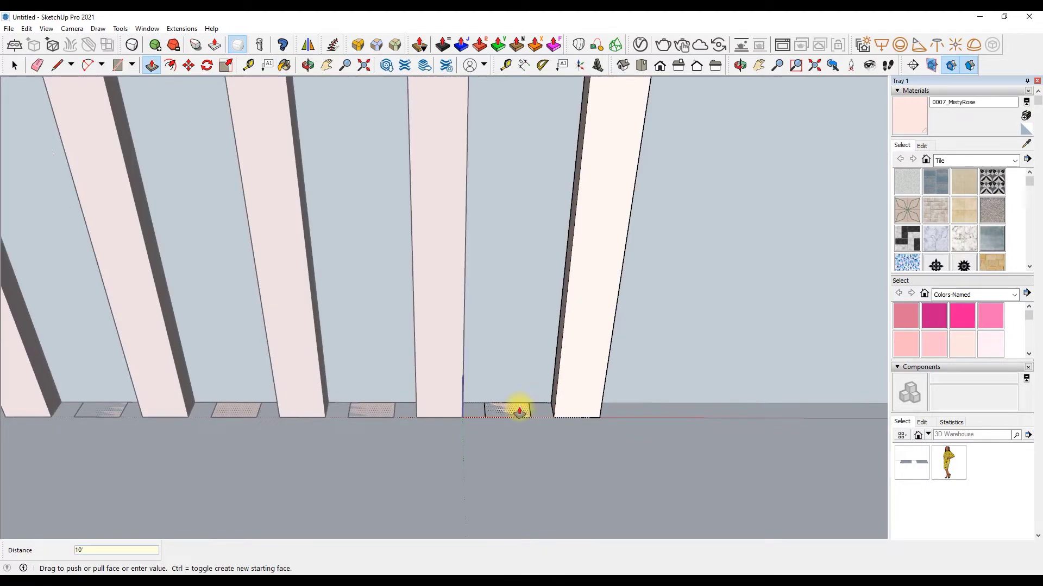
click(516, 408)
right_click(661, 337)
click(672, 344)
Orbit around the room to inspect the slatted wall, then return to the Front standard view.
key(space)
scroll(543, 414, down, 5)
mouse_move(543, 415)
middle_down()
mouse_move(536, 251)
mouse_move(252, 17)
middle_up()
scroll(507, 204, down, 5)
middle_drag(508, 205, 685, 54)
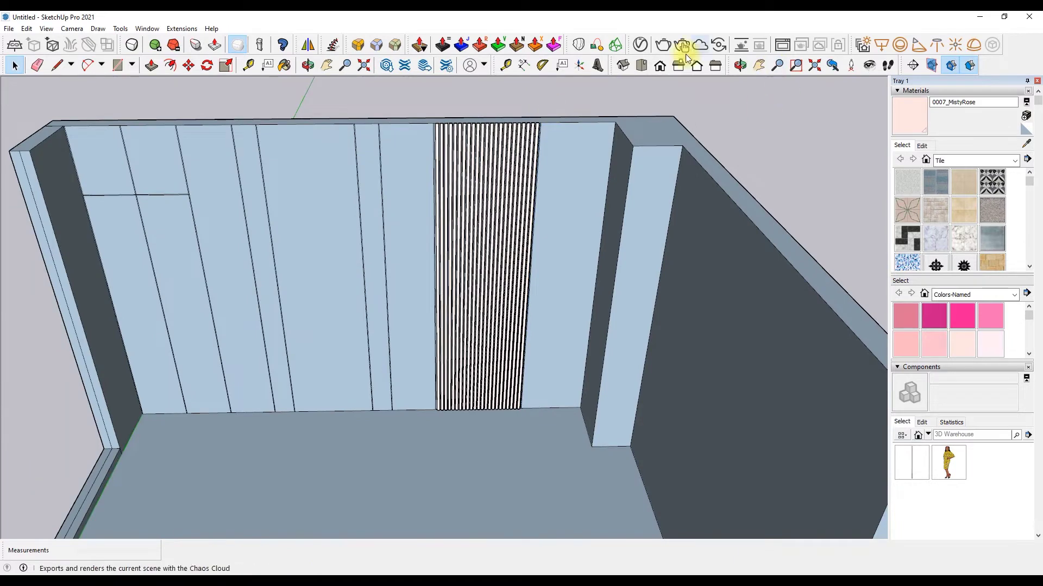
click(659, 65)
scroll(359, 256, down, 3)
scroll(450, 197, up, 2)
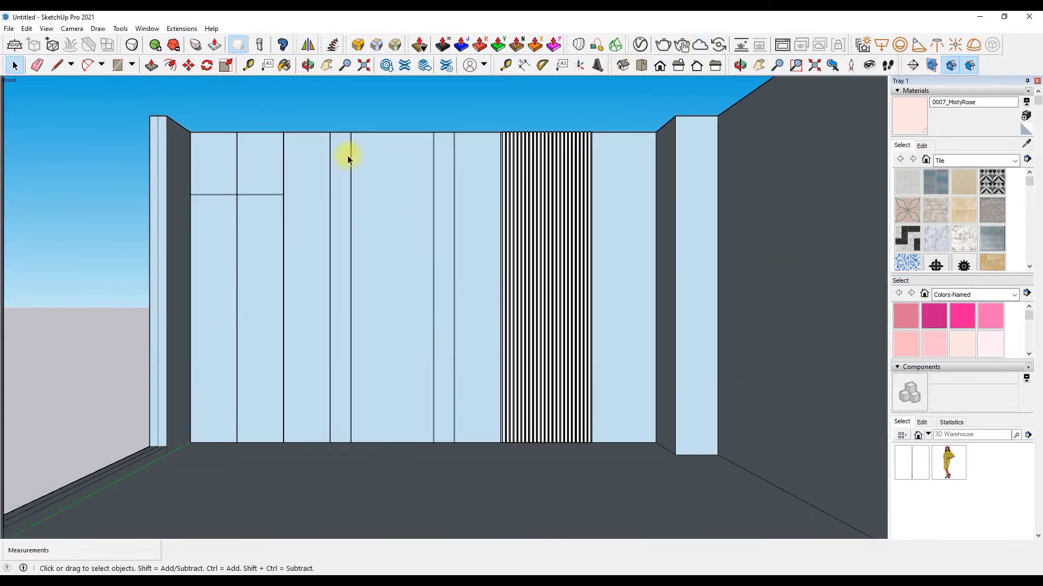
Pan along the back wall and select black paint, undoing an accidental black fill on a panel.
click(37, 65)
scroll(244, 163, up, 5)
scroll(225, 173, up, 3)
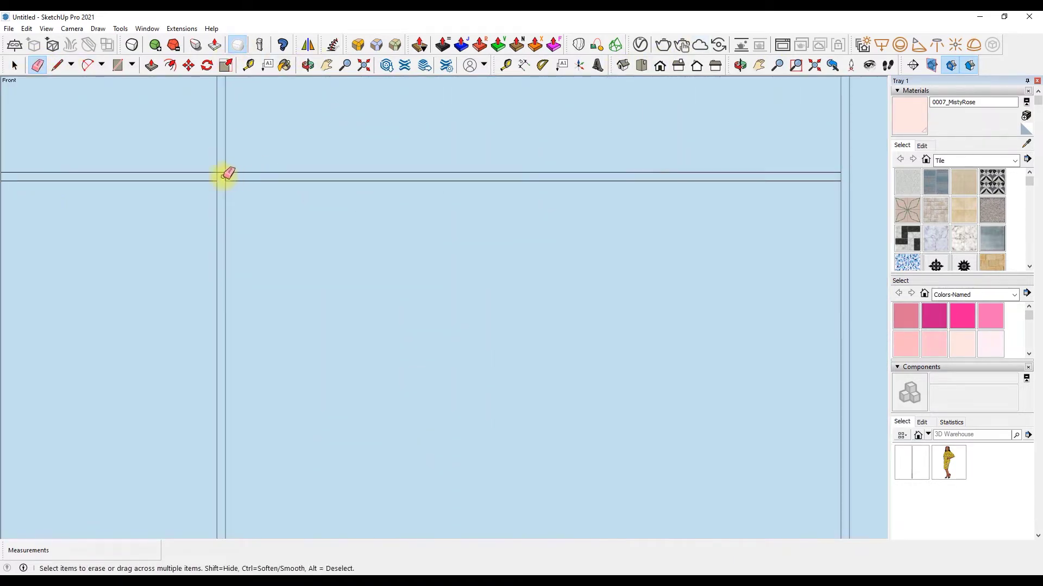
shift+middle_drag(223, 170, 530, 179)
scroll(533, 181, down, 3)
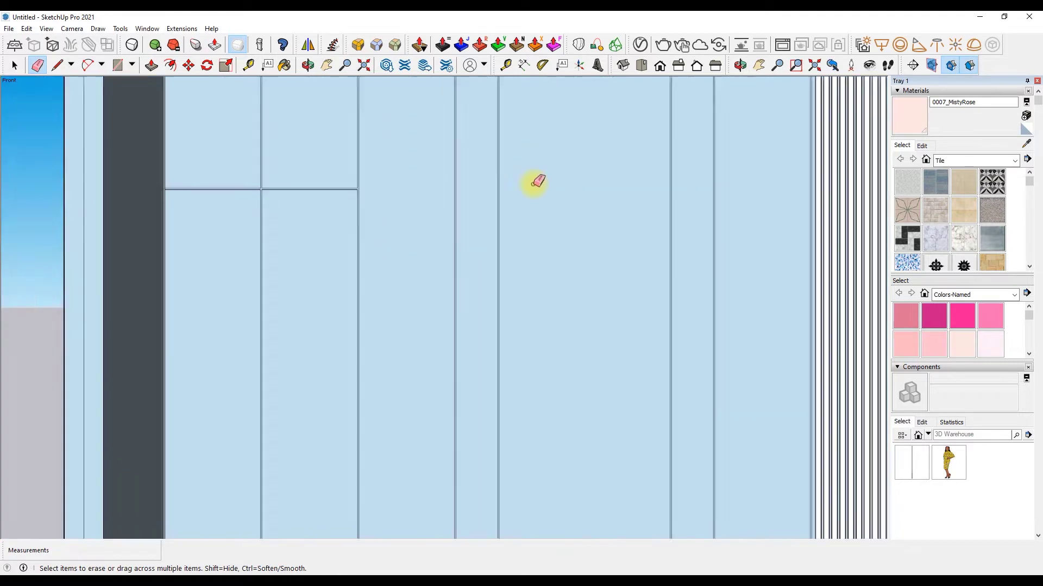
scroll(465, 232, down, 4)
scroll(464, 232, up, 3)
scroll(512, 243, down, 3)
scroll(954, 190, down, 3)
scroll(958, 186, down, 2)
scroll(956, 193, down, 1)
click(906, 186)
scroll(609, 100, up, 5)
scroll(570, 136, up, 3)
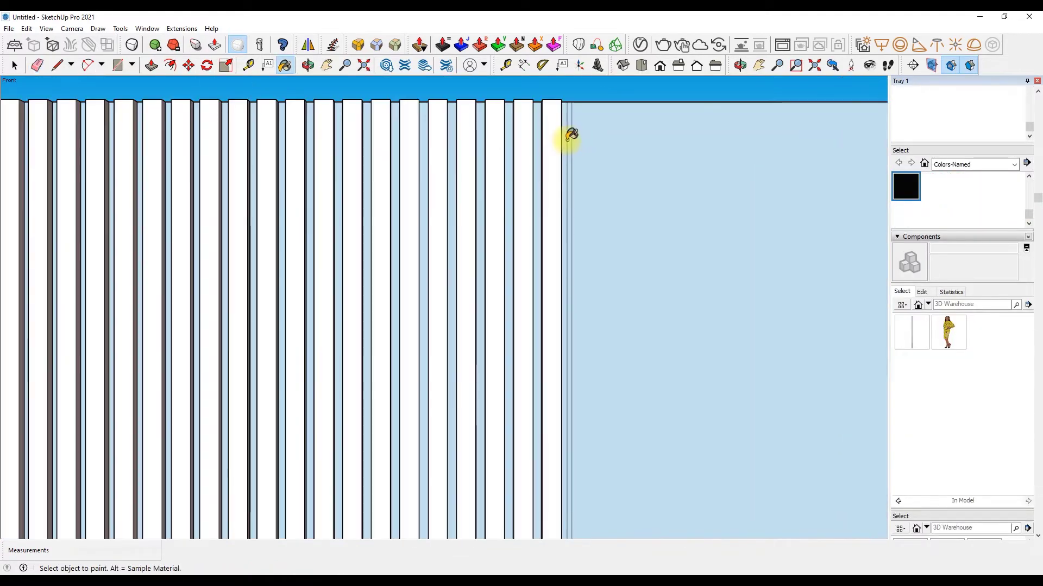
scroll(670, 170, down, 2)
shift+middle_drag(670, 170, 384, 170)
scroll(640, 210, up, 1)
scroll(315, 167, up, 3)
scroll(807, 293, down, 3)
scroll(382, 226, up, 3)
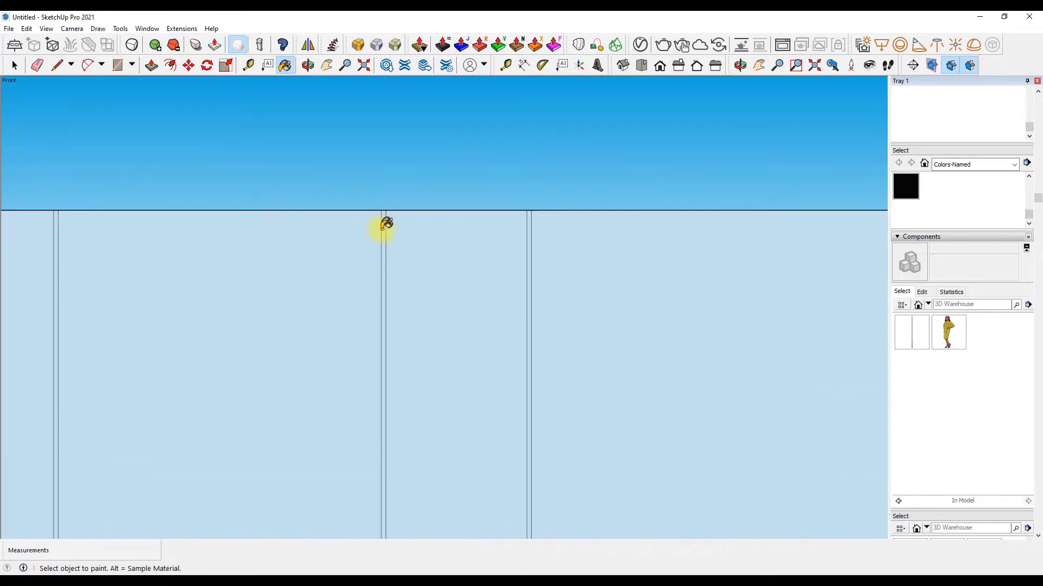
click(380, 226)
key(ctrl+z)
Paint the narrow grooves between the back-wall panels black.
click(529, 238)
click(384, 236)
scroll(392, 239, down, 3)
scroll(286, 239, up, 3)
scroll(286, 239, up, 1)
click(338, 248)
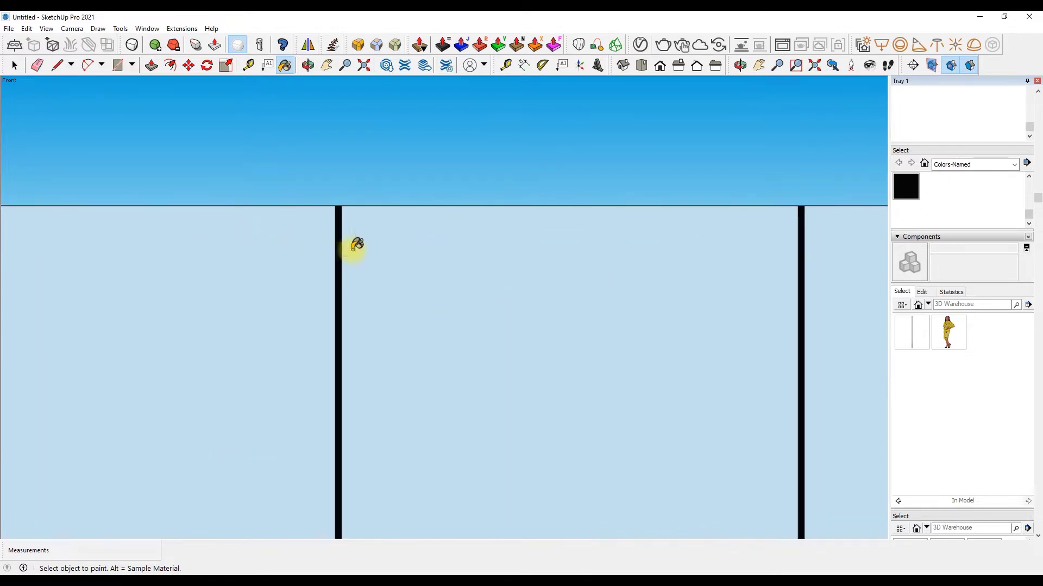
scroll(219, 205, down, 3)
scroll(372, 99, down, 3)
Orbit down and recess the upper-left back-wall panel .56 into the wall.
key(o)
mouse_move(414, 244)
mouse_down()
mouse_move(460, 188)
mouse_move(431, 205)
mouse_move(417, 234)
mouse_up()
key(p)
key(Return)
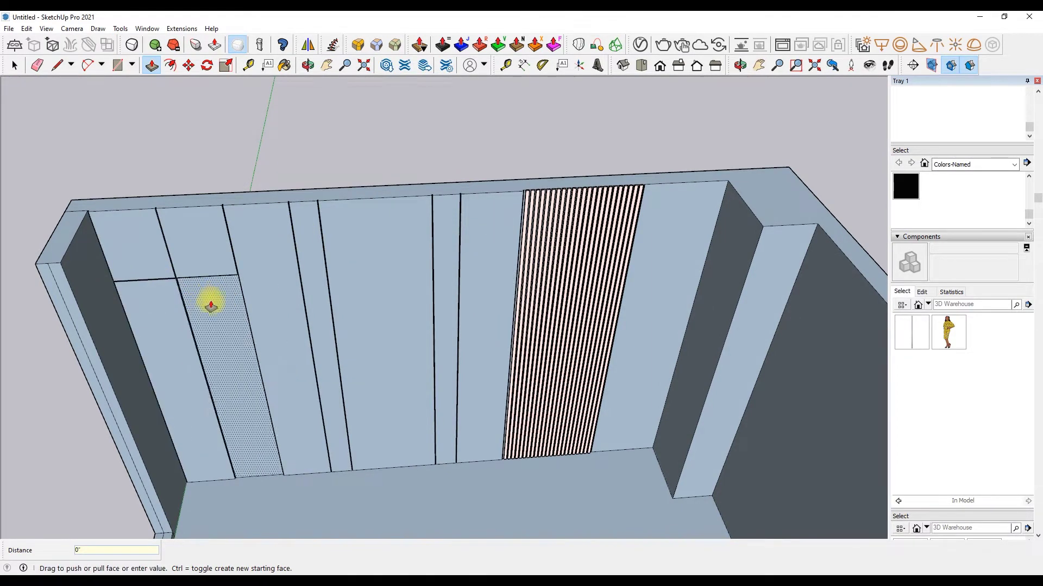
In Front view, draw a short line on the left back wall and erase the leftover line.
click(660, 65)
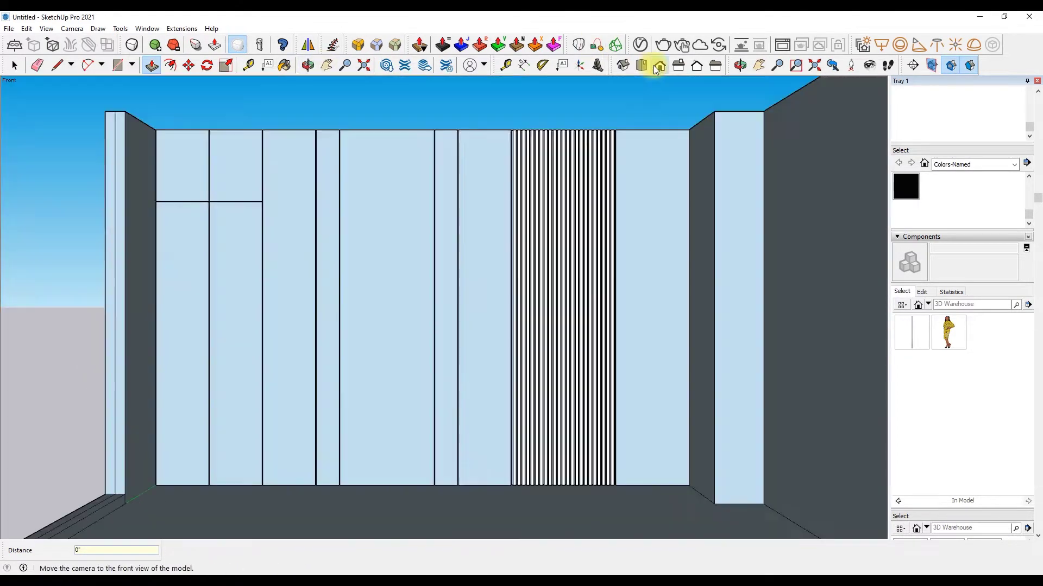
scroll(470, 314, up, 1)
click(57, 65)
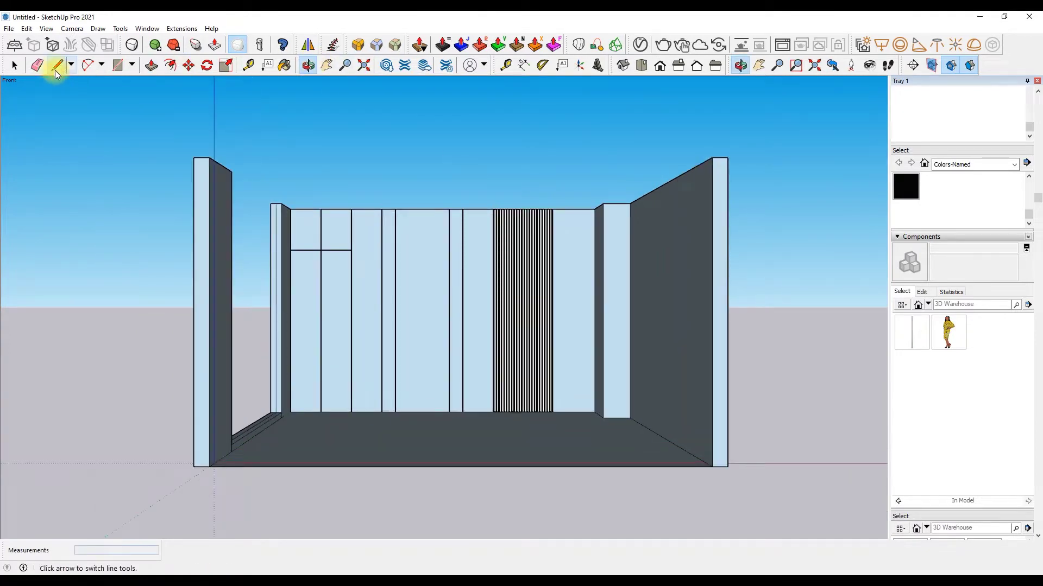
scroll(248, 217, up, 2)
click(296, 200)
click(296, 225)
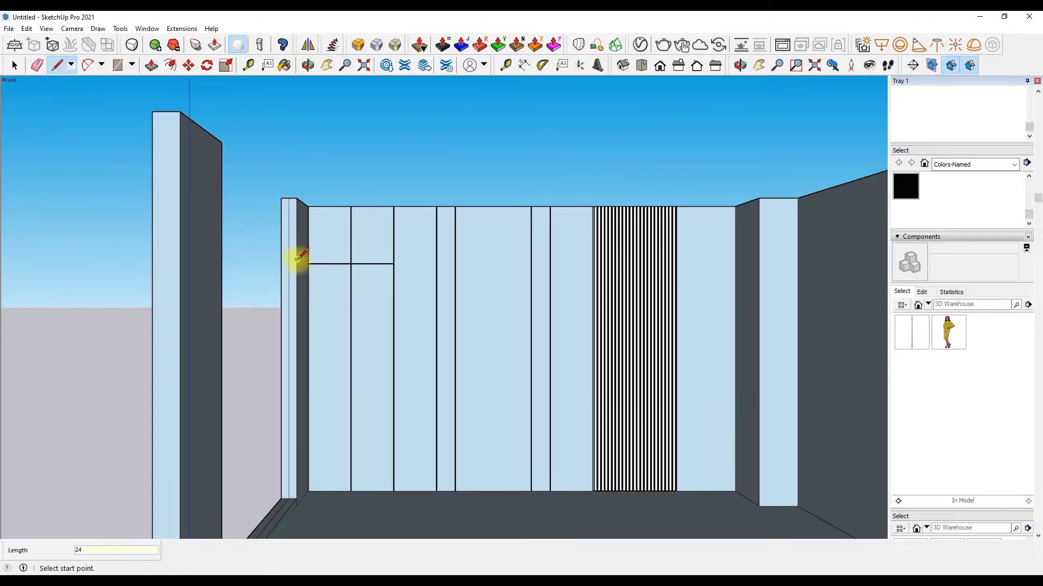
key(e)
key(p)
click(283, 251)
Push/pull the left pillar face outward into a full side wall, then check it from orbit and standard views.
click(230, 272)
key(space)
scroll(226, 205, down, 2)
scroll(229, 230, up, 4)
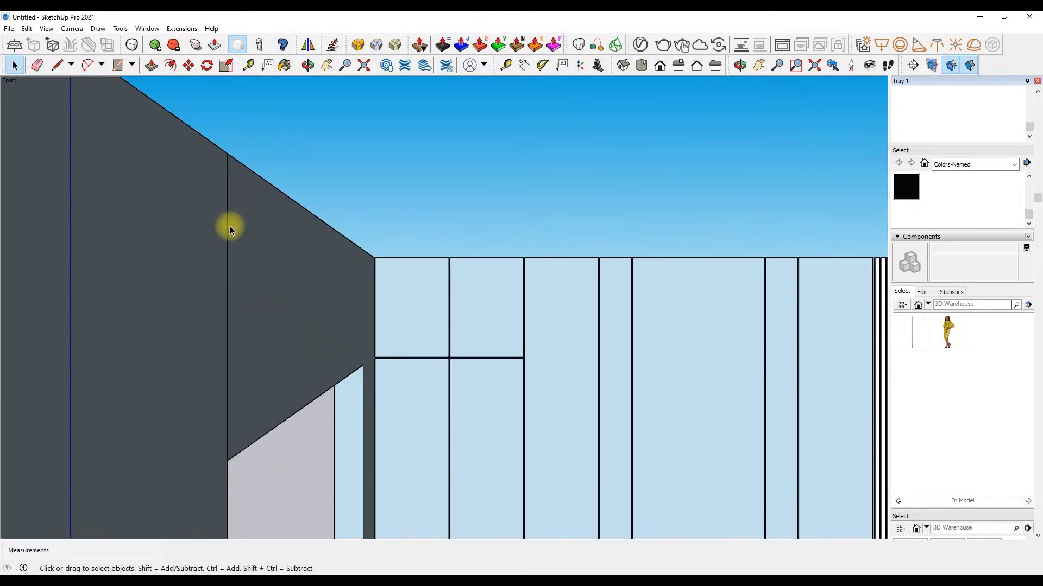
click(364, 65)
click(308, 65)
mouse_move(413, 233)
mouse_down()
mouse_move(467, 175)
mouse_move(263, 250)
mouse_move(400, 211)
mouse_up()
click(647, 73)
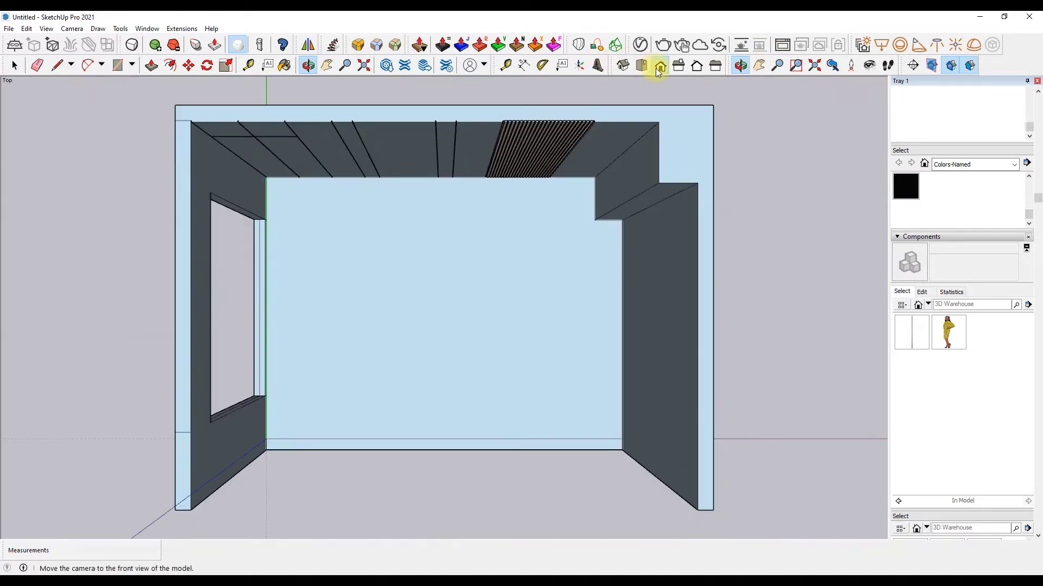
scroll(549, 427, down, 5)
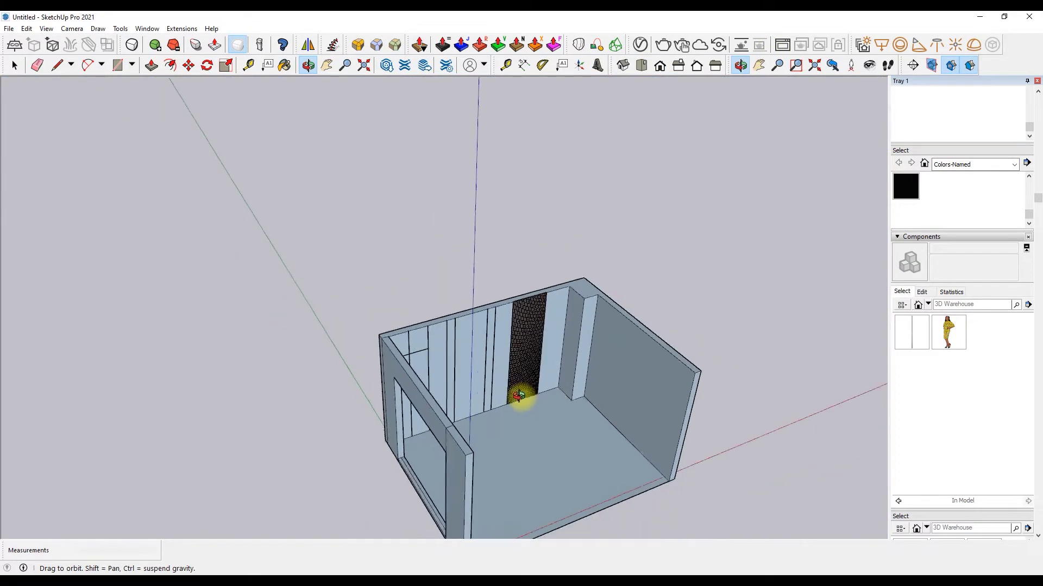
Copy the right wall's vertical corner edge 24" to add vertical lines near the corner.
drag(521, 396, 675, 279)
scroll(588, 326, up, 5)
scroll(575, 334, up, 1)
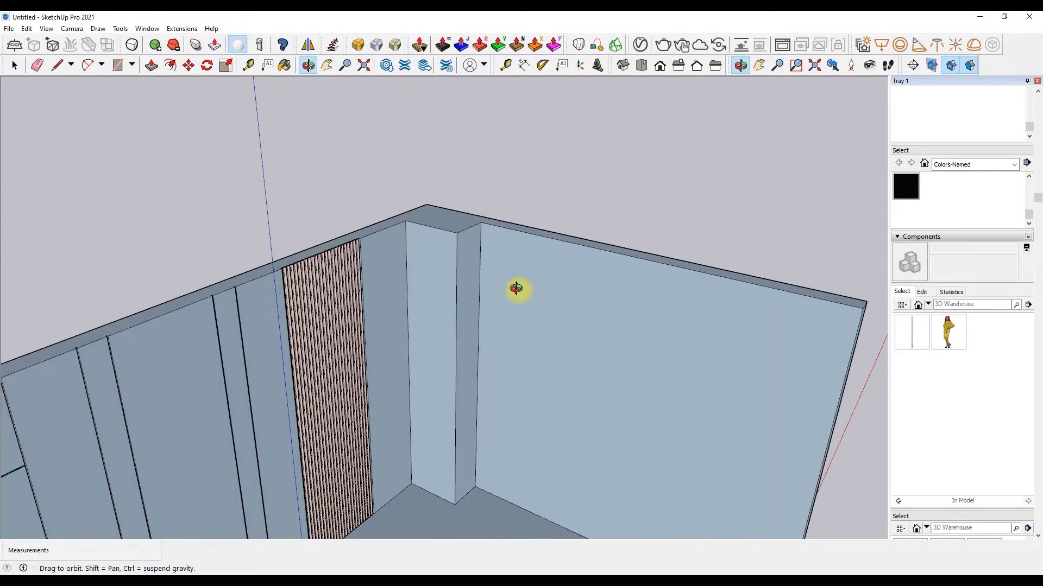
key(m)
scroll(408, 198, down, 5)
scroll(427, 206, up, 5)
mouse_move(426, 206)
middle_down()
mouse_move(575, 233)
mouse_move(537, 99)
middle_up()
ctrl+click(453, 226)
text(24)
key(Return)
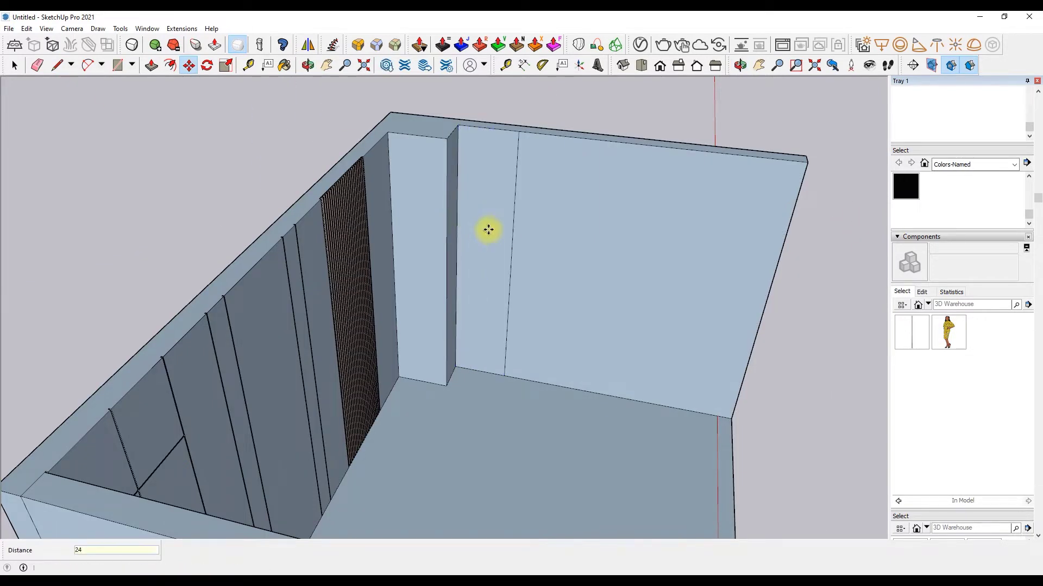
ctrl+click(512, 245)
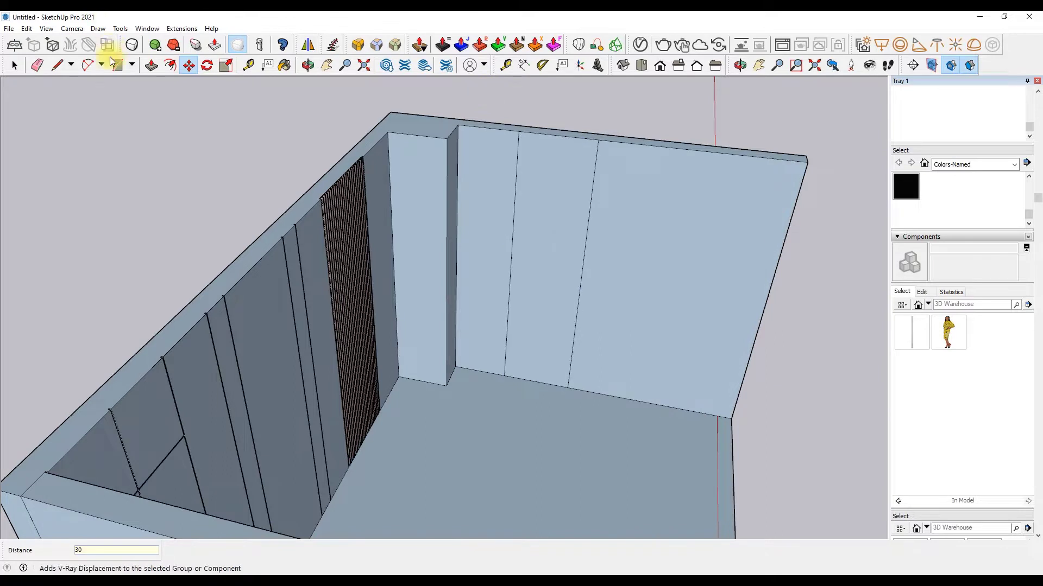
Divide the new vertical wall edge into 5 equal segments.
key(space)
click(514, 226)
right_click(513, 226)
click(543, 287)
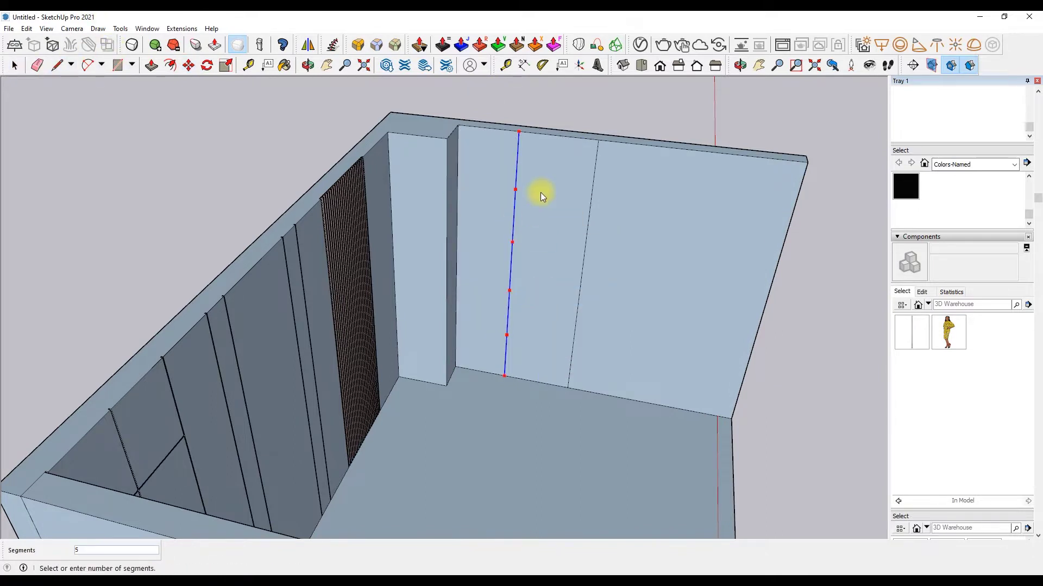
Draw horizontal shelf lines across the right wall from each division point.
key(l)
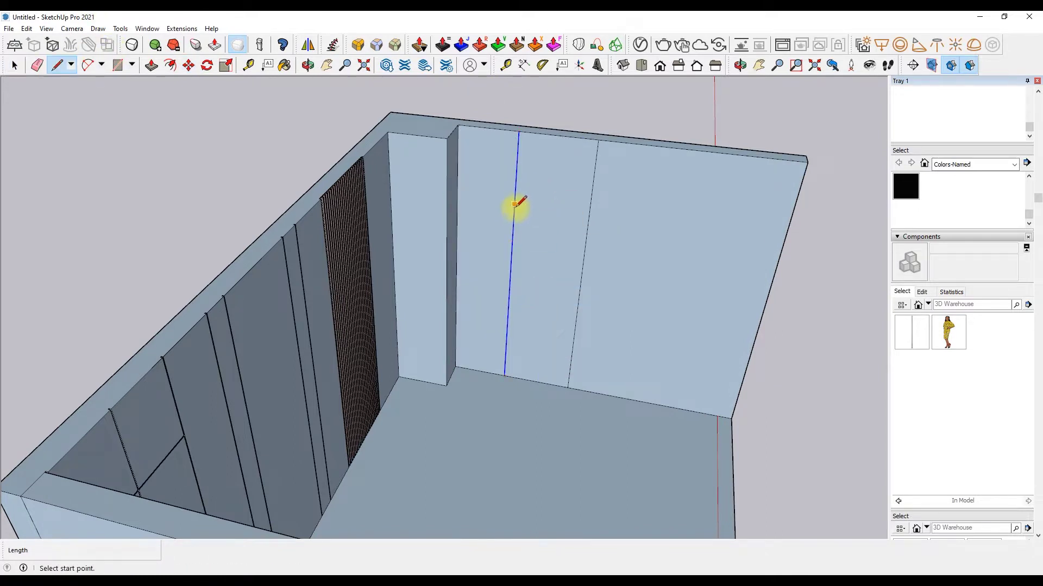
click(515, 189)
click(511, 241)
click(458, 235)
click(506, 335)
scroll(458, 226, up, 1)
scroll(552, 213, down, 3)
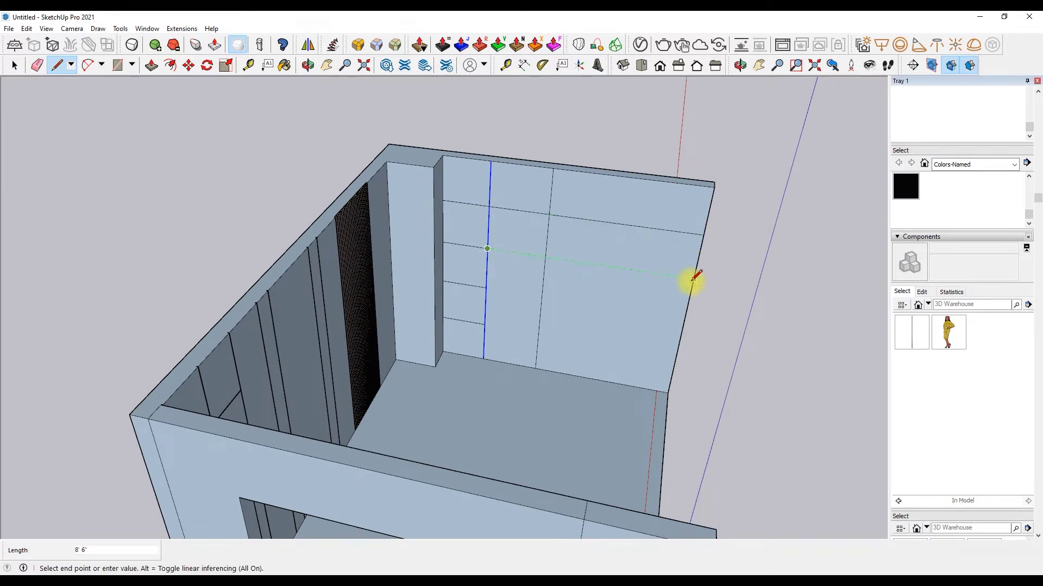
click(686, 313)
click(668, 355)
click(39, 65)
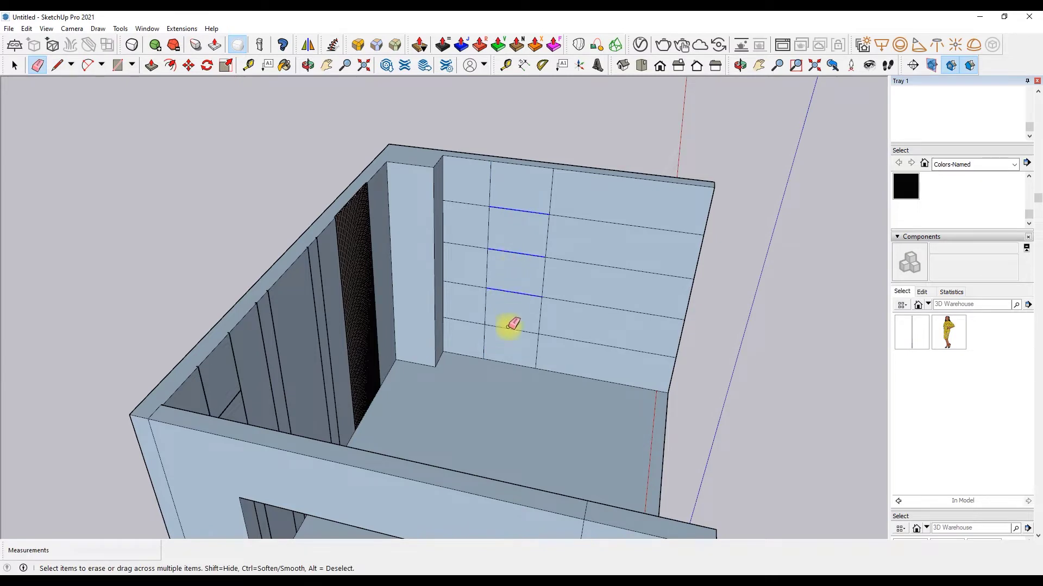
Offset the middle back-wall panel's outline inward to create an inner border.
click(170, 65)
scroll(495, 150, up, 3)
click(488, 155)
click(172, 67)
click(486, 153)
Push the middle panel's inner face 1' into the wall to form the niche.
key(p)
click(480, 158)
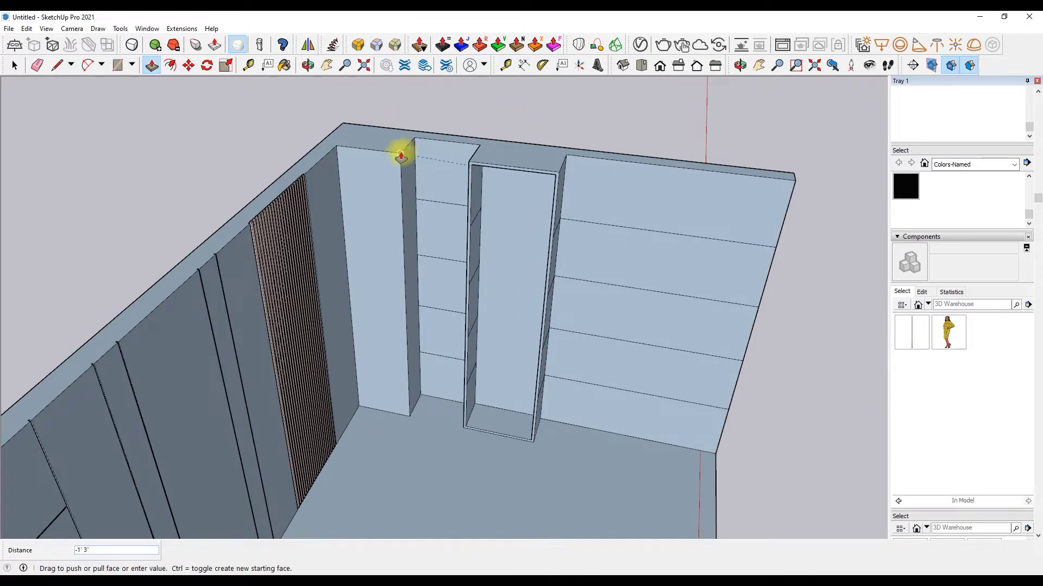
click(474, 134)
scroll(472, 144, up, 2)
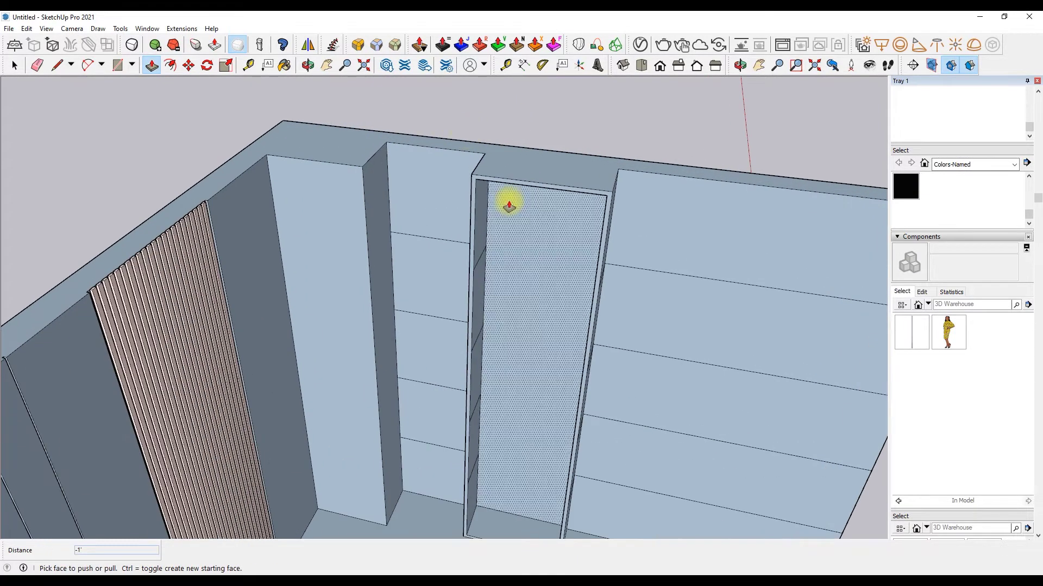
Orbit the view to look into the new niche.
click(306, 66)
mouse_move(268, 93)
mouse_down()
mouse_move(435, 212)
mouse_move(481, 458)
mouse_up()
scroll(473, 235, up, 3)
scroll(481, 458, up, 5)
click(57, 65)
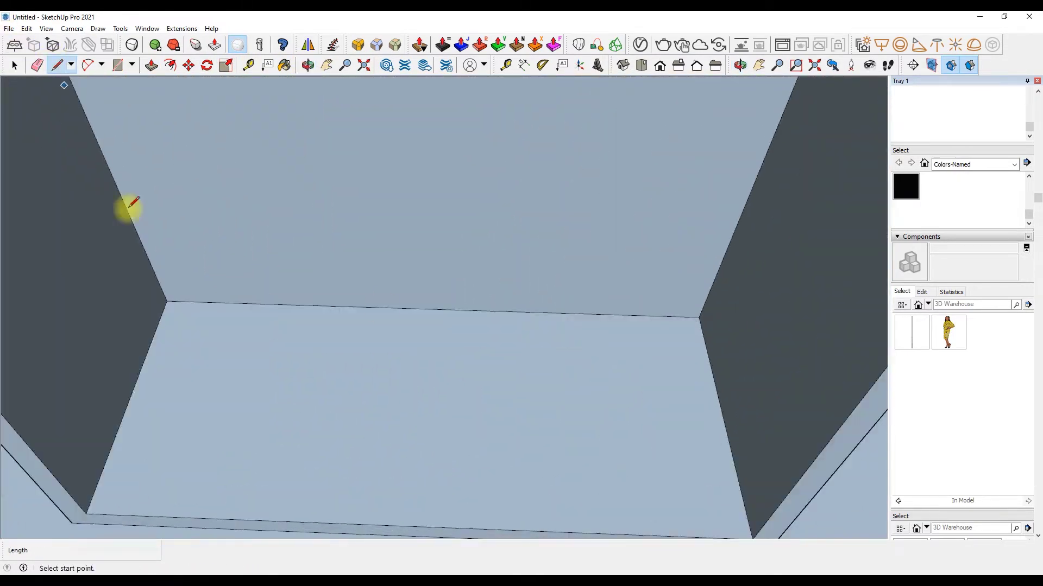
Finish the second small rectangle at the wall base and window-select both rectangles.
scroll(166, 311, up, 3)
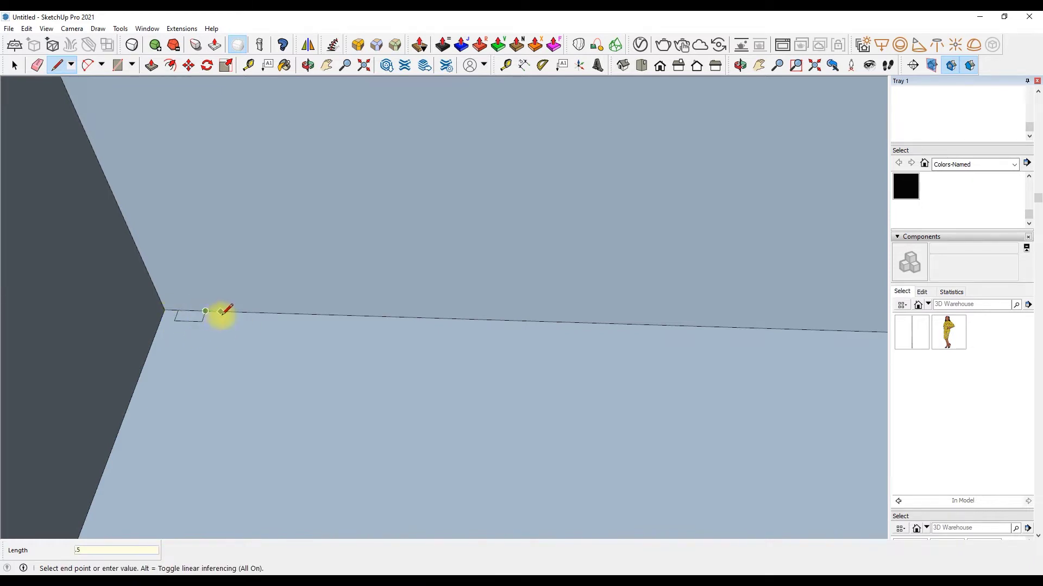
click(244, 323)
click(246, 315)
key(space)
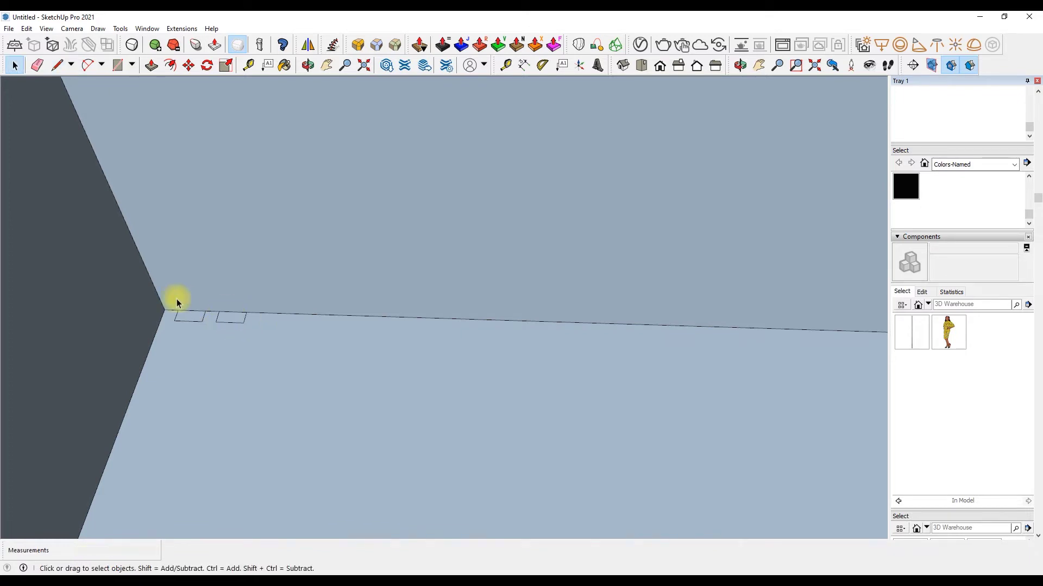
drag(263, 337, 261, 333)
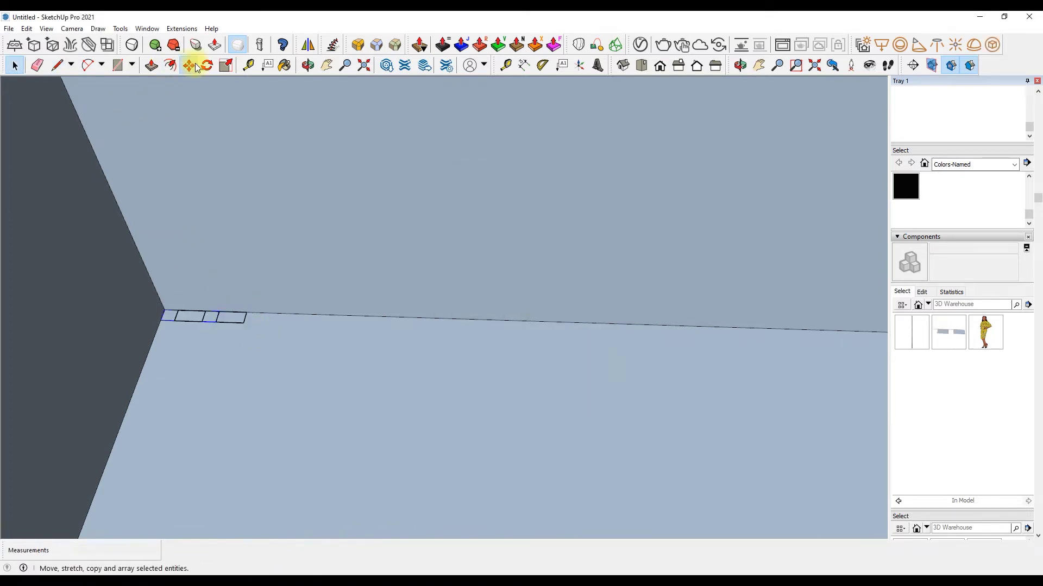
Ctrl-copy the two rectangles from the wall corner to several spots along the base.
key(ctrl)
click(165, 310)
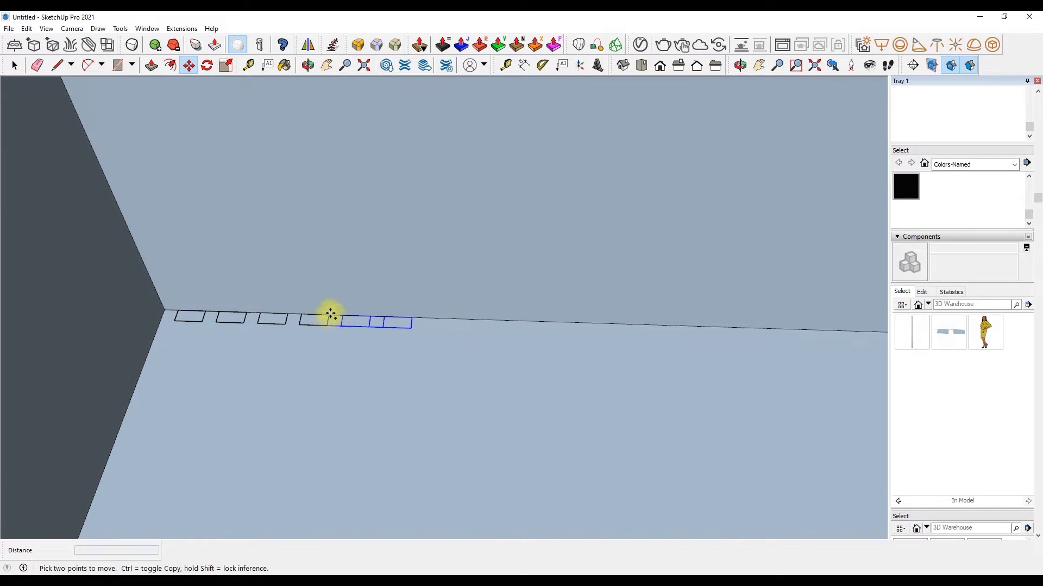
key(ctrl)
click(412, 317)
key(ctrl)
click(495, 320)
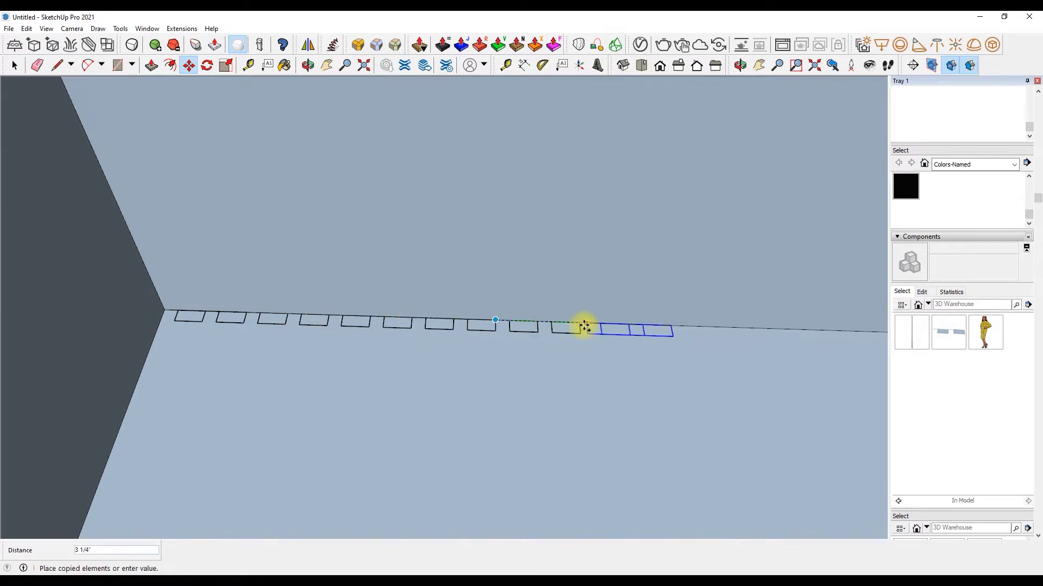
click(679, 330)
Place a final copy of the rectangles near the far corner to complete the row.
scroll(179, 286, down, 3)
scroll(477, 305, up, 2)
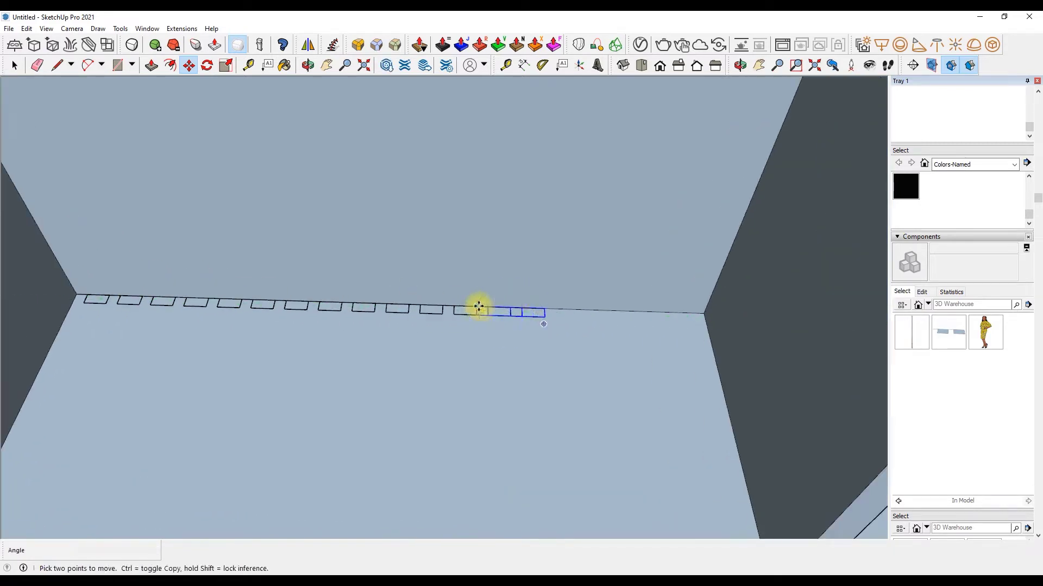
key(ctrl)
click(477, 307)
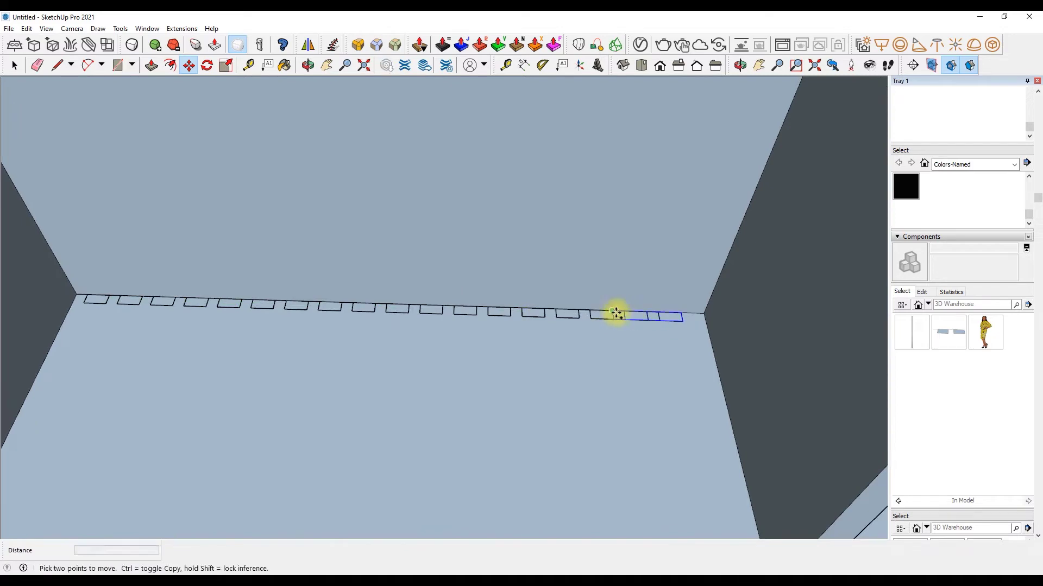
click(647, 314)
scroll(575, 282, down, 5)
key(space)
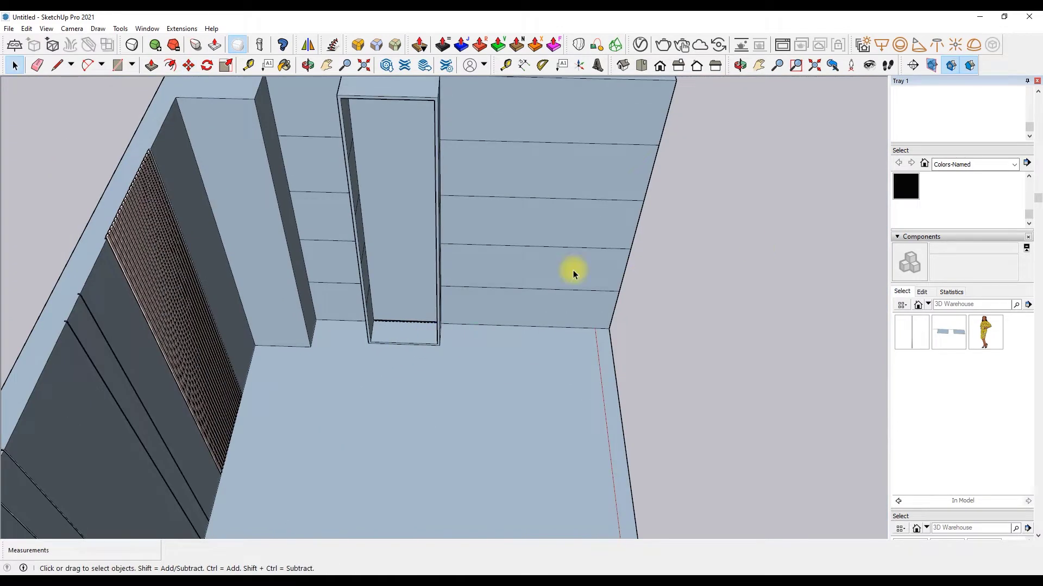
Open the rectangles group for editing and paint the rectangles cream.
scroll(328, 342, up, 5)
scroll(309, 319, up, 3)
right_click(311, 321)
click(356, 297)
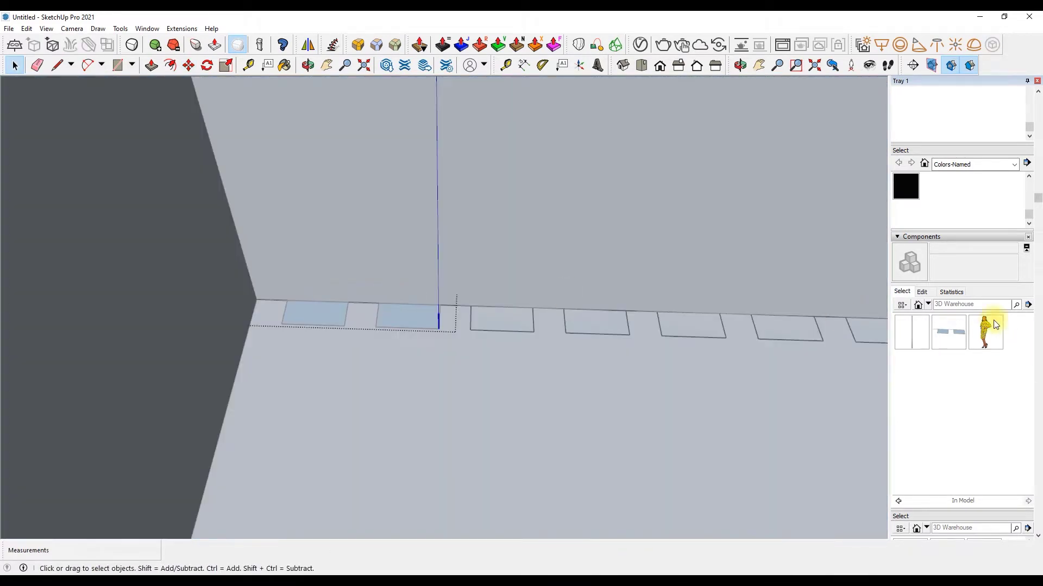
scroll(923, 260, up, 5)
scroll(918, 262, up, 5)
scroll(928, 263, down, 2)
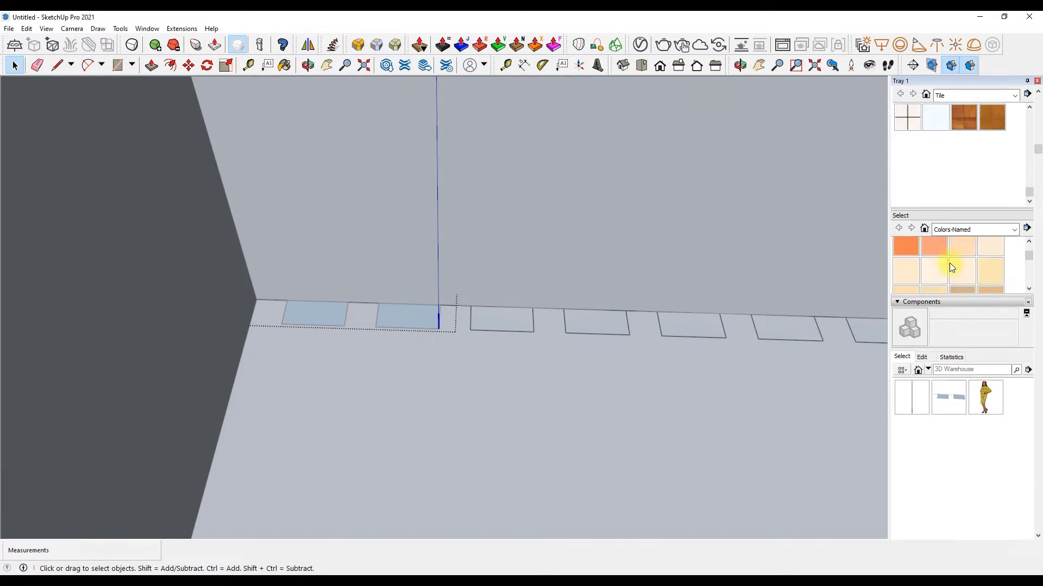
click(942, 265)
click(391, 317)
Push/Pull the cream rectangles up into tall boxes with a height of 1.
key(p)
drag(391, 323, 399, 254)
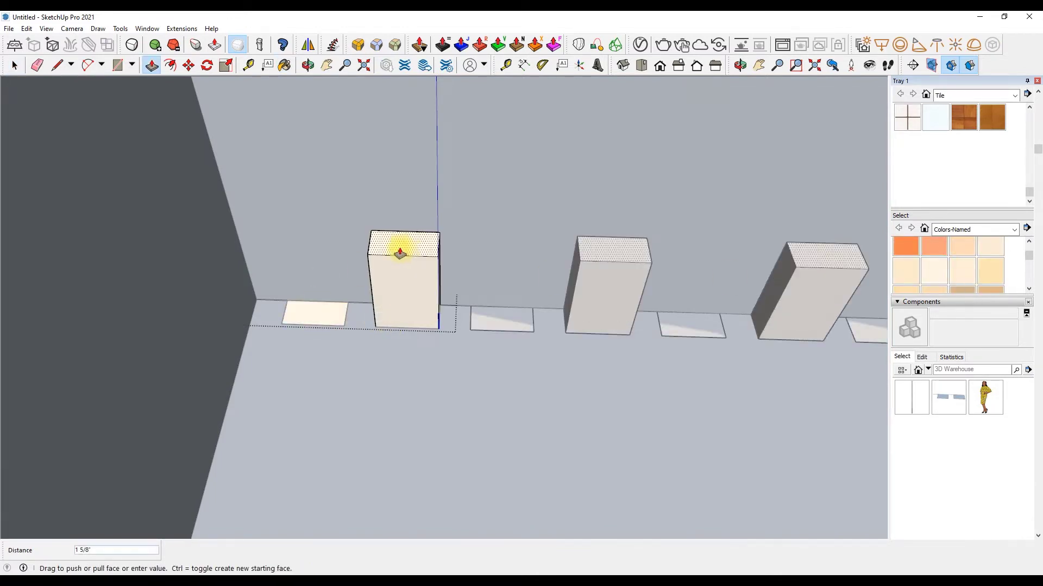
text(1)
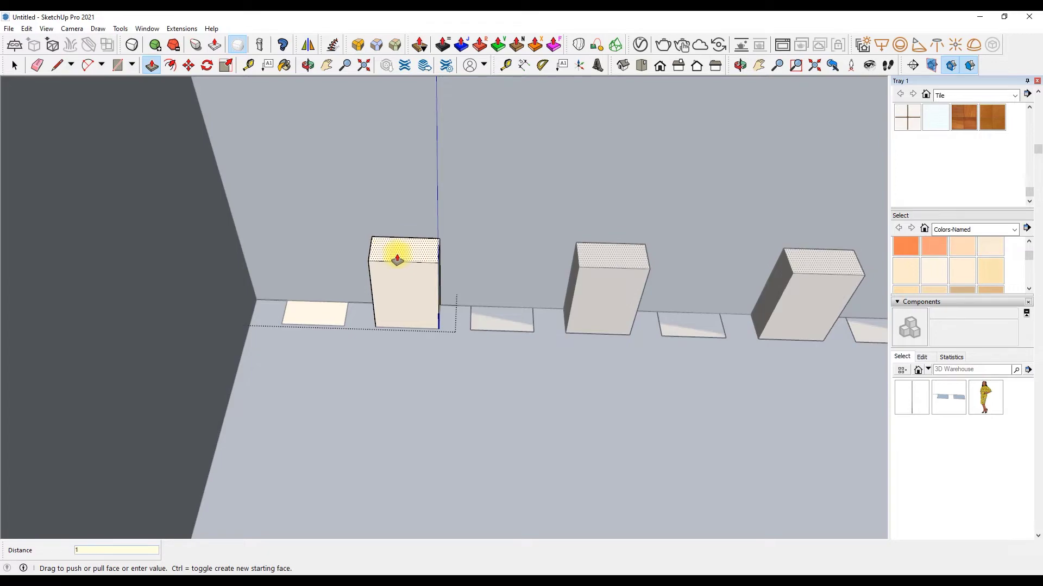
key(Return)
Orbit around the tall slatted box and down to look inside the niche.
mouse_move(326, 309)
middle_down()
mouse_move(316, 284)
mouse_move(393, 369)
mouse_move(404, 172)
mouse_move(442, 109)
middle_up()
click(307, 66)
drag(355, 139, 356, 45)
mouse_move(355, 163)
mouse_down()
mouse_move(360, 210)
mouse_move(435, 217)
mouse_up()
scroll(438, 296, down, 3)
scroll(408, 356, up, 5)
drag(408, 356, 400, 521)
Raise the niche's inner floor 3 inches, then orbit to a near-horizontal room view.
key(p)
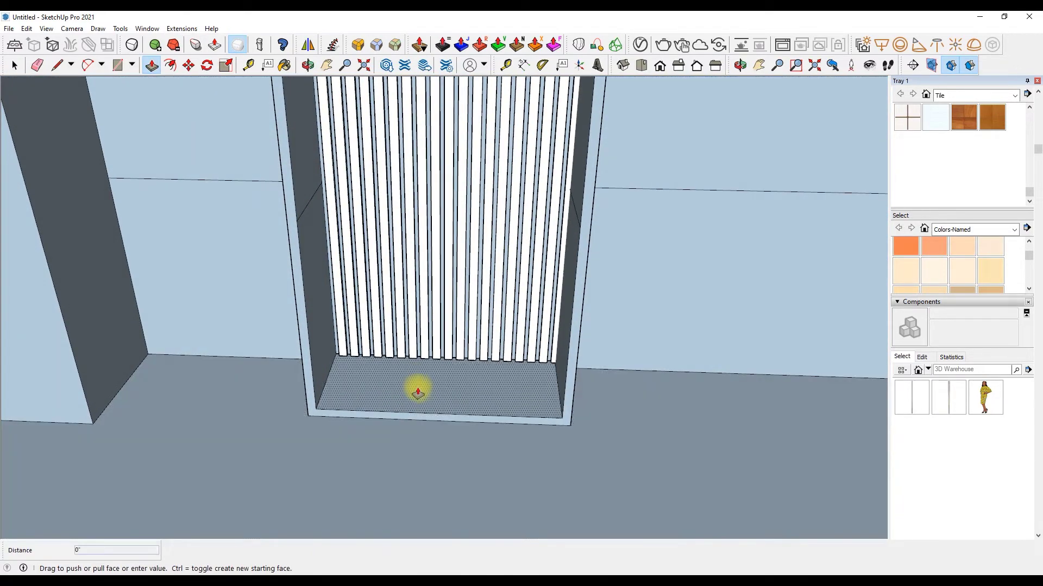
click(414, 388)
click(428, 300)
click(308, 65)
drag(389, 267, 394, 406)
scroll(349, 367, down, 5)
drag(349, 368, 304, 263)
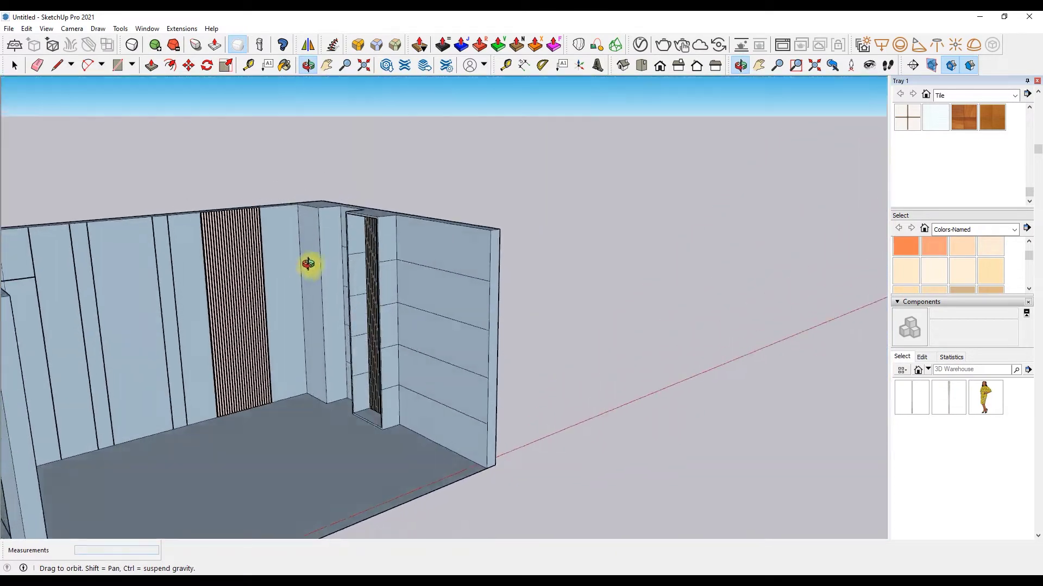
scroll(339, 347, up, 3)
Draw a short line along the niche edge to mark off a shelf strip.
click(57, 65)
scroll(396, 196, up, 5)
click(395, 200)
click(399, 203)
click(328, 206)
Pull the marked strip 6 inches out from the wall as a thin shelf.
click(152, 65)
drag(403, 239, 401, 233)
scroll(400, 234, down, 6)
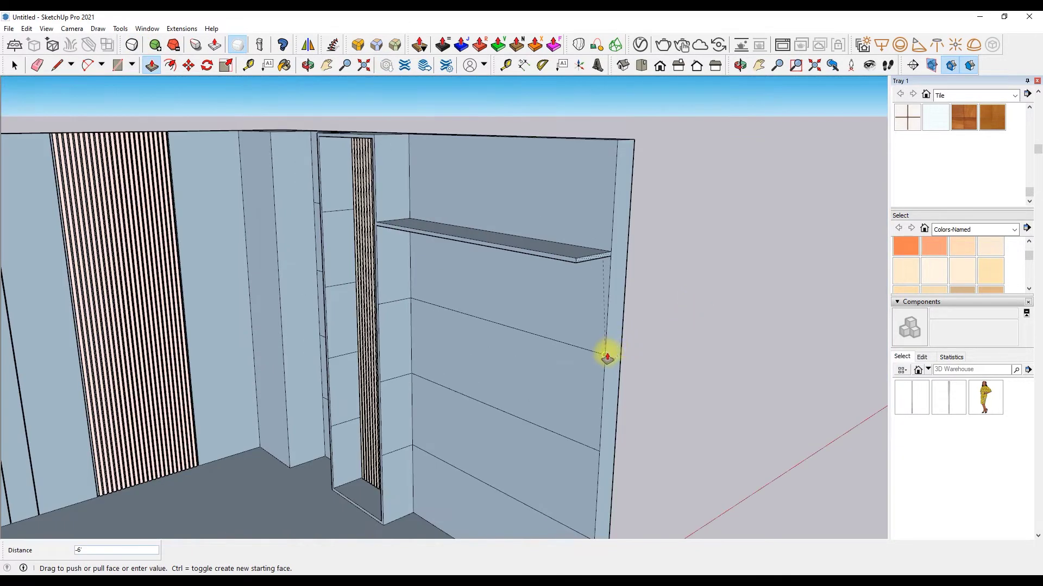
click(607, 357)
scroll(389, 217, up, 3)
scroll(389, 213, up, 3)
Push the shelf's end in by half an inch.
key(l)
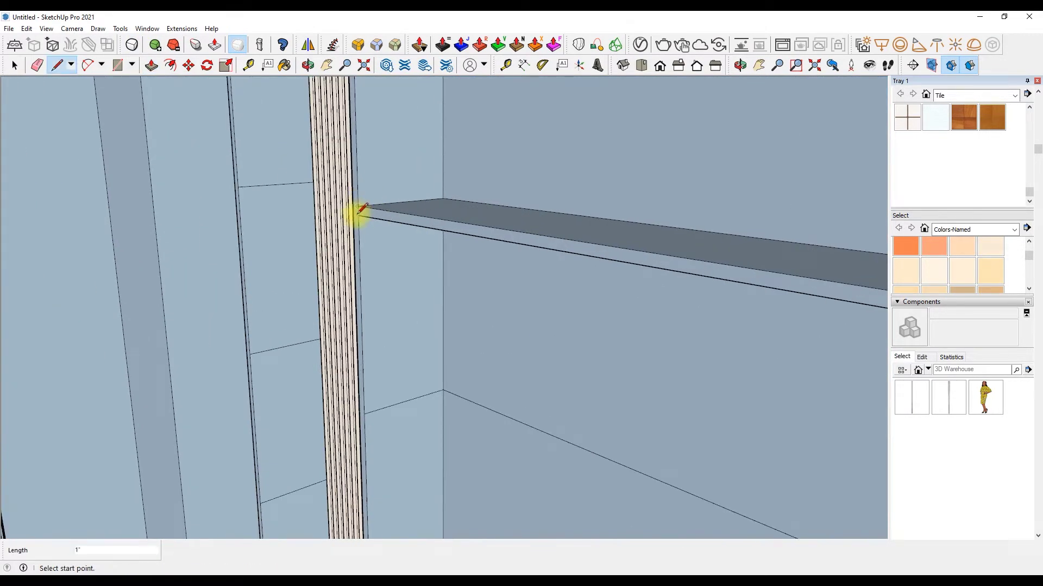
key(p)
click(365, 214)
middle_drag(375, 217, 302, 257)
scroll(302, 256, down, 3)
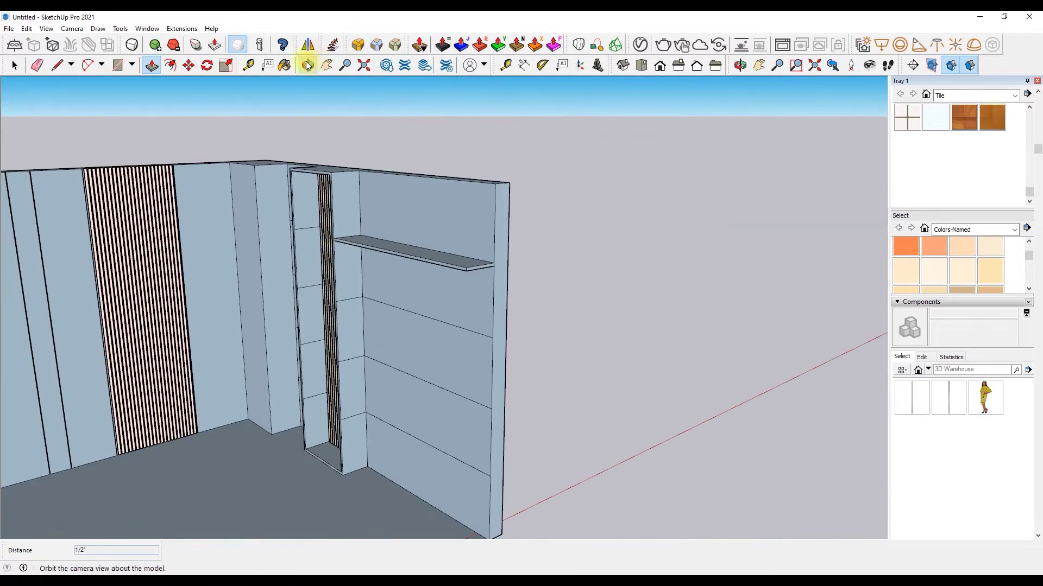
Orbit to look down on the shelf and select its top face.
click(307, 65)
drag(298, 302, 324, 211)
key(space)
middle_drag(324, 212, 402, 297)
click(390, 335)
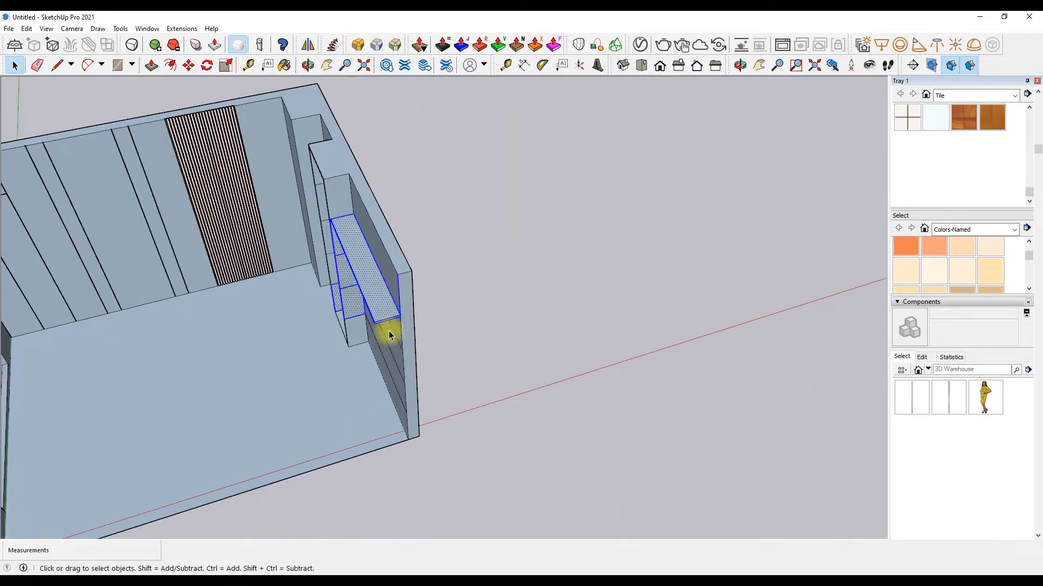
scroll(390, 335, up, 3)
scroll(512, 275, down, 5)
Window-select the whole shelf including its edges.
middle_drag(512, 274, 524, 226)
scroll(524, 226, up, 5)
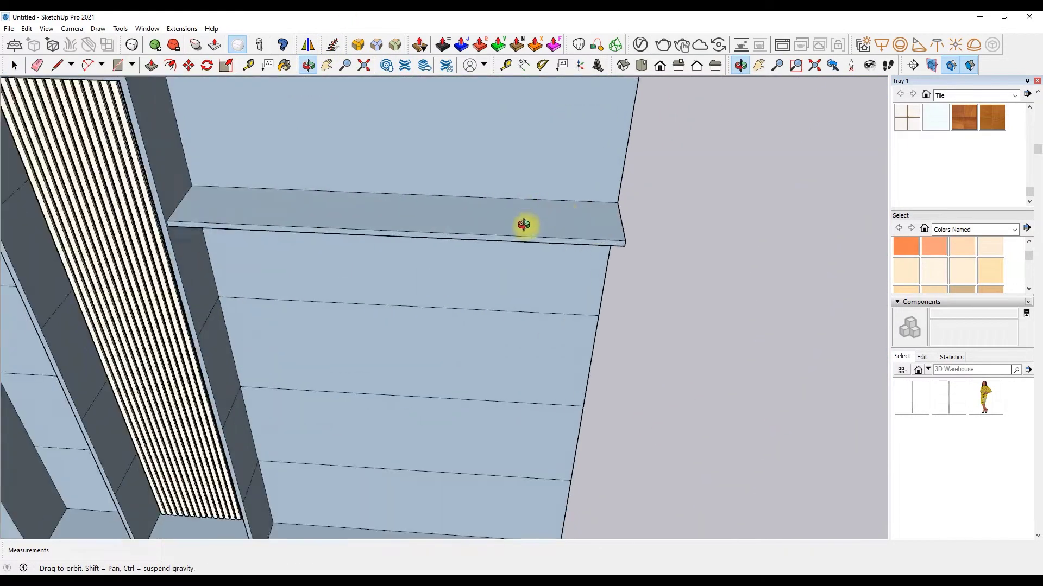
right_click(191, 168)
drag(176, 165, 458, 261)
click(259, 205)
drag(163, 172, 745, 291)
Copy the shelf beside the model and make the copy a component.
click(188, 65)
click(191, 201)
key(ctrl)
scroll(191, 200, down, 4)
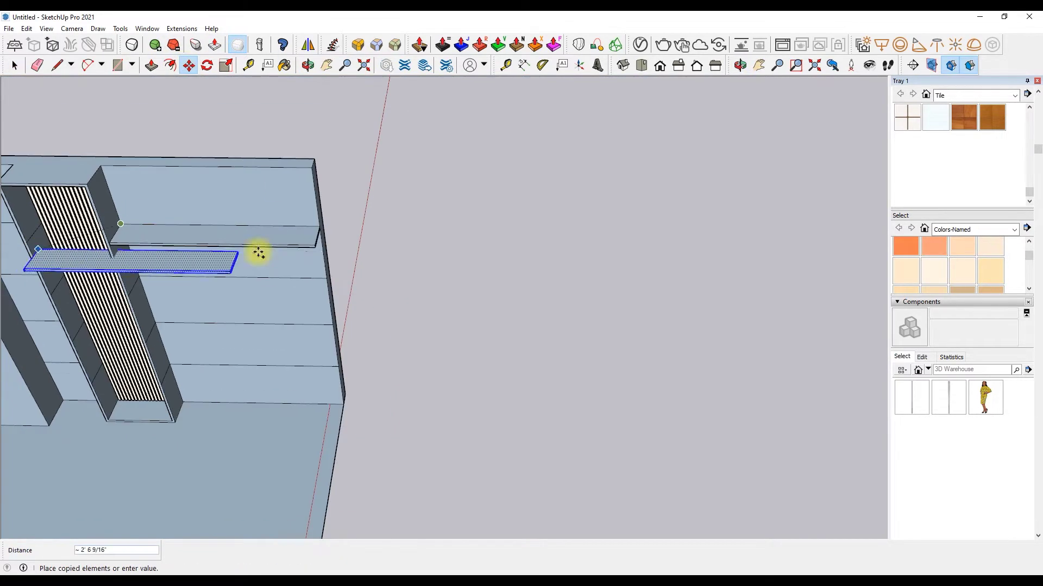
click(461, 241)
key(g)
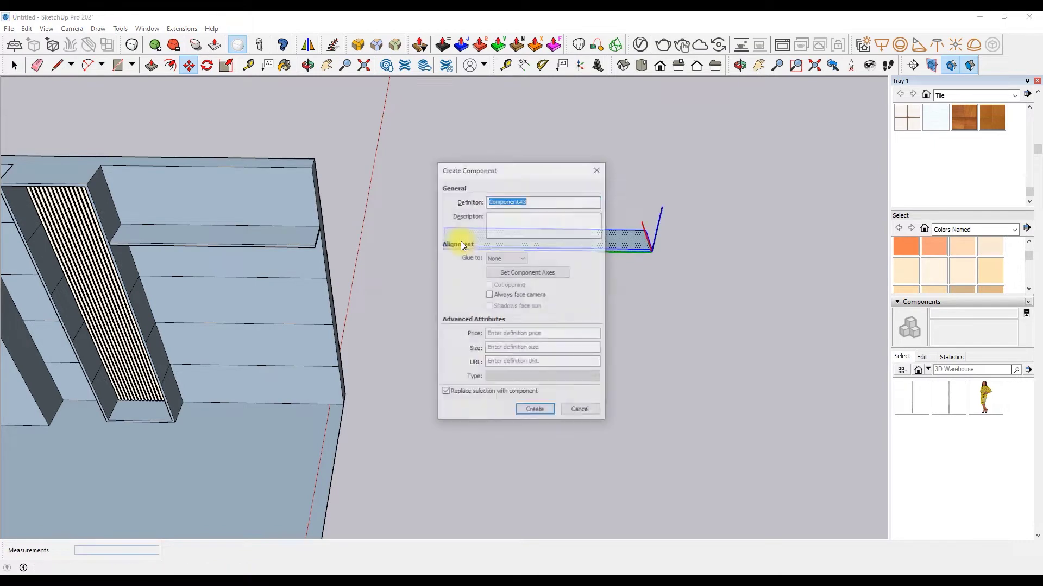
key(Return)
Copy the shelf component to a lower position on the wall.
click(188, 65)
click(444, 228)
key(ctrl)
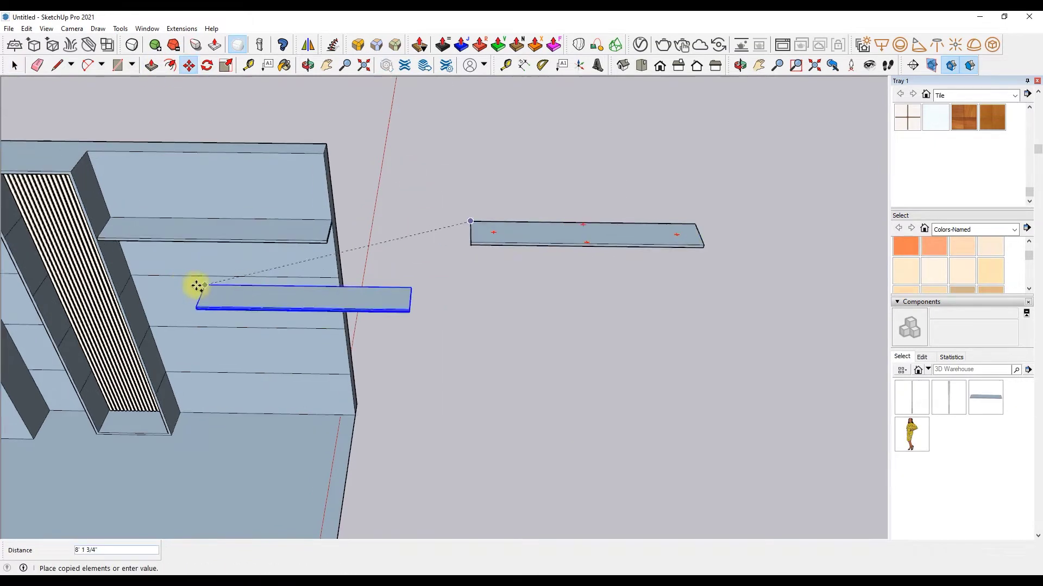
scroll(125, 273, up, 2)
scroll(124, 273, up, 2)
click(145, 322)
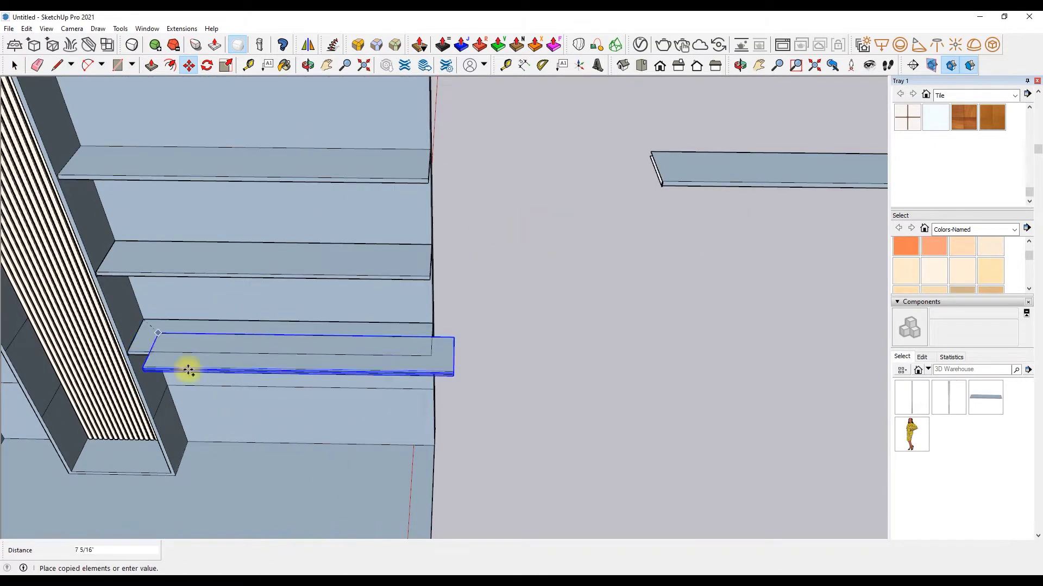
scroll(207, 251, down, 2)
Select the shelf outside the room and apply the Scale tool to it.
click(540, 196)
click(226, 66)
scroll(442, 200, up, 2)
scroll(468, 196, up, 2)
scroll(468, 197, down, 2)
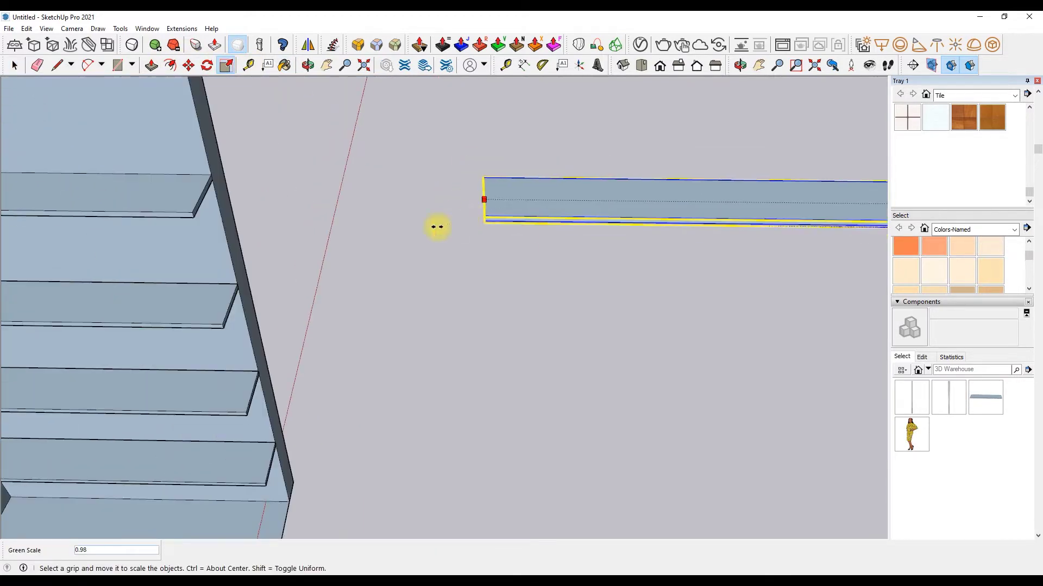
scroll(473, 216, down, 2)
Start moving the outside shelf from its corner toward the slats.
click(188, 66)
scroll(581, 268, up, 2)
scroll(561, 251, up, 2)
click(560, 251)
scroll(384, 289, down, 2)
scroll(120, 278, down, 3)
scroll(121, 278, up, 3)
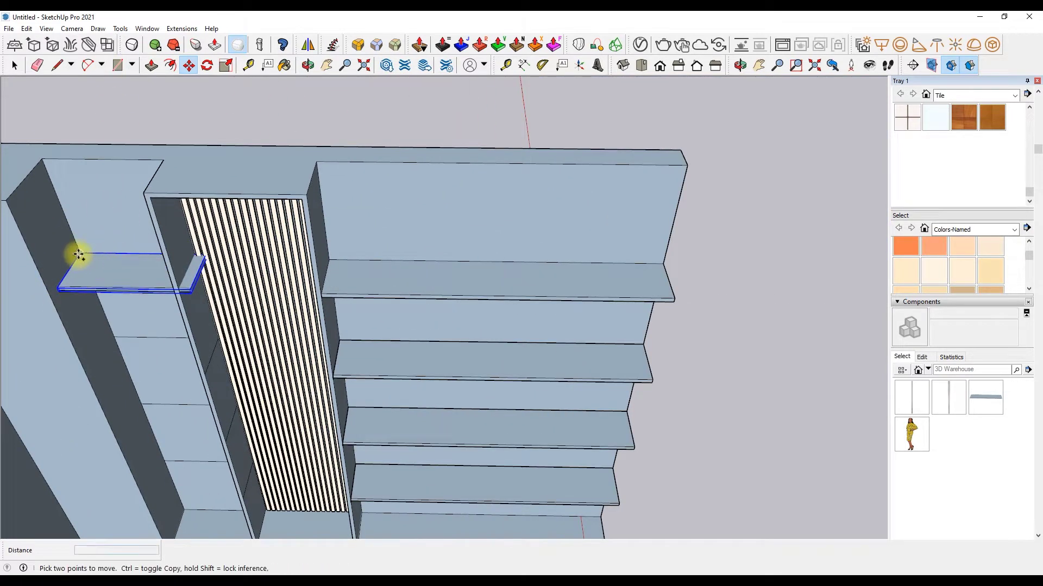
Copy the shelf into the narrow left bay at roughly 2-foot spacing.
click(112, 338)
click(141, 404)
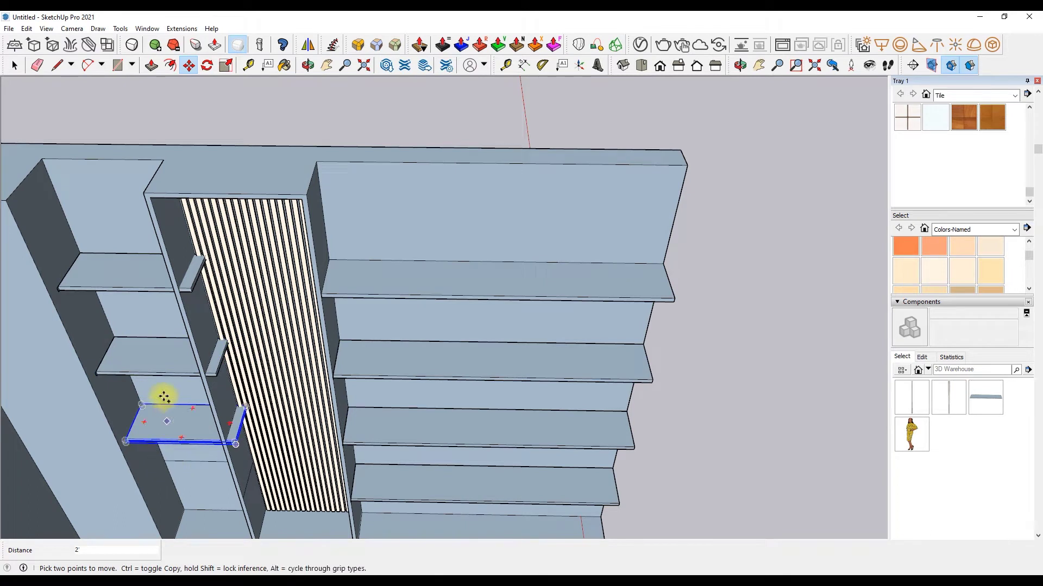
click(142, 405)
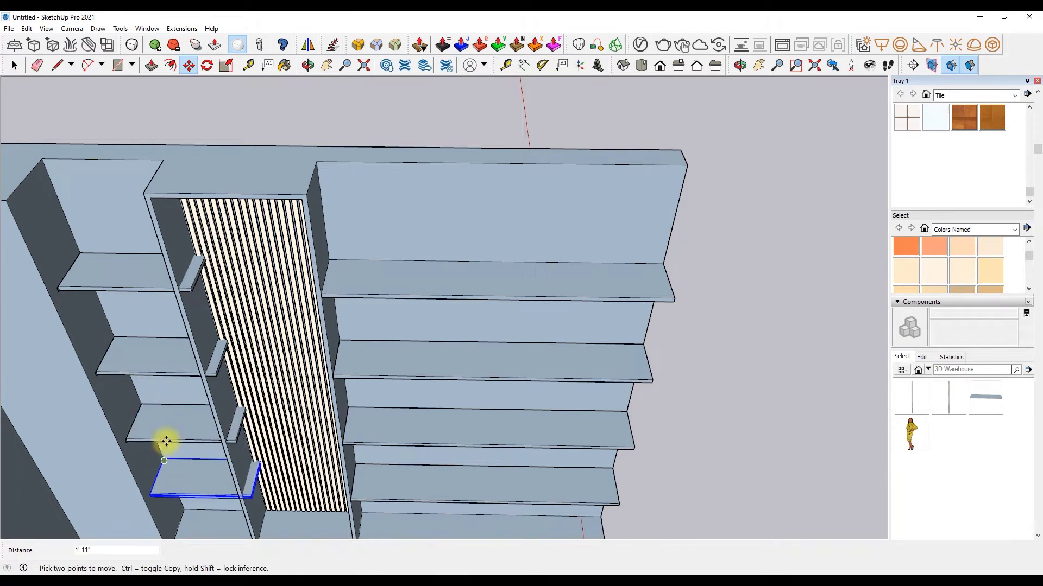
Select the four left-bay shelves and scale them shorter to fit the bay.
key(space)
shift+click(116, 274)
shift+click(147, 356)
shift+click(175, 424)
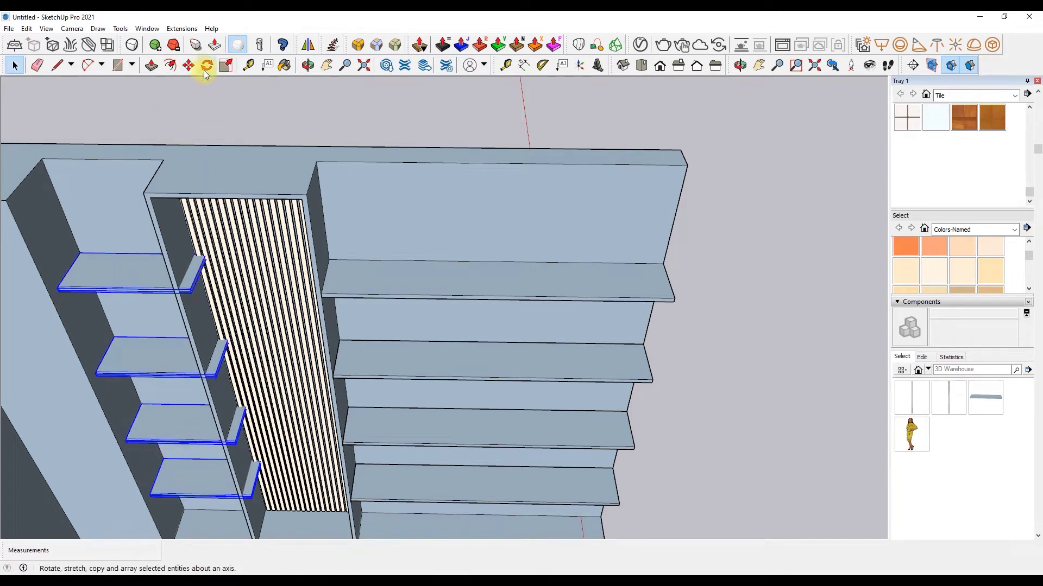
click(227, 66)
drag(231, 390, 205, 389)
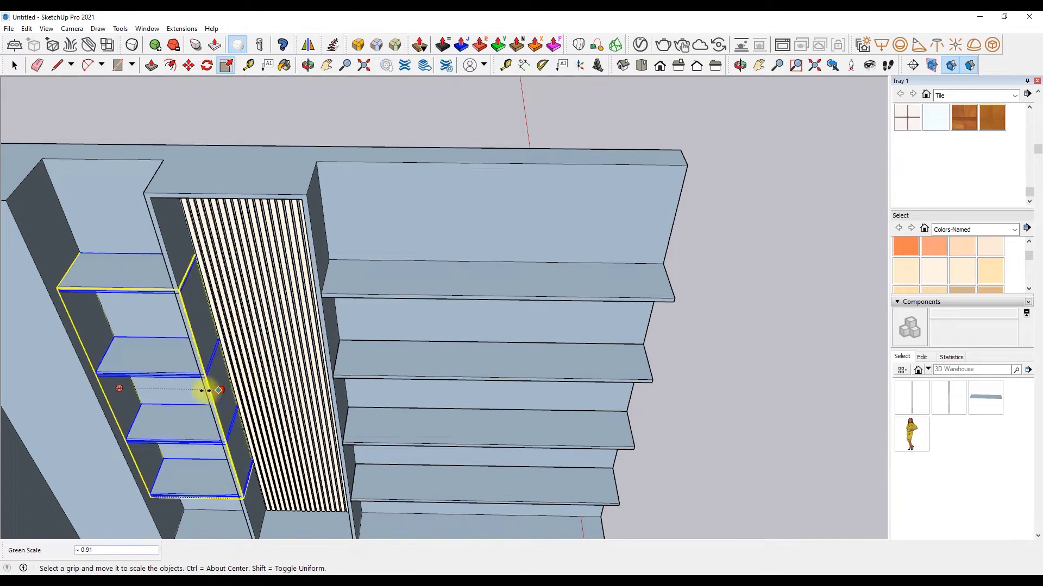
key(space)
click(414, 81)
Adjust the top shelf with Push/Pull and move the copied shelf higher up.
mouse_move(354, 170)
middle_down()
mouse_move(282, 233)
mouse_move(296, 123)
mouse_move(340, 275)
mouse_move(395, 228)
middle_up()
scroll(395, 228, up, 2)
click(152, 67)
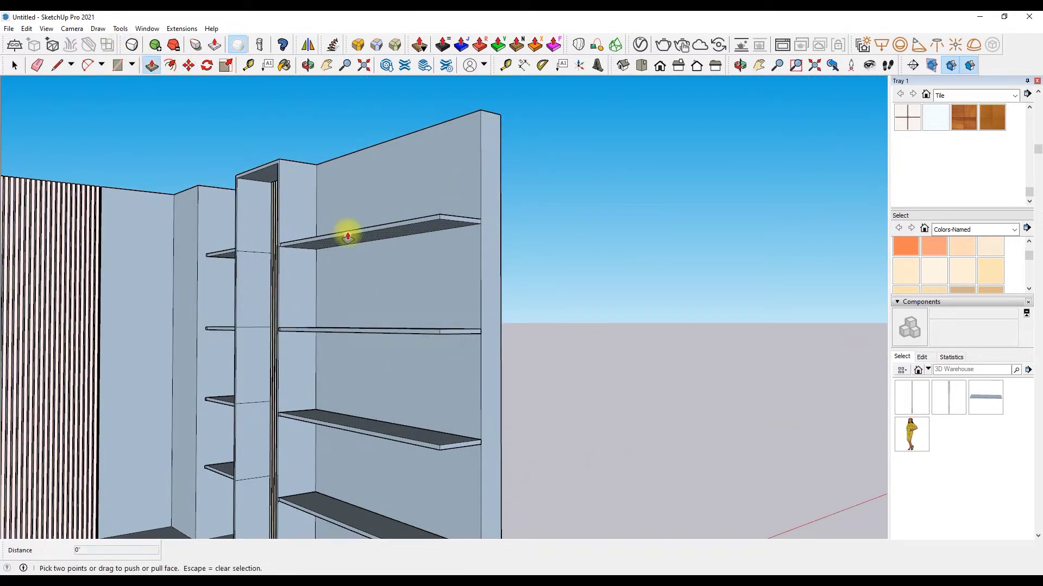
click(347, 238)
click(419, 288)
click(189, 65)
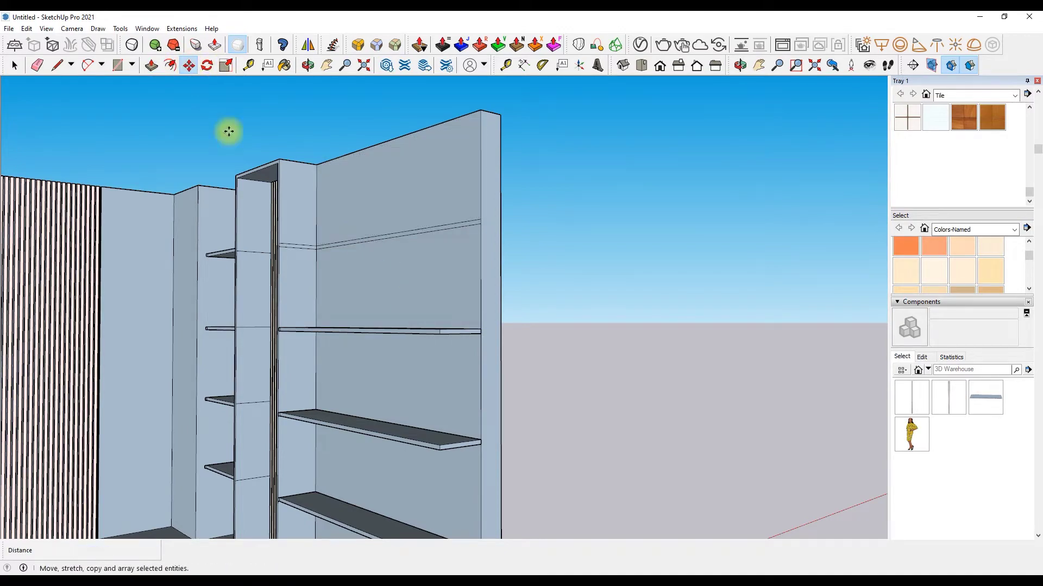
scroll(312, 420, up, 5)
scroll(310, 326, down, 3)
click(302, 251)
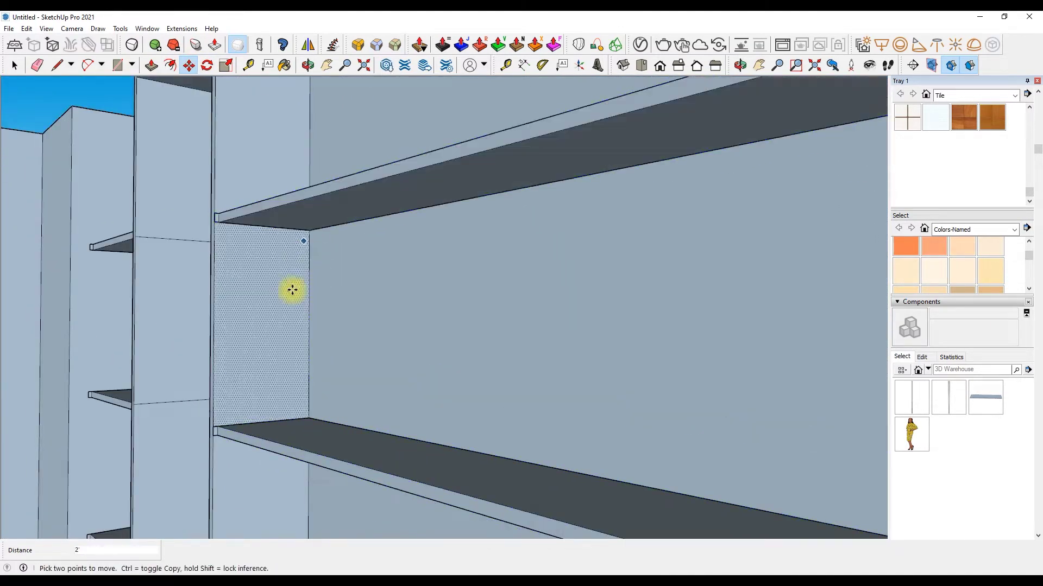
key(space)
scroll(303, 251, down, 4)
Orbit to an elevated overview of the room showing both shelving bays.
click(310, 68)
mouse_move(419, 263)
mouse_down()
mouse_move(337, 288)
mouse_move(402, 328)
mouse_move(458, 258)
mouse_up()
click(660, 65)
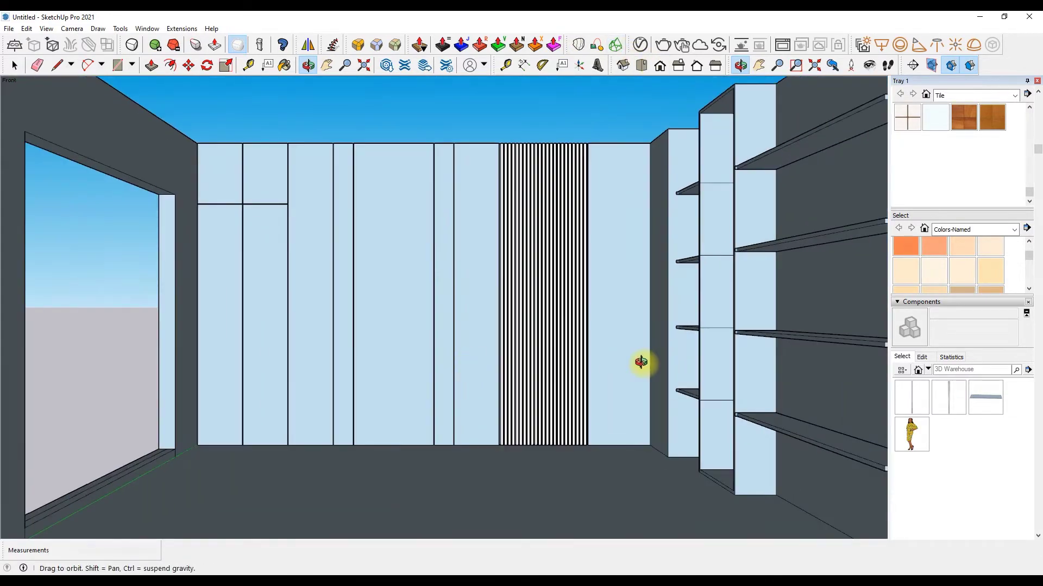
drag(508, 395, 710, 494)
scroll(710, 494, down, 4)
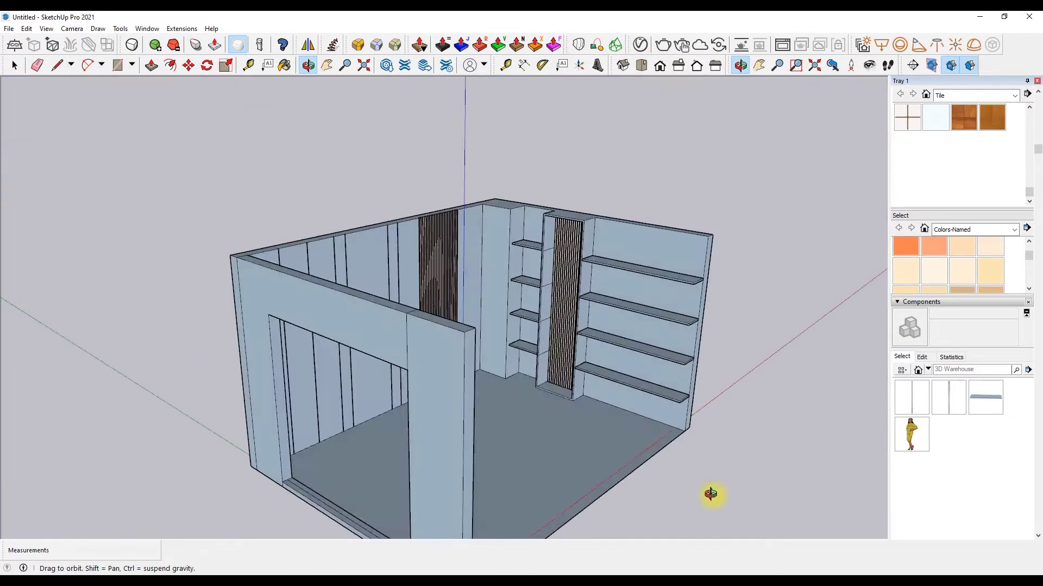
In the left view, draw a vertical line from the floor up to the shelf's lower edge.
scroll(592, 217, up, 5)
drag(591, 217, 601, 198)
scroll(628, 223, up, 2)
scroll(628, 222, down, 3)
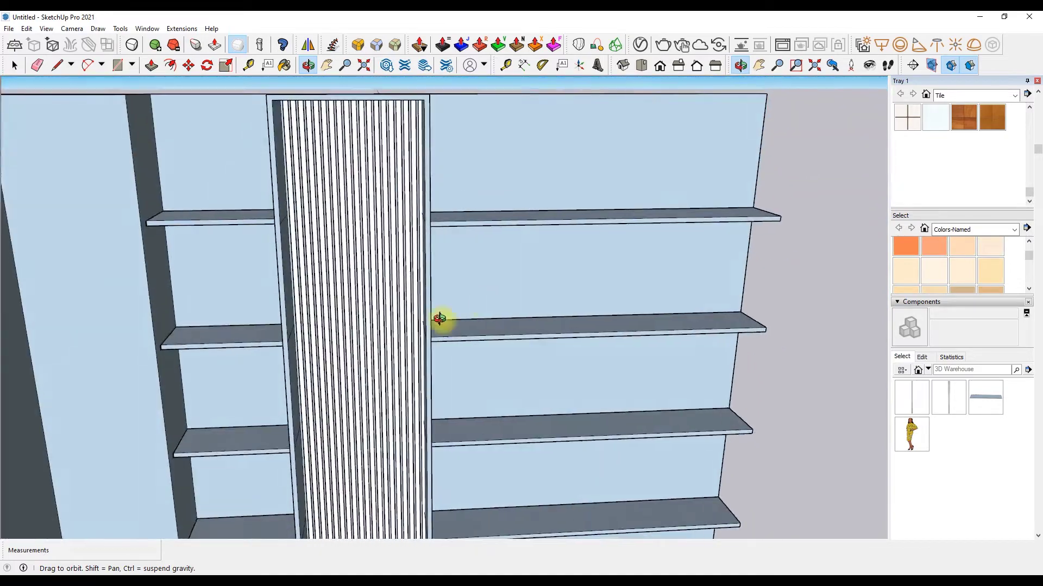
drag(481, 302, 112, 107)
click(57, 65)
scroll(516, 190, up, 3)
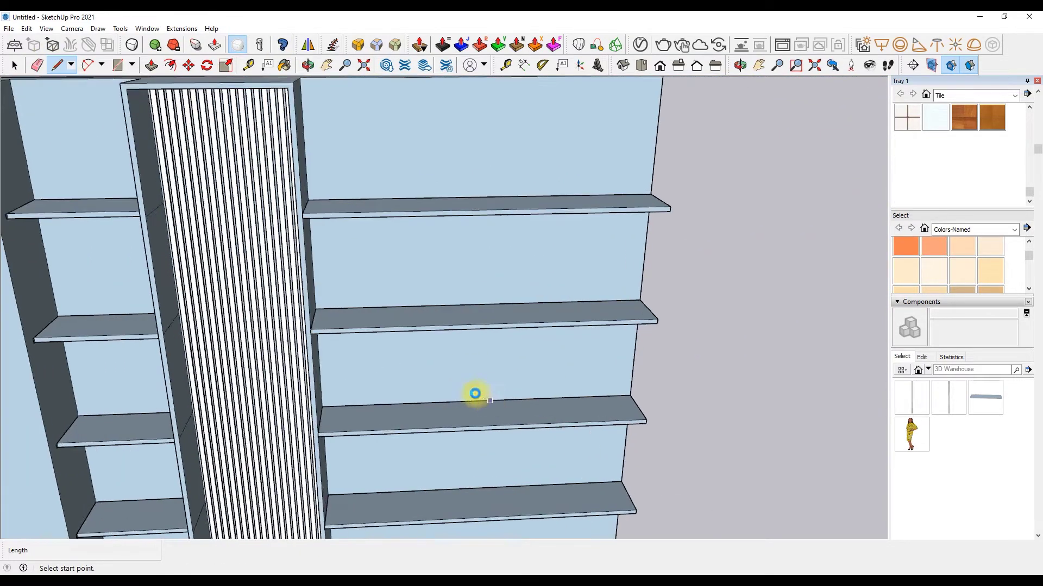
click(715, 65)
scroll(625, 154, up, 1)
scroll(306, 114, down, 5)
key(e)
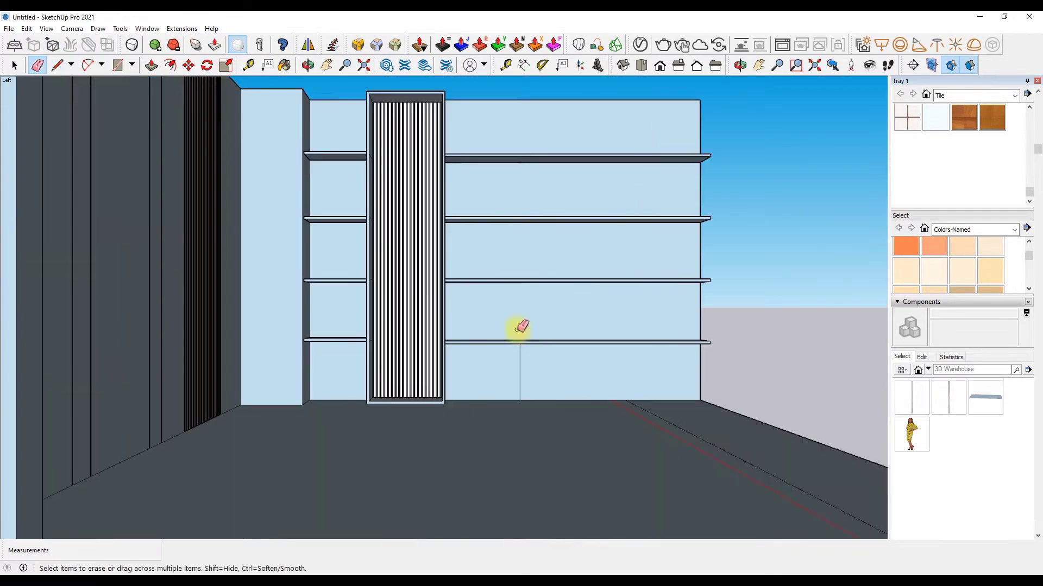
click(55, 67)
scroll(521, 365, up, 3)
scroll(493, 438, up, 2)
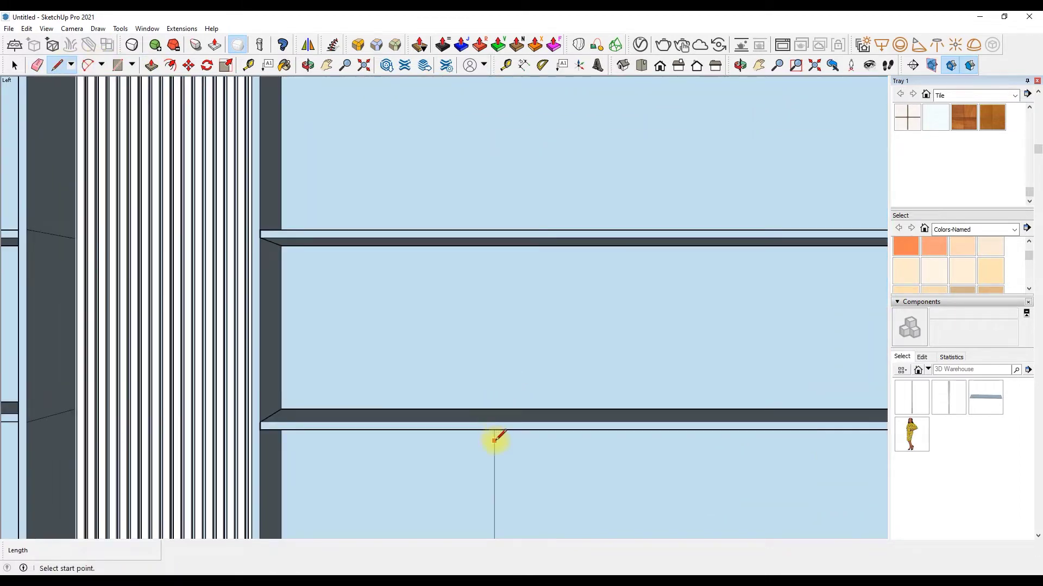
scroll(503, 498, down, 2)
click(505, 498)
scroll(505, 304, up, 5)
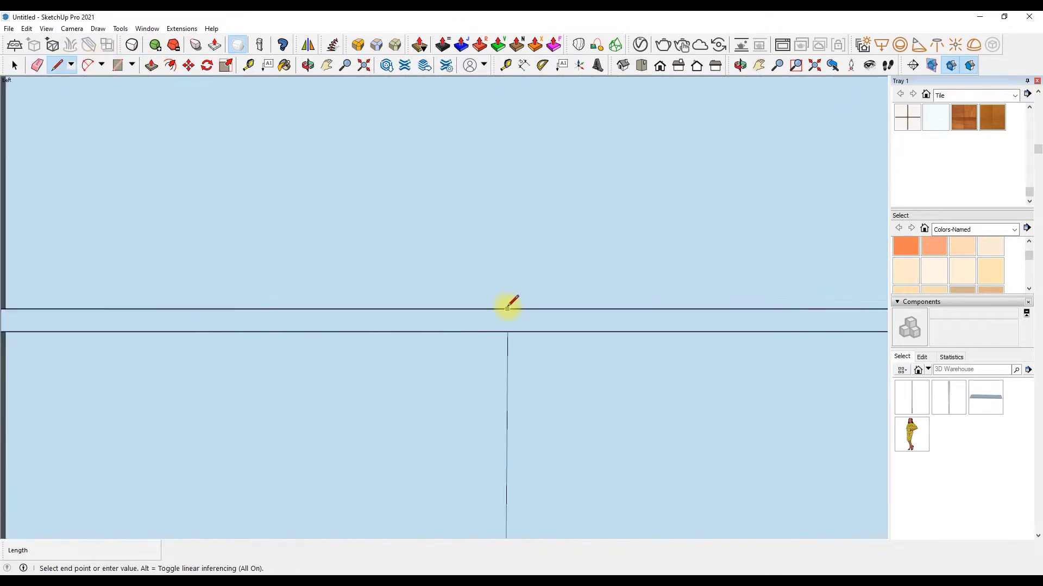
click(501, 305)
scroll(505, 271, down, 4)
key(space)
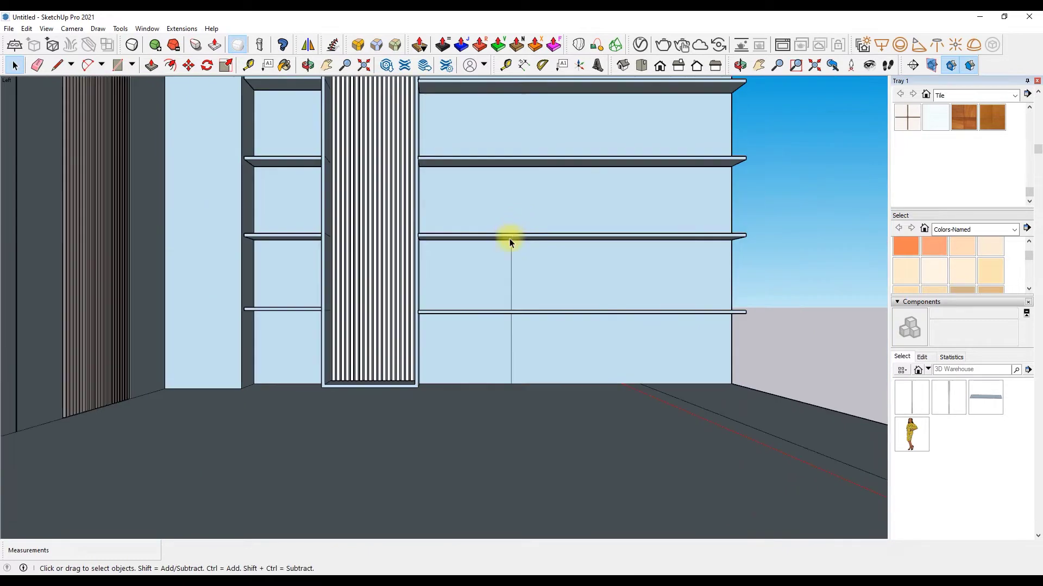
Ctrl-copy the vertical panel edge to a divider position on the back panel.
scroll(581, 216, down, 4)
scroll(469, 142, up, 4)
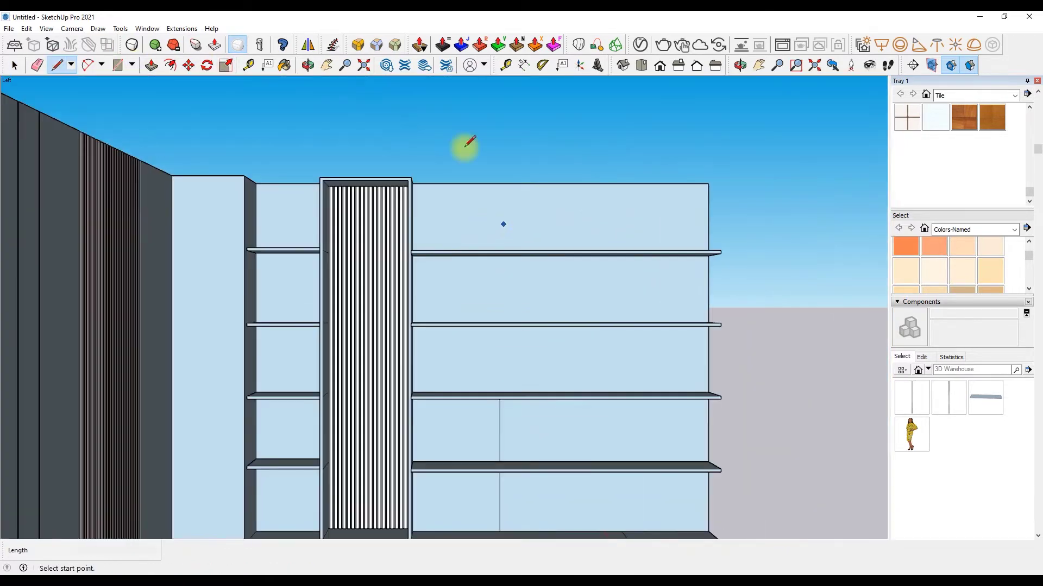
click(189, 65)
click(708, 289)
key(ctrl)
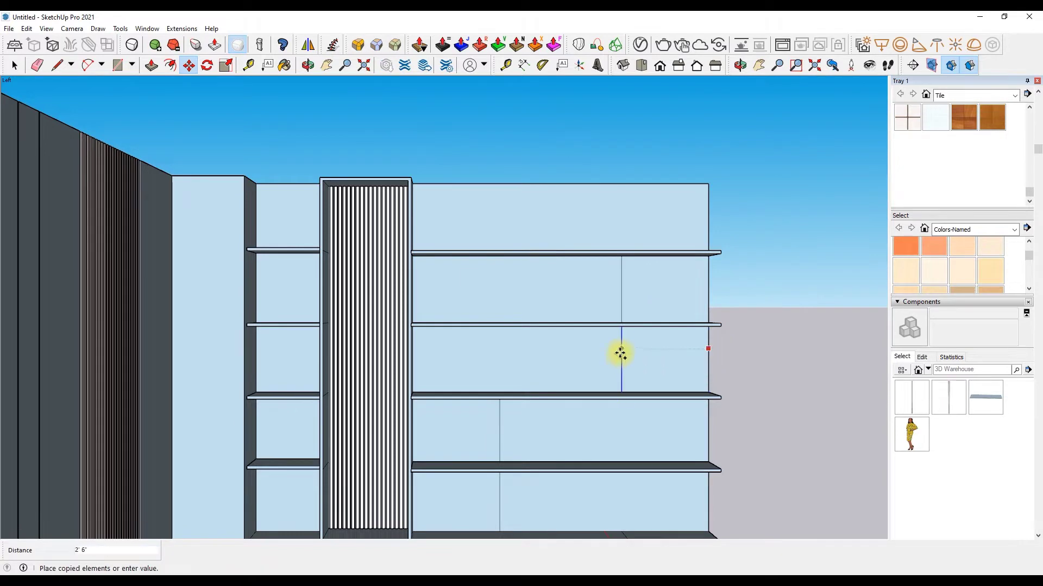
click(620, 354)
scroll(517, 235, down, 3)
scroll(389, 210, up, 3)
scroll(368, 233, up, 2)
key(space)
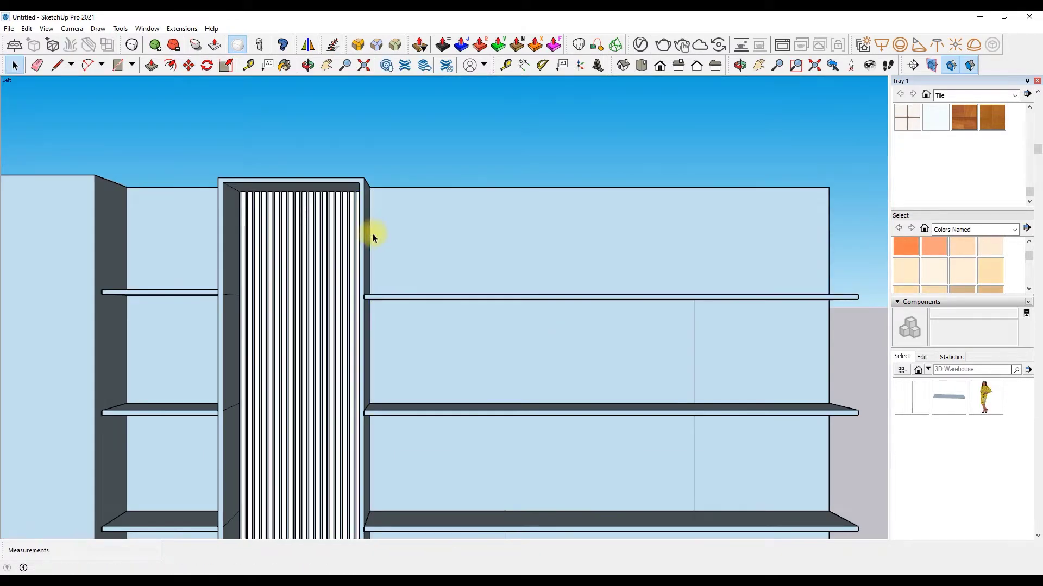
Copy another vertical edge to the next divider position on the back panel.
click(188, 65)
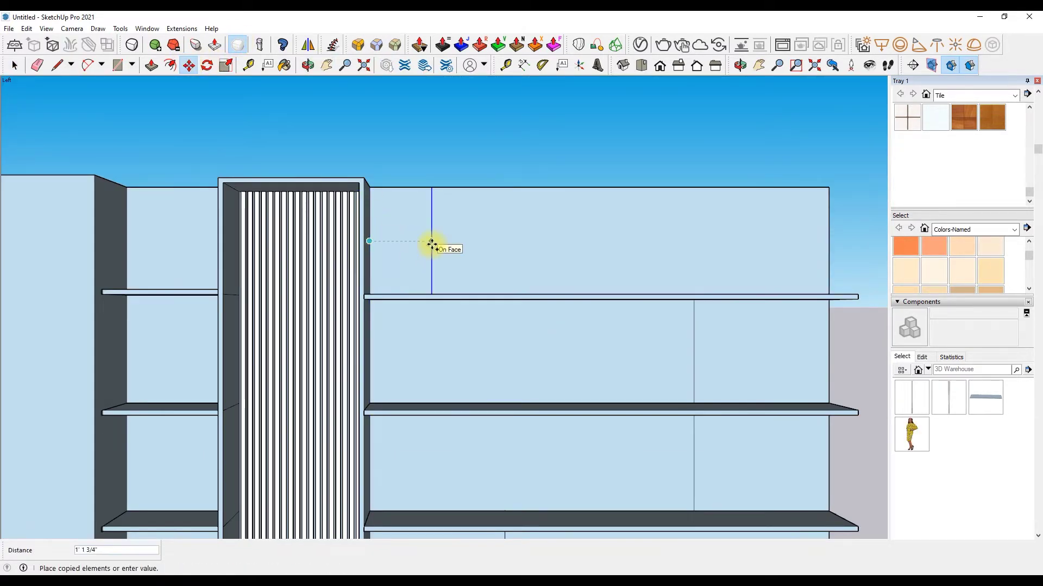
scroll(514, 208, down, 3)
scroll(547, 212, up, 3)
key(space)
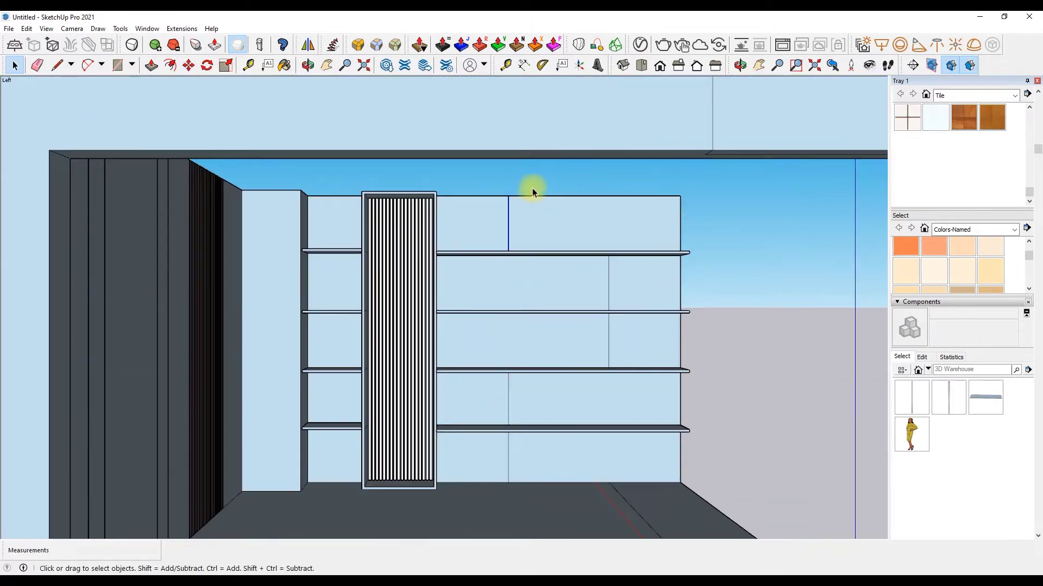
key(m)
scroll(504, 211, up, 3)
key(space)
Ctrl-copy a vertical edge beside the original and push/pull the thin face into a divider fin.
key(m)
key(ctrl)
click(506, 233)
key(Return)
key(p)
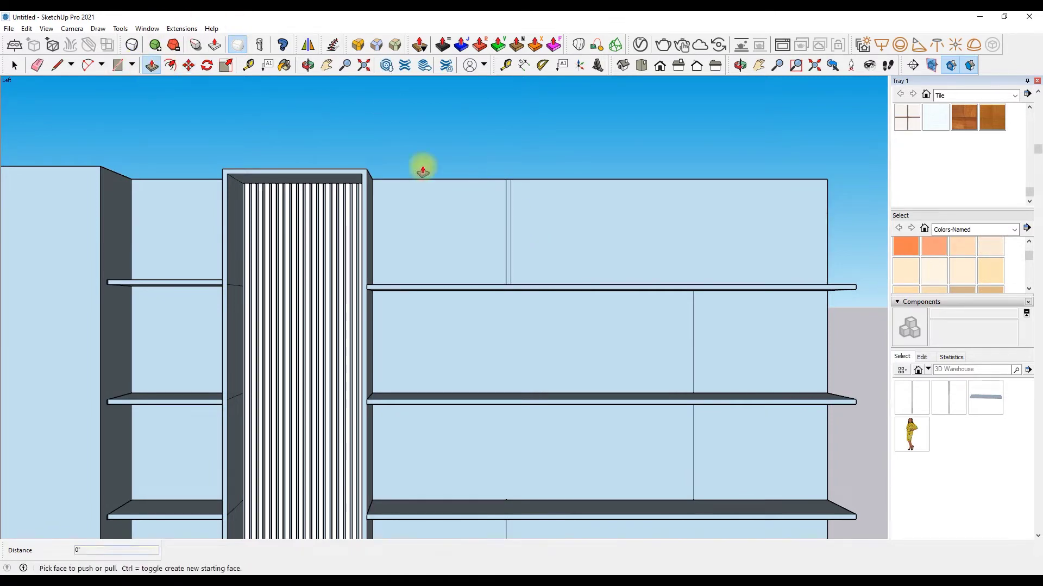
scroll(538, 291, up, 3)
click(538, 291)
click(535, 370)
scroll(318, 266, down, 2)
key(space)
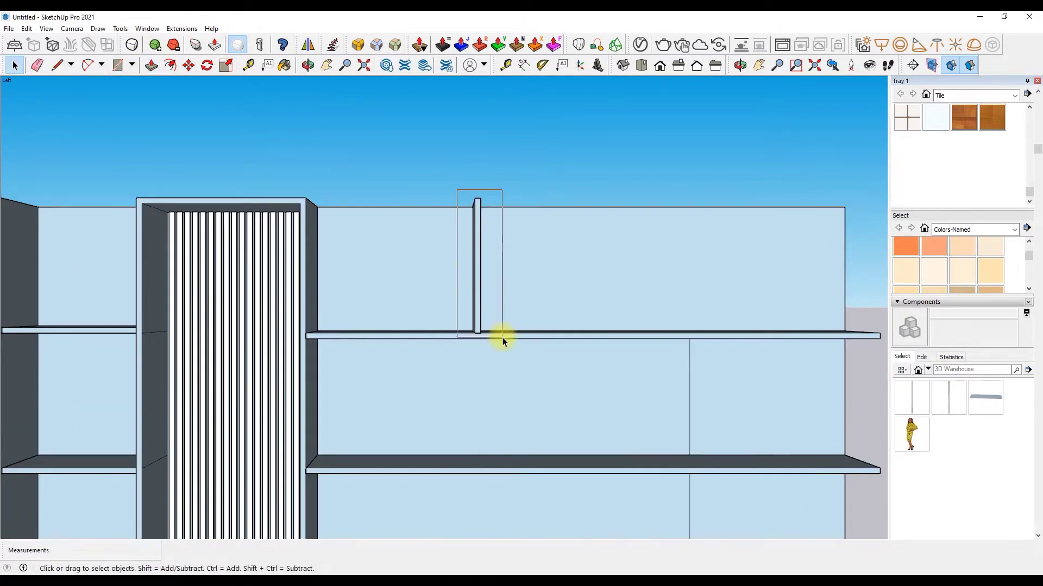
Ctrl-copy the divider fin onto the lower shelf.
key(m)
scroll(386, 184, up, 2)
scroll(552, 218, up, 2)
click(552, 219)
key(ctrl)
scroll(519, 134, down, 2)
scroll(705, 279, up, 3)
scroll(705, 278, up, 1)
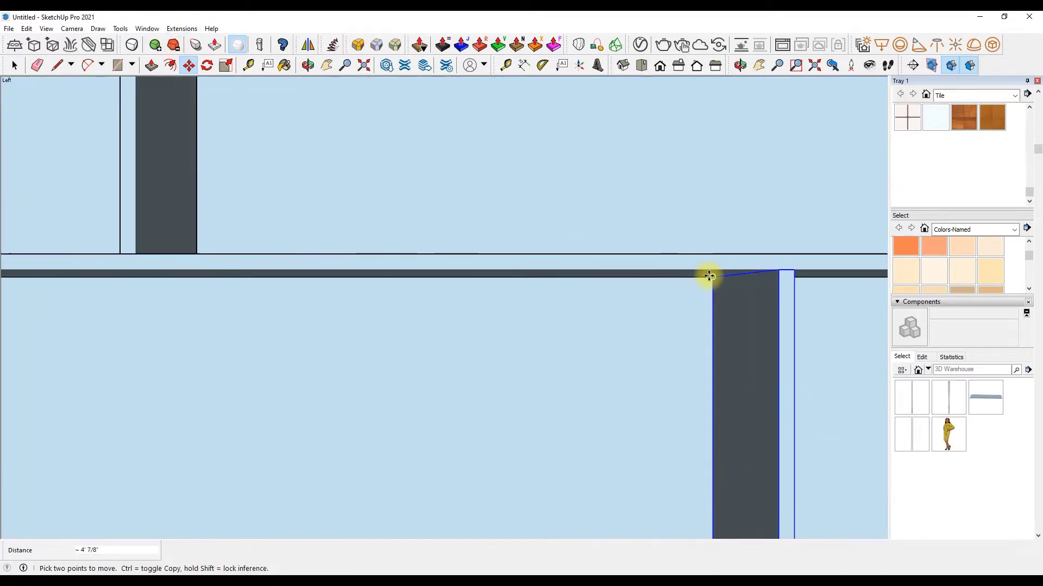
scroll(693, 270, down, 2)
scroll(679, 272, up, 2)
click(679, 272)
scroll(552, 330, down, 3)
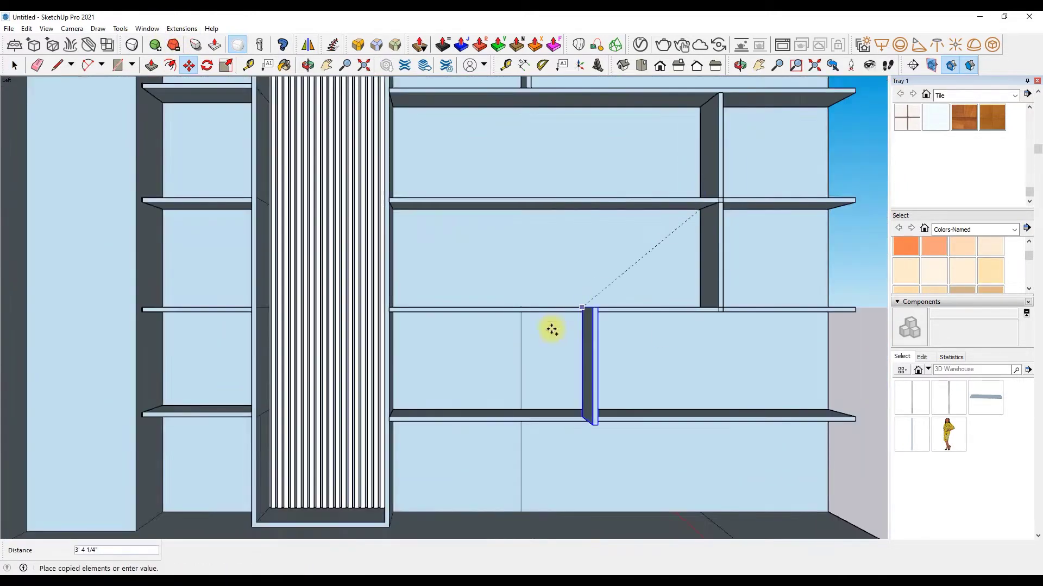
scroll(524, 315, up, 2)
scroll(508, 275, up, 1)
scroll(542, 317, down, 2)
scroll(526, 396, down, 3)
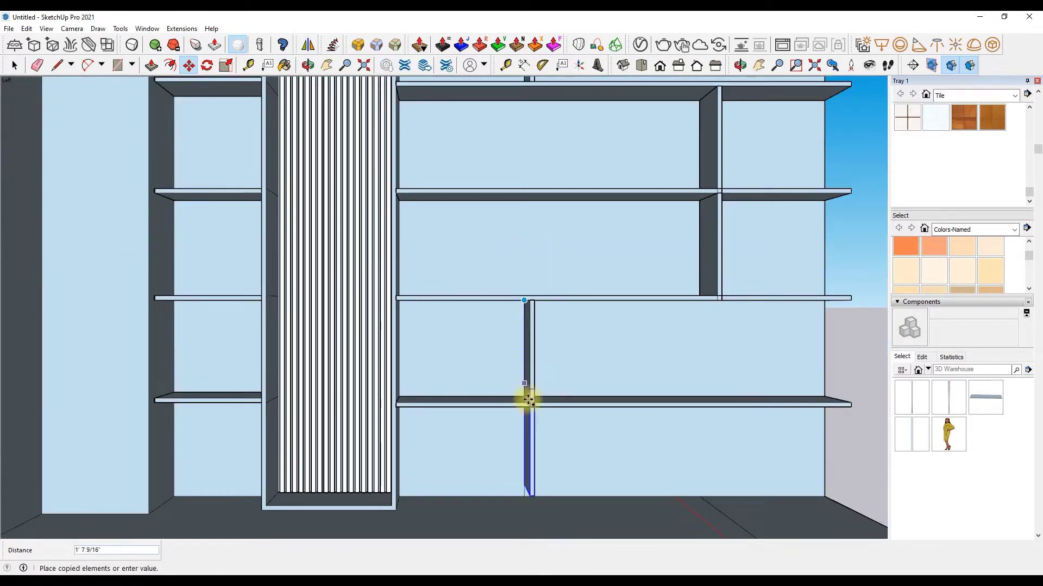
scroll(526, 401, down, 1)
key(space)
scroll(472, 396, down, 3)
scroll(478, 369, up, 2)
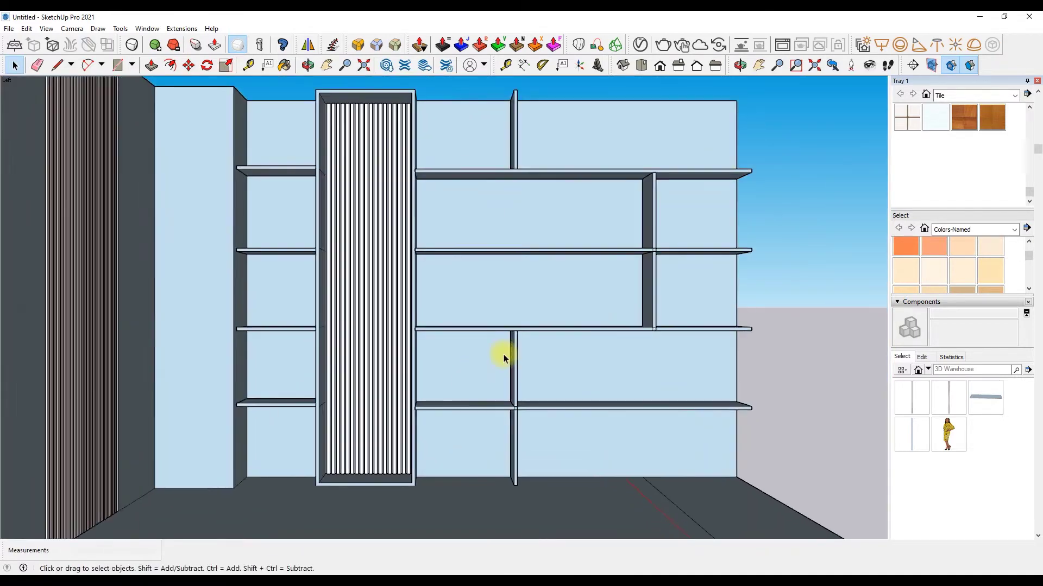
scroll(520, 333, down, 2)
scroll(551, 129, up, 1)
scroll(419, 158, up, 1)
scroll(522, 186, down, 2)
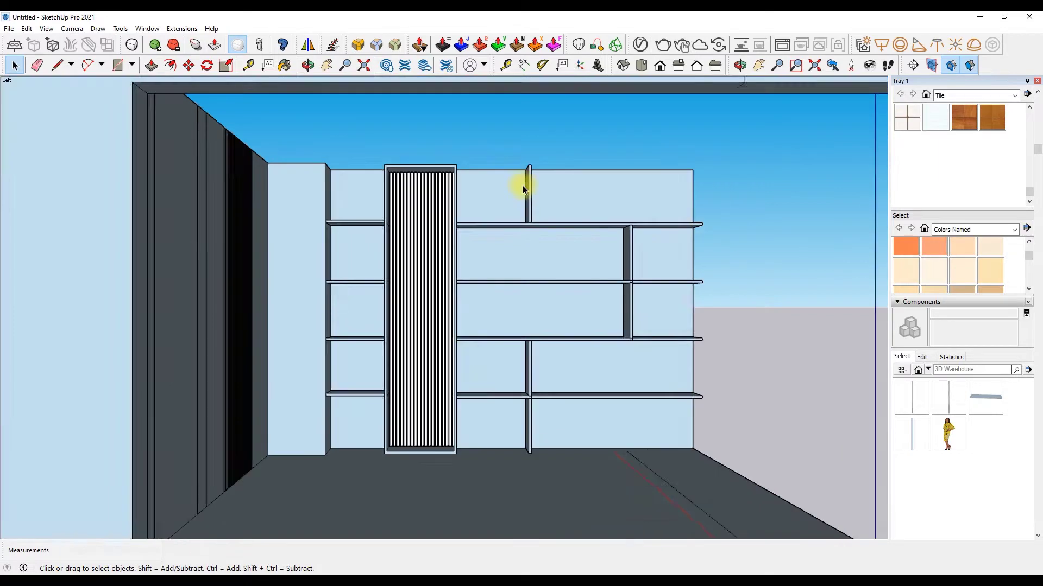
scroll(555, 210, up, 2)
Stagger the fins by shifting the upper fin left and the lower fin right.
click(188, 65)
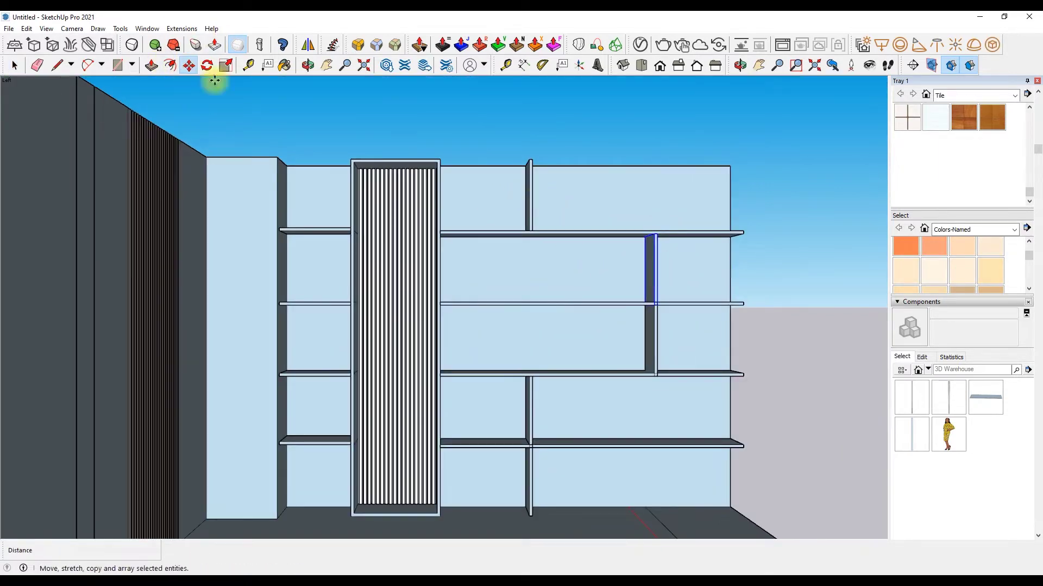
click(647, 277)
click(533, 417)
key(space)
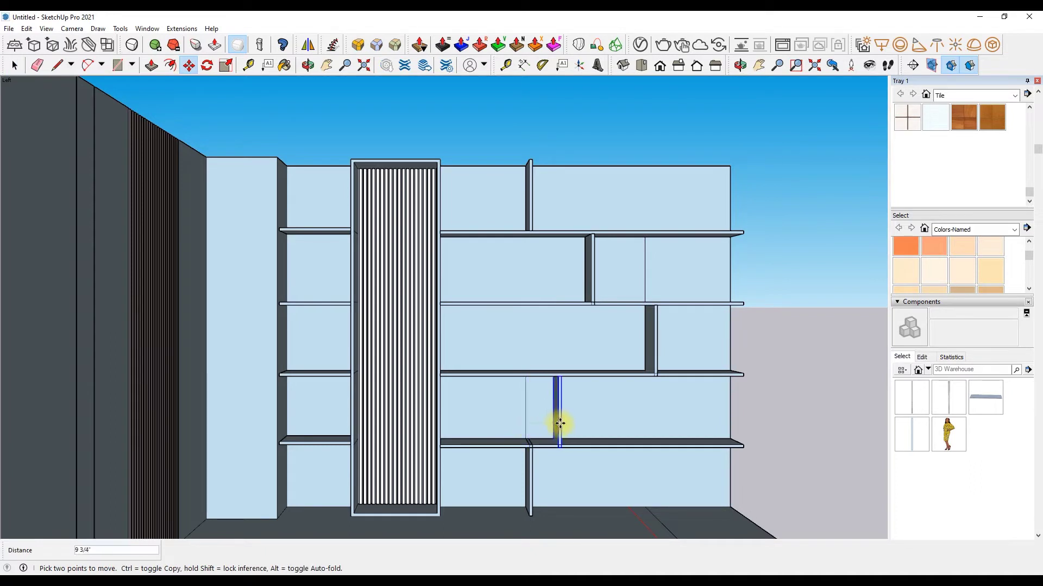
click(482, 423)
key(space)
click(527, 473)
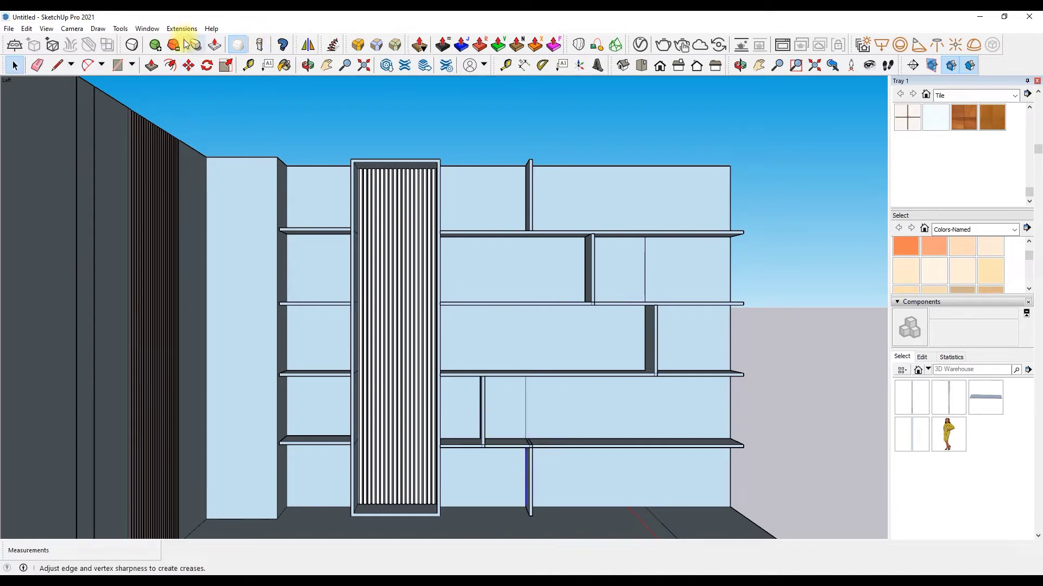
click(188, 64)
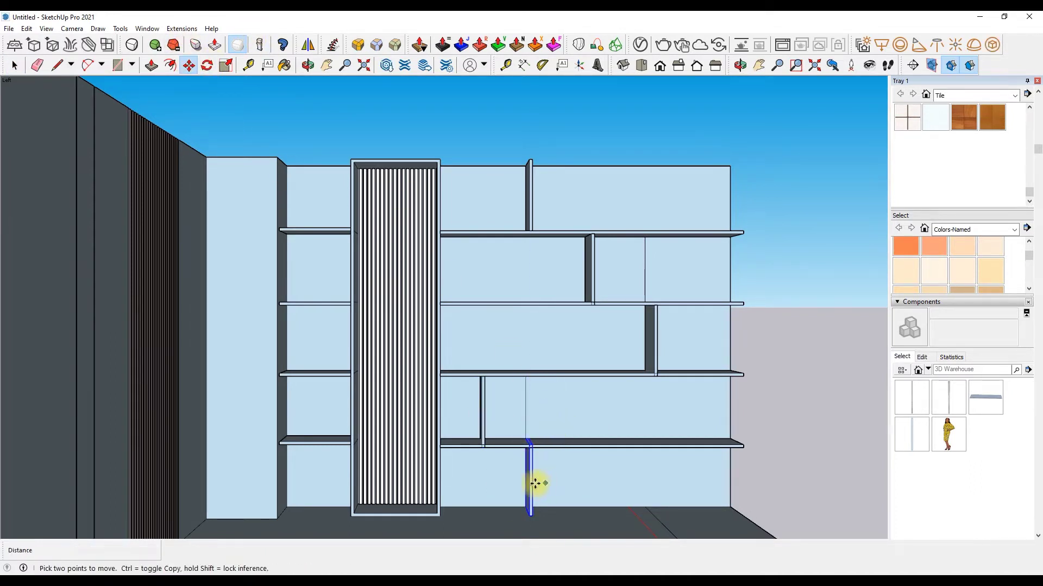
click(532, 482)
key(space)
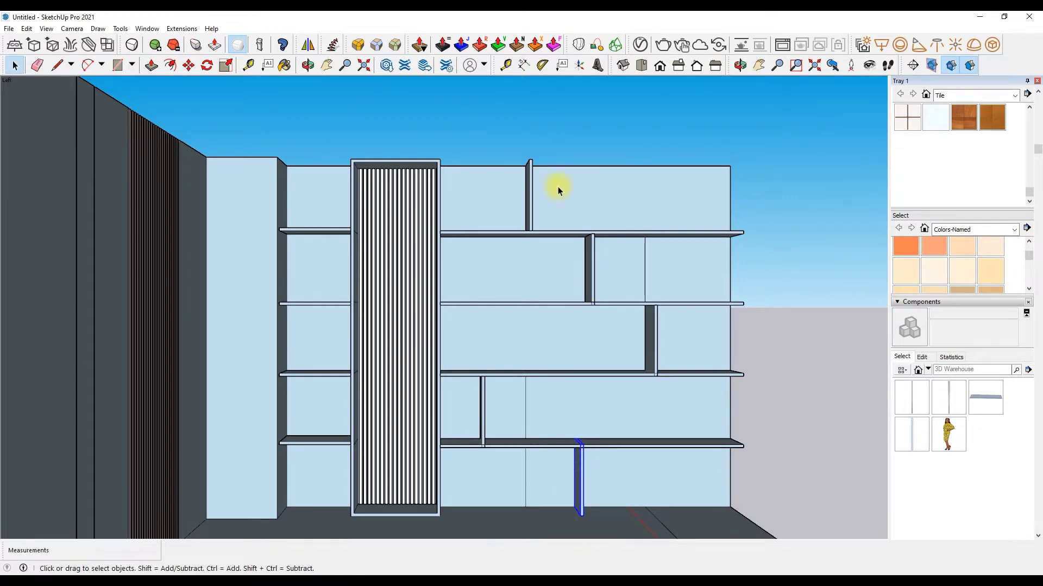
Orbit down onto the wall tops and draw a line closing the top face.
click(308, 65)
scroll(493, 209, down, 5)
drag(493, 209, 372, 372)
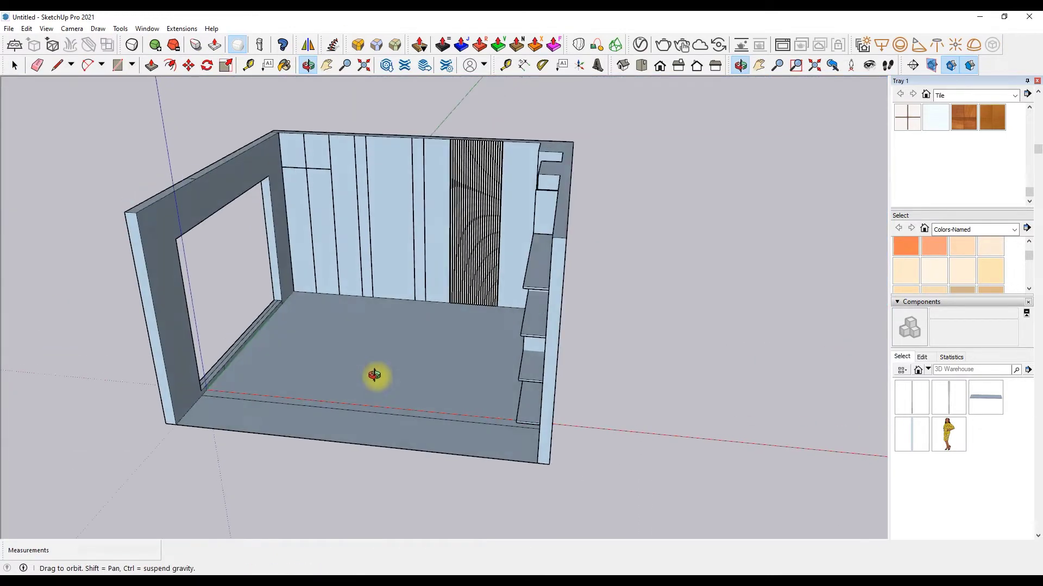
click(655, 67)
drag(458, 224, 234, 226)
key(r)
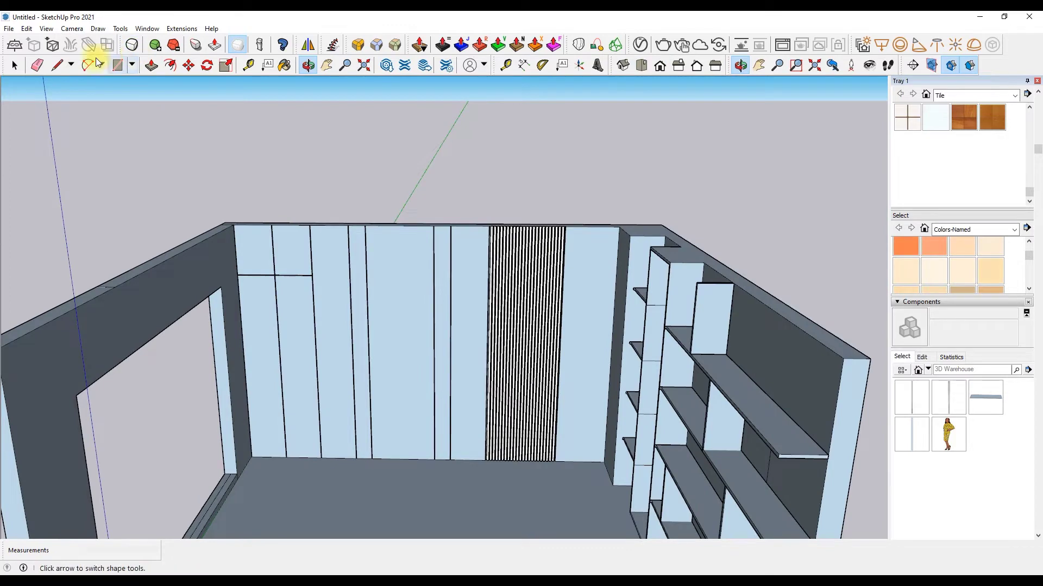
key(l)
scroll(237, 226, up, 3)
scroll(231, 193, down, 2)
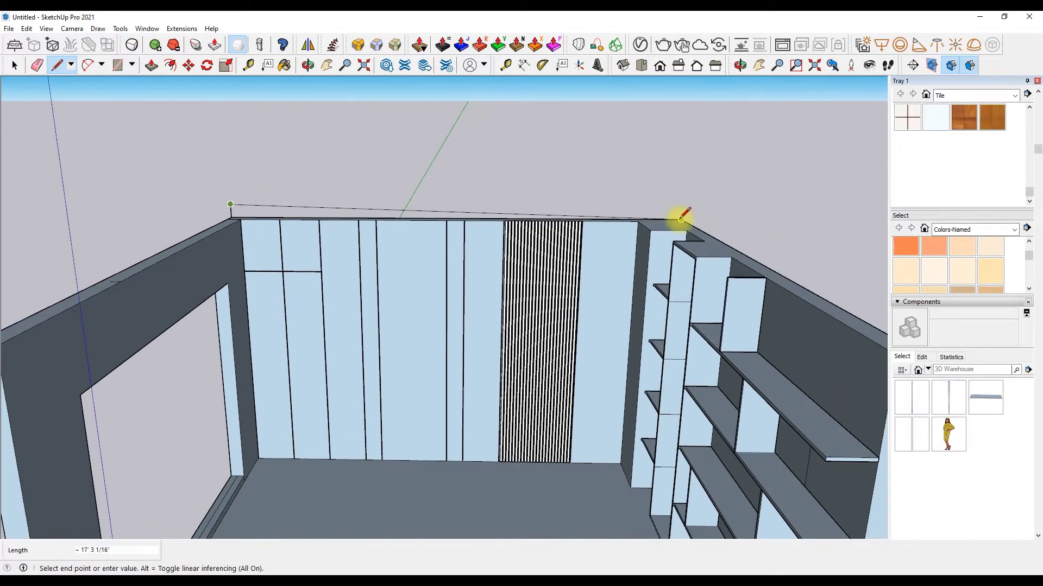
click(682, 205)
Push/pull the top face up 6 into a ceiling slab and check its underside.
click(152, 65)
click(297, 225)
scroll(233, 250, down, 3)
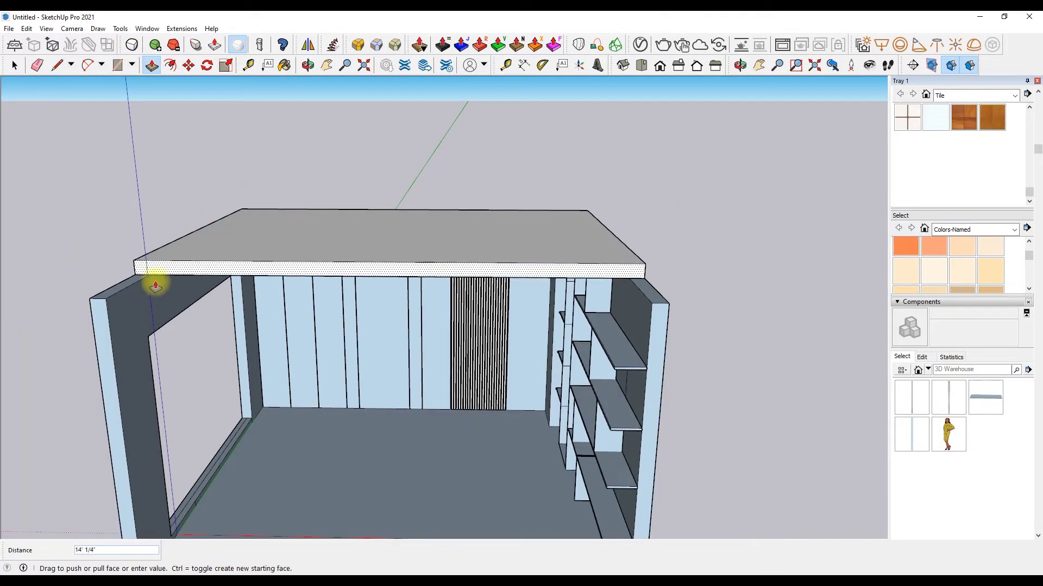
text(6)
key(Return)
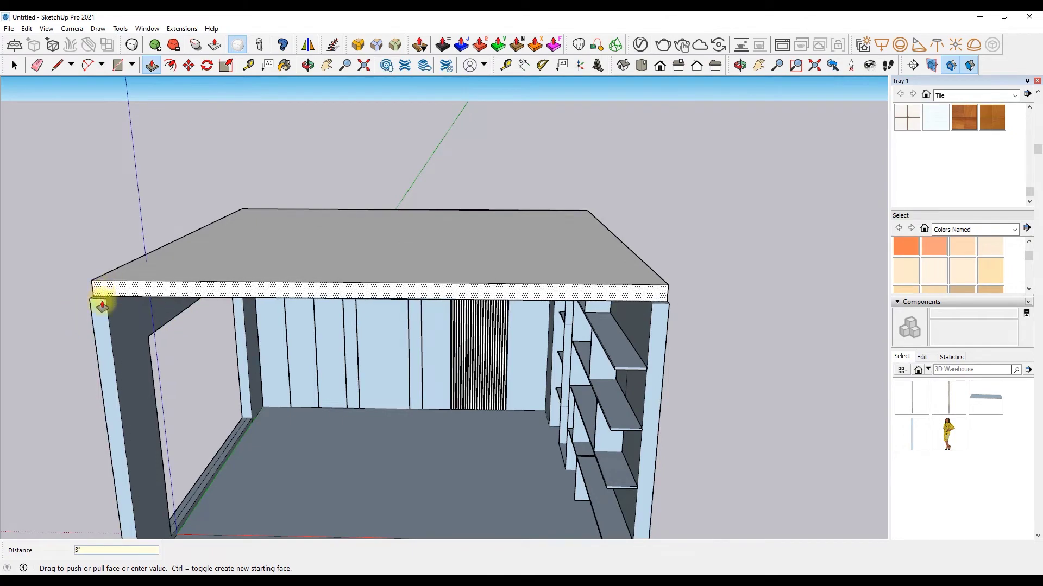
click(304, 65)
mouse_move(337, 217)
mouse_down()
mouse_move(356, 98)
mouse_move(115, 15)
mouse_up()
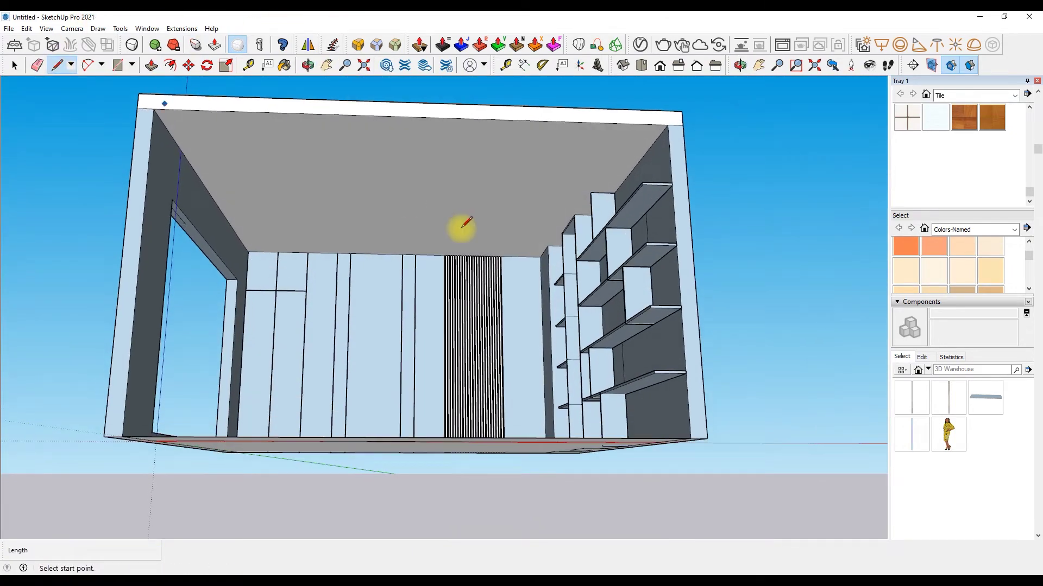
Draw a 15' line along the wall from the shelf and wall corners.
scroll(586, 251, up, 3)
click(587, 250)
scroll(585, 253, down, 3)
scroll(592, 259, up, 3)
scroll(604, 270, up, 2)
click(604, 270)
scroll(625, 249, down, 5)
scroll(317, 256, up, 5)
click(322, 260)
scroll(322, 259, down, 4)
scroll(277, 281, up, 4)
Start a vertical line at the wall corner, then offset an inset loop inside the ceiling outline.
click(277, 281)
scroll(277, 281, down, 4)
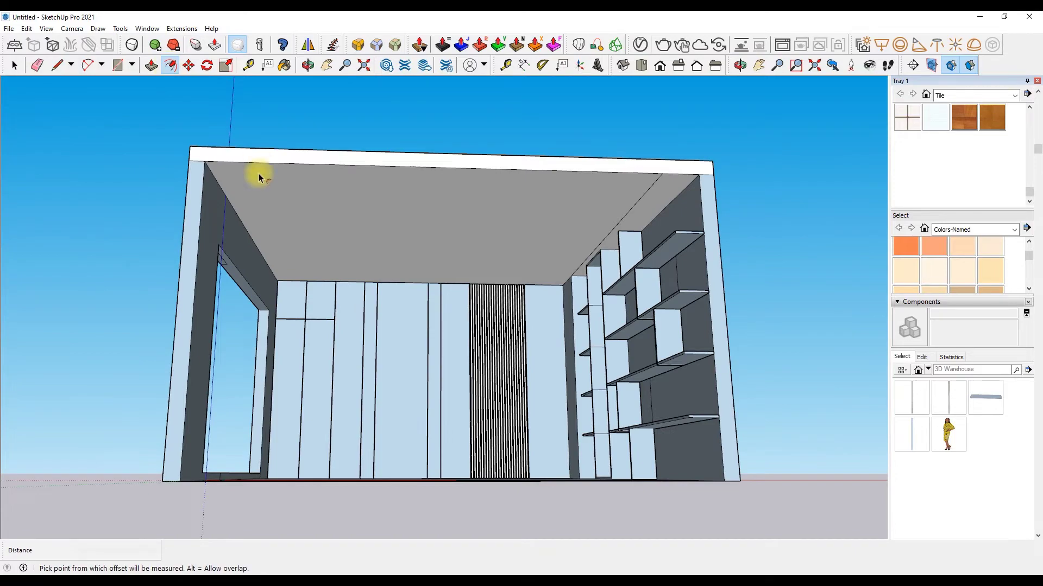
scroll(258, 164, up, 2)
click(237, 170)
click(242, 167)
Recess the inner ceiling panel by 3 inches with Push/Pull.
click(152, 65)
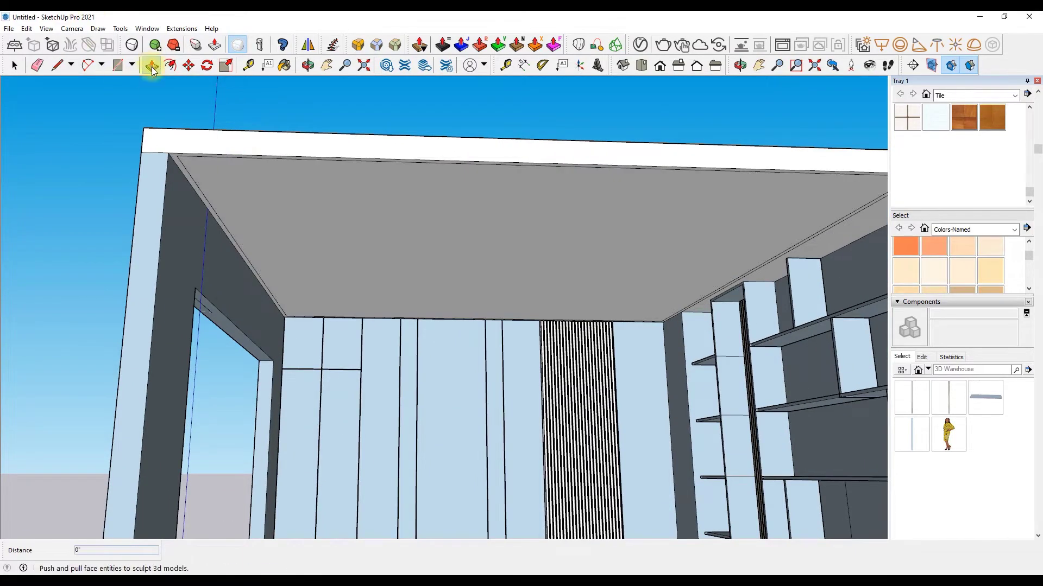
scroll(272, 221, down, 3)
click(267, 221)
scroll(263, 222, down, 2)
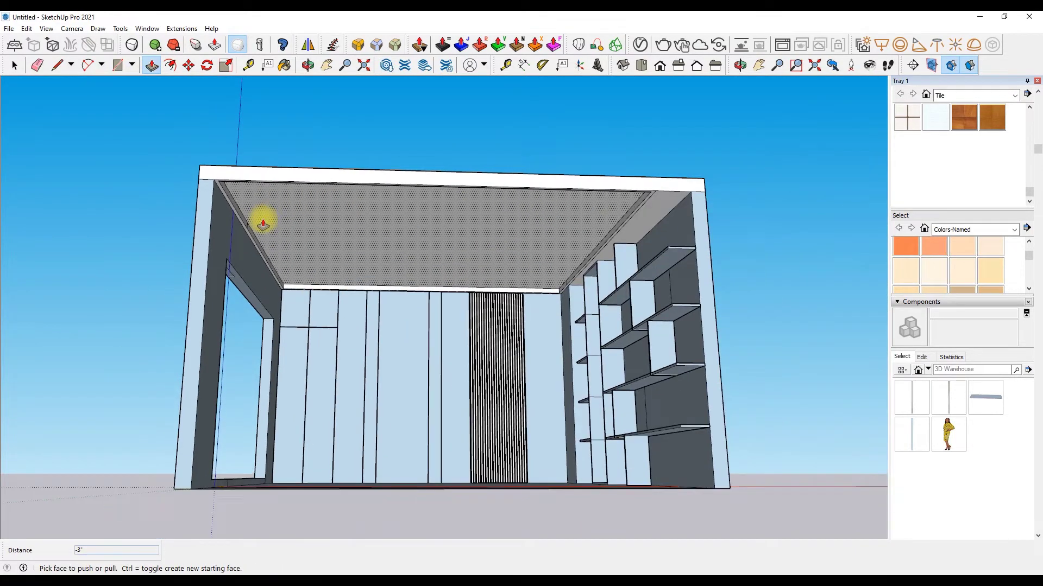
scroll(293, 234, up, 2)
click(302, 242)
scroll(302, 242, down, 2)
Extrude the roof face from above, then recess the ceiling face 2 inches from inside.
mouse_move(326, 206)
middle_down()
mouse_move(294, 81)
mouse_move(338, 291)
middle_up()
right_click(338, 291)
click(338, 268)
mouse_move(249, 53)
middle_down()
mouse_move(330, 92)
mouse_move(368, 191)
middle_up()
click(368, 191)
key(Return)
Extrude the narrow ceiling edge strip 3 inches into a block.
scroll(367, 198, up, 2)
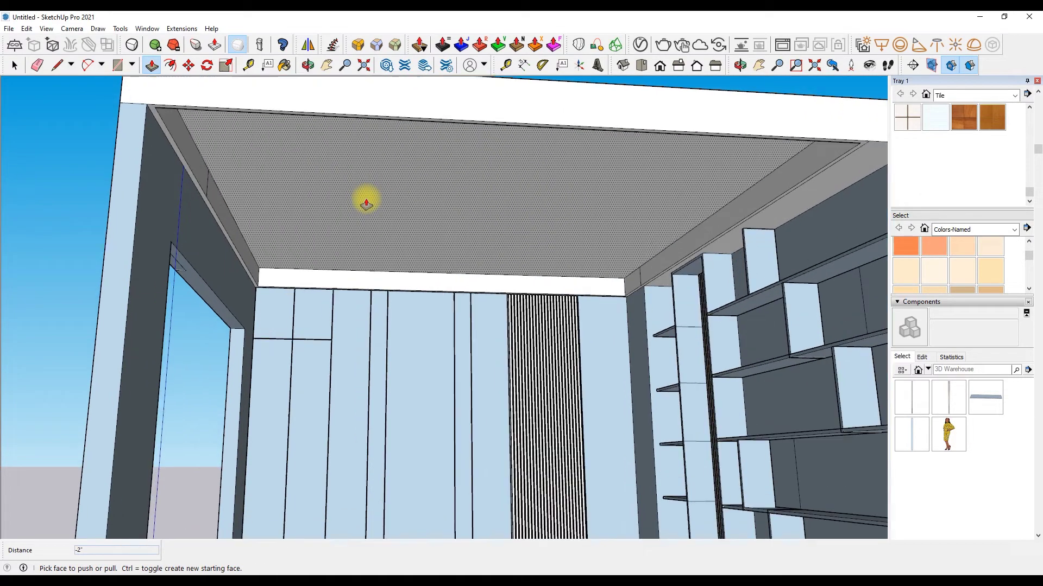
click(204, 196)
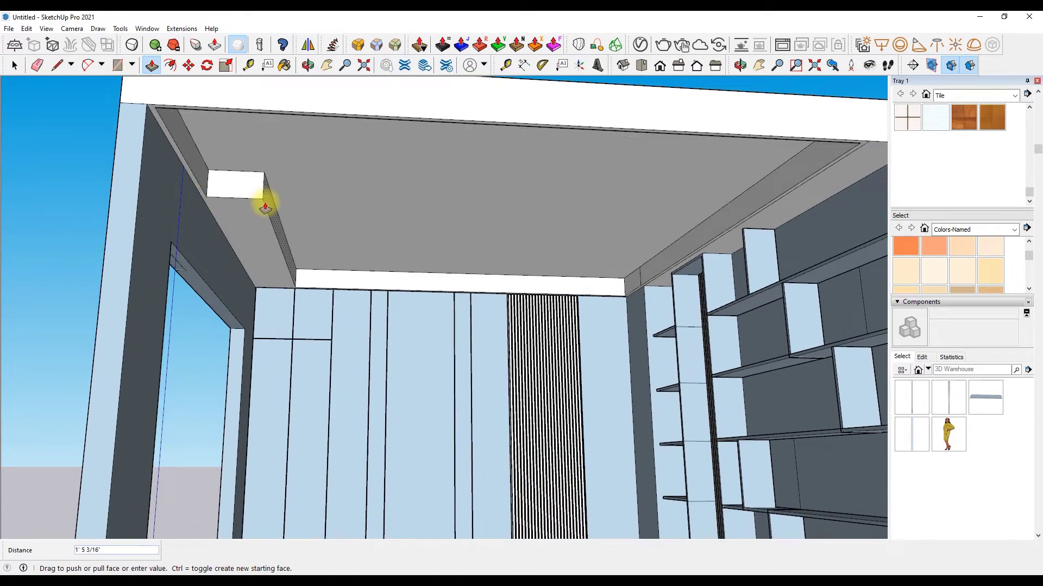
key(Return)
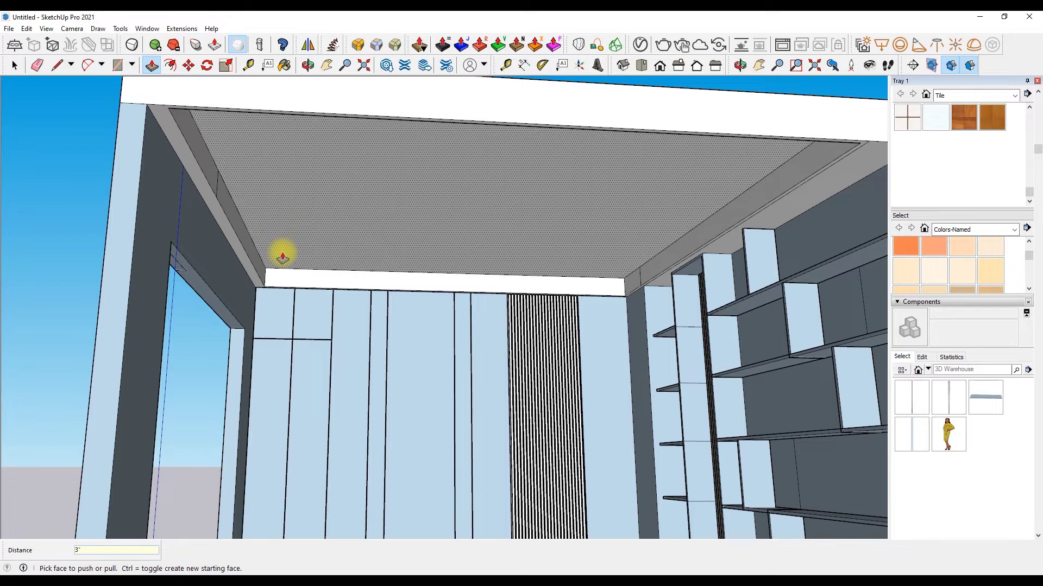
middle_drag(216, 204, 278, 261)
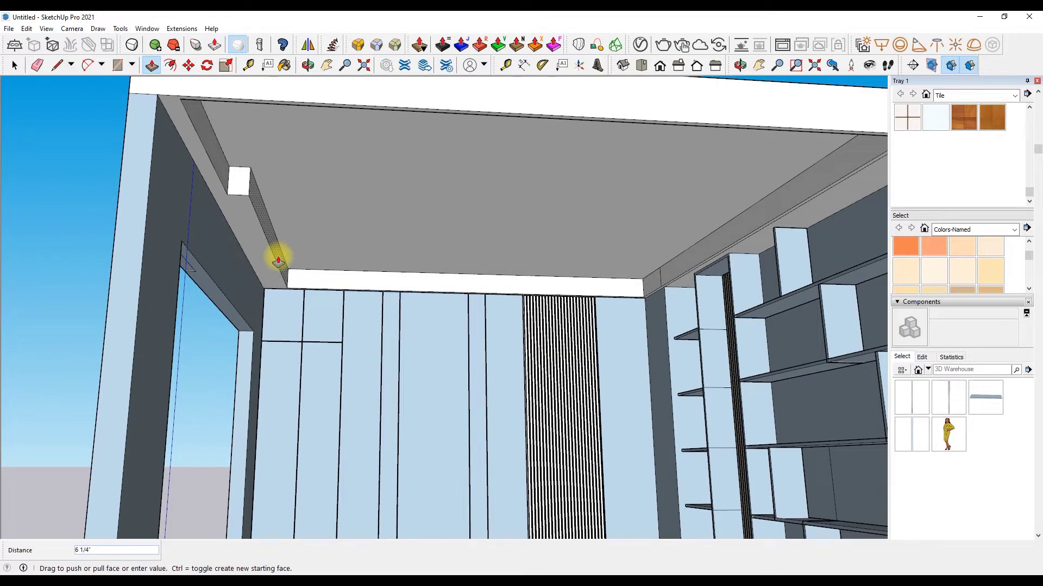
Cancel the pending strip push and start a line at the ceiling-beam corner.
key(Escape)
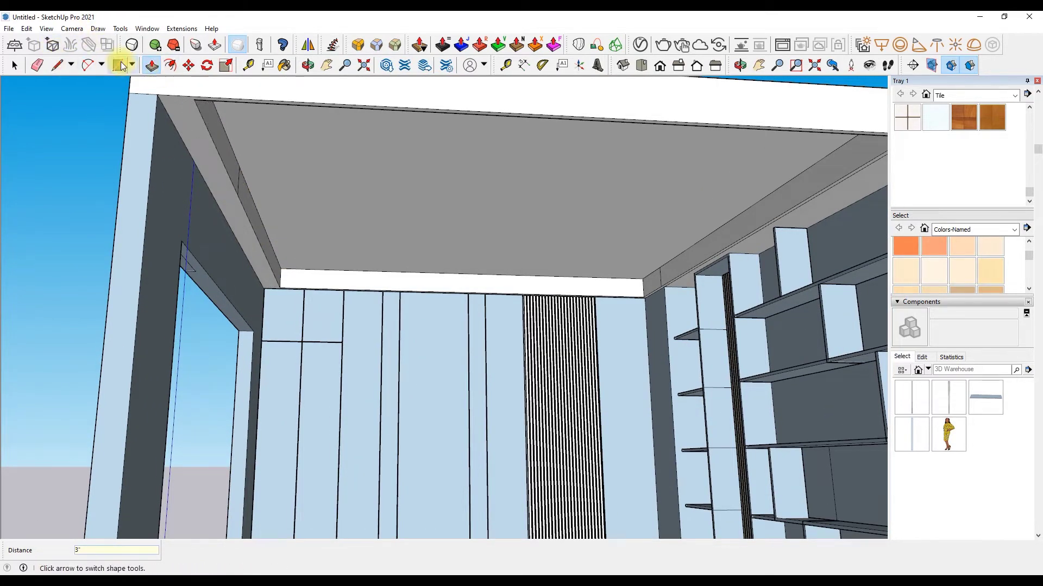
click(244, 158)
scroll(250, 163, up, 3)
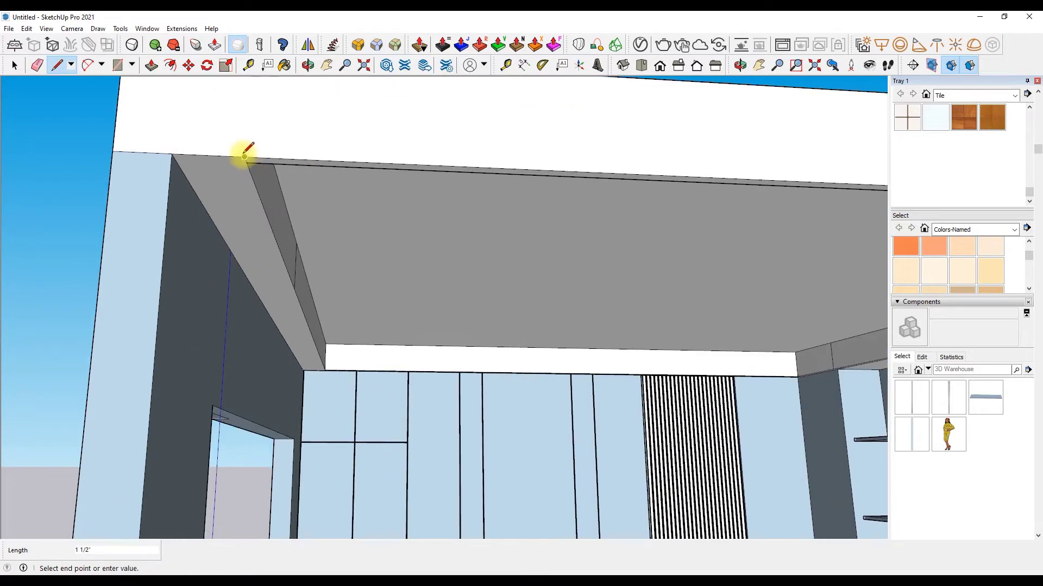
Erase the selected ceiling face.
scroll(309, 372, up, 3)
scroll(345, 272, up, 3)
key(space)
right_click(478, 178)
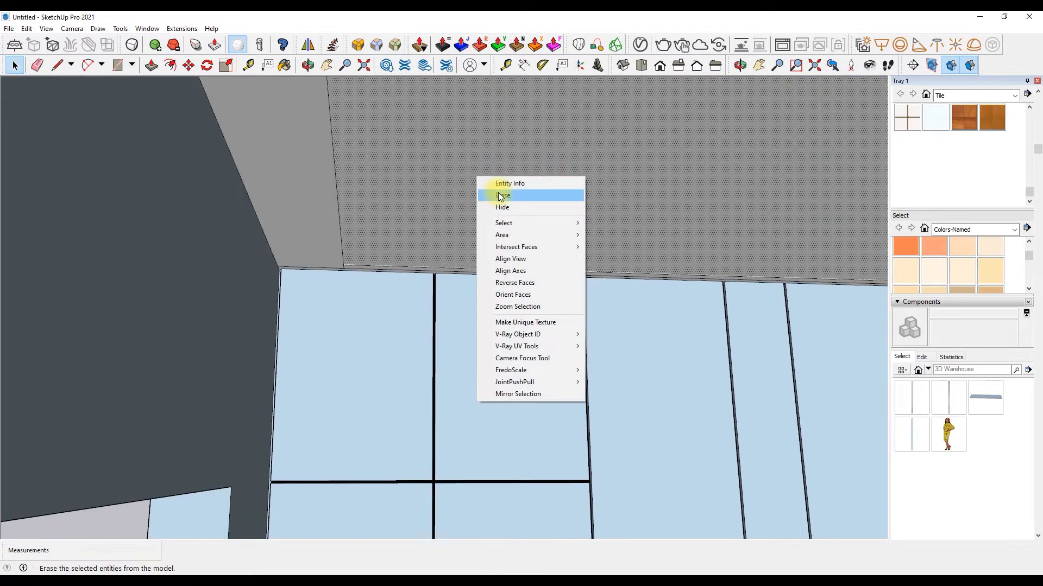
click(500, 196)
scroll(300, 228, down, 3)
scroll(300, 228, down, 5)
Select the edge at the ceiling corner.
click(57, 65)
scroll(337, 179, up, 5)
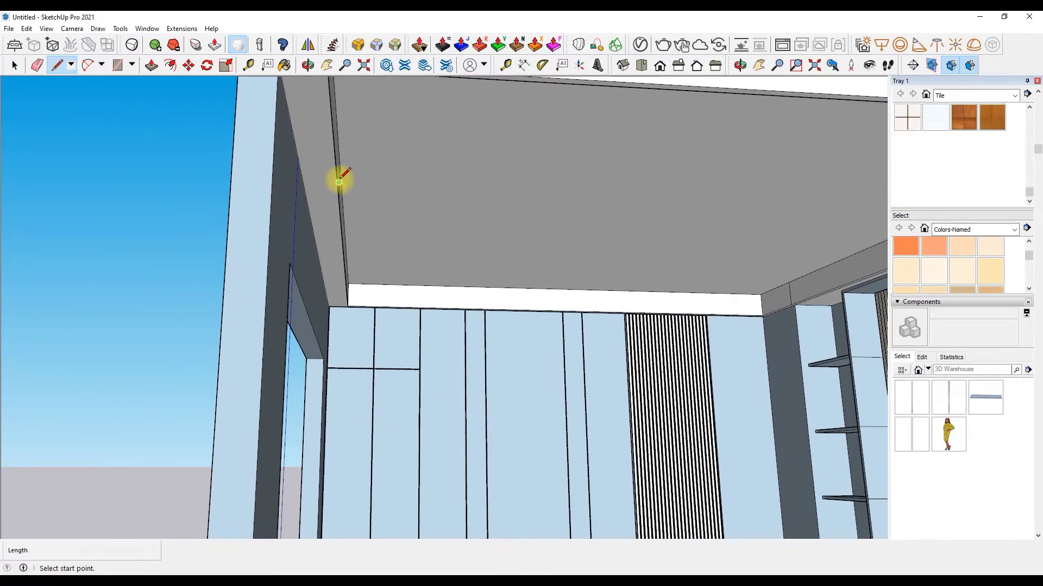
key(m)
scroll(323, 194, up, 2)
scroll(353, 202, up, 2)
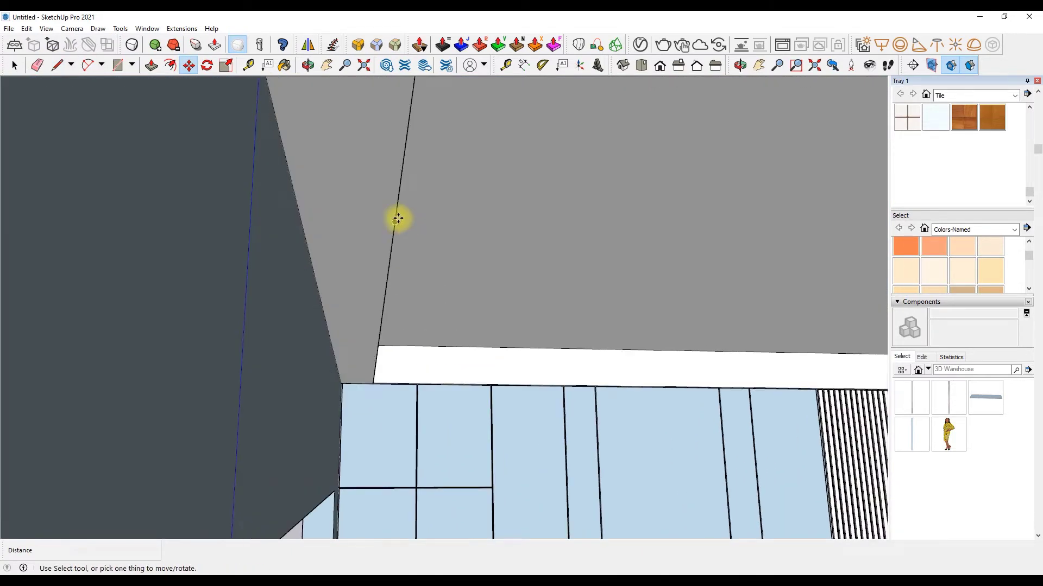
key(space)
click(395, 225)
Draw a line from the ceiling corner to the ceiling edge.
click(57, 65)
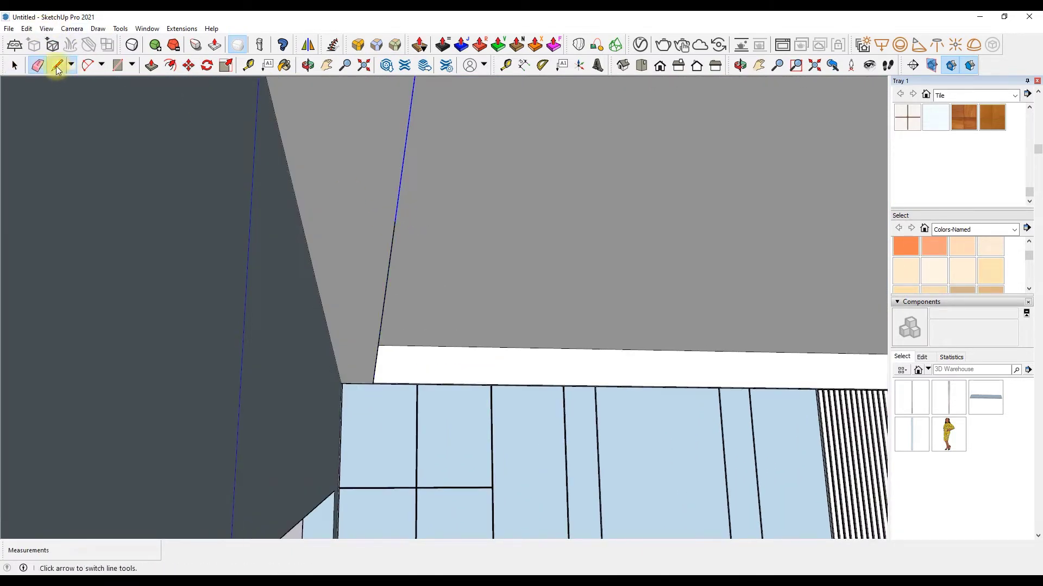
scroll(385, 387, up, 3)
scroll(394, 375, up, 3)
click(394, 372)
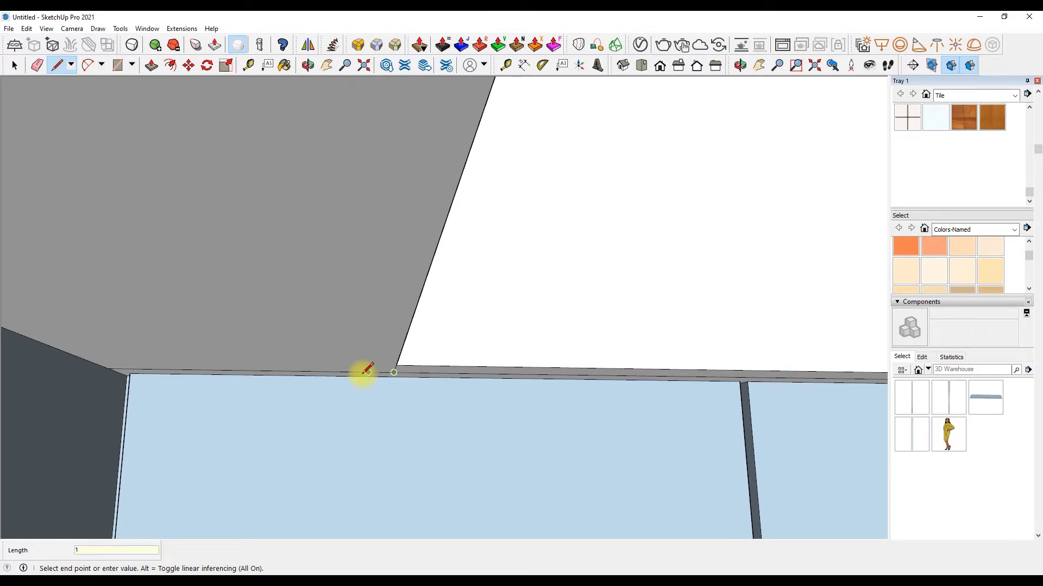
click(331, 367)
scroll(368, 397, down, 4)
scroll(361, 384, down, 3)
key(Escape)
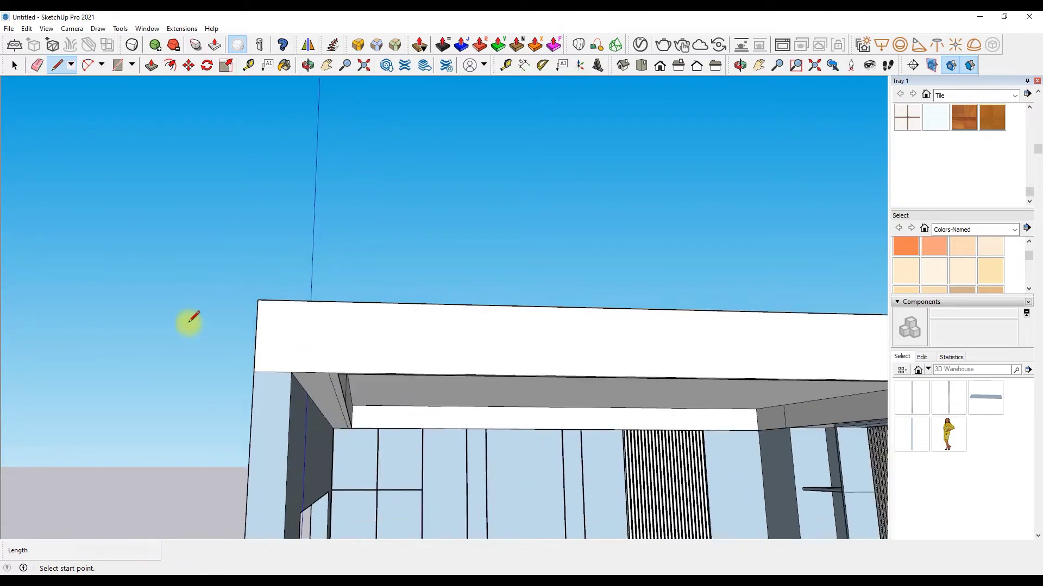
Push the ceiling soffit face back 3 inches.
scroll(477, 256, down, 3)
scroll(163, 326, up, 3)
scroll(163, 325, up, 3)
key(space)
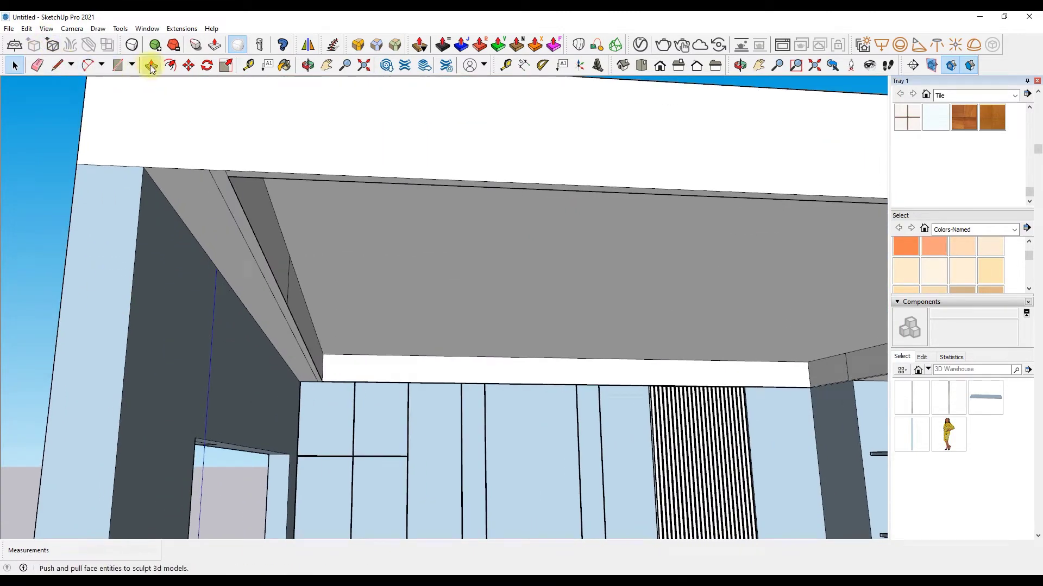
click(151, 67)
click(202, 214)
click(187, 191)
scroll(271, 163, down, 3)
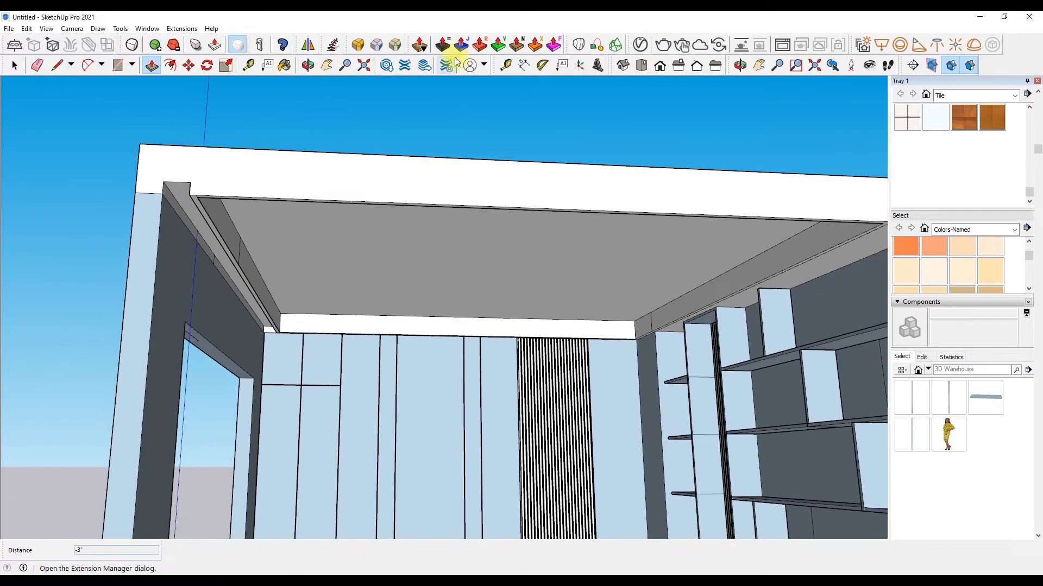
Push the ceiling soffit face back a further 6 inches.
key(e)
scroll(202, 296, up, 3)
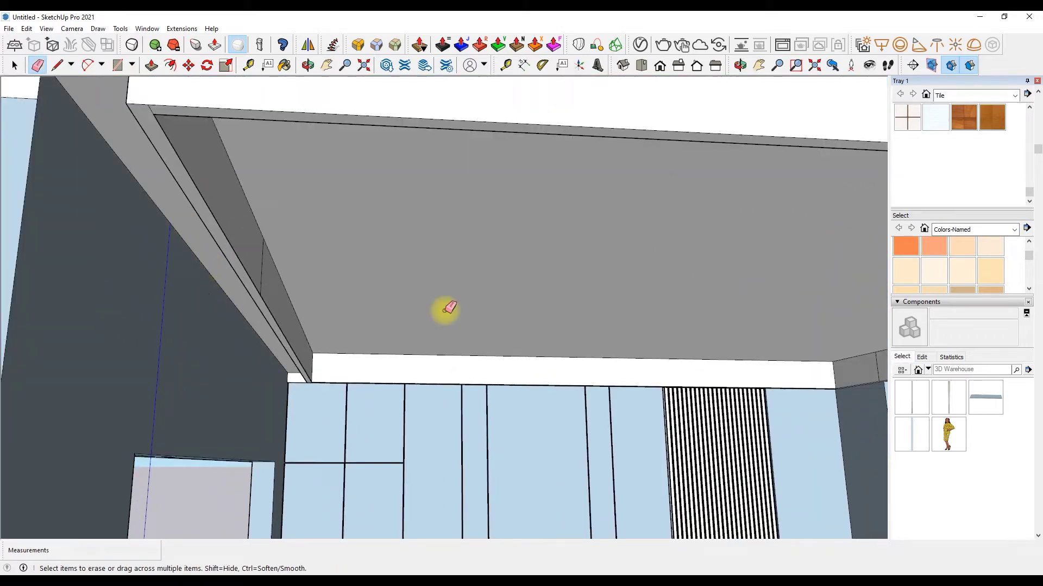
scroll(298, 276, up, 2)
scroll(282, 272, down, 3)
key(p)
click(260, 197)
click(319, 226)
scroll(187, 168, down, 3)
scroll(435, 217, down, 2)
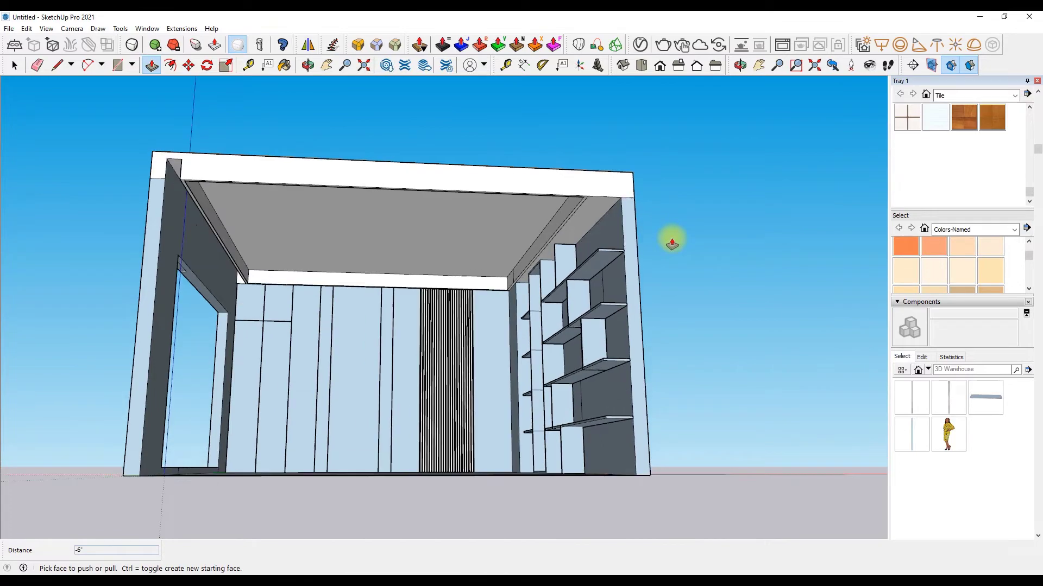
scroll(581, 205, up, 3)
Show the room in Front view.
key(space)
scroll(589, 199, down, 3)
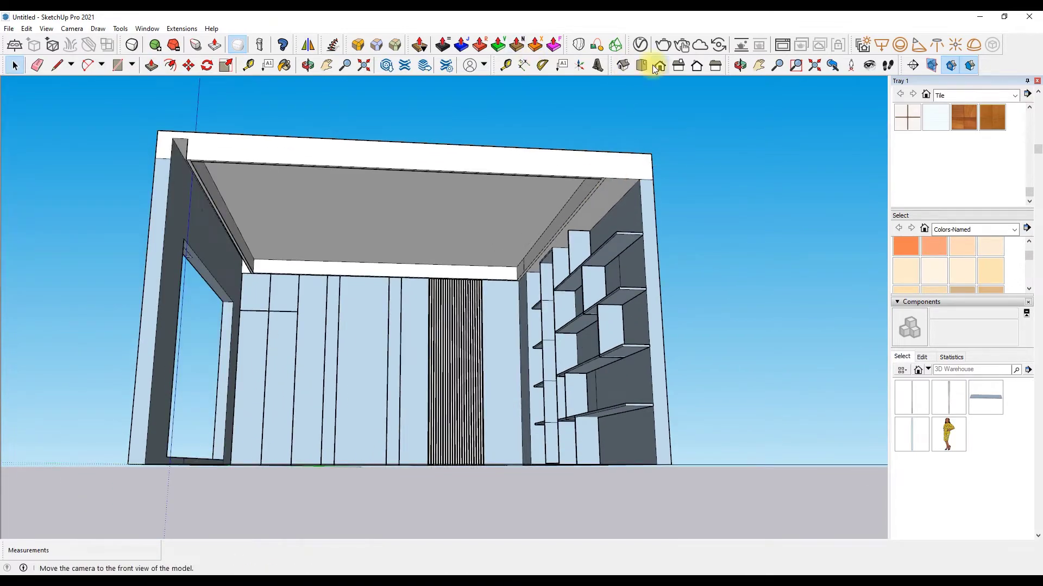
click(653, 64)
click(364, 65)
Orbit below the room to look up at the ceiling.
middle_drag(326, 136, 413, 146)
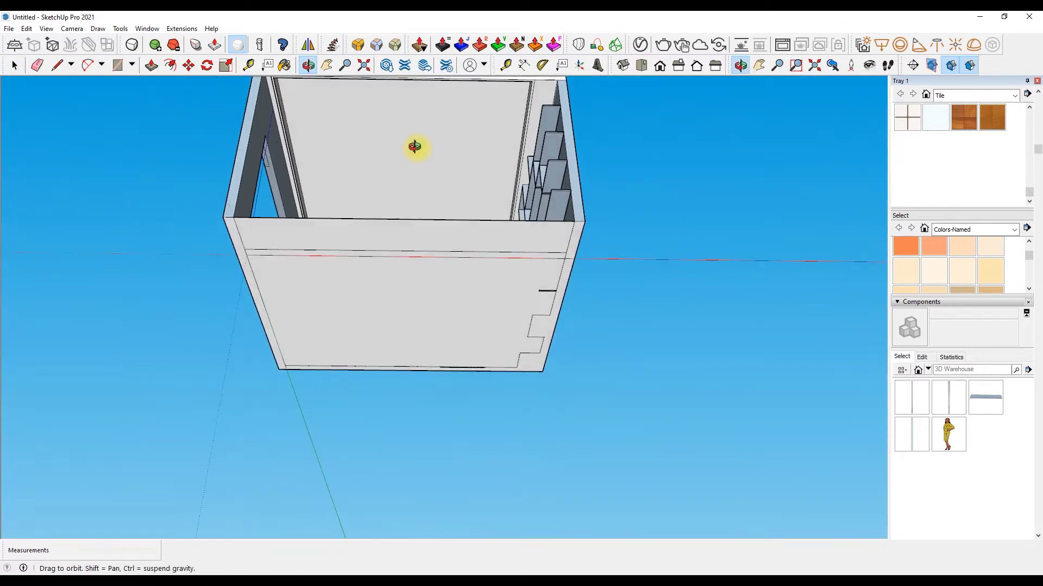
scroll(426, 173, up, 2)
scroll(434, 187, up, 2)
scroll(464, 184, up, 2)
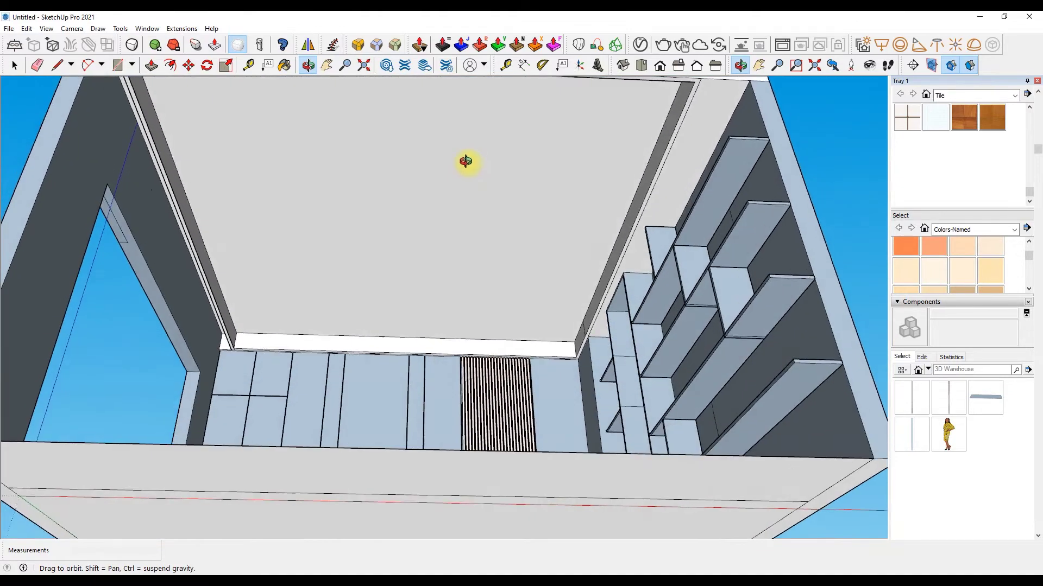
drag(469, 159, 445, 147)
click(38, 65)
scroll(600, 279, up, 3)
scroll(627, 274, up, 2)
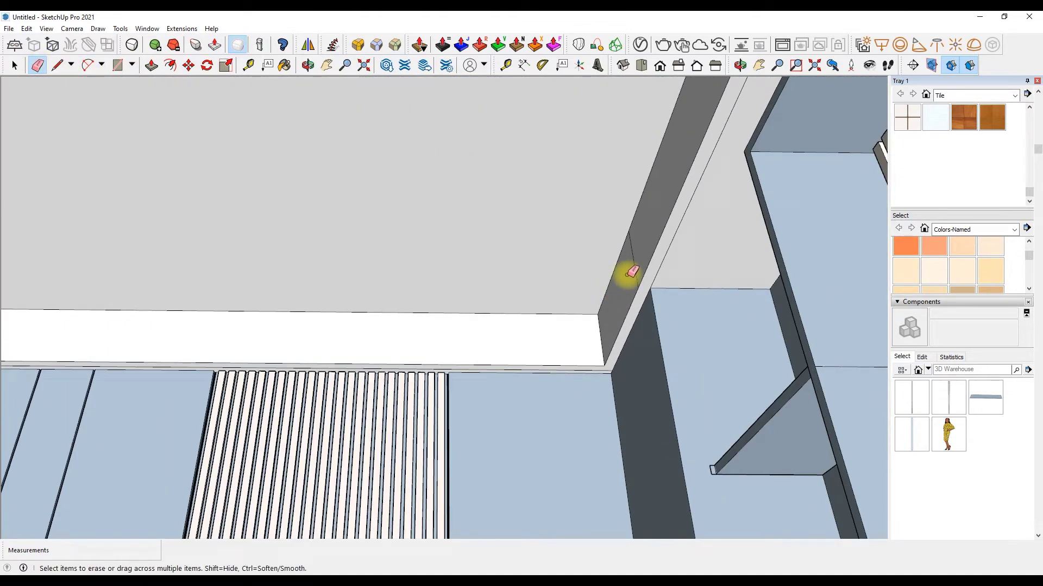
scroll(426, 367, down, 3)
scroll(530, 389, down, 2)
scroll(596, 414, down, 3)
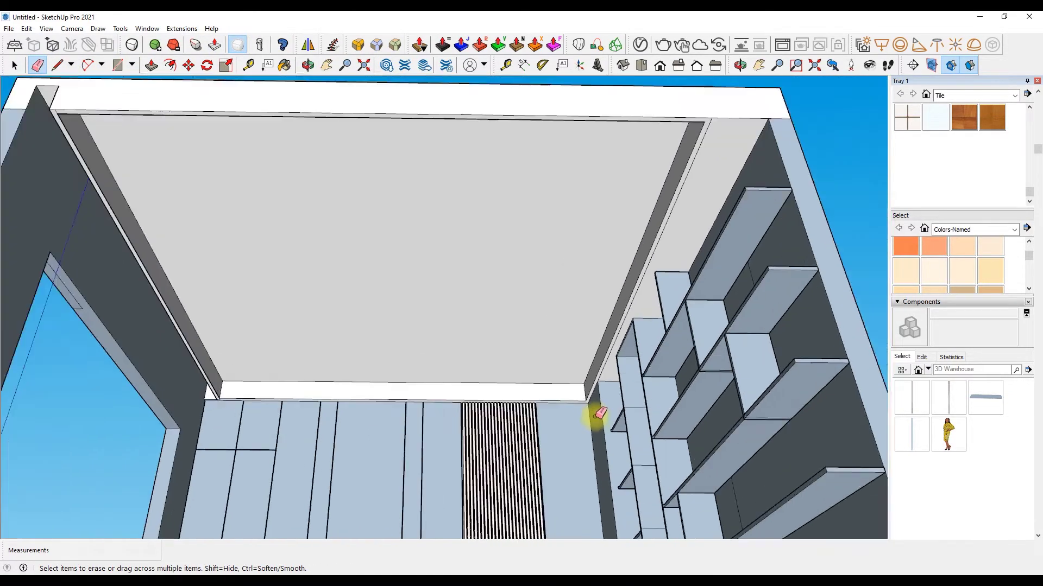
Select the ceiling face.
click(153, 66)
scroll(354, 205, down, 3)
scroll(228, 215, up, 2)
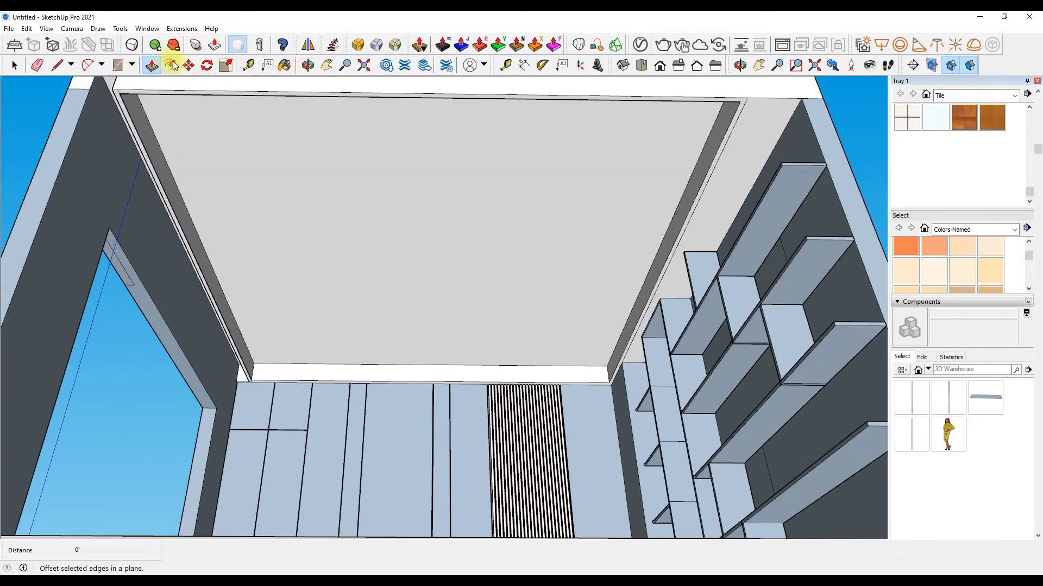
click(171, 65)
click(15, 65)
Copy the left ceiling edge inward by 4 1/2", then add a .5 offset copy.
key(m)
click(169, 169)
key(ctrl)
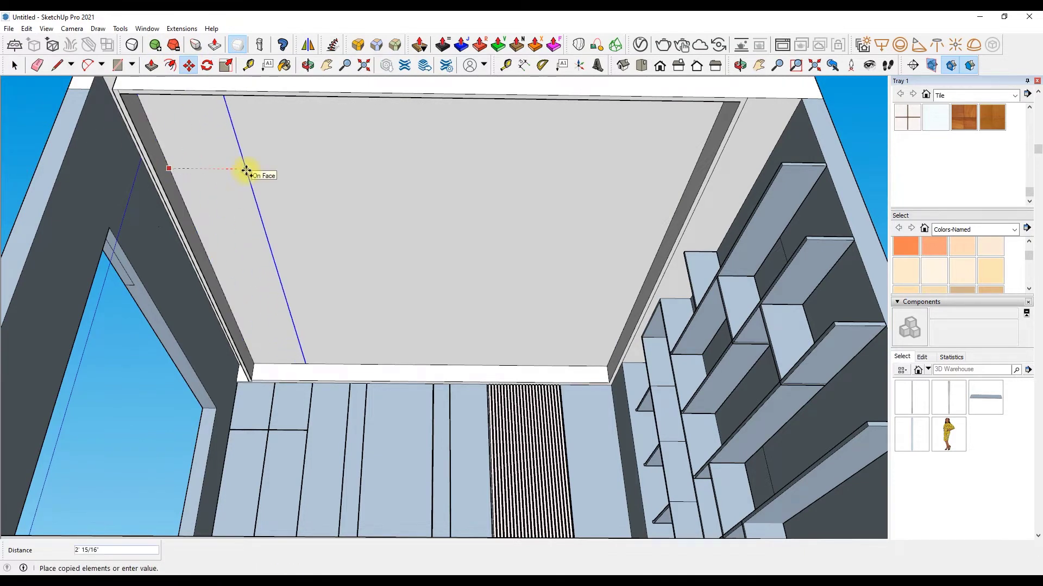
text(4 1/2")
key(Return)
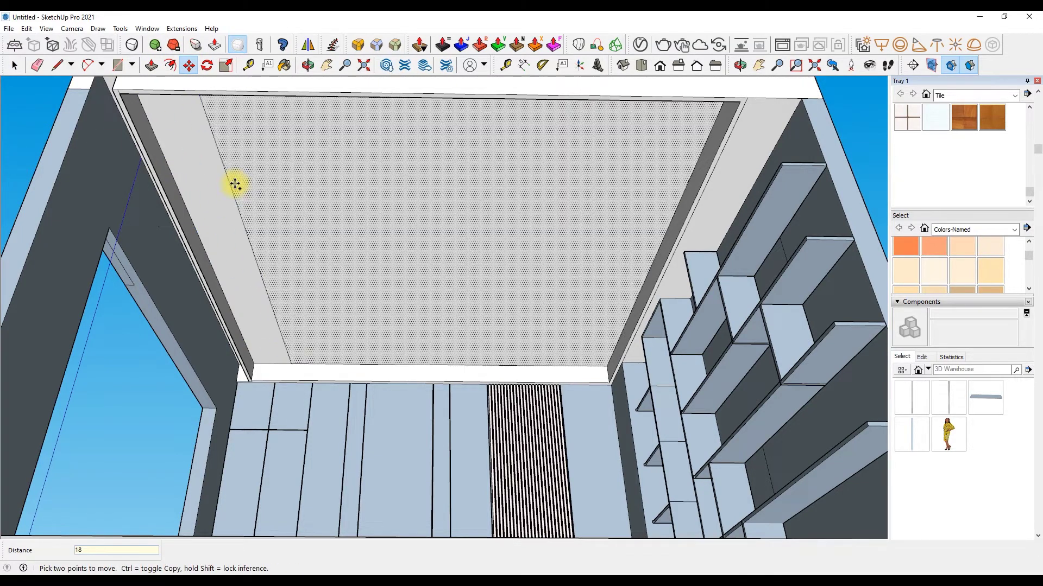
click(228, 181)
text(.5)
key(Return)
Copy the right ceiling edge 1.5 inward and begin a line on the ceiling edge.
click(657, 252)
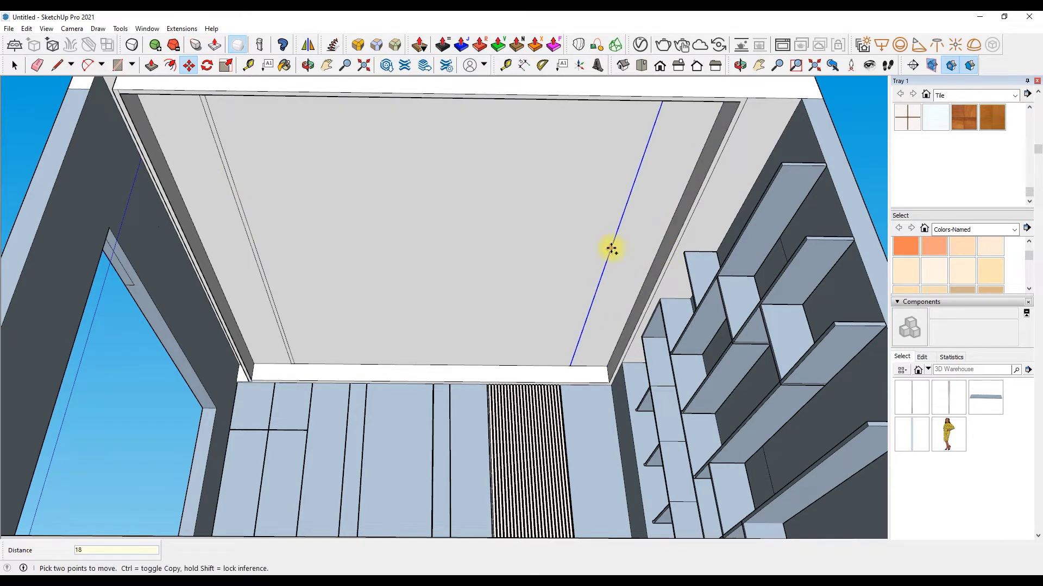
text(1.5)
key(Return)
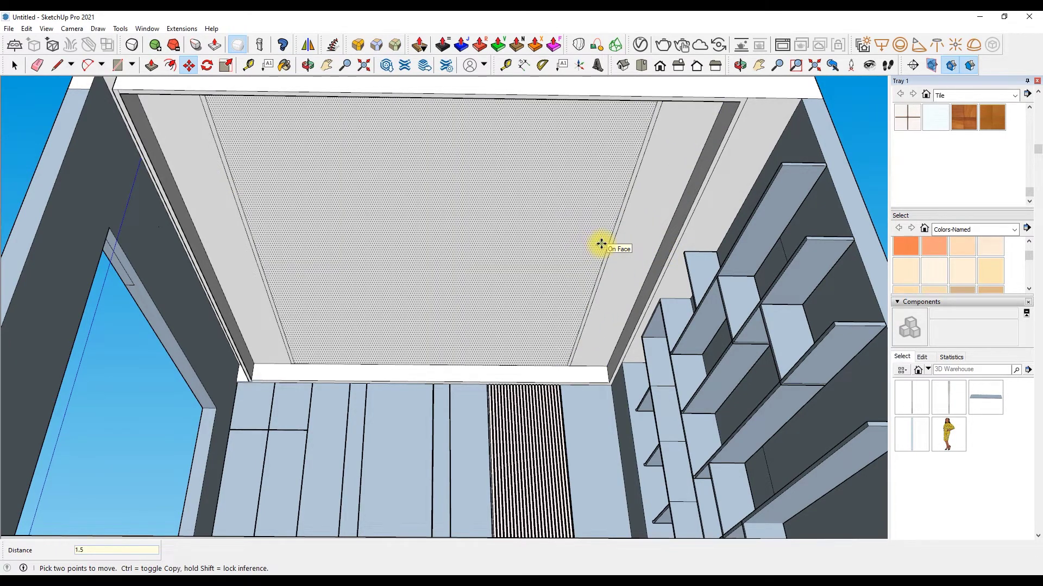
key(l)
scroll(582, 369, up, 5)
click(565, 358)
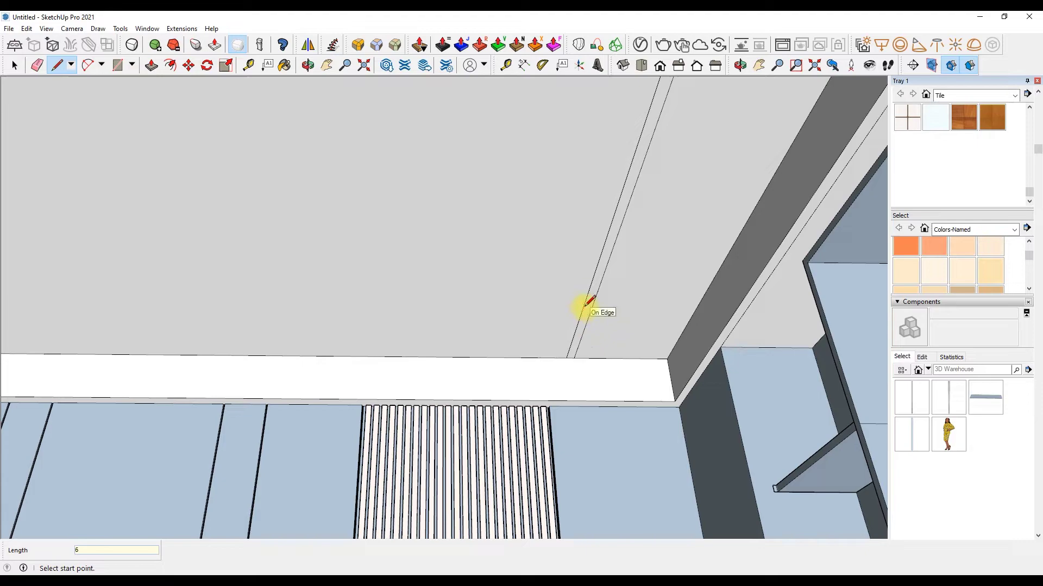
Zoom and orbit the view close onto the ceiling panel.
scroll(566, 332, down, 3)
scroll(314, 333, down, 3)
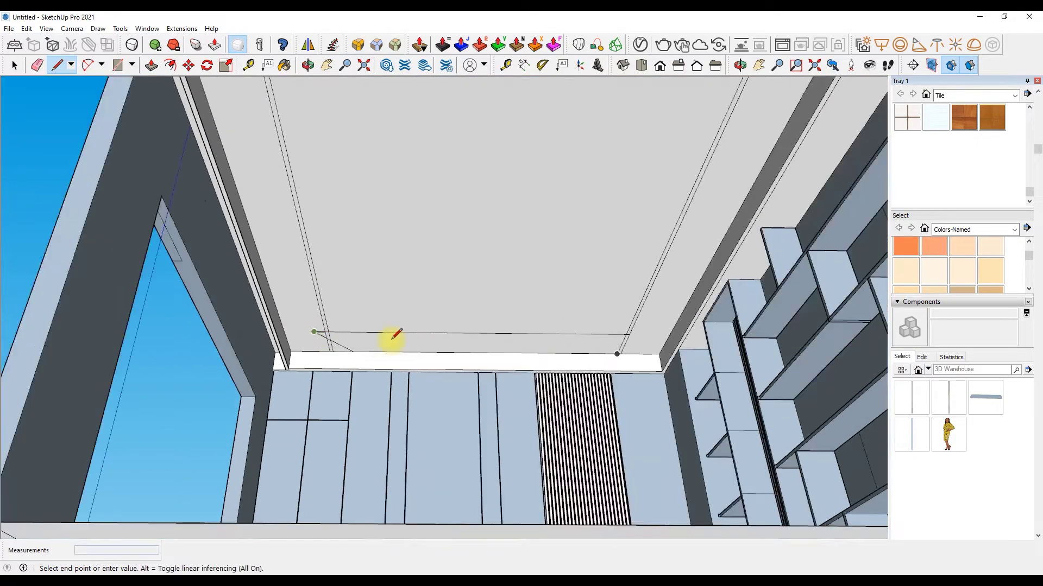
scroll(391, 342, down, 4)
click(37, 65)
scroll(372, 360, up, 5)
scroll(373, 379, up, 2)
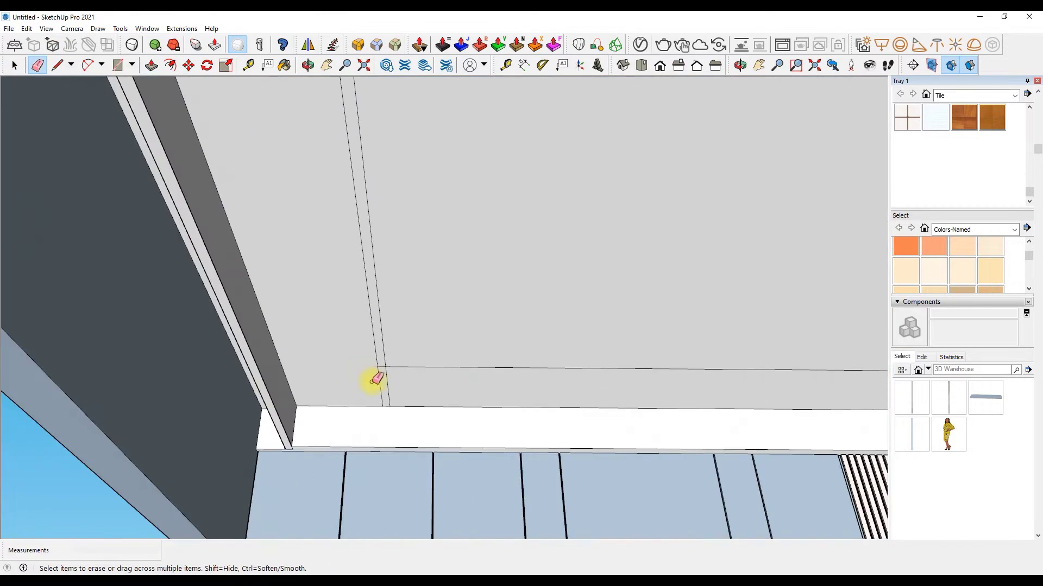
scroll(268, 361, down, 1)
scroll(508, 381, up, 2)
scroll(509, 382, down, 1)
scroll(514, 372, down, 3)
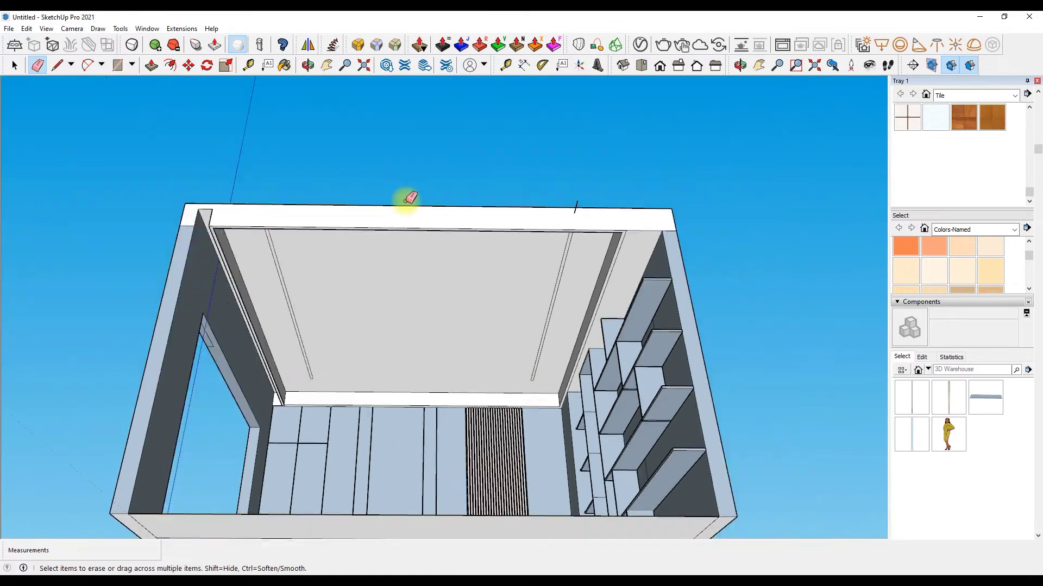
click(306, 66)
drag(372, 121, 382, 190)
mouse_move(425, 216)
mouse_down()
mouse_move(468, 132)
mouse_move(618, 151)
mouse_move(584, 117)
mouse_up()
Copy the ceiling strip top 24 inches and then 18 inches with Move.
key(m)
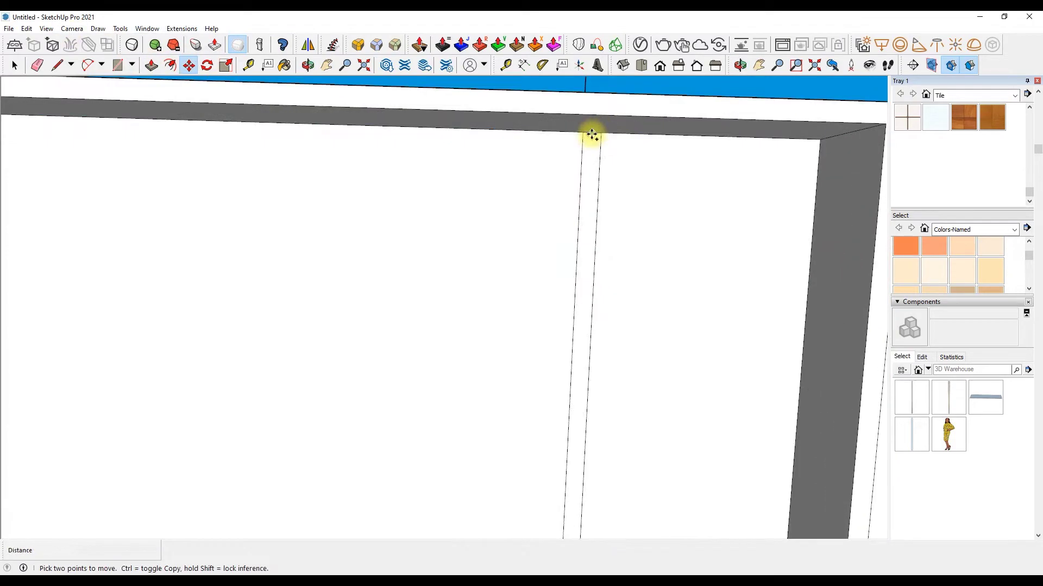
click(591, 132)
key(ctrl)
key(Return)
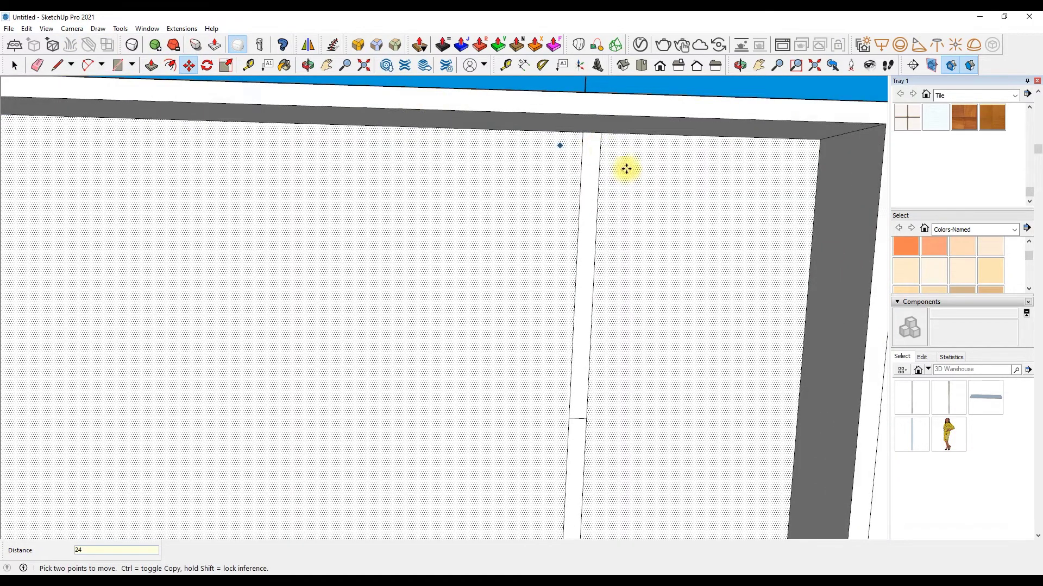
click(592, 132)
key(ctrl)
key(Return)
Pan across the ceiling and start another copy of the strip top.
key(t)
key(h)
drag(435, 156, 720, 212)
right_click(260, 194)
key(Escape)
key(m)
click(309, 118)
key(ctrl)
Orbit down into the room, then switch to the Front view and zoom in.
click(37, 65)
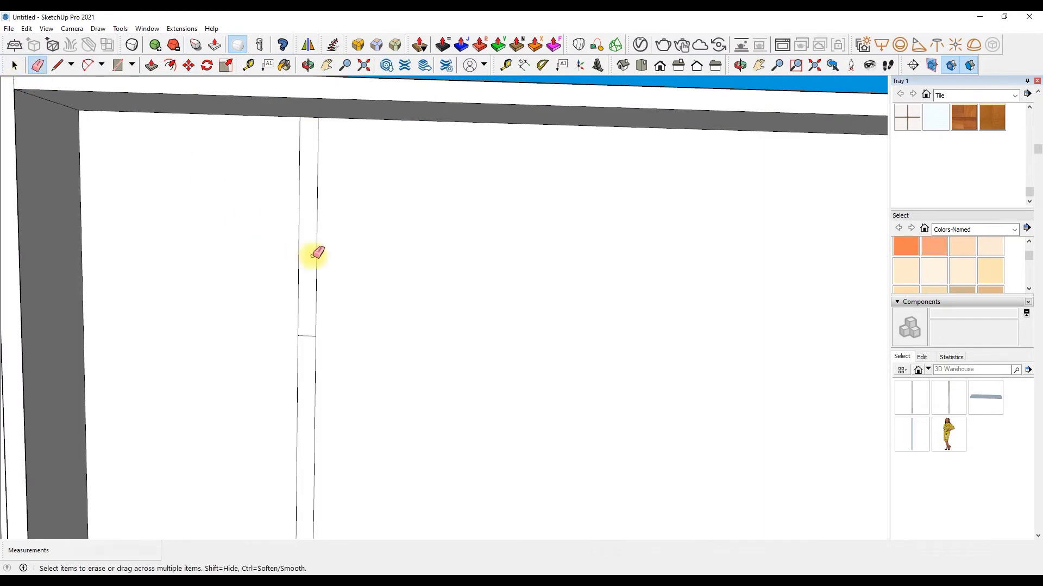
scroll(236, 314, down, 5)
scroll(484, 321, up, 2)
middle_drag(581, 293, 447, 239)
mouse_move(447, 239)
mouse_down()
mouse_move(549, 361)
mouse_move(480, 218)
mouse_up()
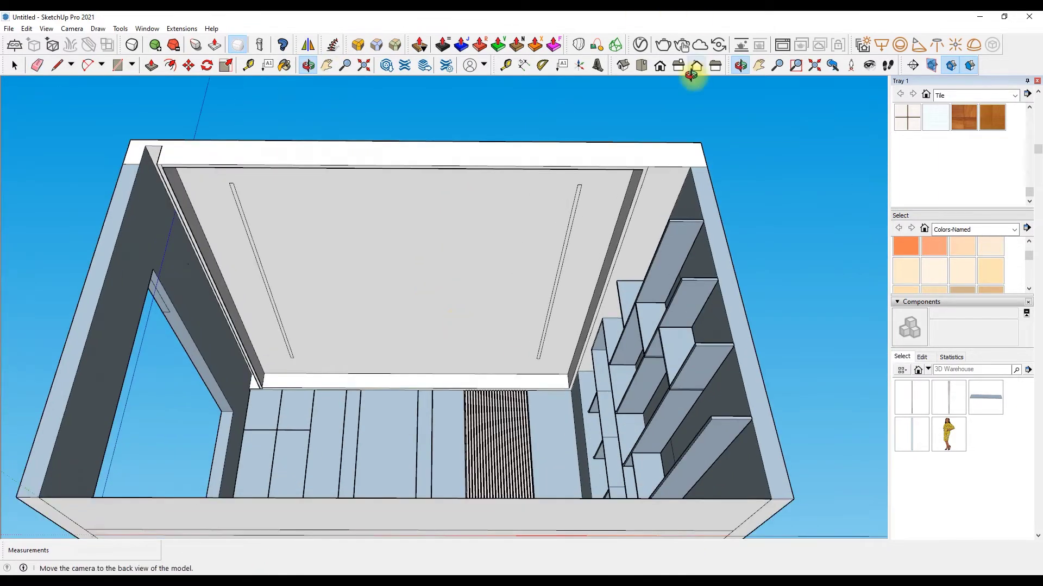
click(661, 68)
scroll(570, 169, up, 3)
middle_drag(581, 169, 487, 230)
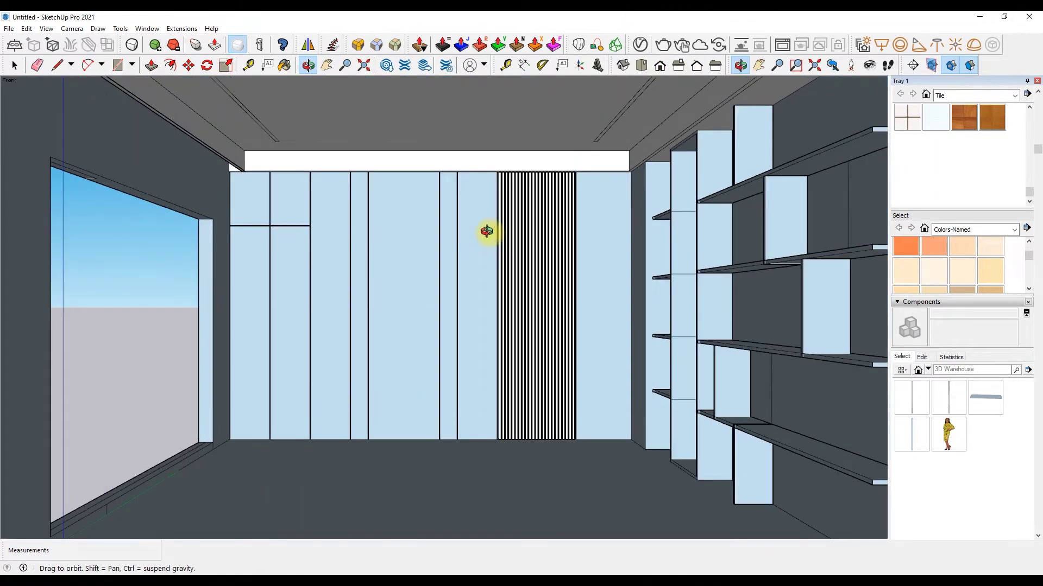
Draw a line across the shelf base and push the thin base strip inward.
key(l)
scroll(651, 391, down, 2)
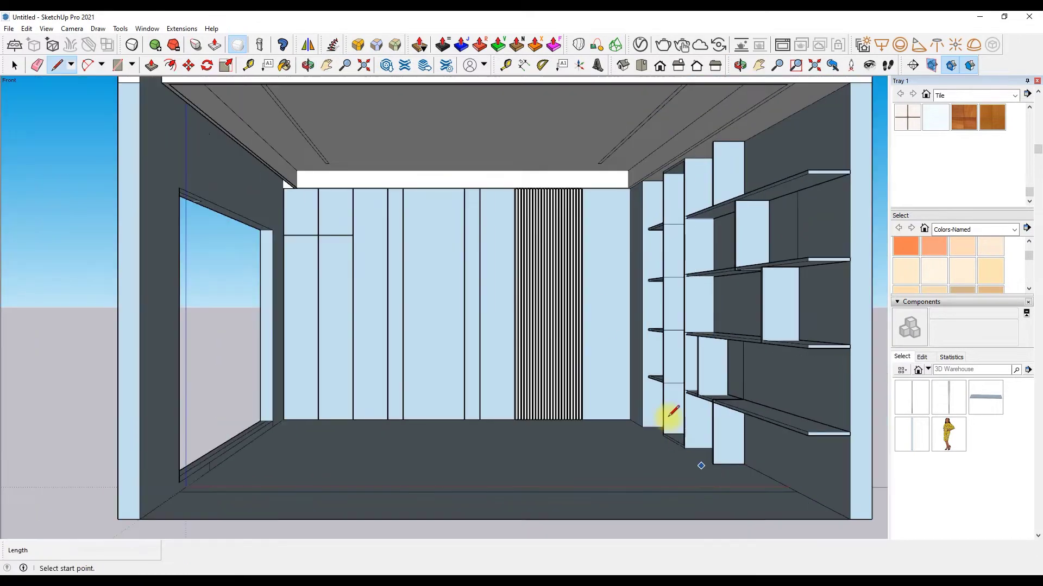
scroll(679, 429, up, 5)
click(681, 428)
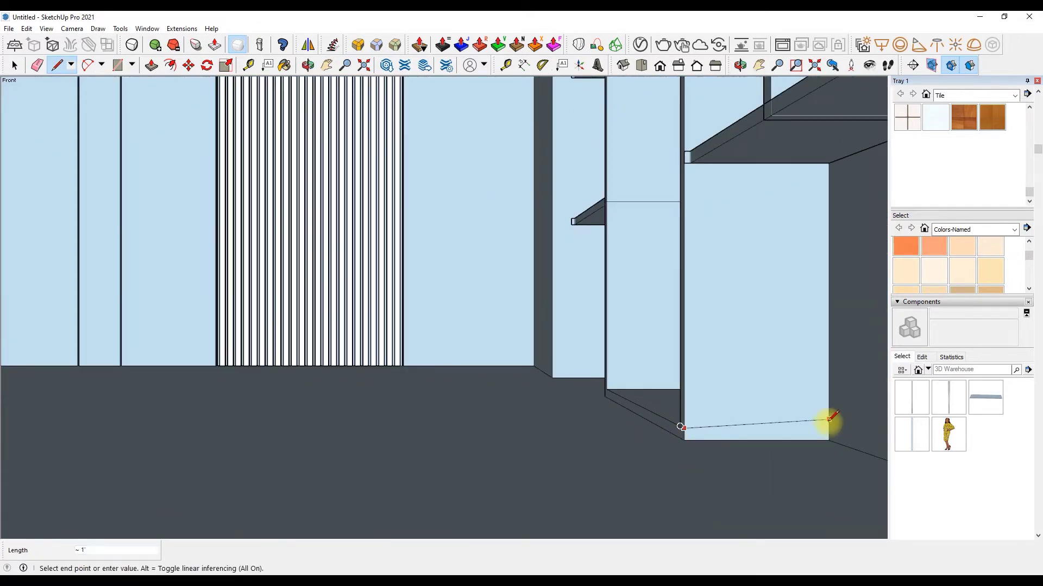
key(p)
click(685, 434)
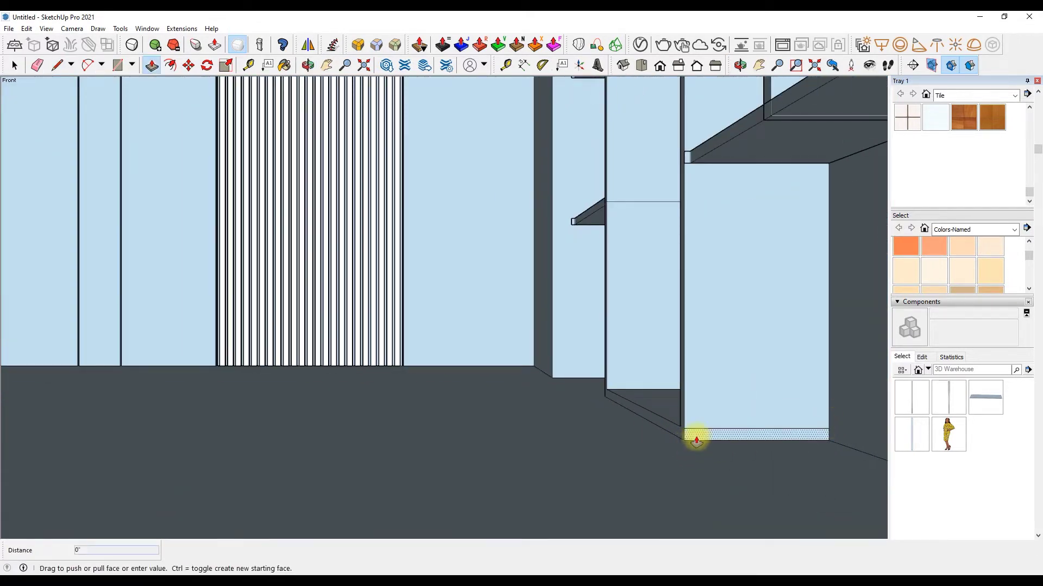
scroll(608, 454, down, 2)
scroll(608, 455, down, 3)
click(807, 517)
scroll(668, 458, up, 5)
click(668, 459)
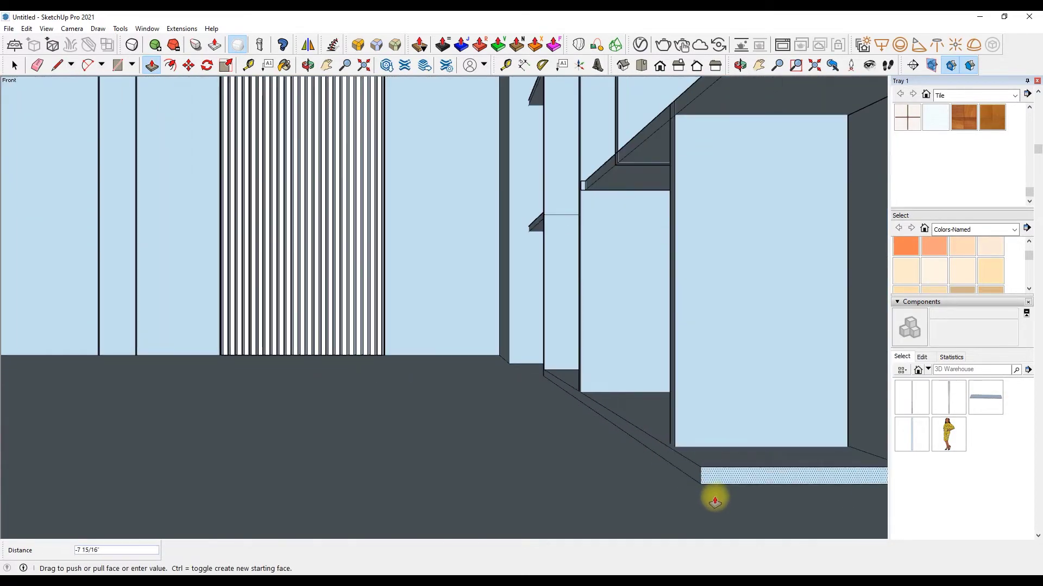
Push the wall-base strips inward, recessing the base band 3 inches.
scroll(715, 489, down, 3)
scroll(715, 485, down, 2)
scroll(789, 437, down, 2)
scroll(805, 478, up, 5)
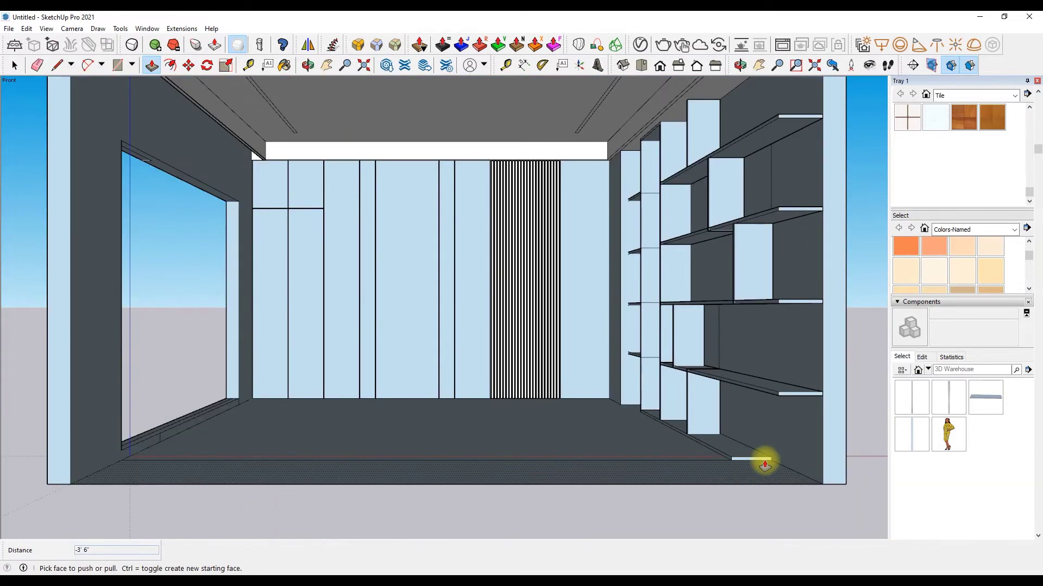
scroll(622, 409, up, 3)
scroll(621, 402, up, 3)
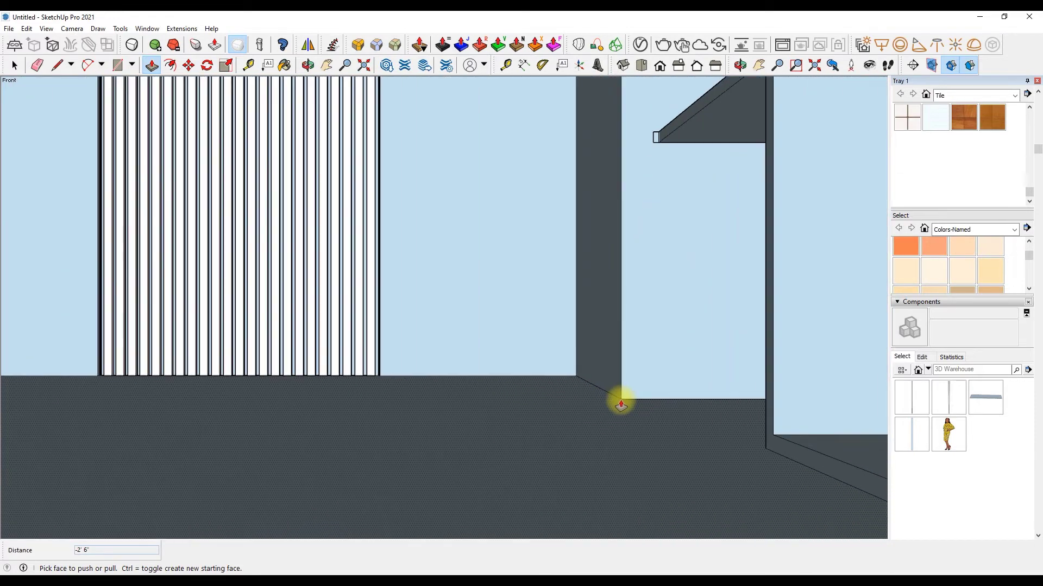
key(l)
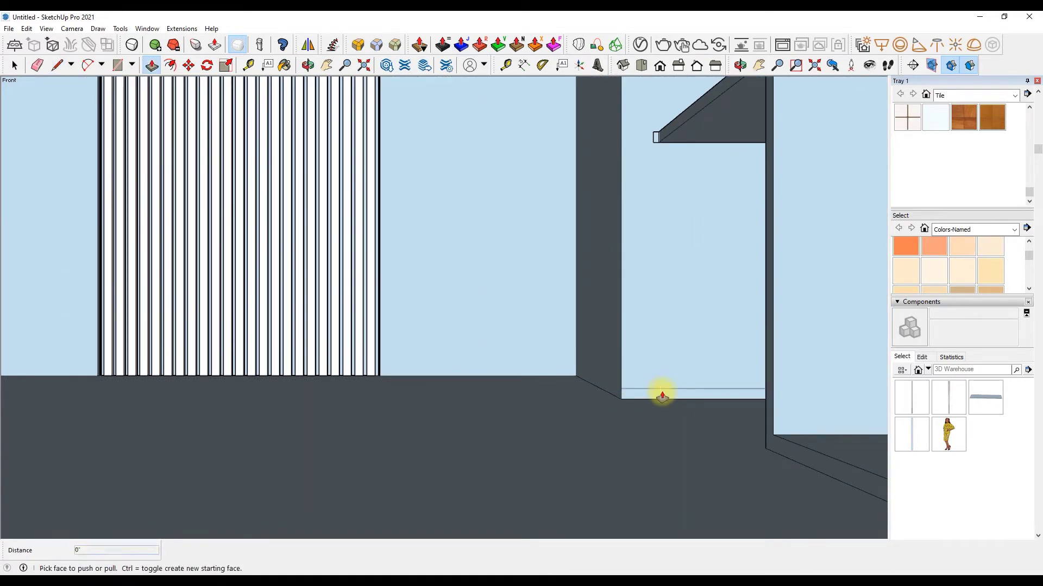
click(662, 397)
click(775, 456)
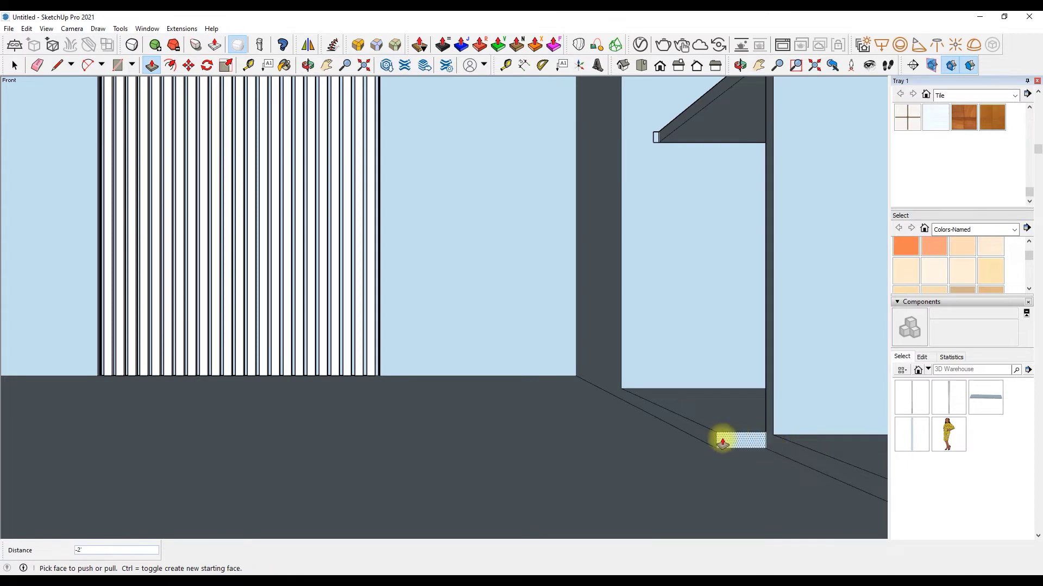
click(764, 425)
text(3)
key(Return)
Start a line at the wall corner, then cancel it.
scroll(651, 435, down, 1)
scroll(650, 434, down, 2)
scroll(658, 429, down, 2)
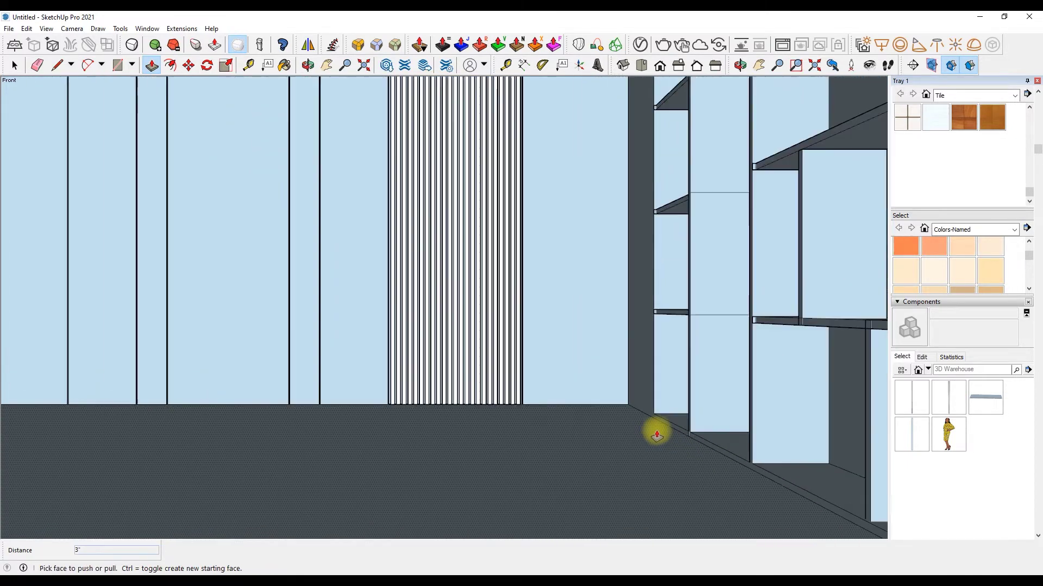
scroll(624, 407, down, 5)
key(l)
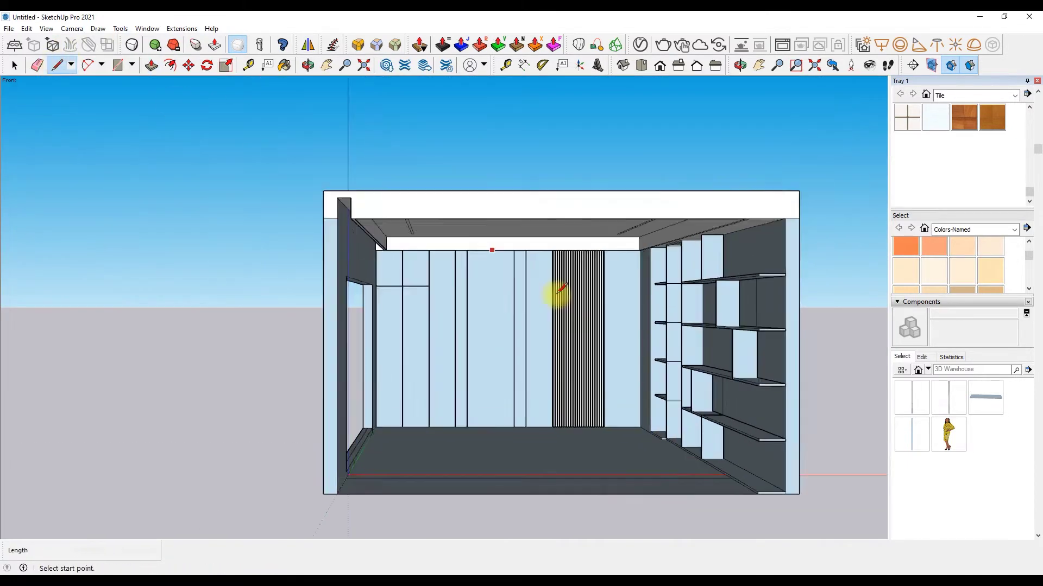
scroll(660, 421, up, 3)
scroll(634, 438, up, 3)
scroll(646, 445, up, 1)
click(651, 449)
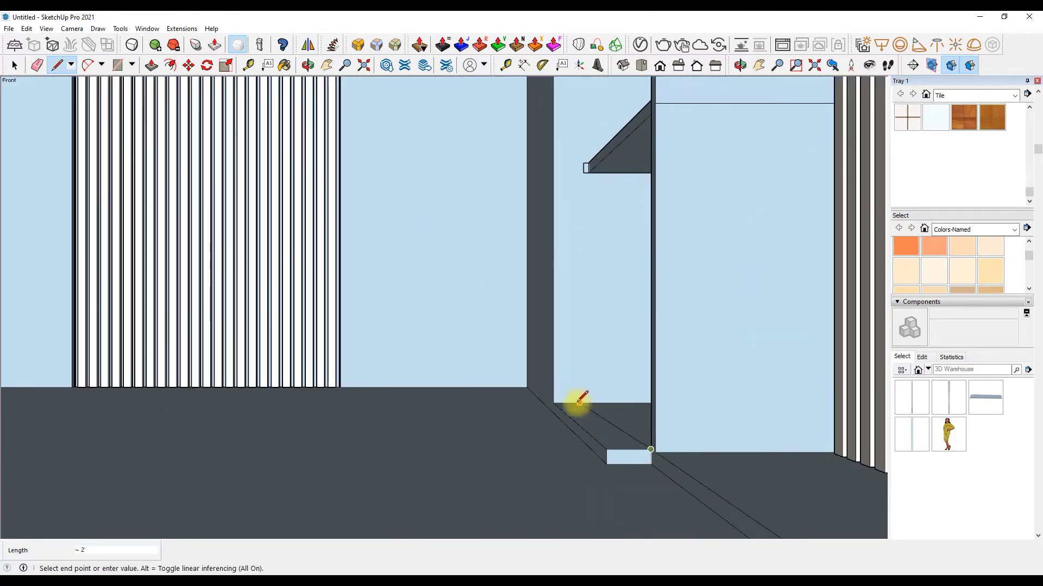
scroll(624, 413, down, 3)
key(space)
Switch to the Paint Bucket and bring up the V-Ray material library.
scroll(809, 272, down, 5)
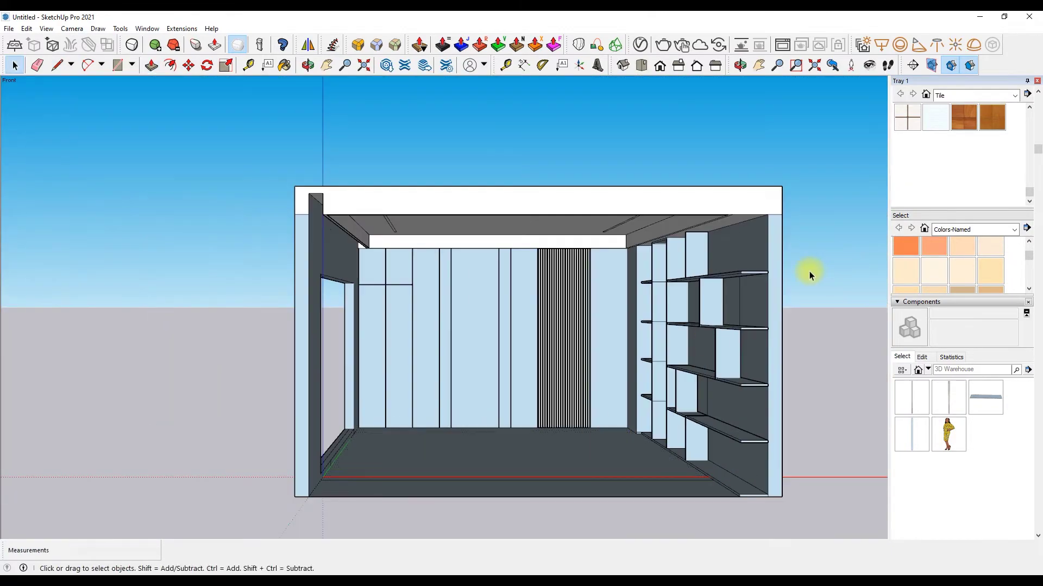
scroll(804, 274, up, 1)
scroll(244, 237, up, 1)
scroll(402, 250, up, 1)
scroll(279, 205, up, 1)
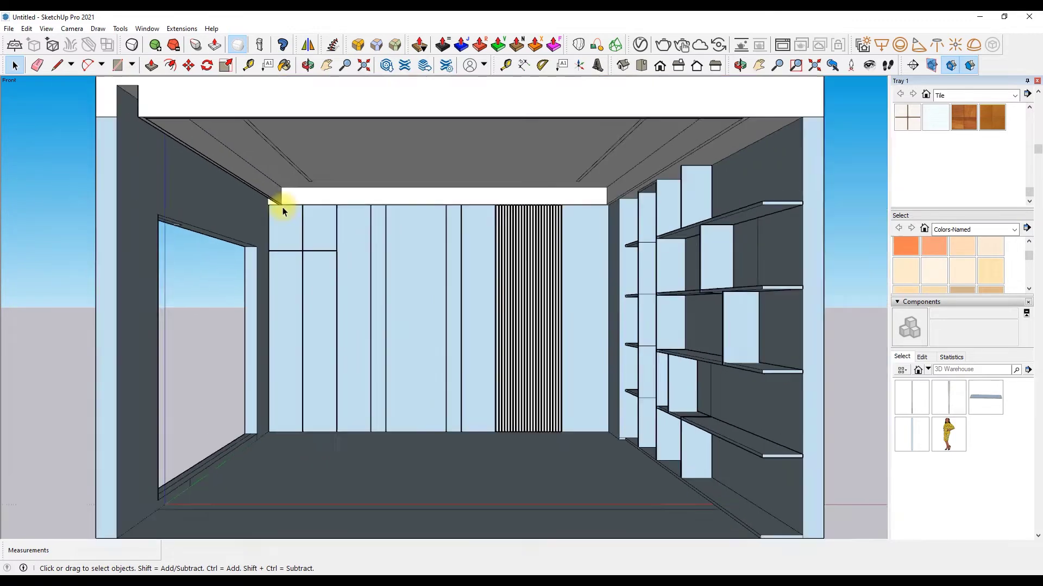
scroll(391, 265, up, 2)
key(b)
click(641, 45)
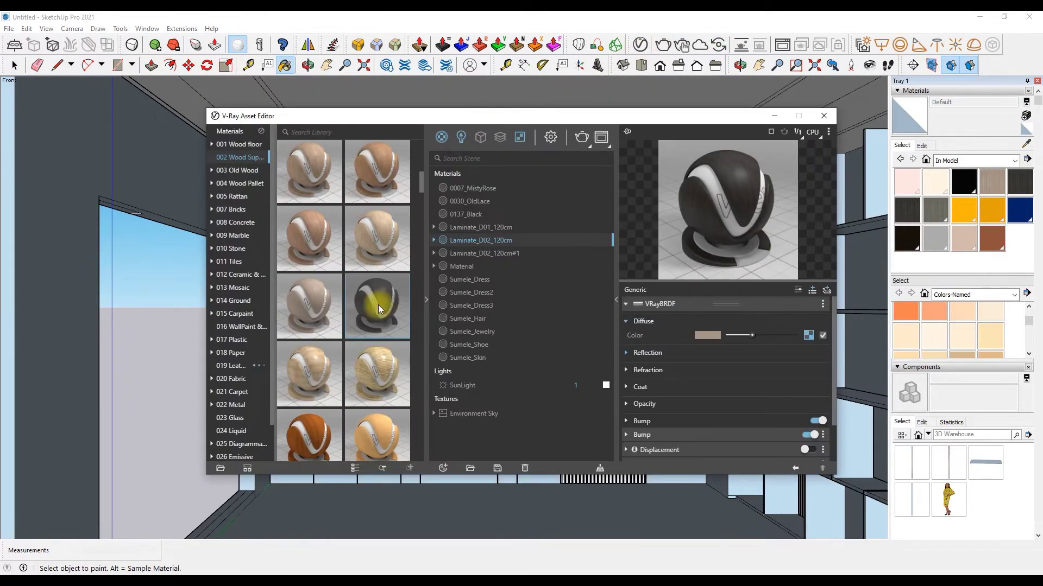
Add the Laminate_D02 dark laminate to the scene and create a SketchUp material from it.
drag(375, 304, 478, 266)
click(1026, 118)
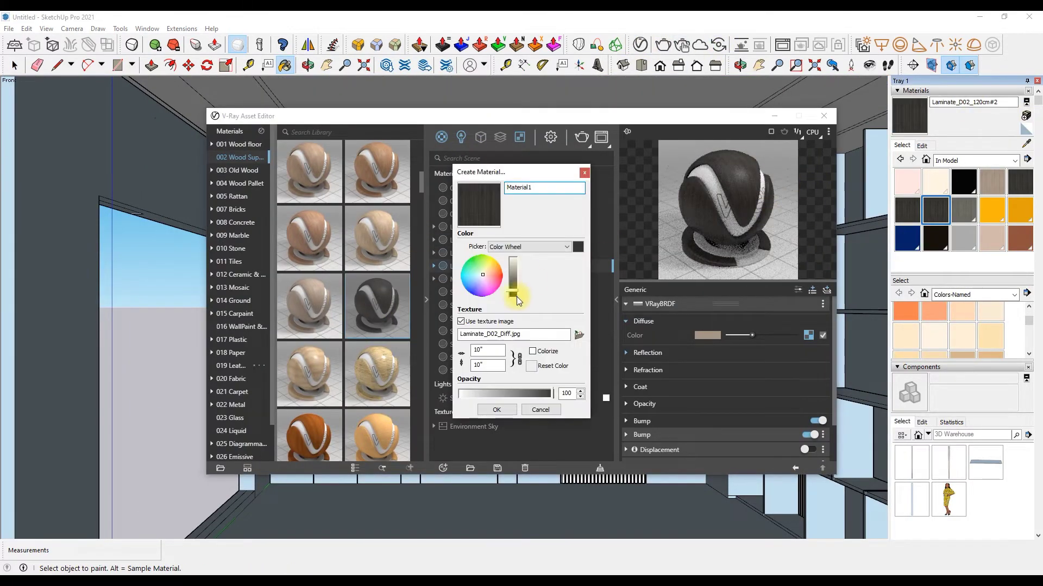
click(531, 366)
click(496, 410)
click(775, 115)
Paint the four left wardrobe doors with the dark grey laminate.
click(972, 208)
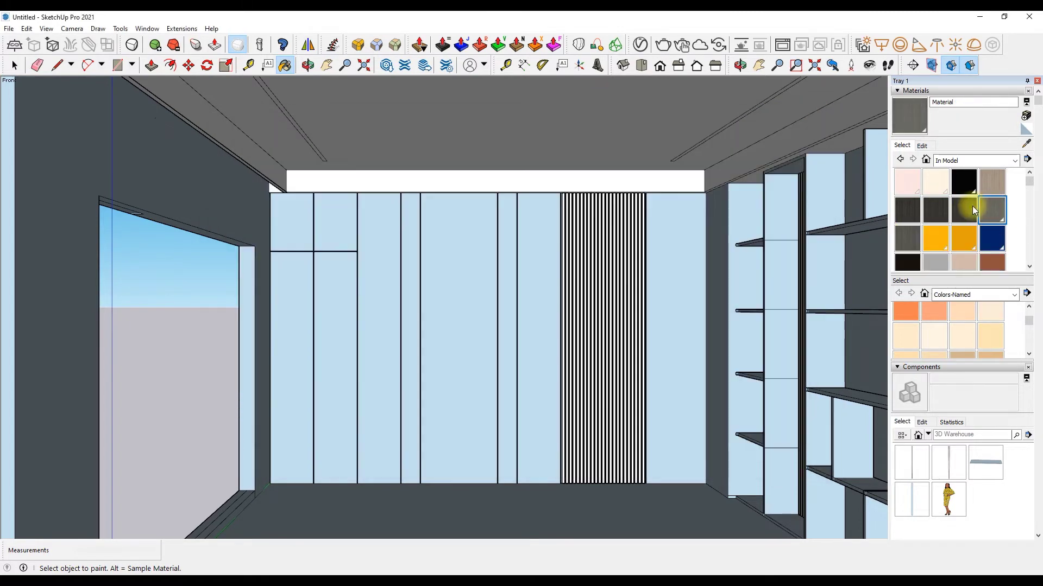
click(324, 305)
click(303, 232)
click(328, 237)
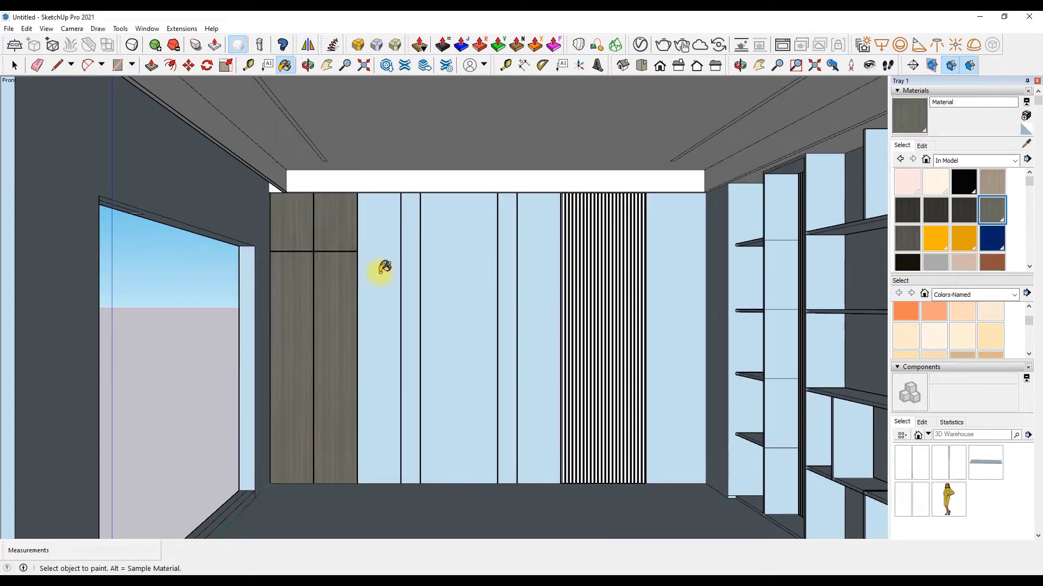
click(299, 304)
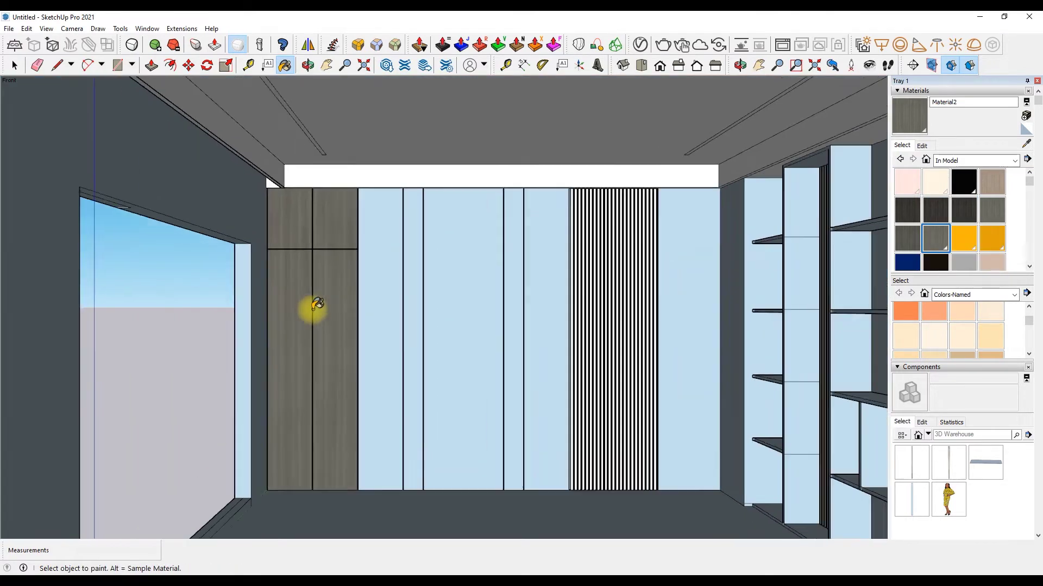
scroll(347, 306, down, 4)
scroll(437, 321, up, 5)
scroll(516, 250, up, 5)
Edit the slatted panel component and paint its slats taupe.
right_click(505, 184)
click(524, 242)
click(501, 202)
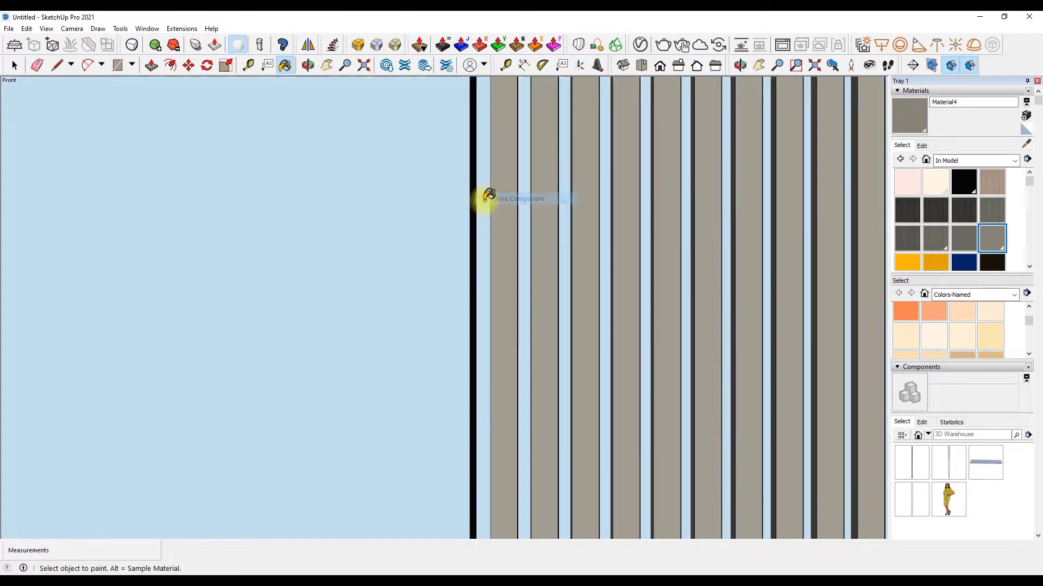
scroll(487, 201, down, 2)
scroll(488, 203, down, 3)
scroll(543, 174, down, 5)
scroll(580, 140, down, 3)
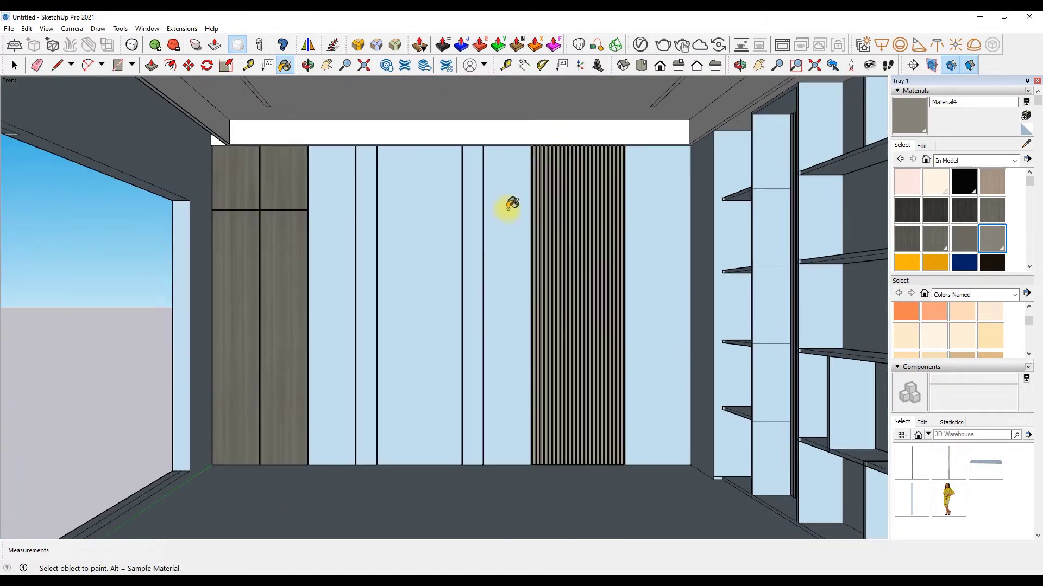
key(space)
scroll(826, 170, up, 1)
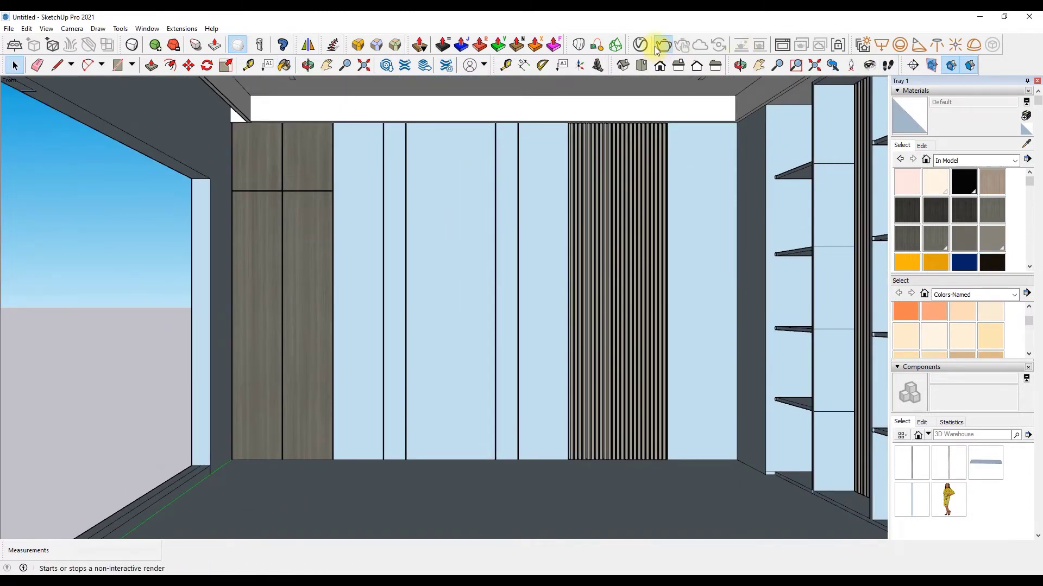
click(656, 48)
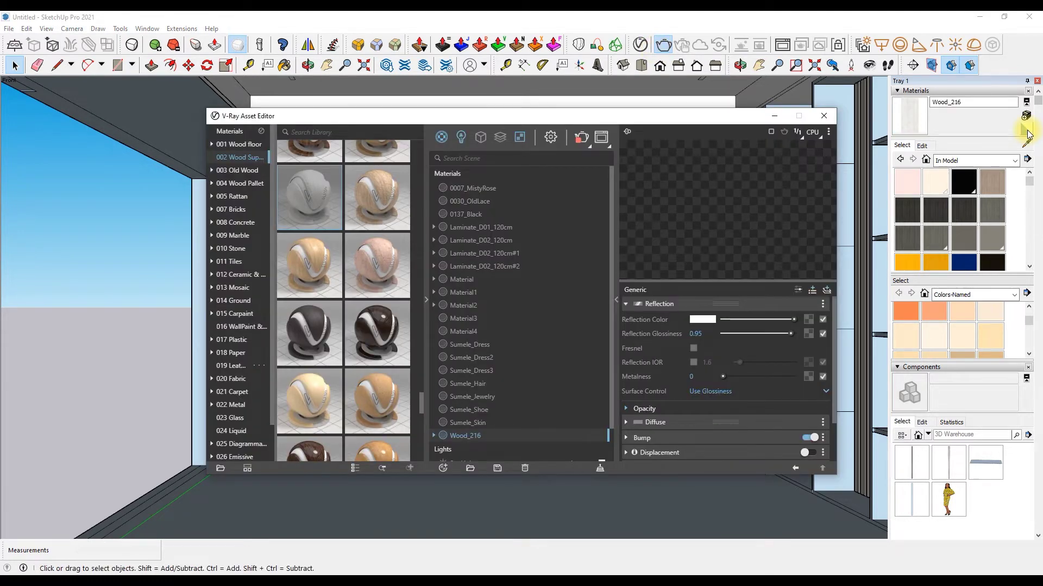
Create the Wood_216 white wood material at size 3 and paint four wall panels with it.
text(3)
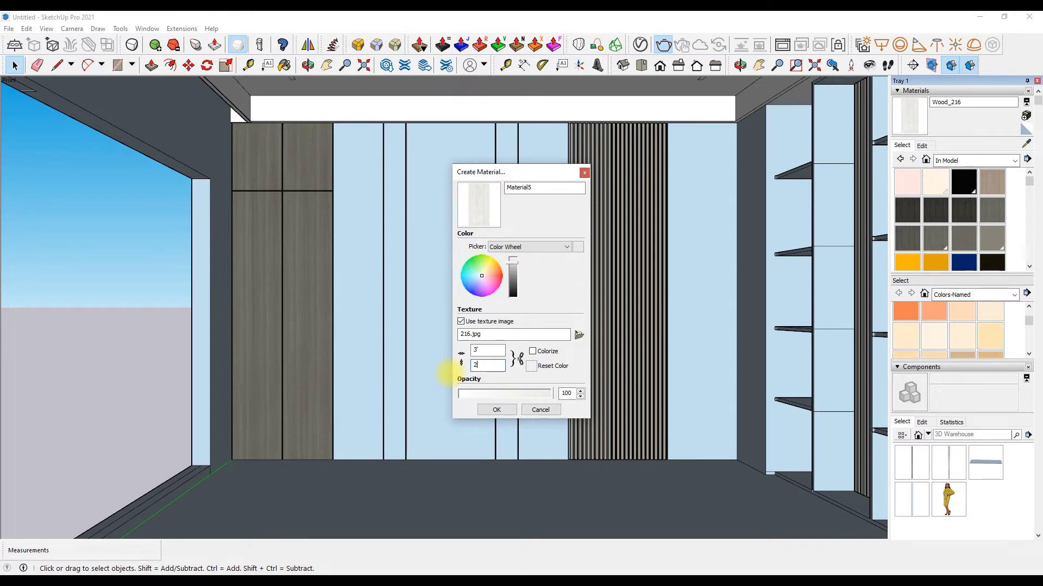
key(Return)
click(491, 248)
click(507, 267)
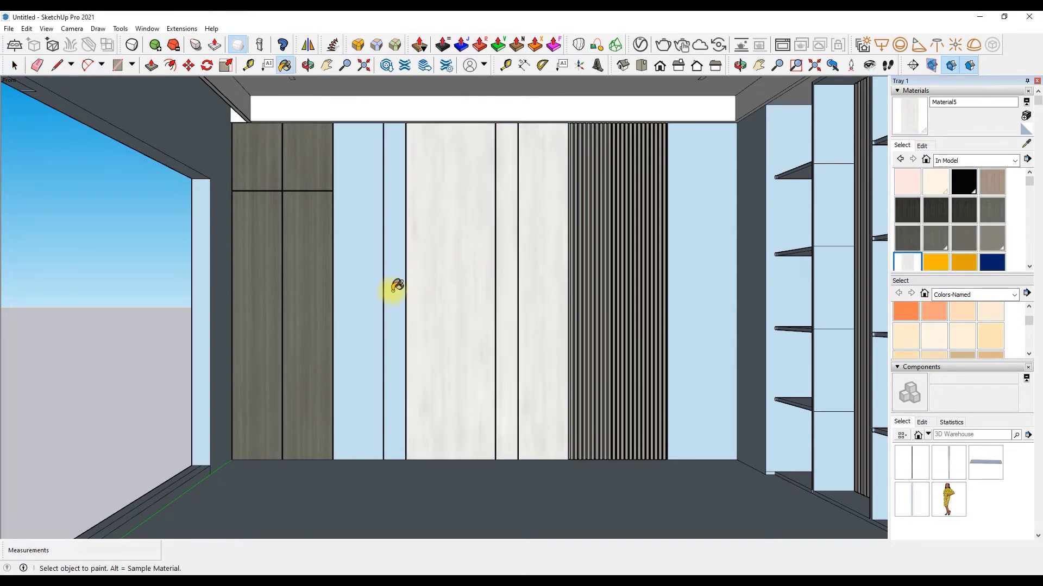
click(392, 287)
click(363, 282)
Undo the white wood panel painting and show Wall_04 in the V-Ray Asset Editor.
middle_drag(373, 284, 499, 180)
key(ctrl+z)
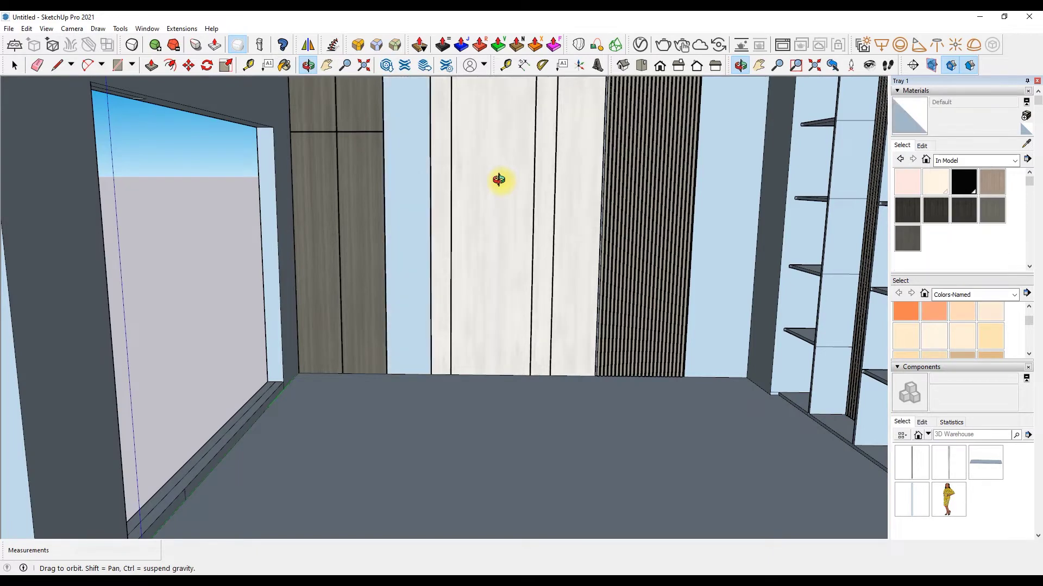
key(ctrl+z)
key(ctrl+z)
key(ctrl+z)
key(ctrl+z)
click(668, 64)
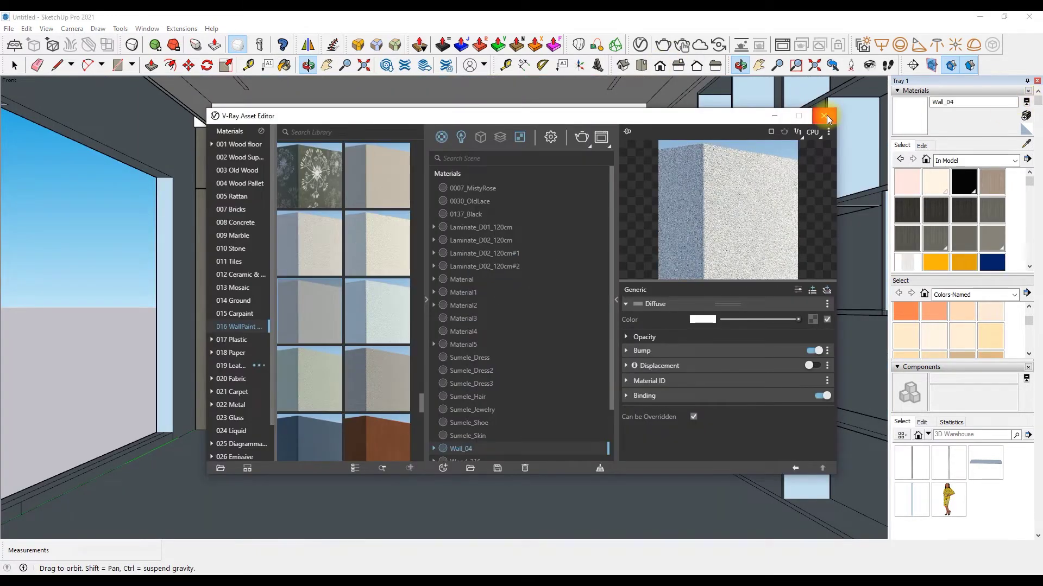
Paint the middle wall panel and its neighbouring strip white with Wall_04.
click(823, 116)
click(913, 114)
click(442, 239)
scroll(472, 239, up, 5)
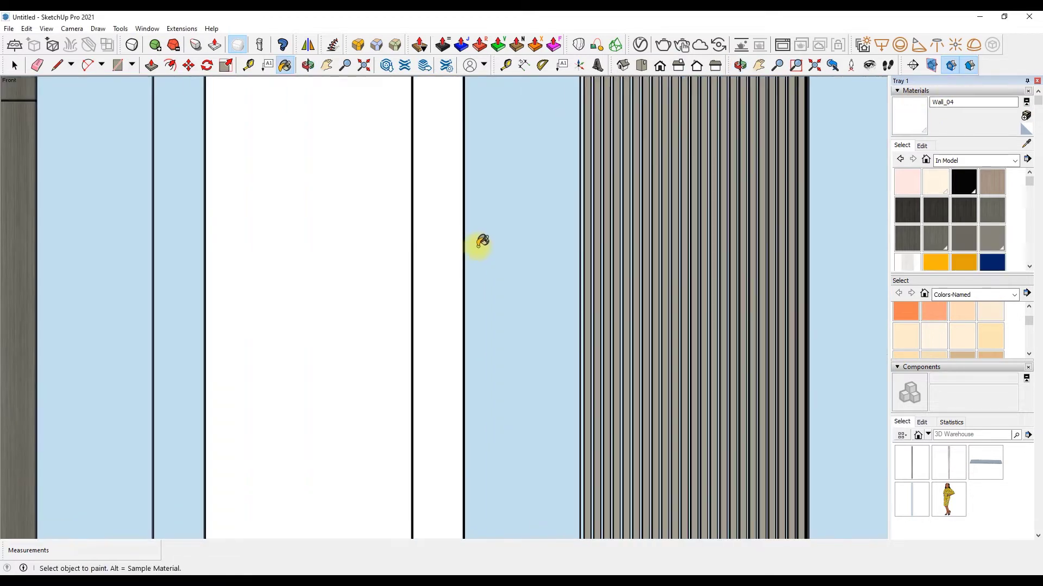
scroll(157, 304, up, 3)
scroll(107, 291, up, 3)
scroll(380, 256, down, 3)
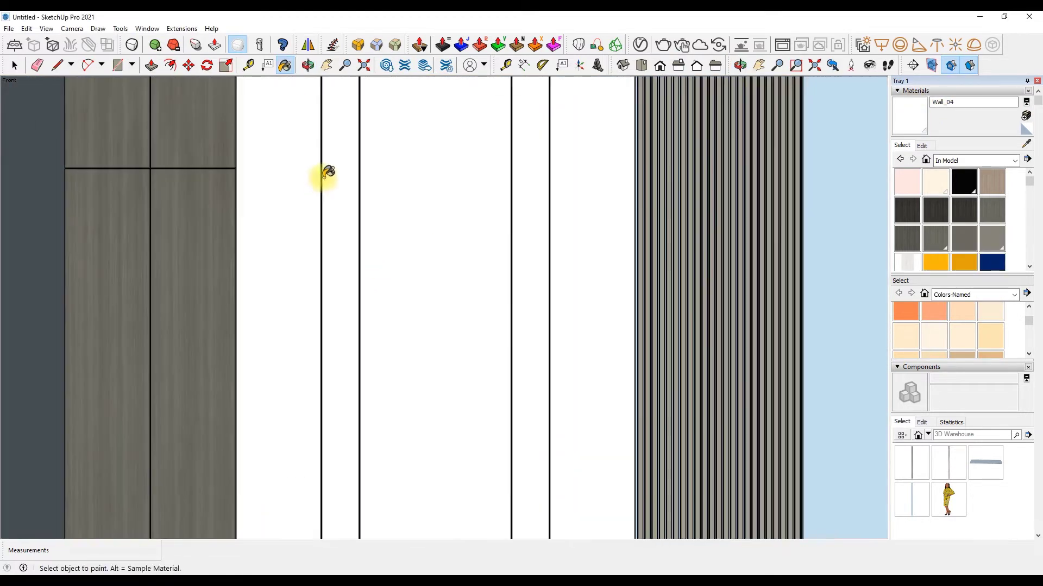
scroll(326, 172, up, 5)
scroll(715, 235, down, 2)
scroll(293, 169, down, 2)
scroll(380, 206, down, 3)
scroll(335, 130, up, 2)
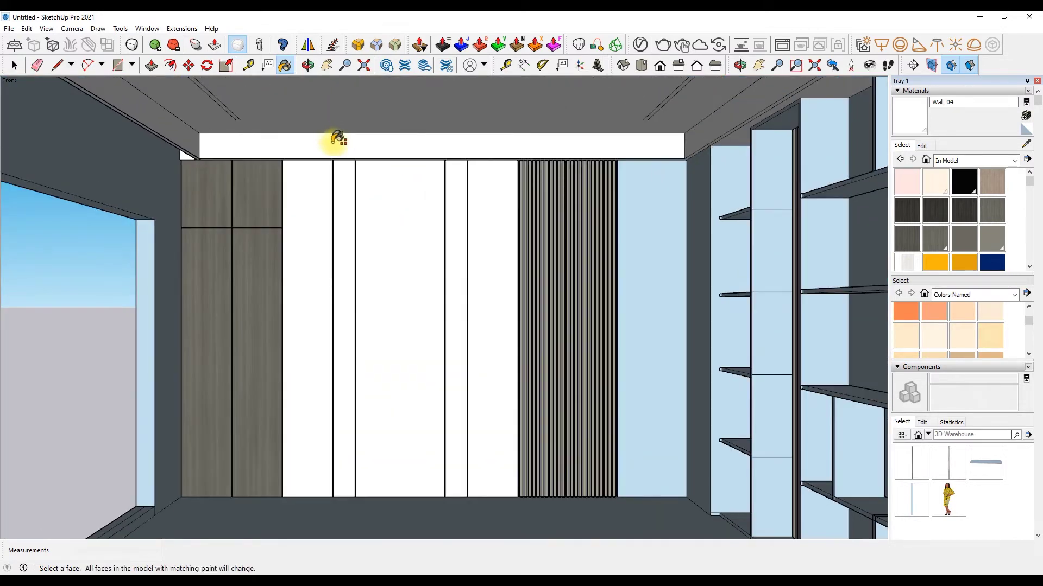
Paint the panel beside the slats light grey with 0130_Gainsboro.
scroll(413, 124, down, 2)
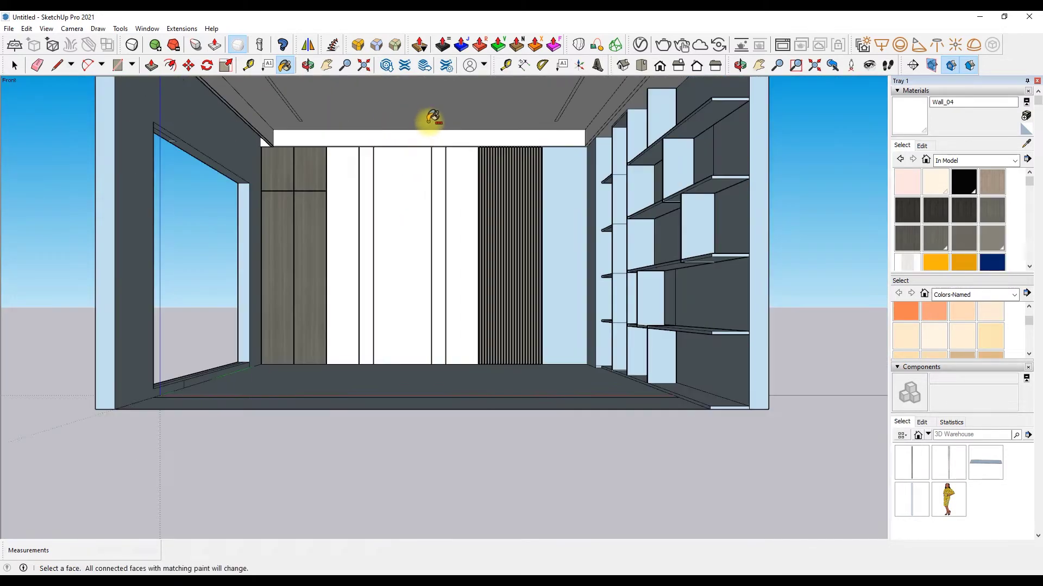
scroll(432, 117, up, 2)
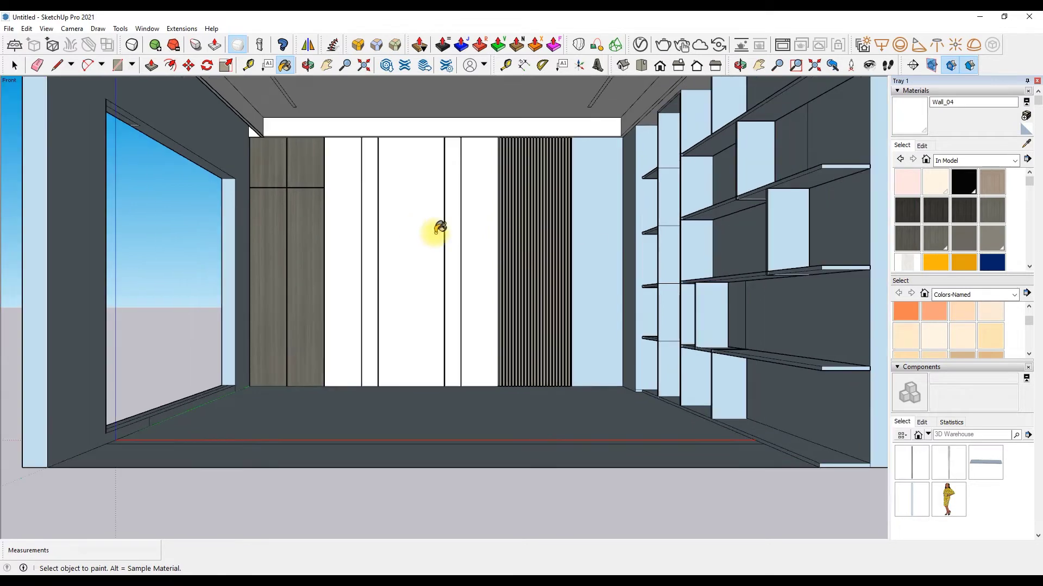
scroll(636, 211, up, 1)
scroll(689, 435, up, 3)
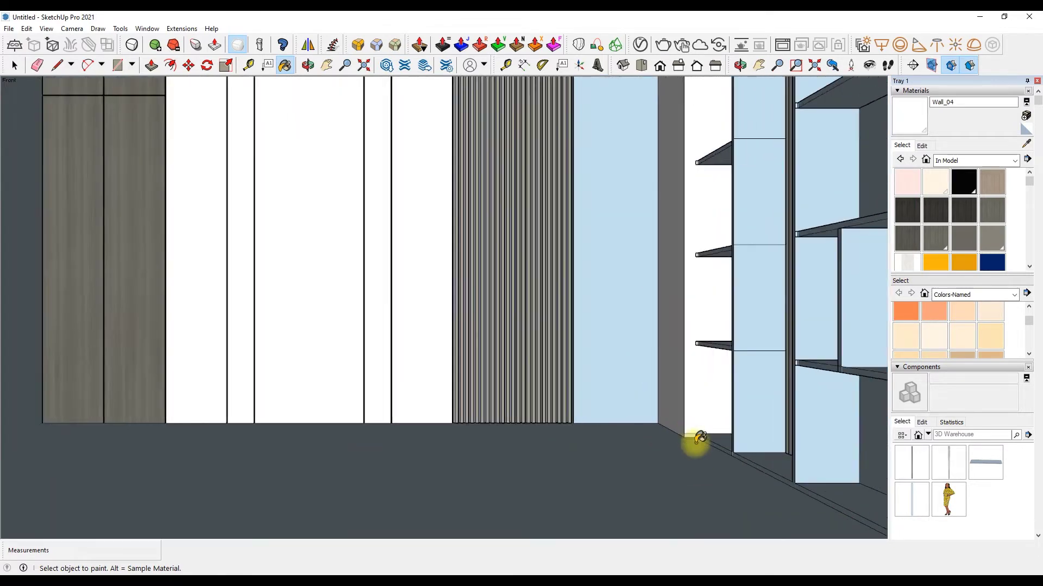
scroll(688, 435, up, 2)
scroll(689, 435, down, 2)
scroll(688, 434, down, 4)
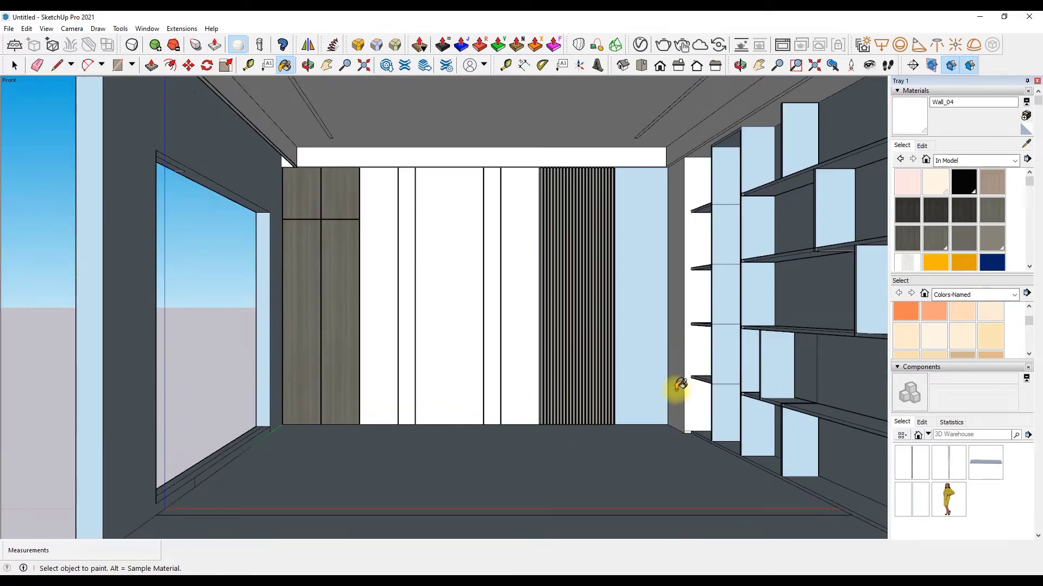
scroll(702, 356, up, 1)
ctrl+click(678, 274)
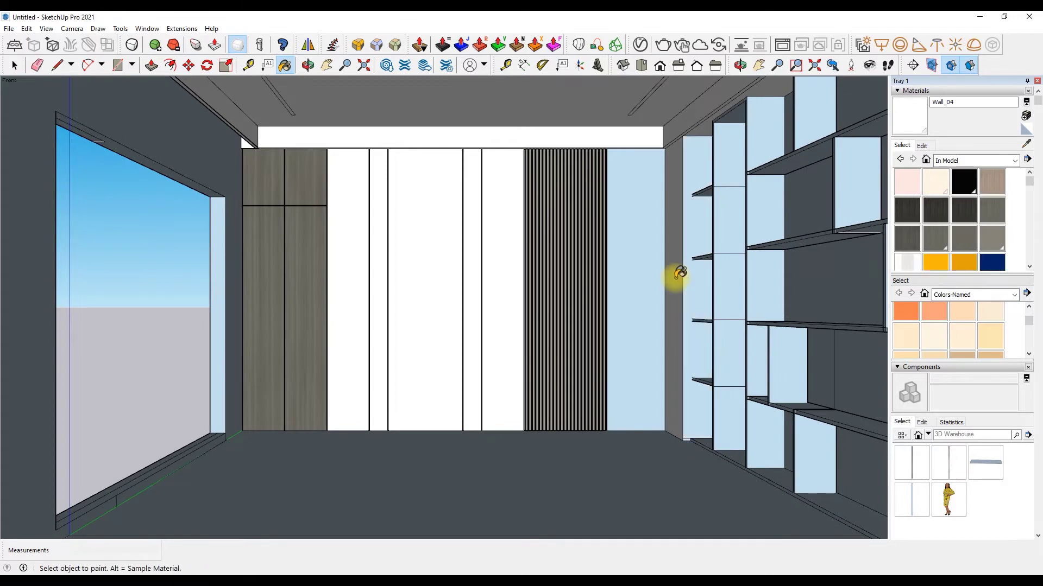
scroll(926, 323, down, 5)
scroll(928, 319, down, 3)
scroll(927, 319, up, 2)
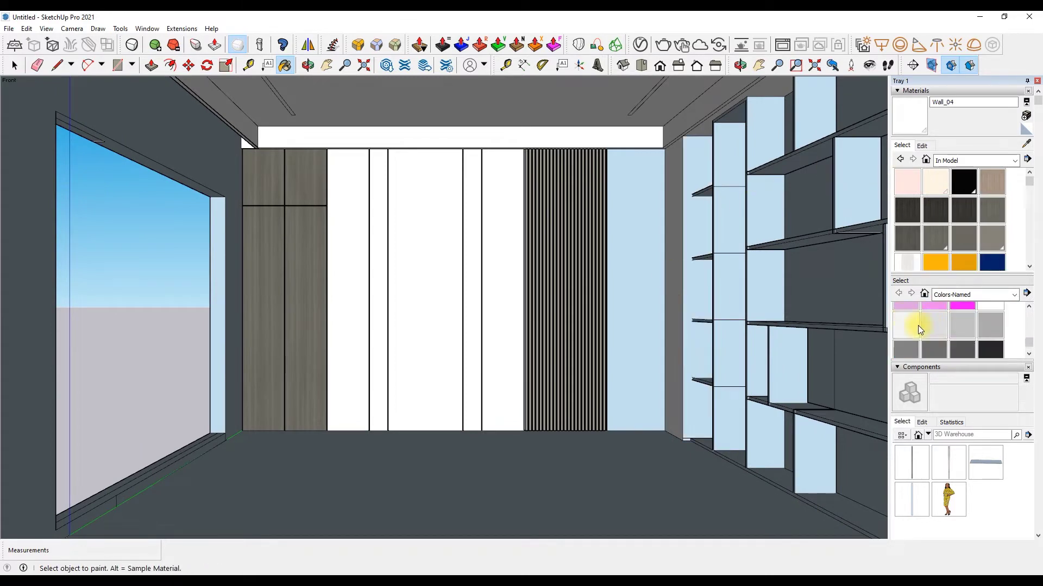
click(630, 300)
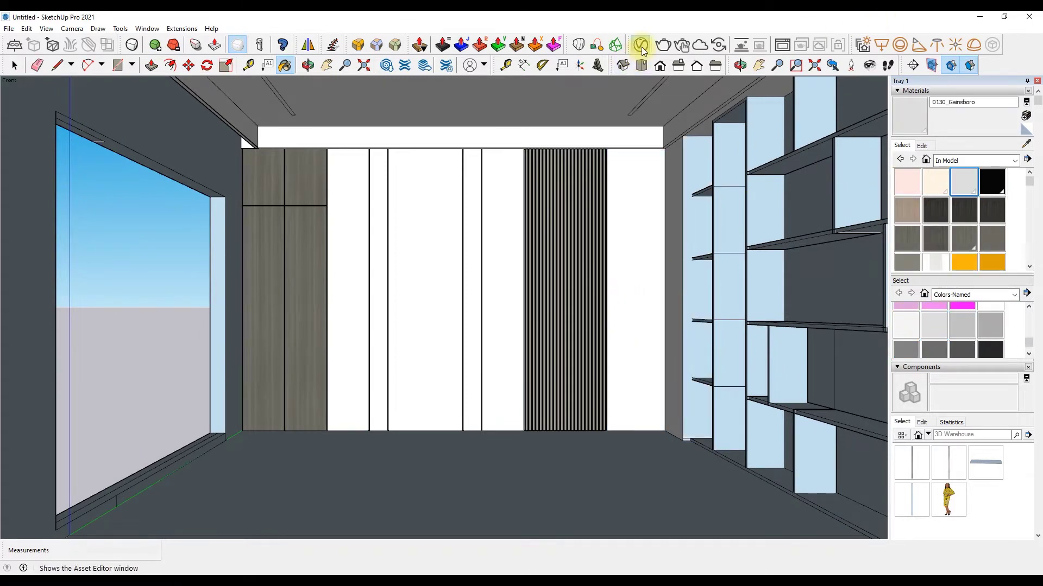
In V-Ray, lower 0130_Gainsboro's reflection colour toward grey and set its IOR to 1000.
click(642, 50)
mouse_move(599, 123)
mouse_down()
mouse_move(587, 230)
mouse_move(579, 144)
mouse_up()
click(570, 399)
drag(733, 413, 673, 412)
click(570, 380)
drag(737, 394, 683, 395)
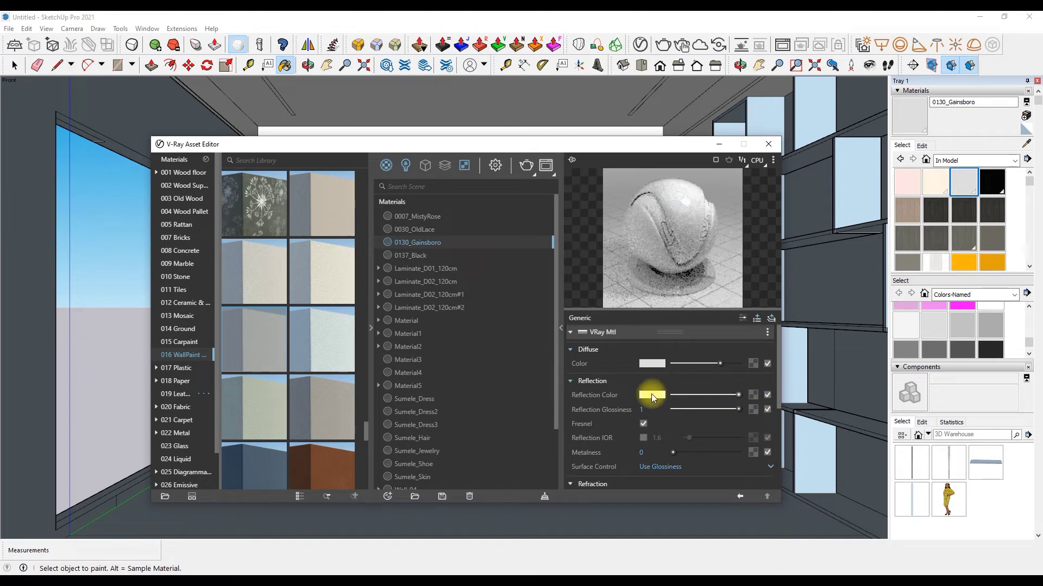
scroll(614, 380, down, 3)
double_click(646, 432)
text(100)
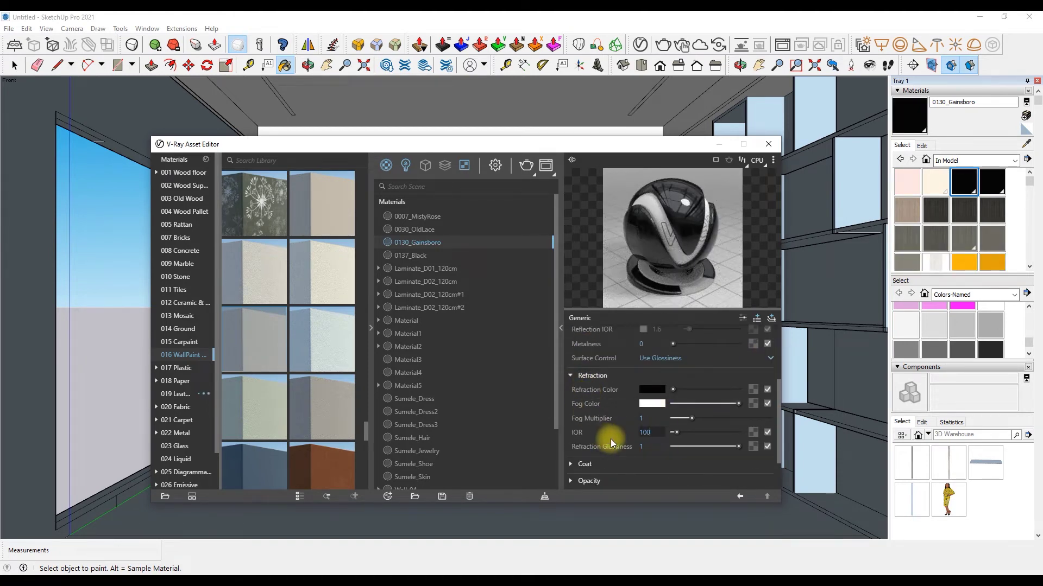
text(0)
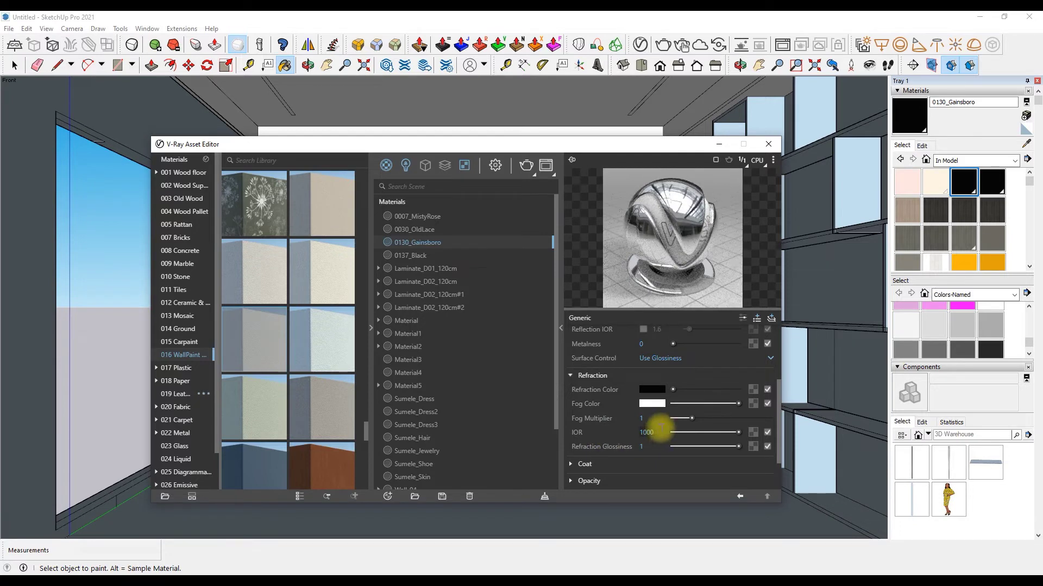
click(768, 145)
Paint the floor with the grey wood textures Material6 and Material9.
middle_drag(768, 140, 747, 421)
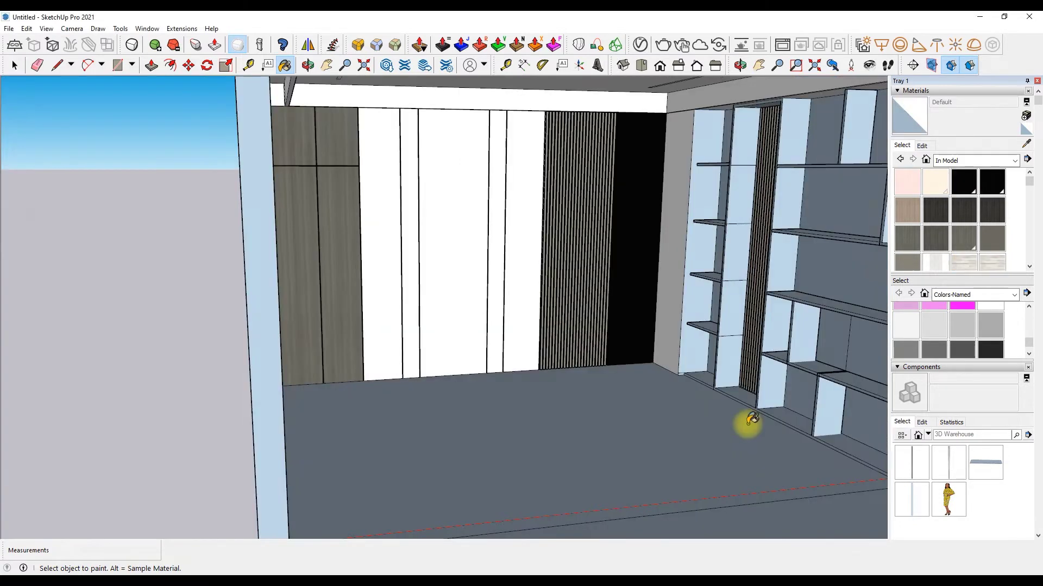
click(961, 262)
click(619, 448)
scroll(998, 263, down, 2)
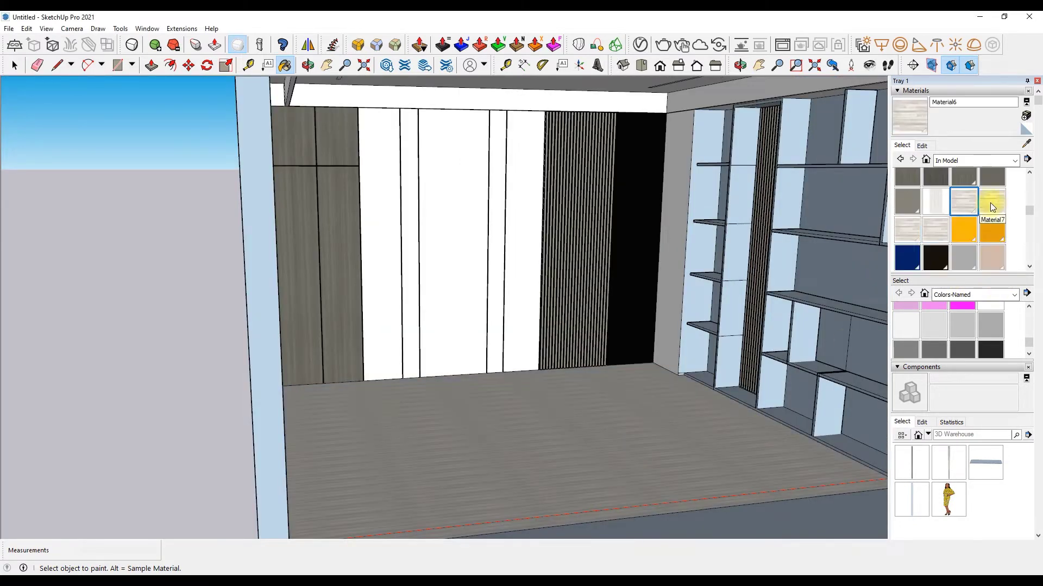
click(941, 226)
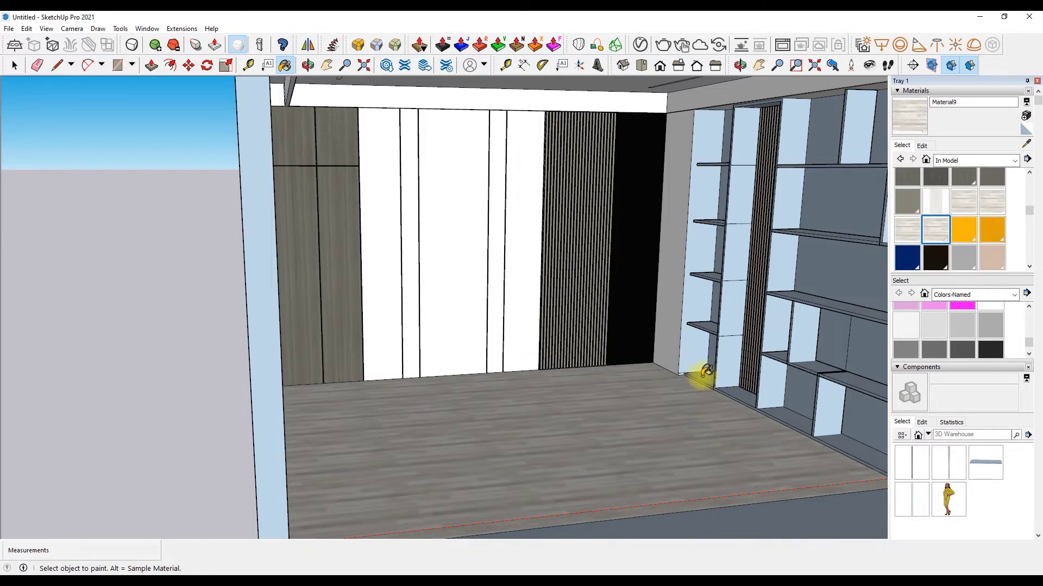
scroll(706, 372, up, 3)
mouse_move(670, 377)
middle_down()
mouse_move(170, 454)
mouse_move(196, 186)
middle_up()
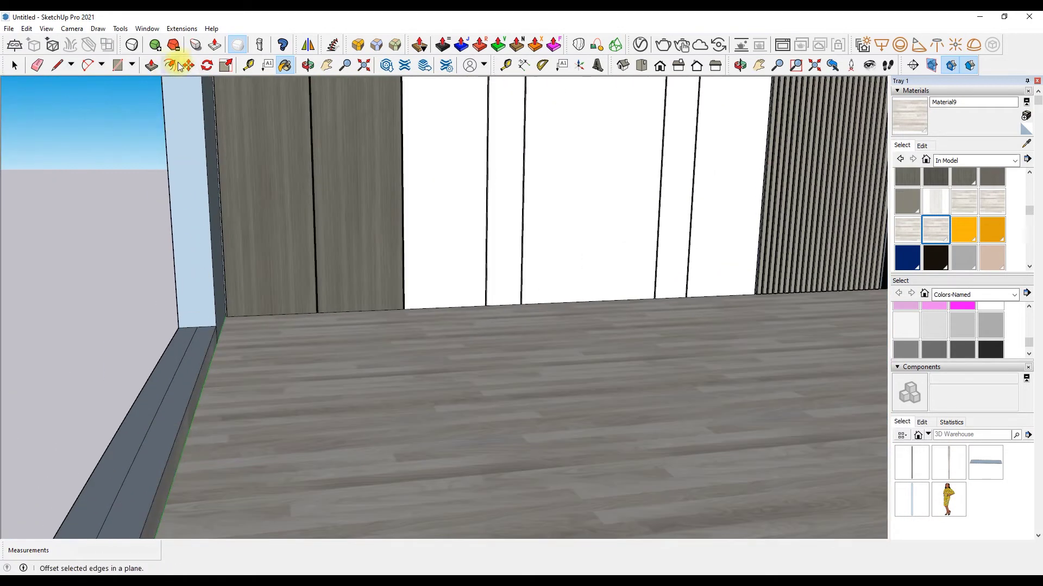
click(307, 66)
drag(139, 165, 286, 325)
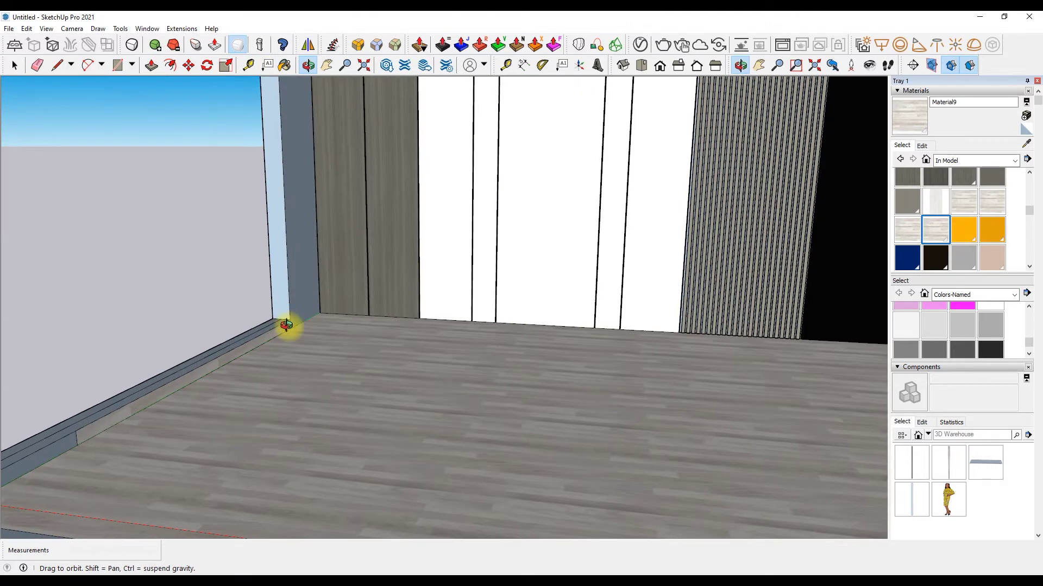
Draw a line along the window wall's base and erase the stray wall face.
key(l)
click(289, 320)
click(324, 296)
scroll(331, 296, down, 3)
click(63, 426)
right_click(217, 278)
click(239, 297)
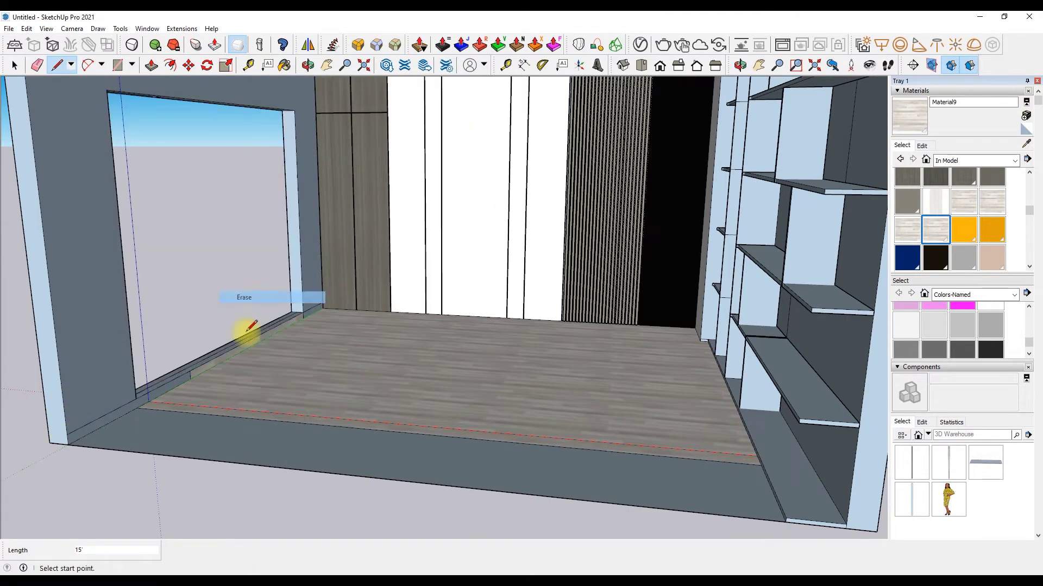
Push/pull the narrow base strip 1/4" to form a skirting along the left wall.
key(e)
key(b)
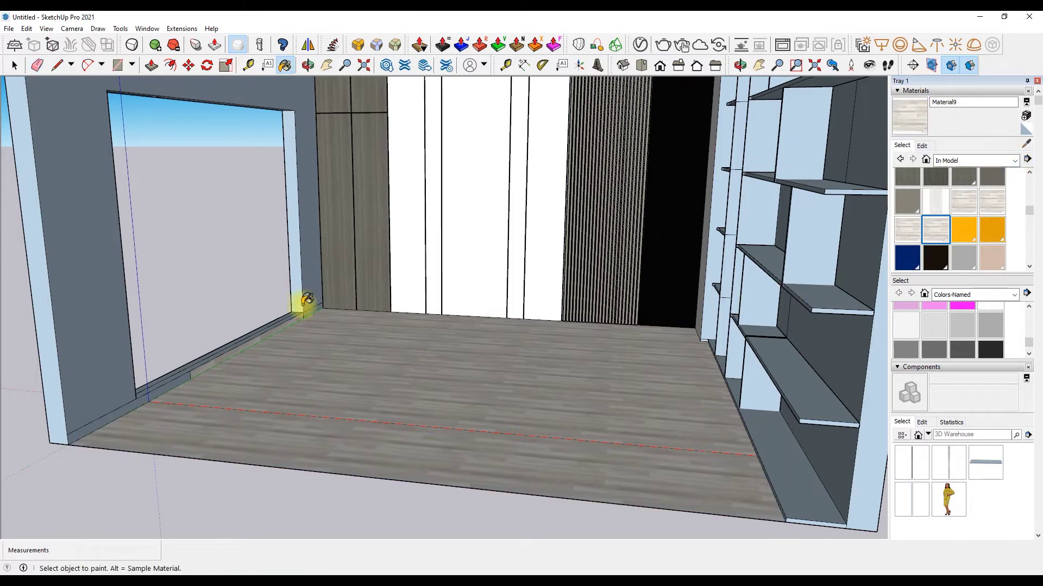
scroll(158, 400, up, 3)
scroll(391, 256, up, 2)
key(e)
scroll(365, 275, down, 2)
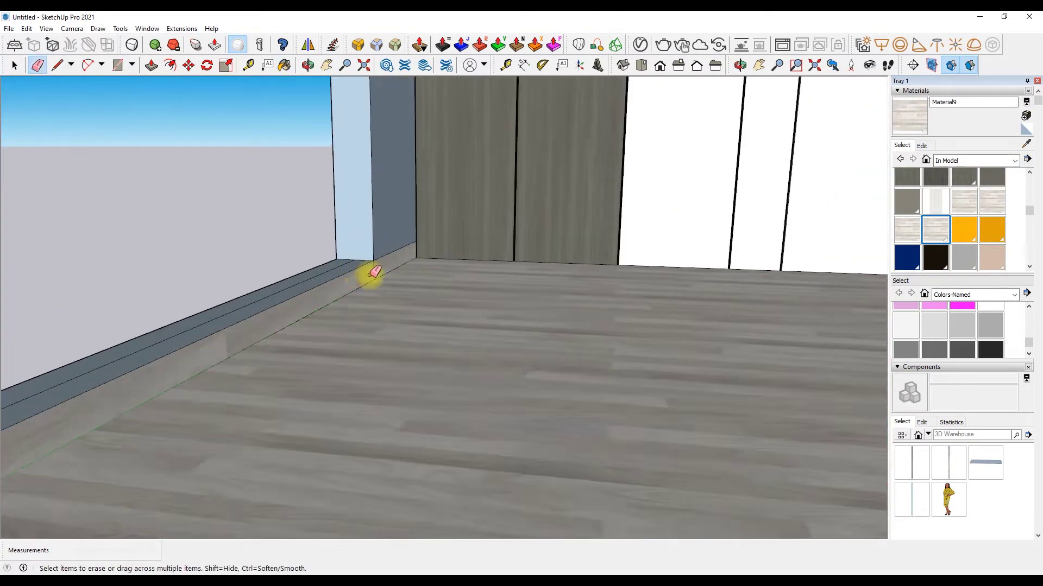
scroll(251, 365, down, 3)
scroll(321, 307, up, 3)
scroll(208, 412, down, 1)
scroll(208, 412, down, 3)
key(p)
click(313, 335)
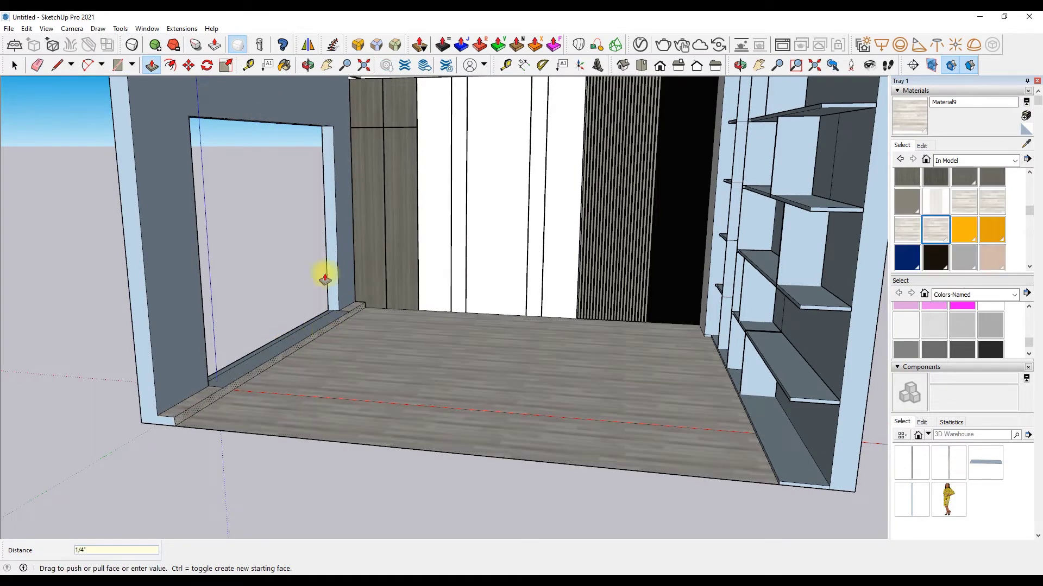
key(o)
scroll(442, 303, down, 3)
scroll(477, 295, down, 2)
scroll(542, 300, up, 6)
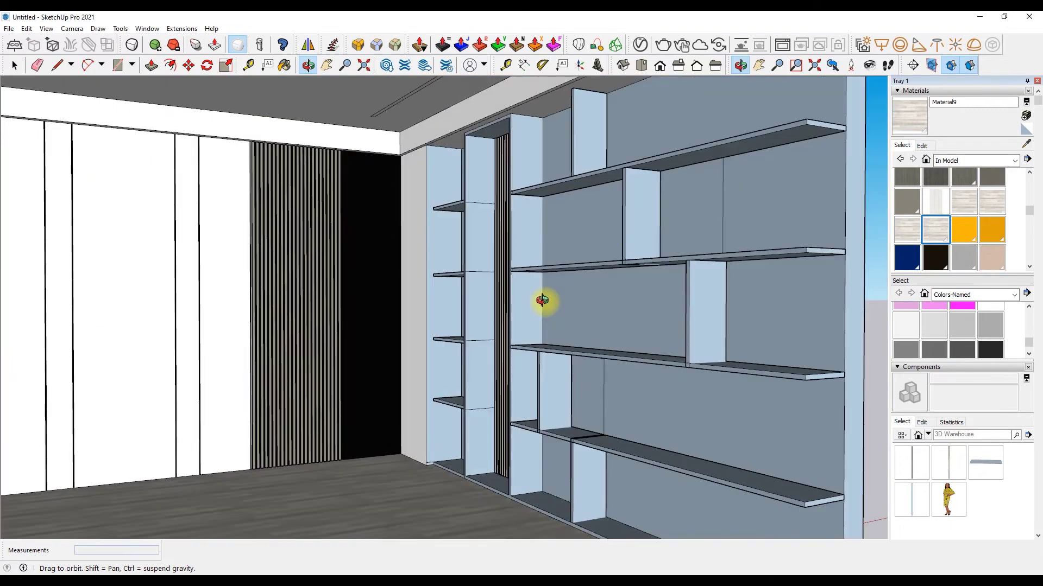
scroll(542, 300, up, 3)
key(space)
right_click(675, 170)
click(701, 245)
click(1025, 144)
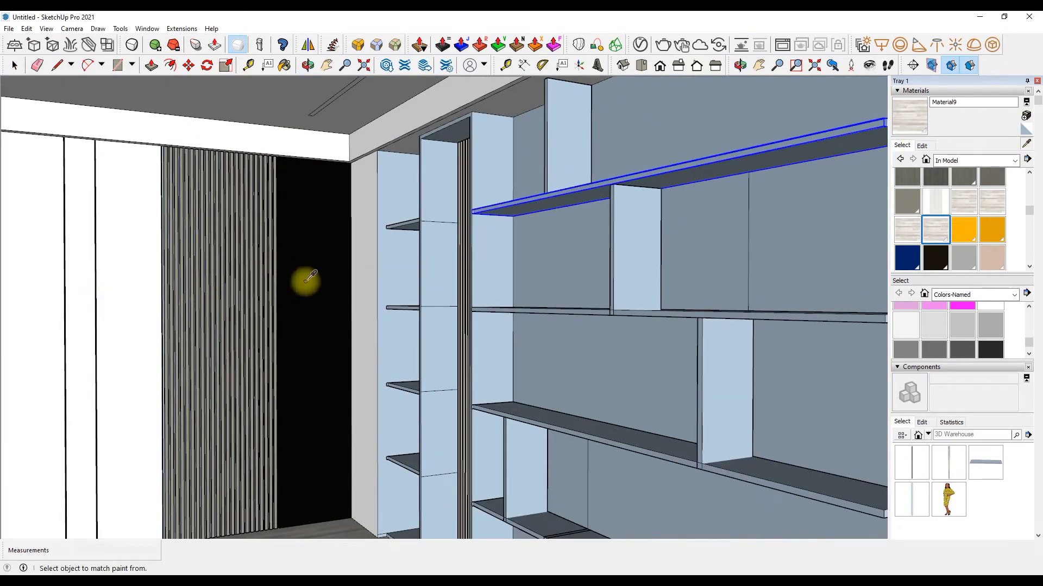
scroll(593, 181, up, 2)
scroll(228, 216, down, 1)
scroll(210, 239, up, 4)
click(225, 239)
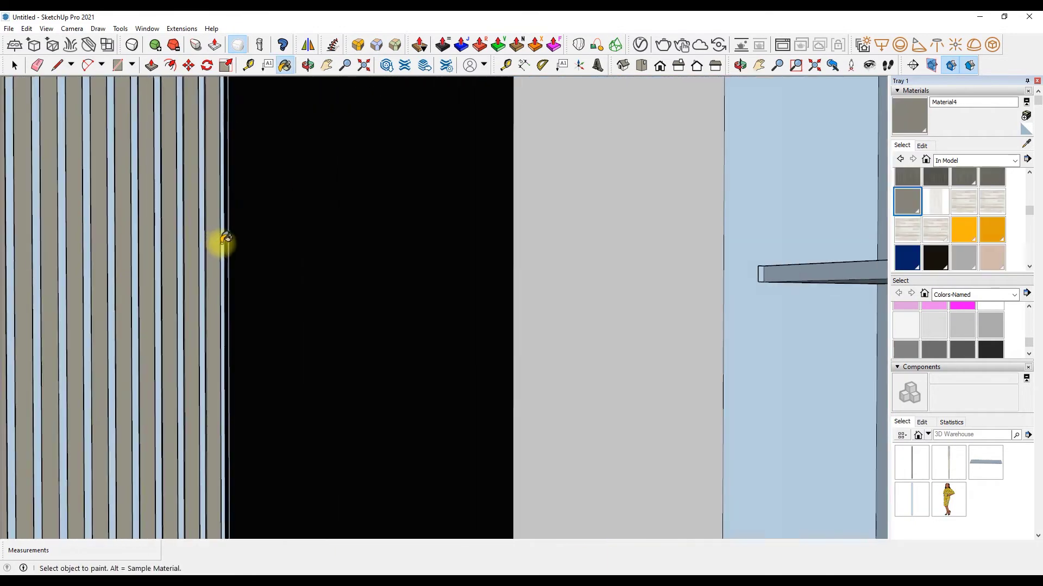
scroll(481, 221, down, 5)
right_click(453, 218)
click(488, 295)
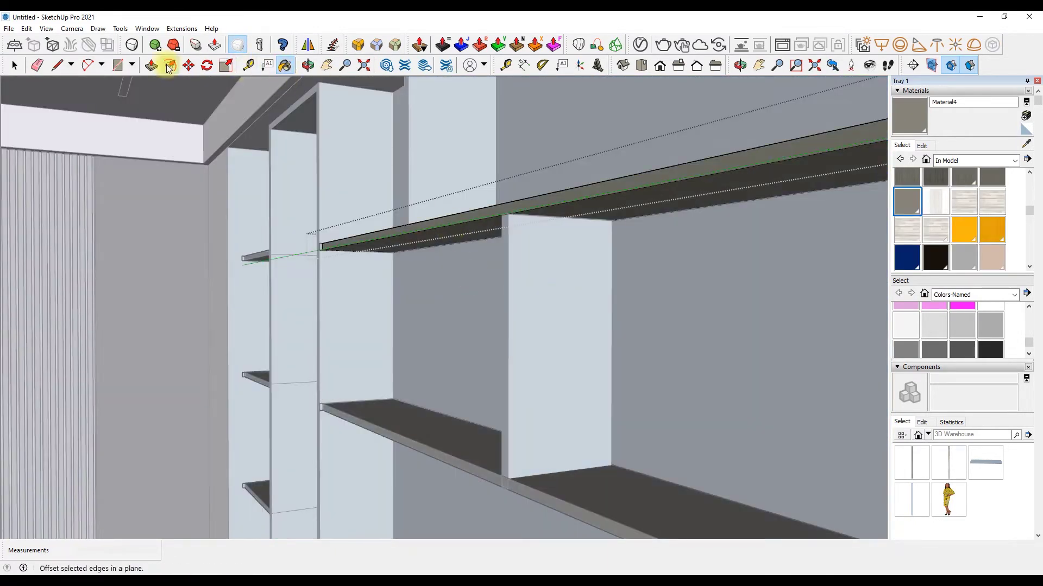
click(57, 63)
scroll(373, 269, up, 3)
scroll(471, 224, up, 3)
click(471, 224)
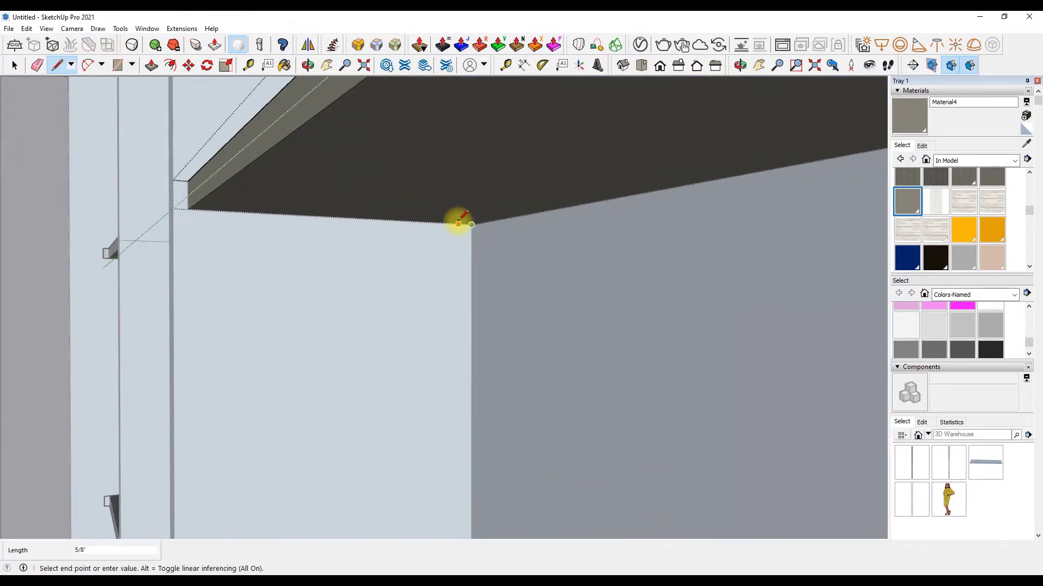
click(451, 222)
scroll(308, 273, down, 5)
scroll(505, 234, down, 3)
scroll(497, 238, up, 1)
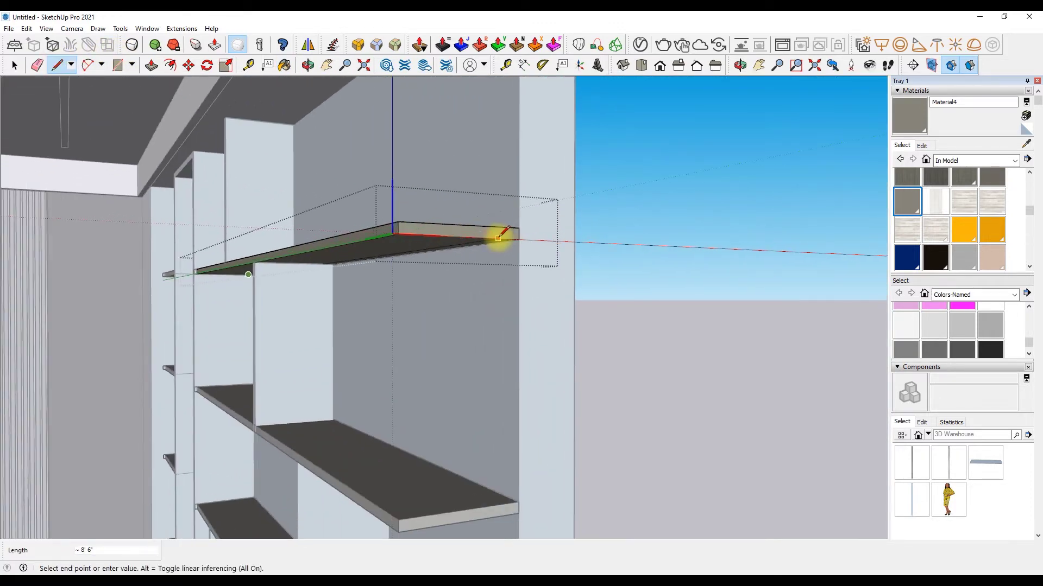
scroll(513, 236, up, 2)
click(513, 236)
key(p)
scroll(522, 238, up, 2)
scroll(519, 235, up, 2)
click(524, 222)
click(524, 222)
key(t)
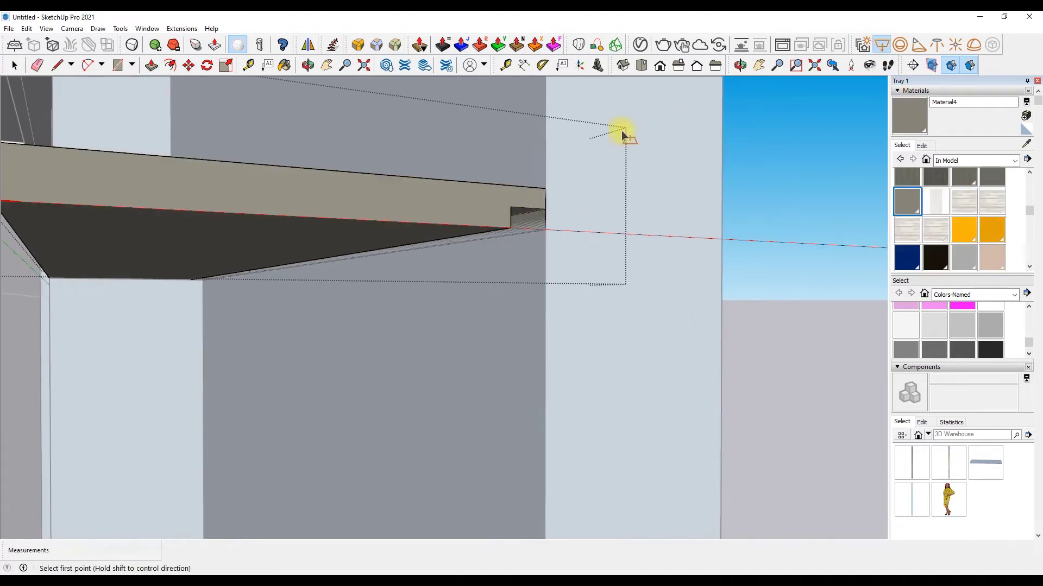
click(510, 207)
scroll(691, 205, down, 5)
middle_drag(692, 205, 330, 33)
click(308, 65)
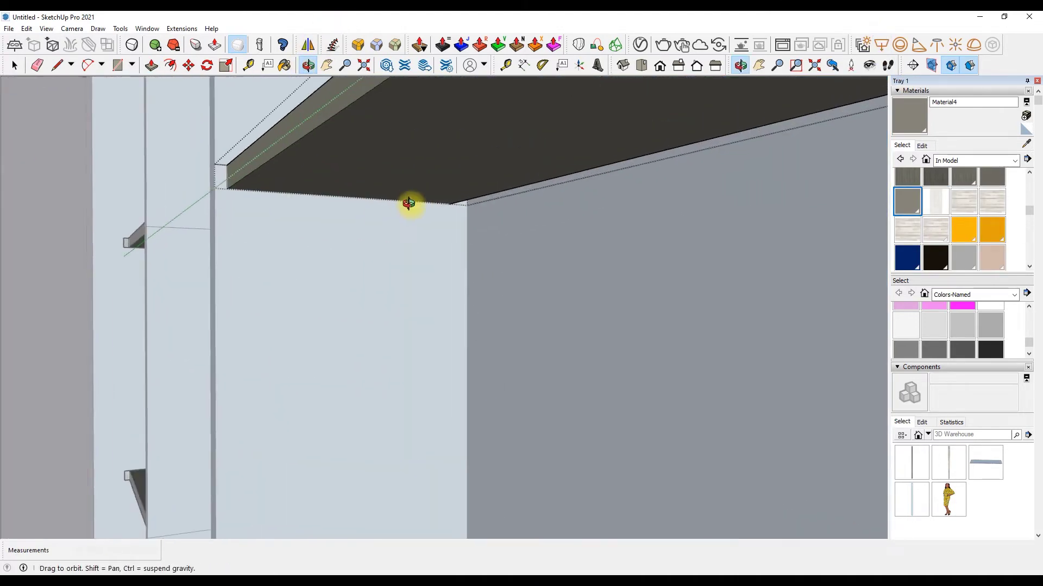
scroll(503, 171, up, 4)
scroll(504, 171, down, 3)
right_click(525, 168)
click(540, 177)
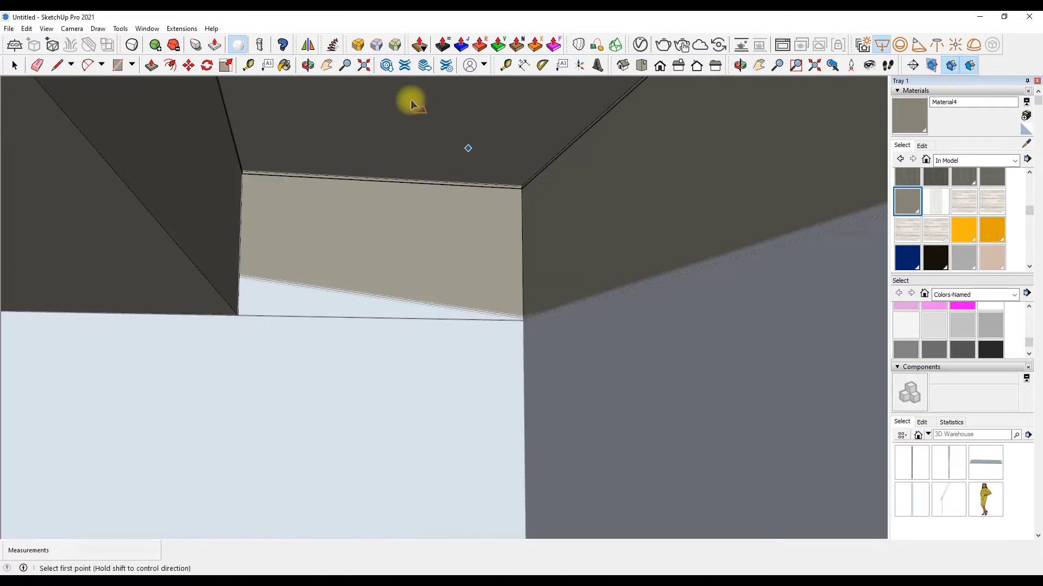
click(313, 66)
mouse_move(470, 186)
mouse_down()
mouse_move(531, 309)
mouse_move(256, 270)
mouse_move(313, 305)
mouse_up()
right_click(313, 306)
click(322, 312)
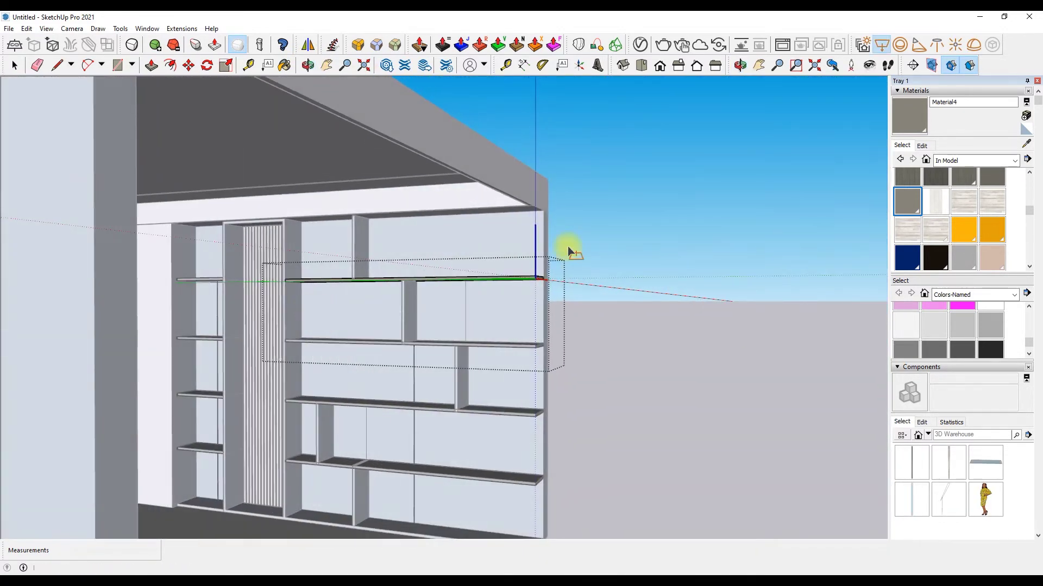
right_click(574, 236)
key(Escape)
scroll(221, 290, up, 3)
scroll(221, 291, up, 3)
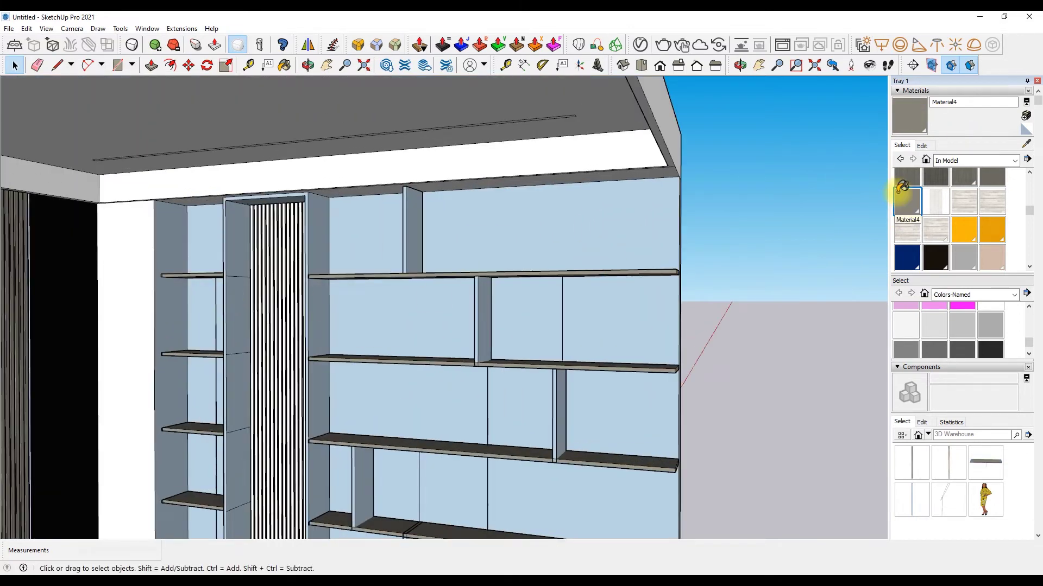
Paint the upper and lower bookshelf back panels with taupe Material4.
click(900, 197)
scroll(361, 242, up, 3)
right_click(418, 226)
scroll(320, 251, up, 3)
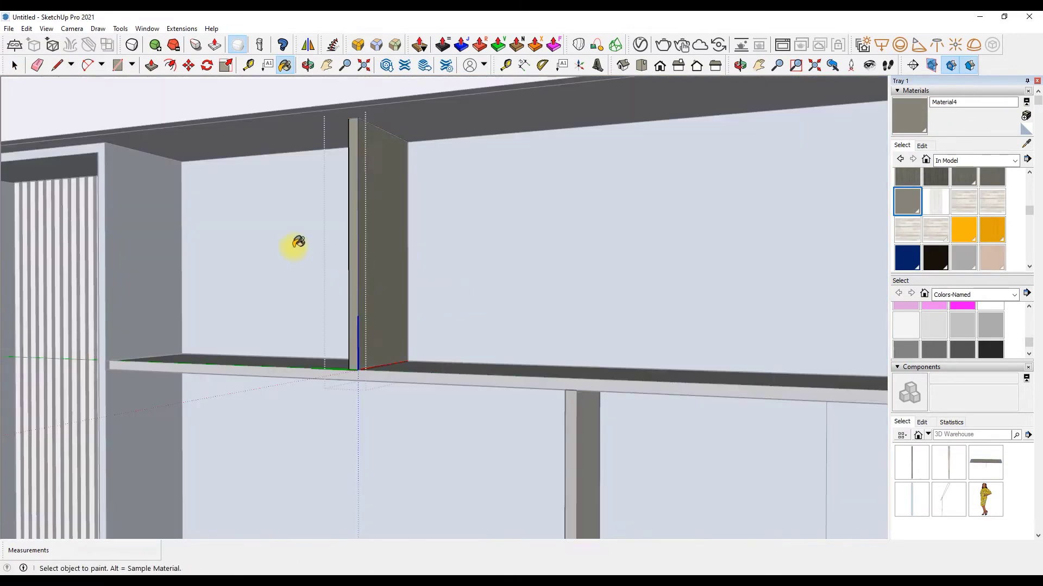
scroll(160, 240, down, 5)
scroll(190, 243, down, 4)
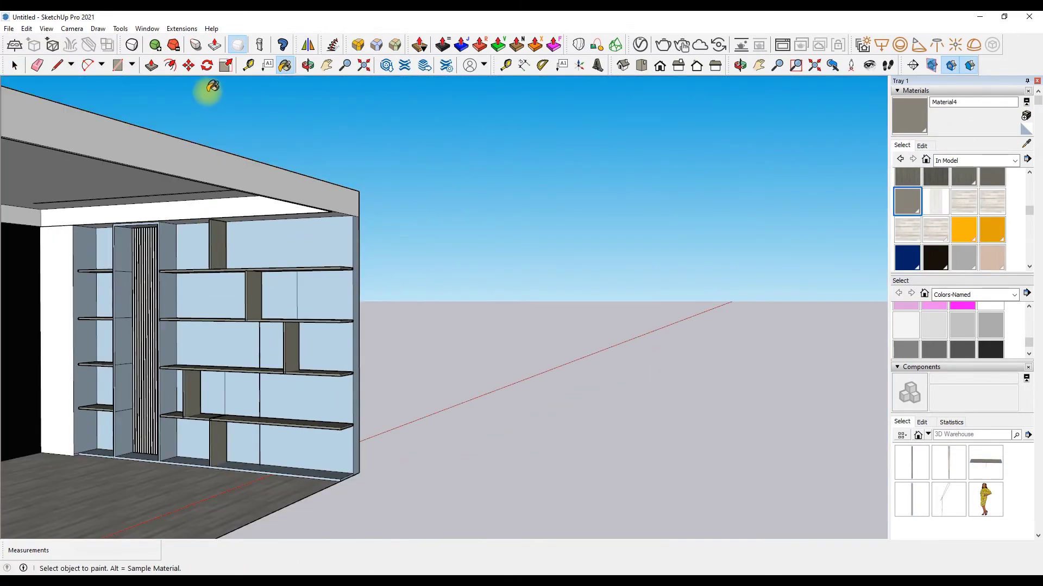
click(323, 237)
click(320, 296)
click(242, 298)
click(242, 340)
click(320, 348)
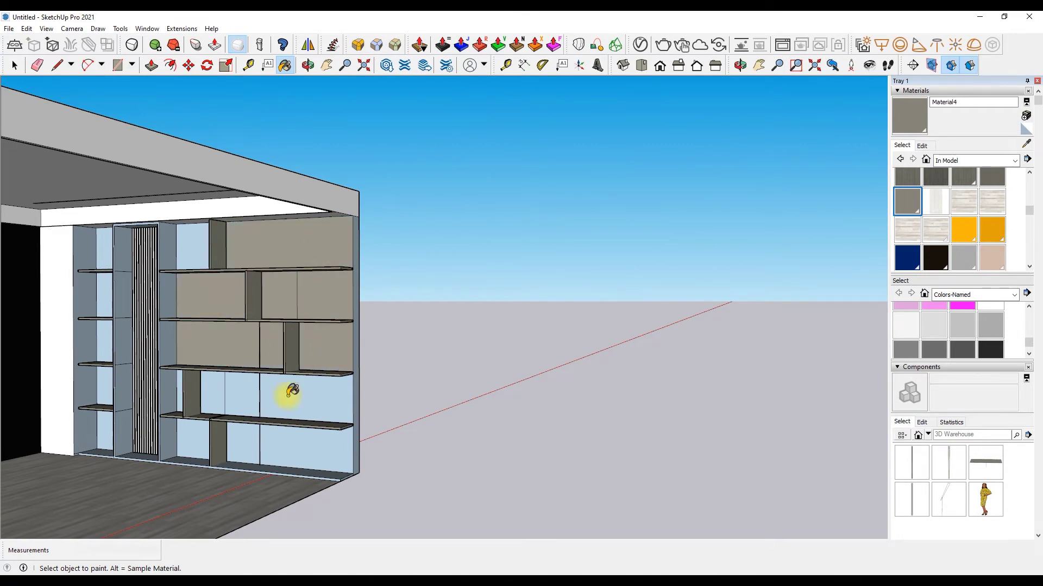
click(292, 391)
click(294, 448)
click(201, 405)
scroll(175, 323, up, 3)
scroll(179, 244, up, 2)
click(187, 153)
Paint the left side panel, lower-left panels, slatted column and bottom strip taupe.
click(160, 289)
scroll(149, 451, up, 3)
scroll(271, 407, down, 2)
scroll(116, 491, up, 3)
click(115, 492)
click(63, 417)
scroll(177, 408, down, 3)
scroll(151, 186, up, 4)
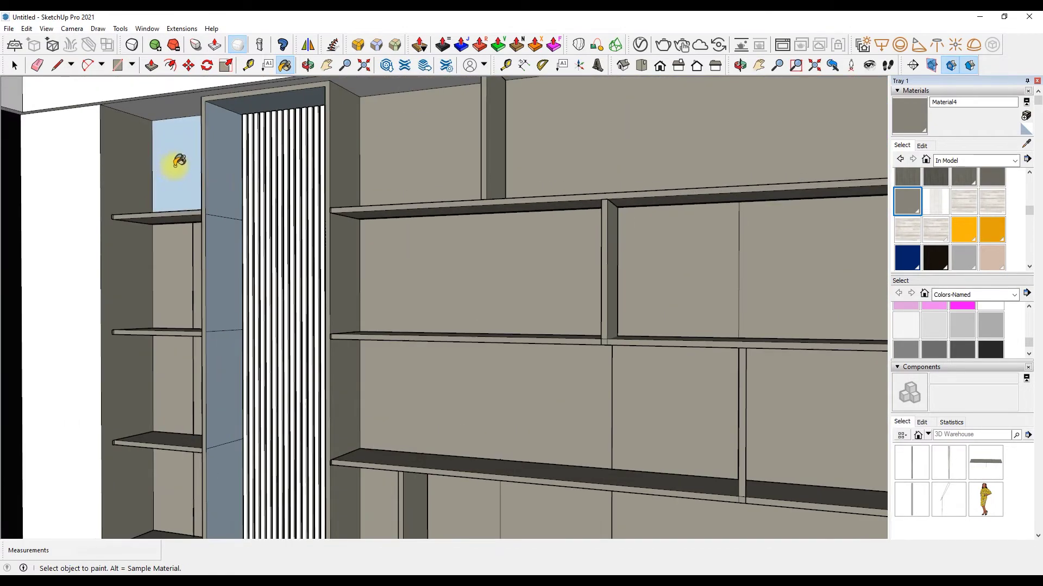
scroll(179, 160, up, 1)
click(221, 180)
scroll(217, 179, down, 5)
scroll(151, 433, up, 5)
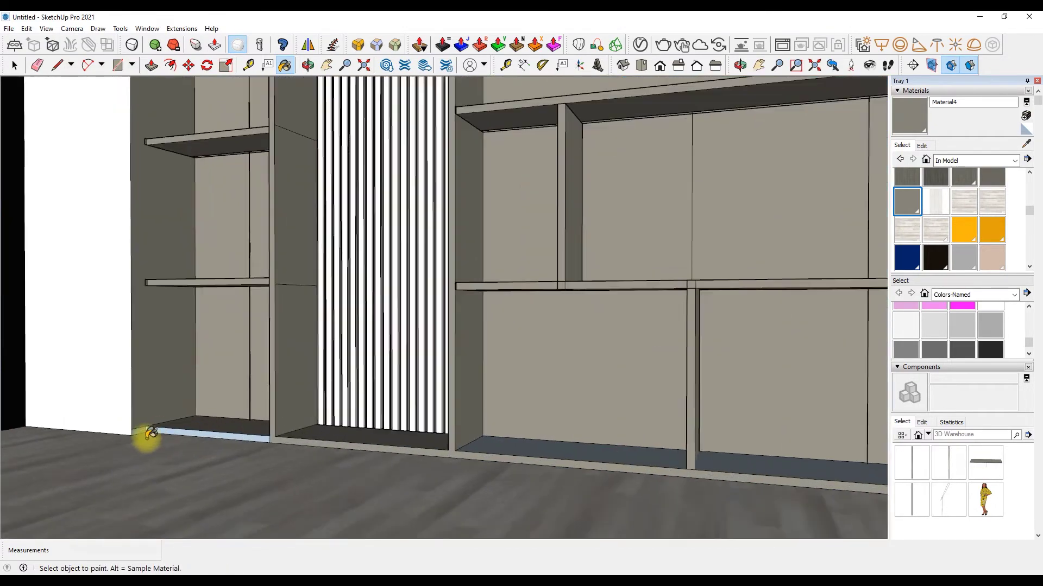
scroll(151, 433, up, 3)
click(135, 421)
scroll(272, 380, down, 3)
scroll(431, 365, up, 5)
Open the slats component for editing and close it again.
right_click(259, 282)
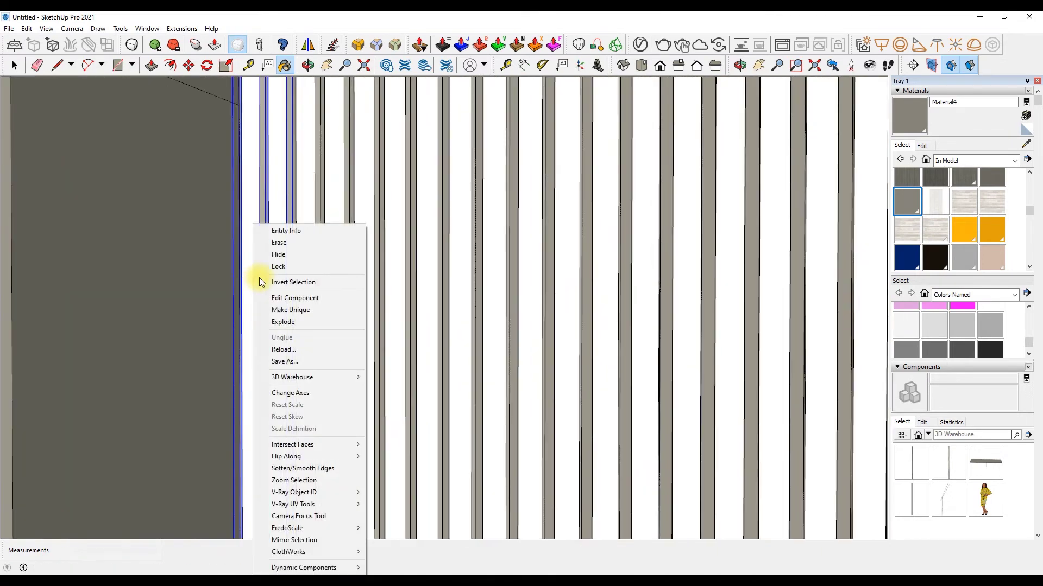
click(282, 254)
key(ctrl+z)
right_click(263, 252)
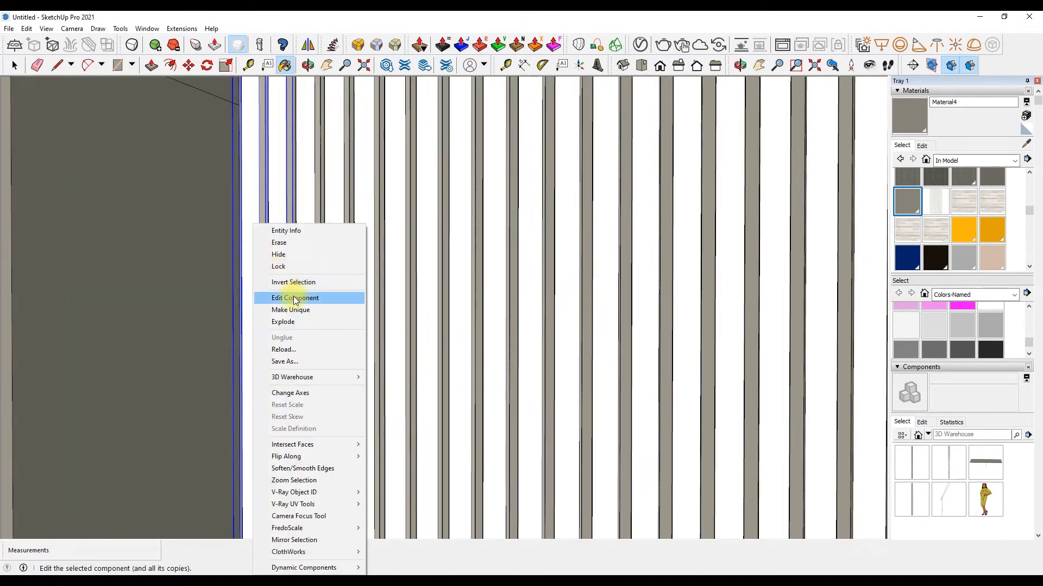
click(296, 297)
right_click(239, 242)
click(247, 243)
scroll(293, 333, down, 5)
scroll(367, 121, up, 3)
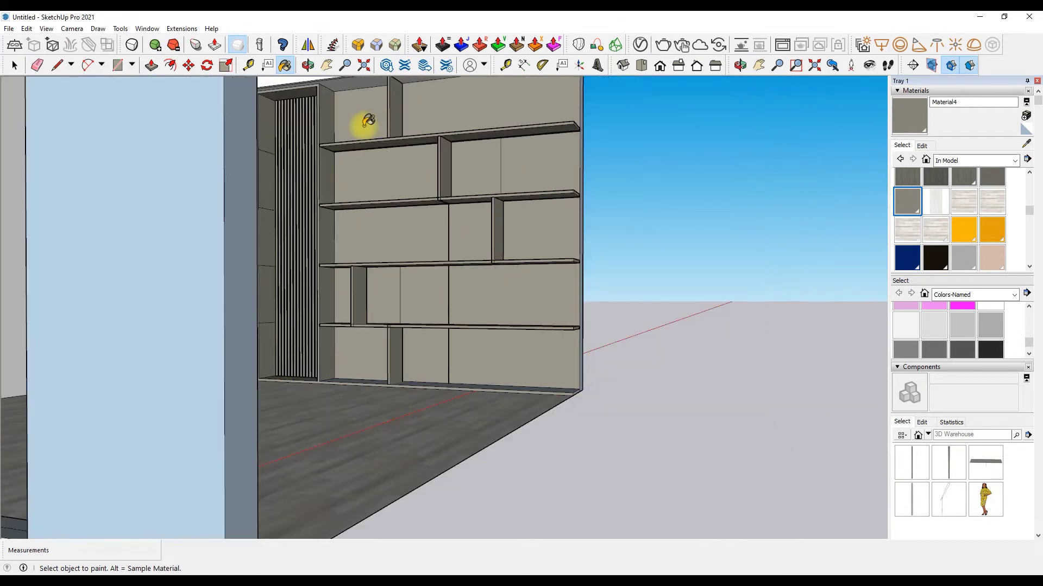
scroll(638, 307, up, 1)
Repaint the slats inside their component with 0128_White.
click(990, 307)
scroll(287, 310, up, 3)
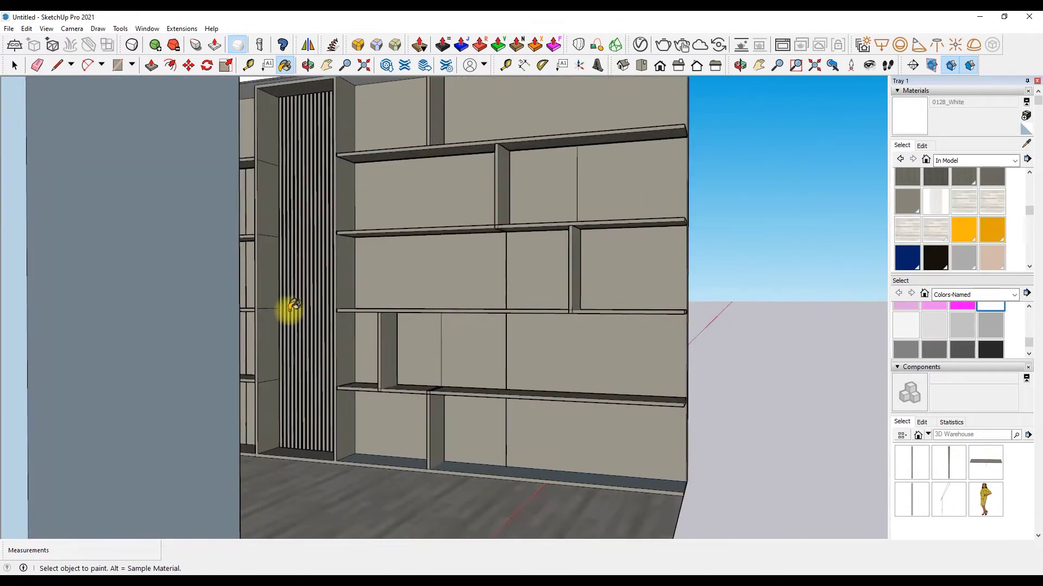
scroll(330, 275, up, 3)
scroll(326, 277, up, 2)
right_click(325, 276)
click(358, 297)
right_click(285, 226)
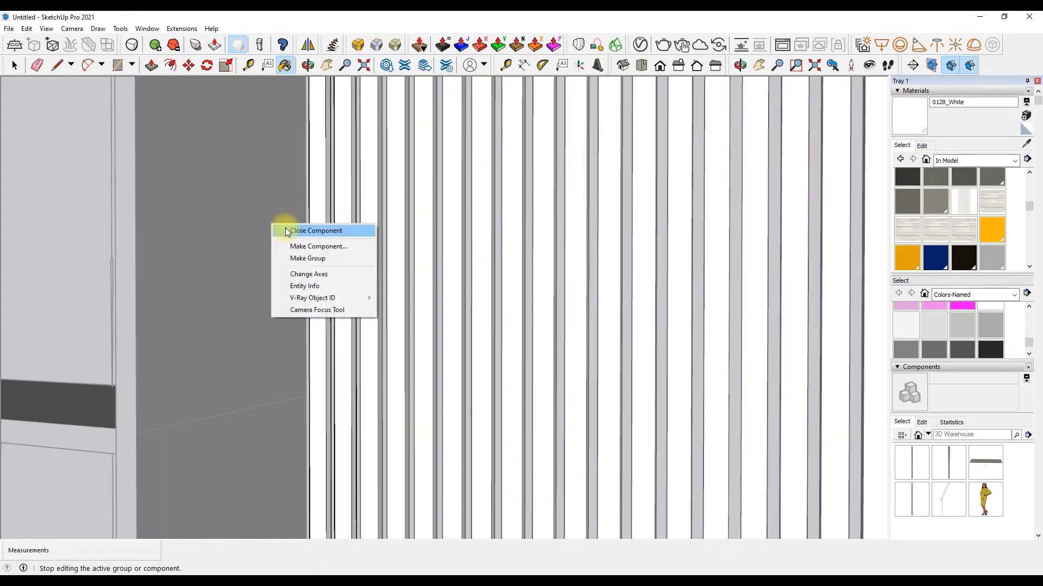
click(293, 228)
scroll(272, 242, up, 2)
scroll(346, 256, up, 3)
scroll(345, 254, down, 3)
Orbit around toward the shelves and sample the taupe material from the wall.
middle_drag(279, 309, 431, 248)
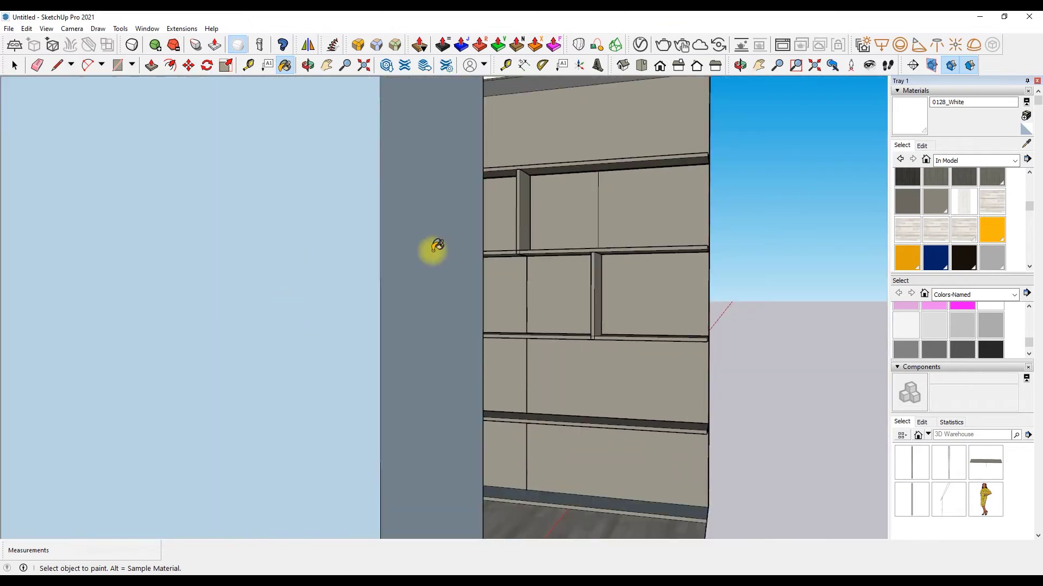
click(308, 65)
scroll(204, 159, down, 5)
drag(195, 282, 554, 351)
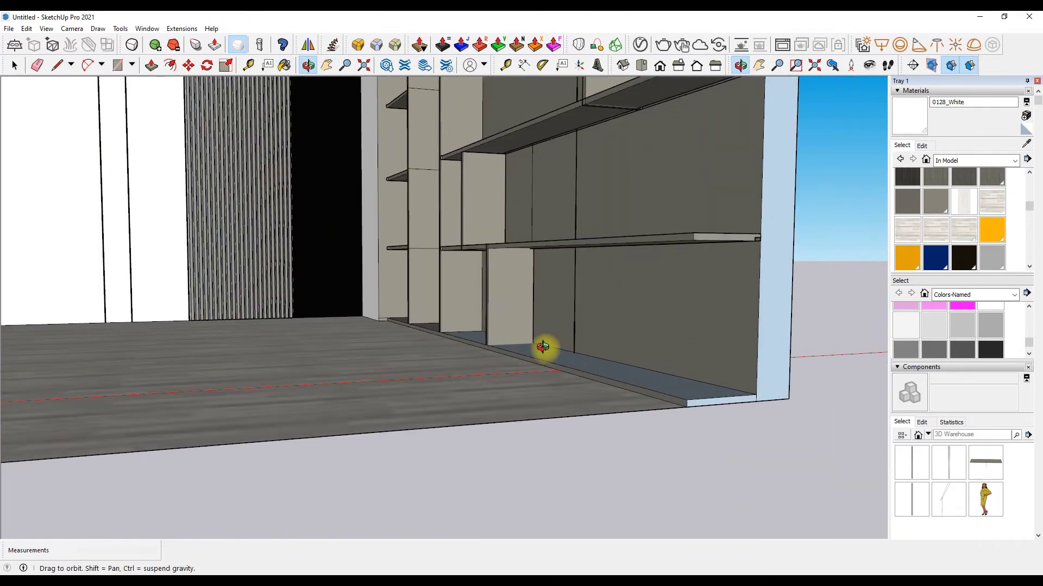
scroll(449, 334, up, 3)
key(b)
alt+click(575, 389)
scroll(585, 404, down, 5)
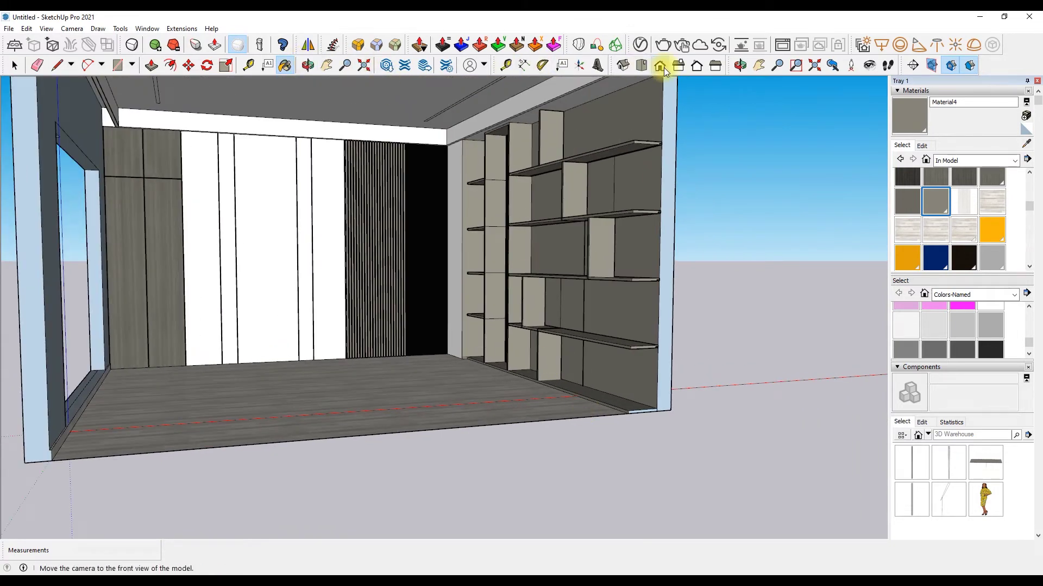
From Front view, give the V-Ray Rectangle Light a pale yellow colour.
click(665, 69)
scroll(484, 359, up, 3)
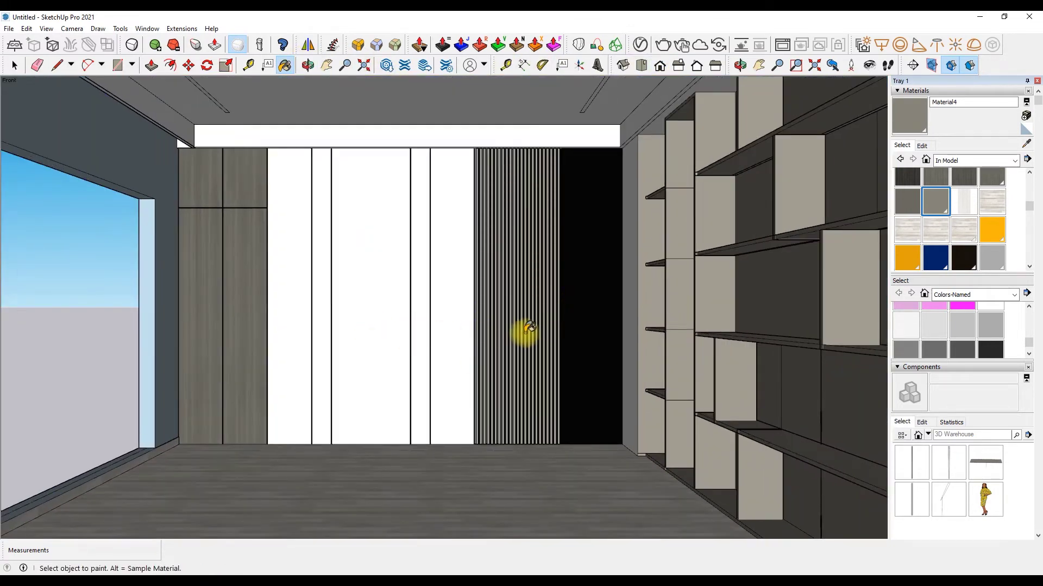
click(640, 45)
click(406, 165)
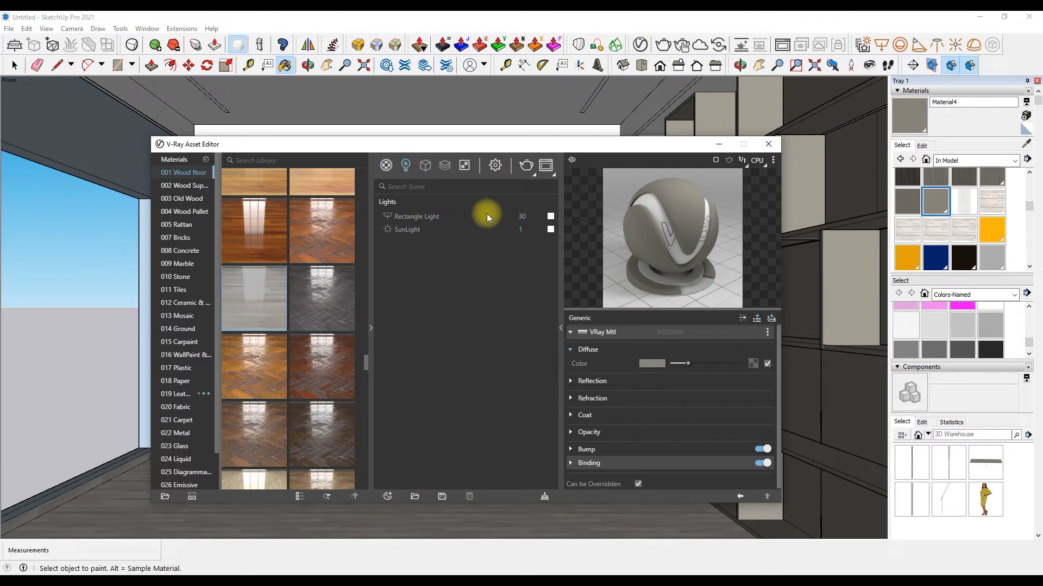
click(483, 215)
click(550, 216)
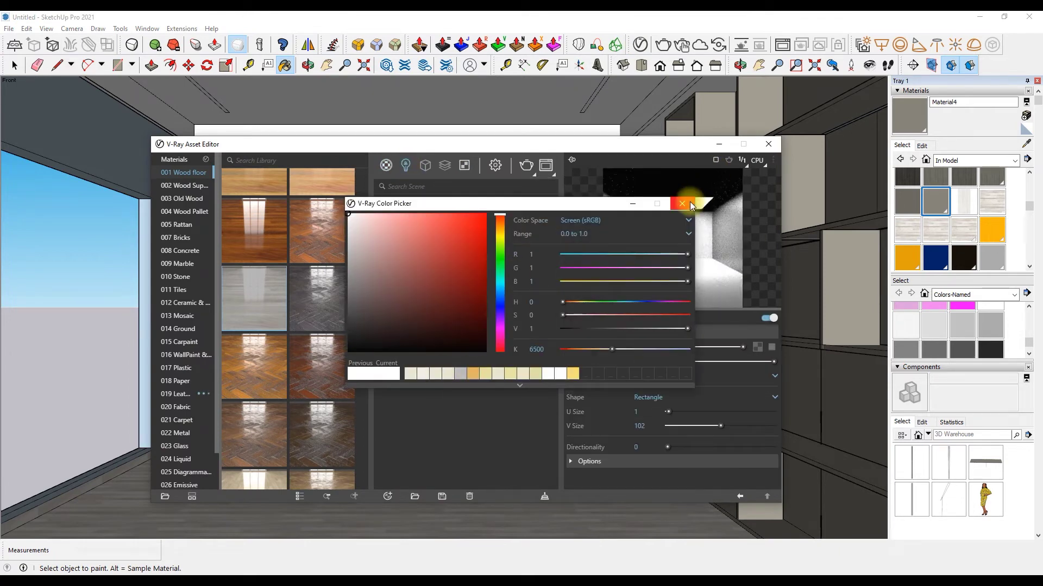
click(474, 374)
click(682, 203)
click(767, 143)
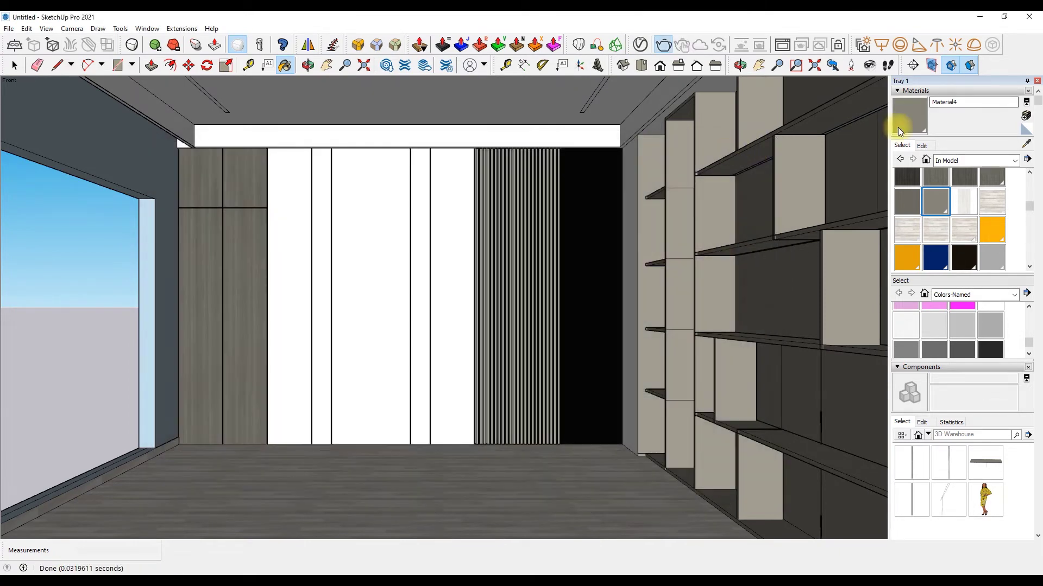
click(907, 116)
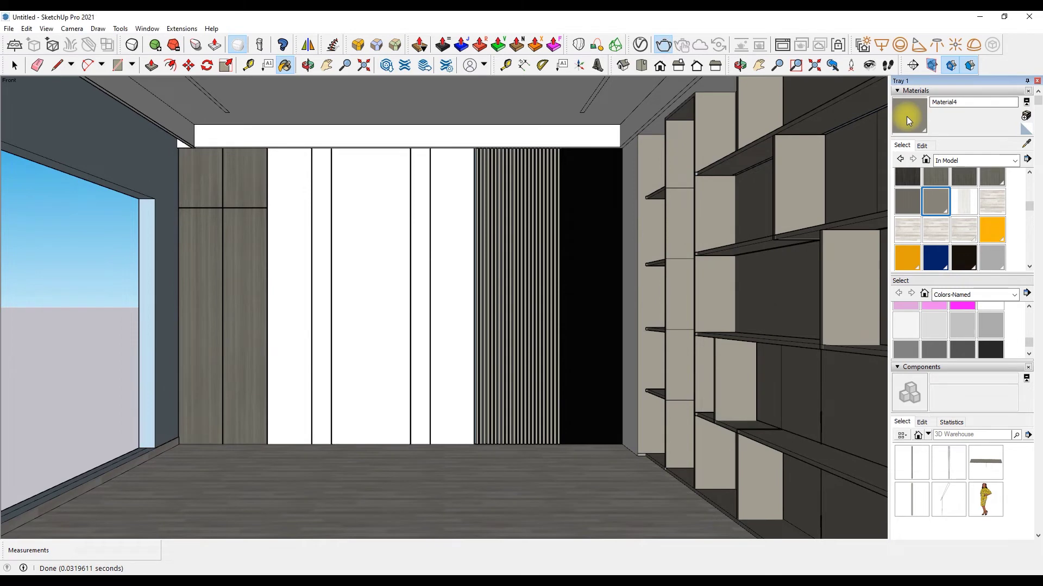
scroll(546, 175, down, 3)
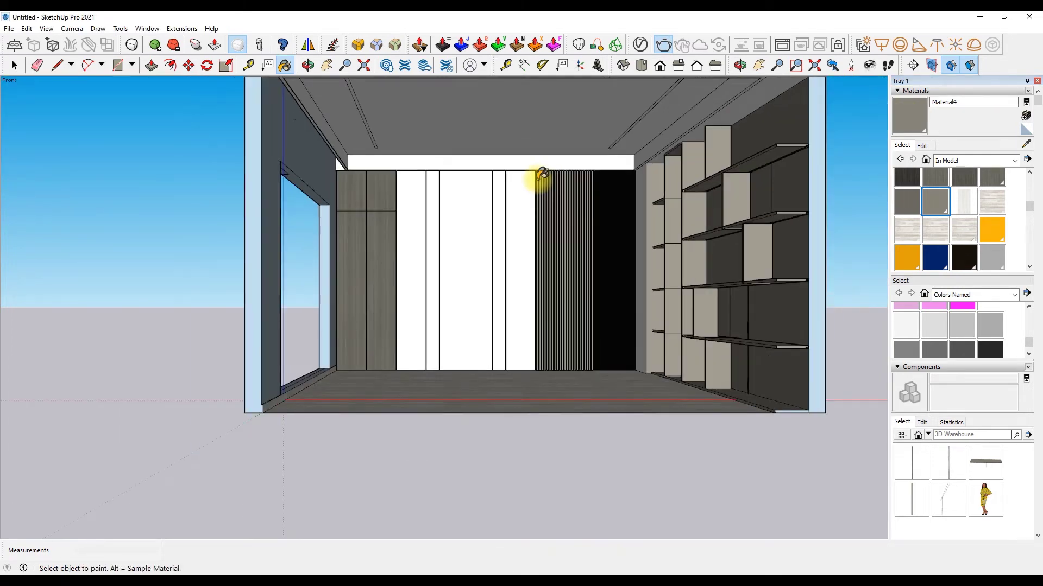
Orbit up to the ceiling slot and start a short line across its end.
middle_drag(542, 175, 413, 131)
scroll(249, 100, down, 5)
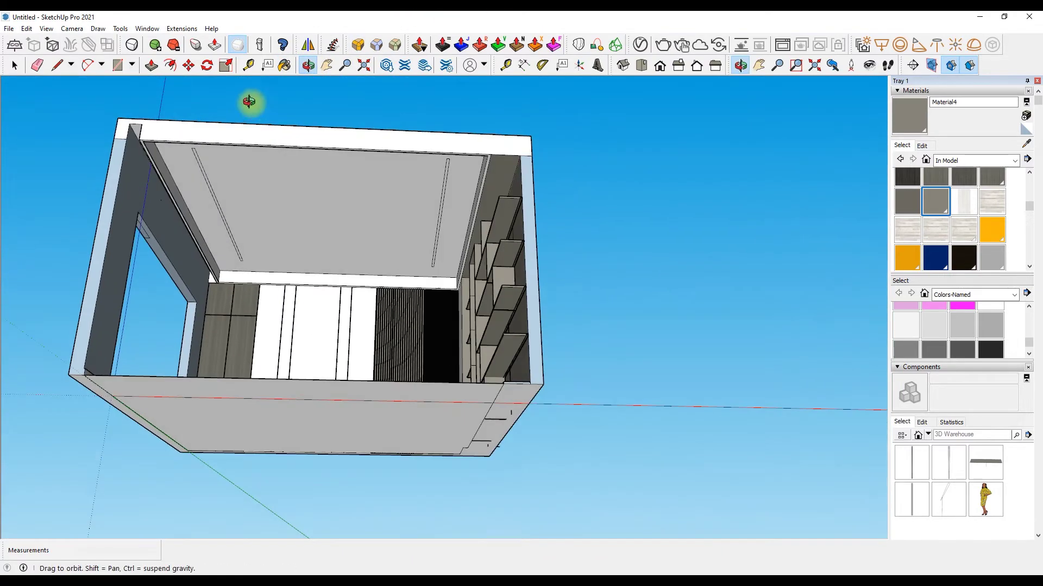
scroll(207, 179, up, 5)
click(57, 65)
scroll(255, 166, up, 3)
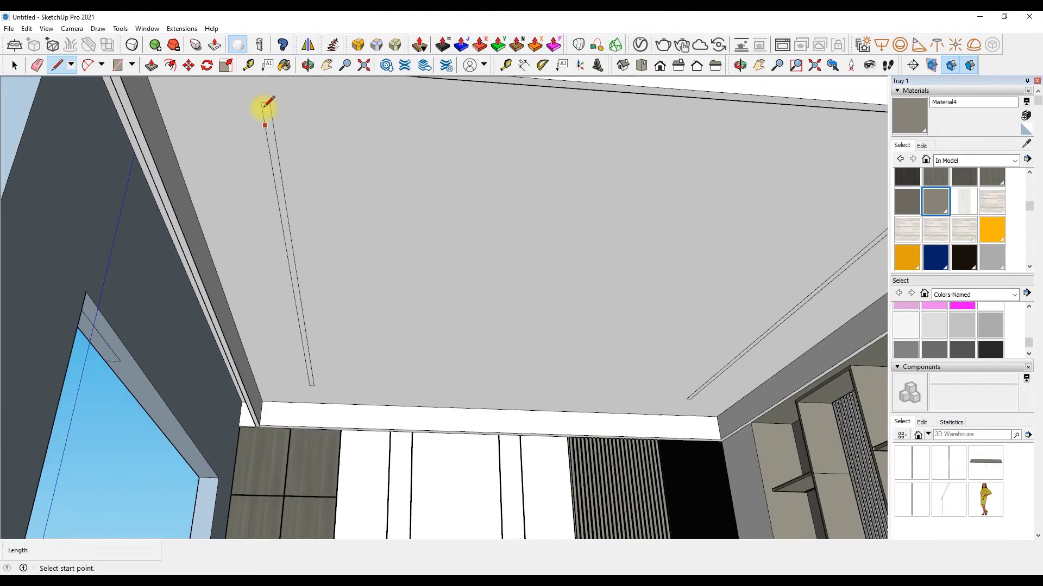
scroll(268, 105, up, 3)
click(267, 94)
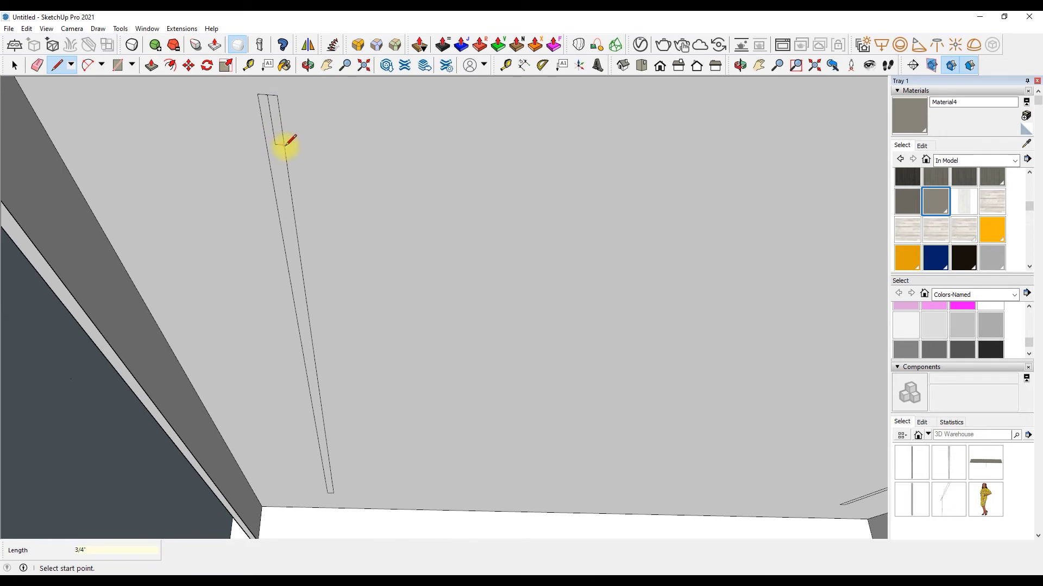
scroll(272, 142, up, 2)
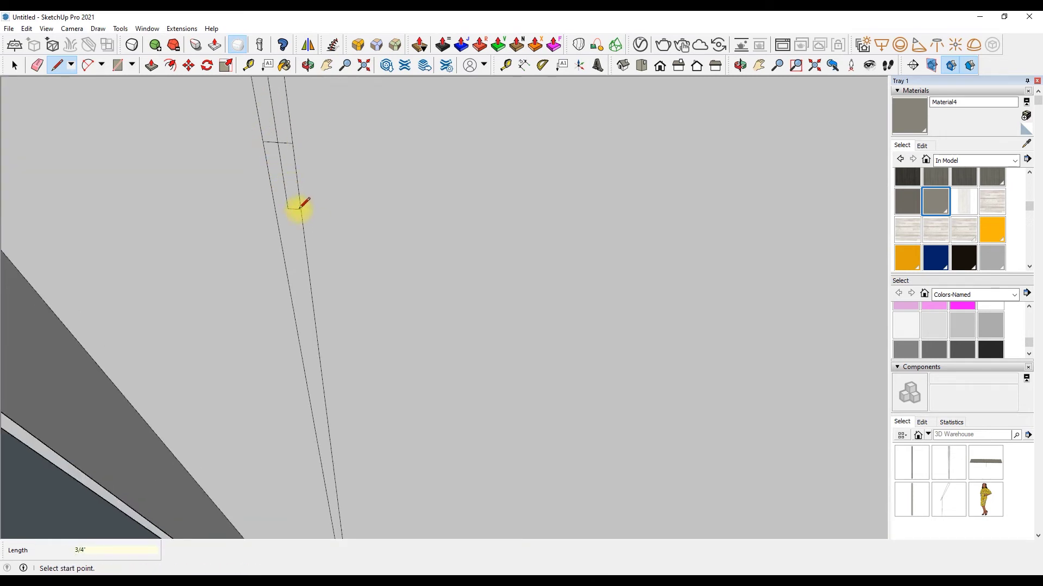
scroll(255, 184, up, 1)
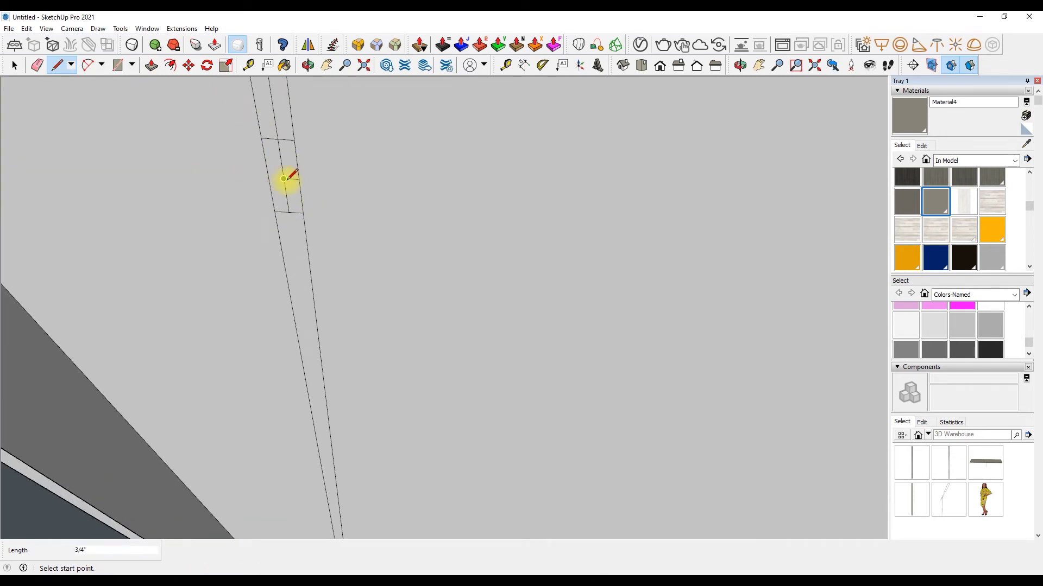
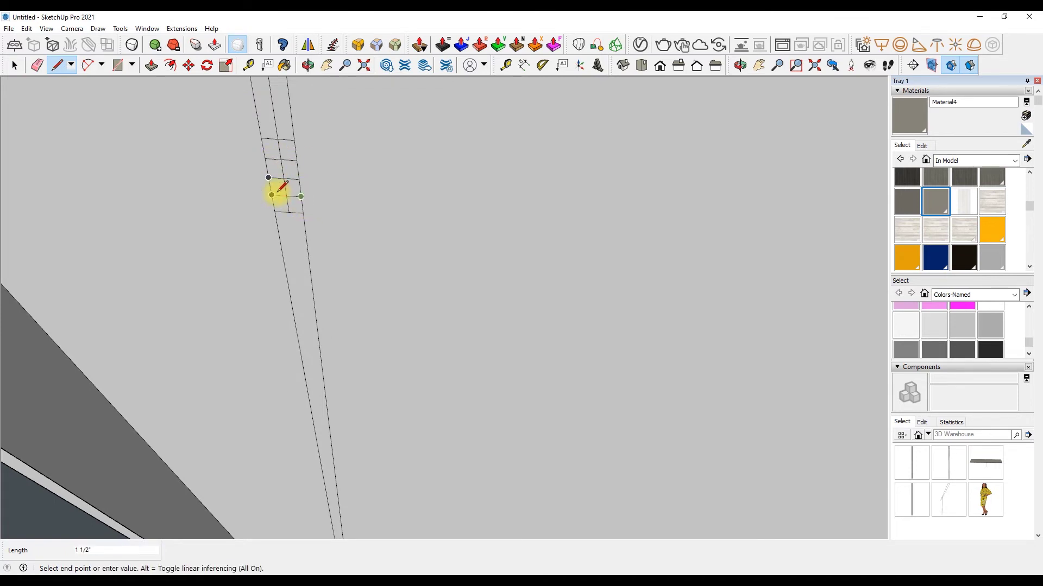
Draw circles in the cells of the narrow tapered ceiling strip.
key(c)
scroll(300, 171, up, 2)
key(space)
key(c)
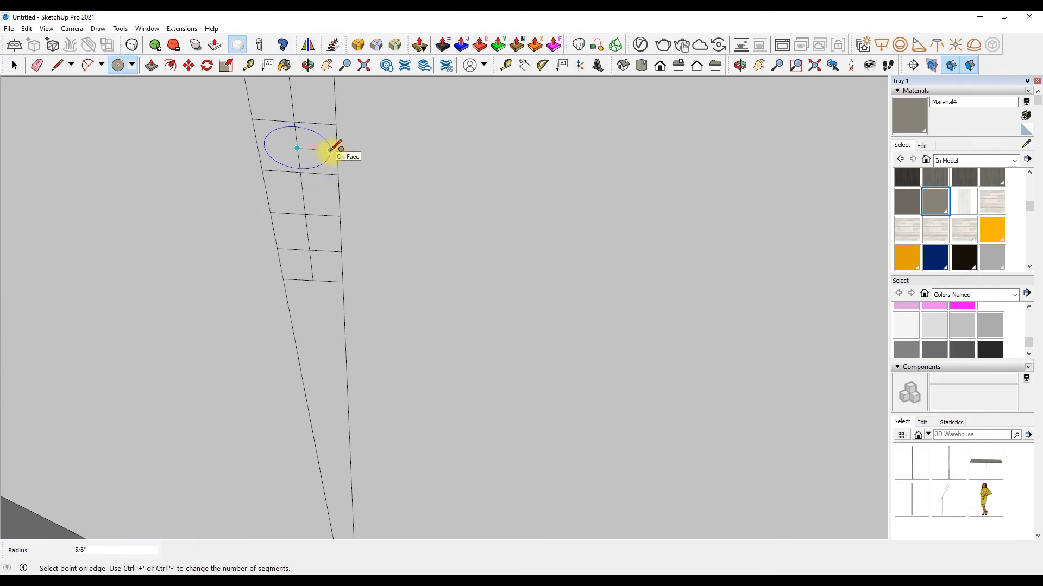
click(297, 147)
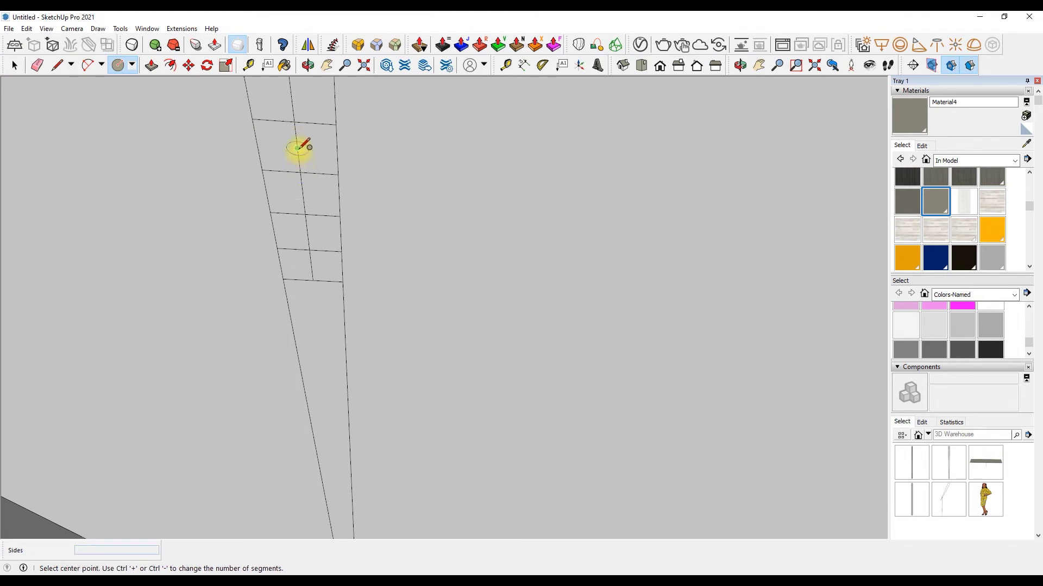
click(297, 147)
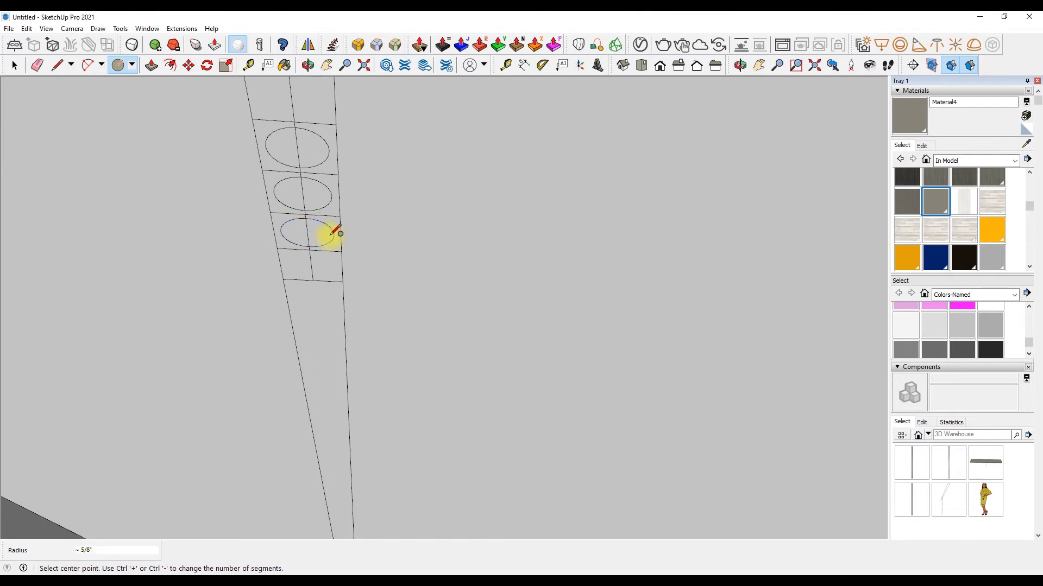
scroll(303, 140, down, 3)
scroll(309, 158, down, 2)
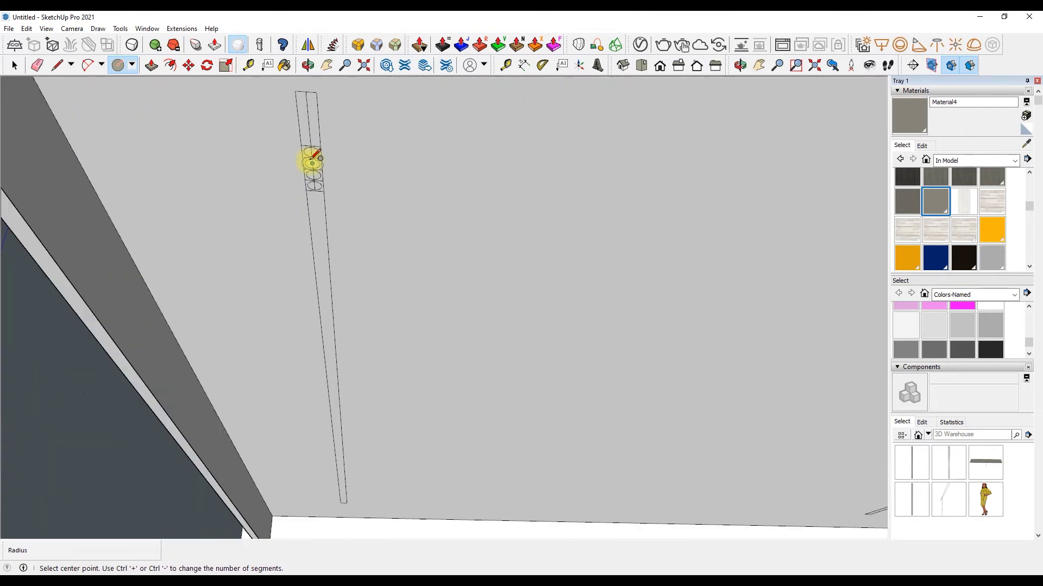
scroll(304, 152, up, 5)
Erase the grid divider lines between the stacked circles.
key(e)
scroll(262, 110, up, 1)
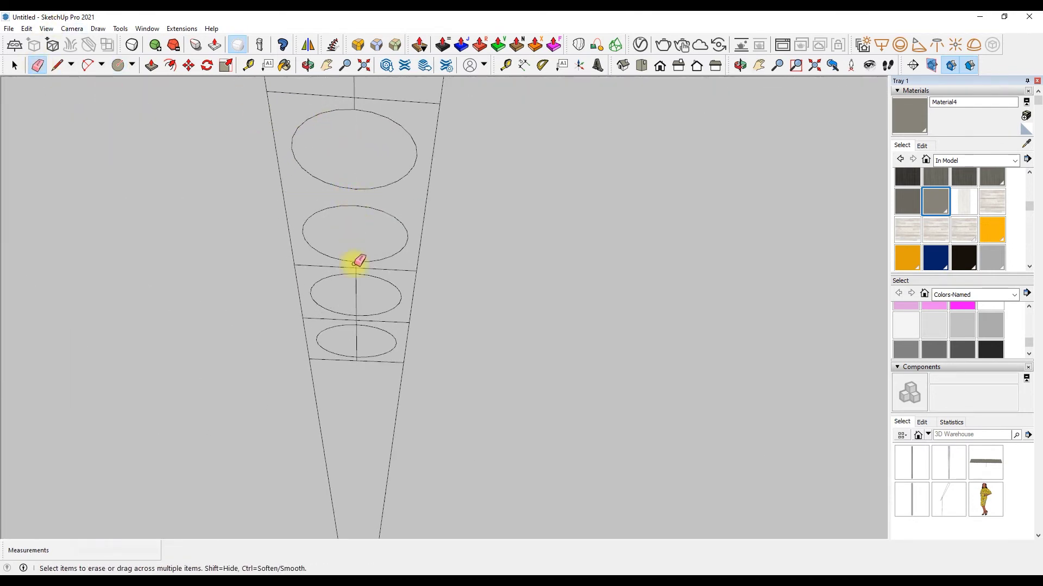
click(358, 318)
scroll(353, 337, up, 1)
scroll(351, 357, up, 1)
scroll(354, 361, down, 3)
scroll(341, 196, up, 2)
scroll(334, 217, down, 2)
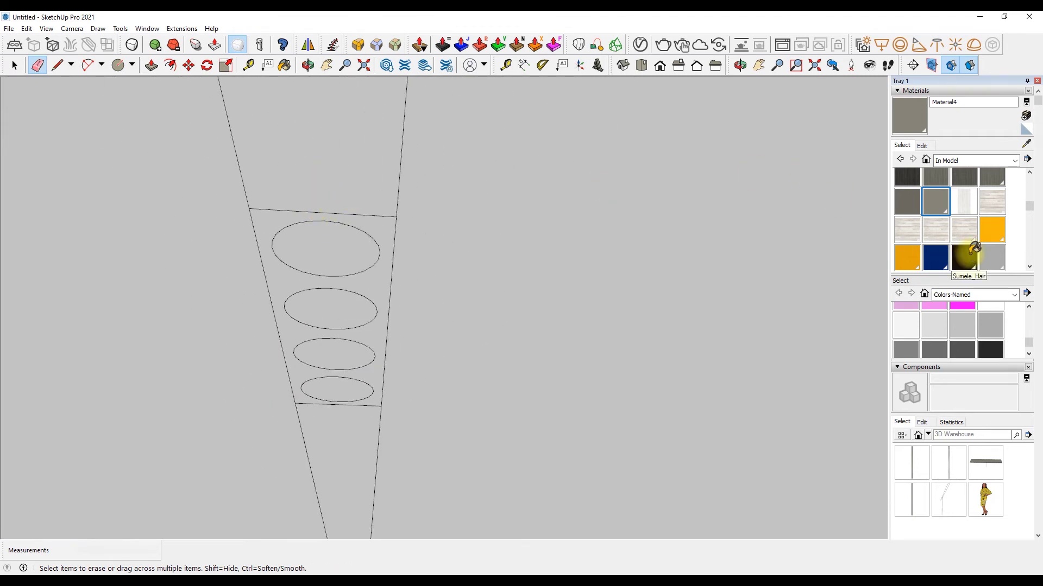
click(972, 250)
Paint the strip 0136_Charcoal and all four circles 0121_MediumOrchid.
click(363, 223)
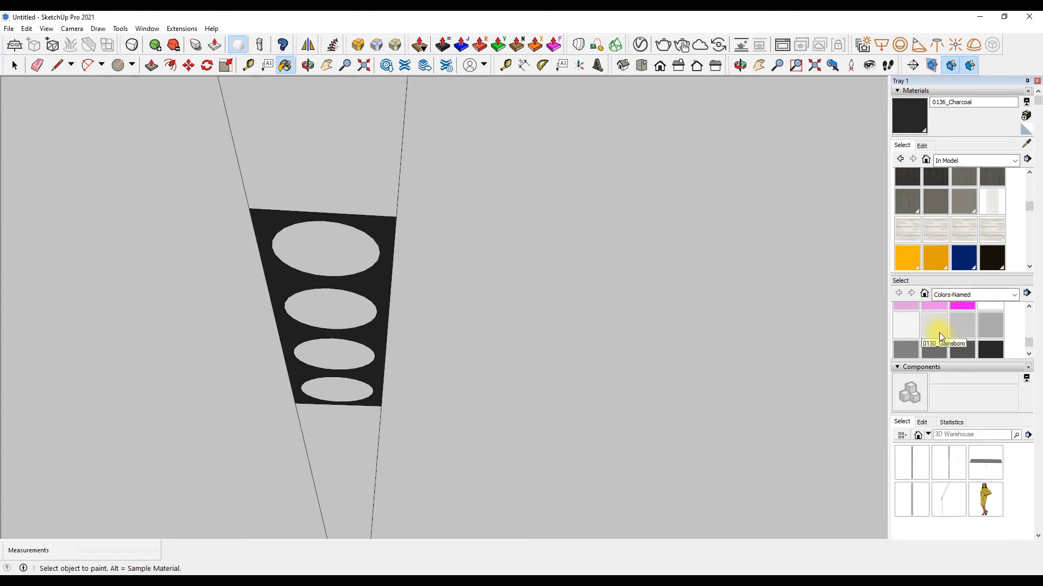
scroll(941, 334, up, 2)
click(906, 332)
click(326, 249)
click(331, 310)
click(334, 354)
click(337, 390)
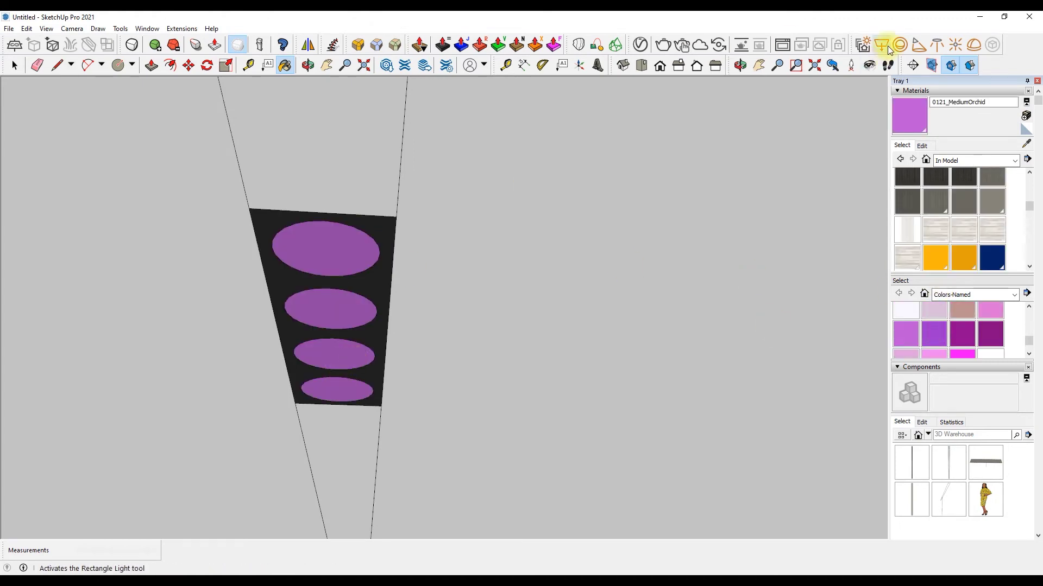
Add a V-Ray spot light at the bottom circle and copy it to the second and top circles.
click(338, 387)
click(189, 65)
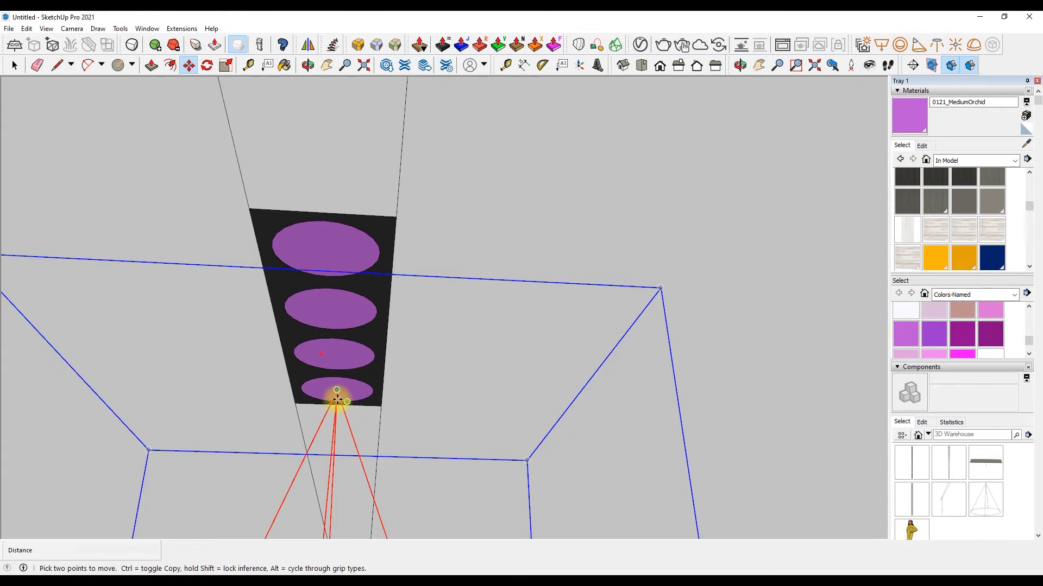
click(337, 389)
key(ctrl)
click(333, 352)
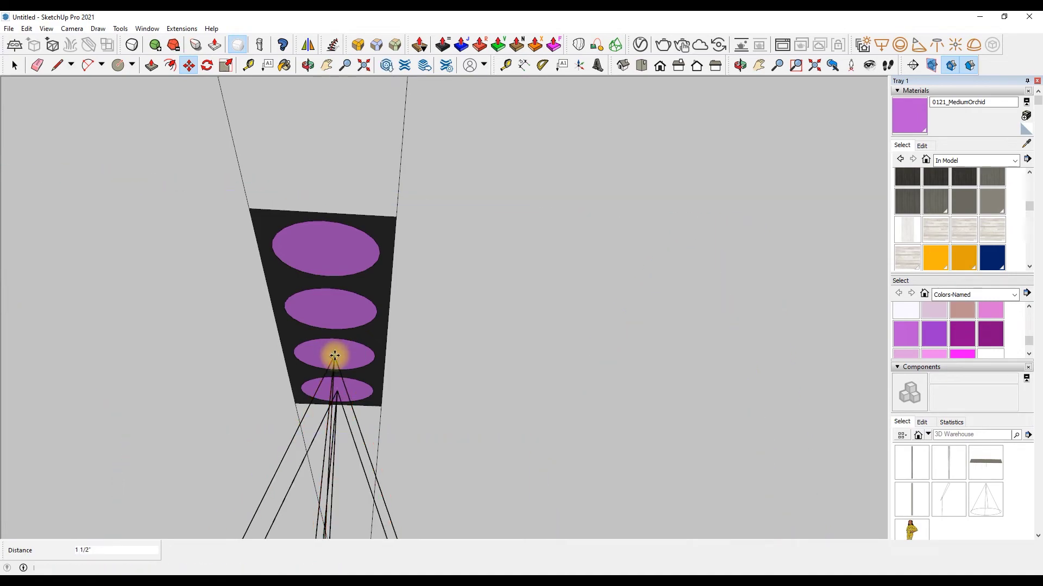
click(328, 313)
click(330, 249)
scroll(330, 249, down, 3)
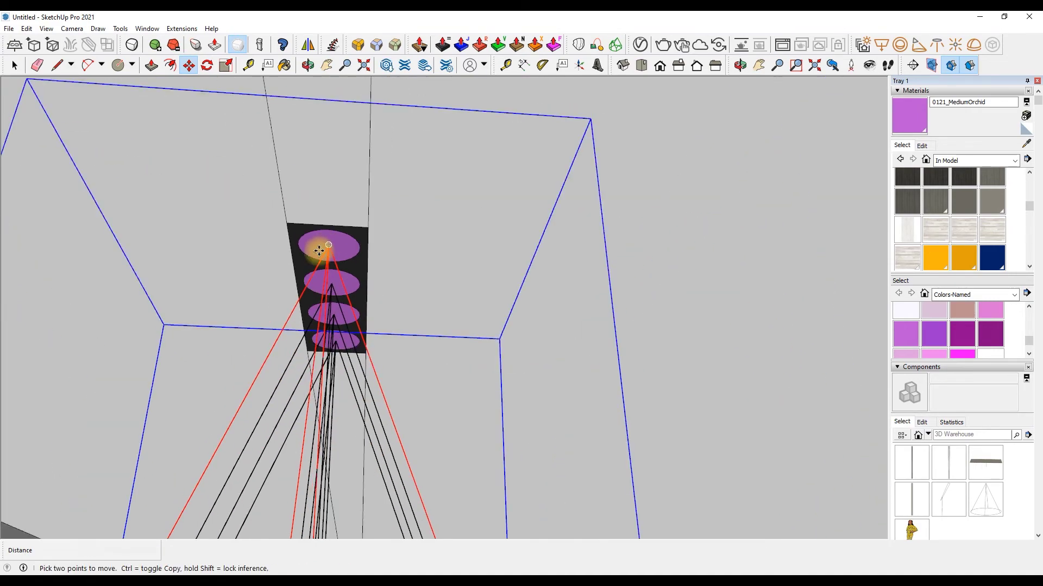
scroll(348, 245, up, 3)
key(space)
scroll(359, 241, up, 2)
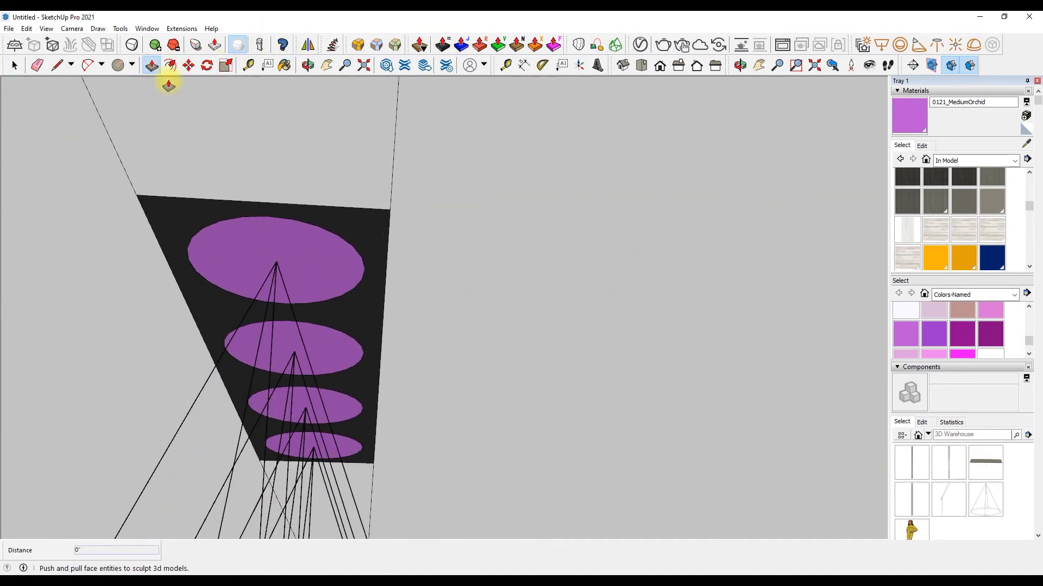
Push/Pull the charcoal strip into a thin black slab.
click(152, 66)
click(355, 242)
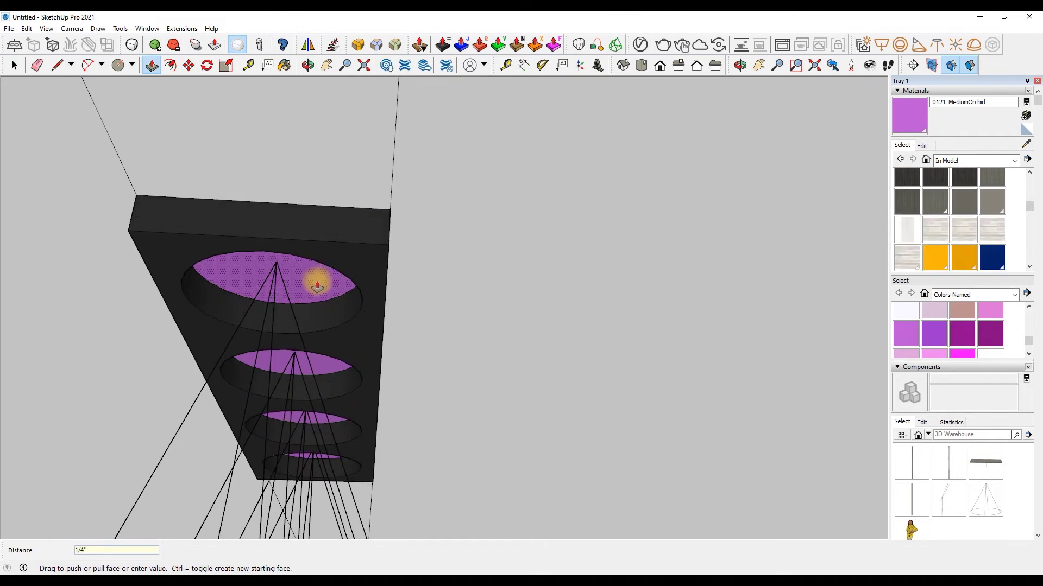
key(Escape)
click(372, 272)
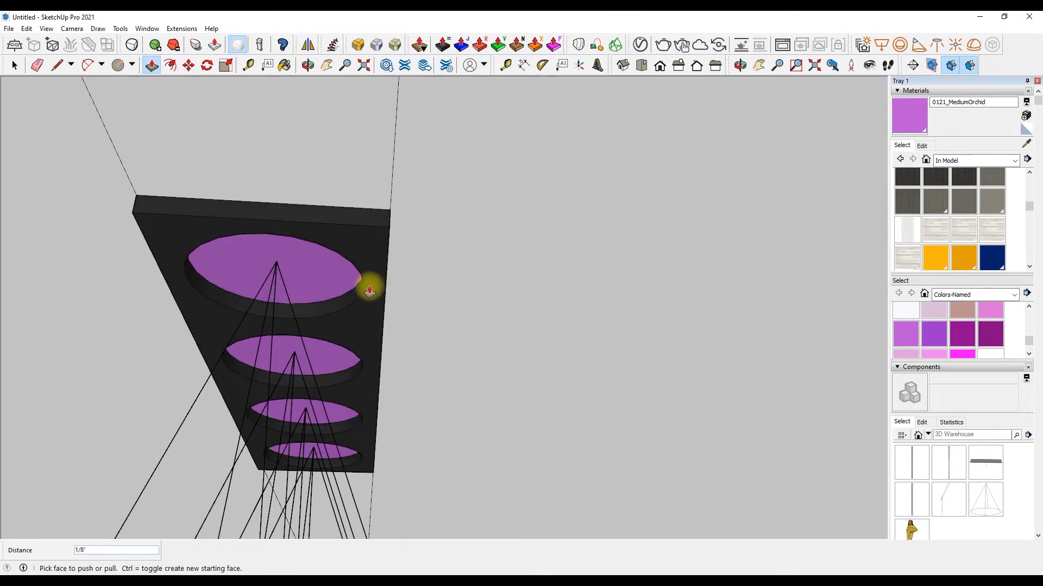
click(352, 281)
key(space)
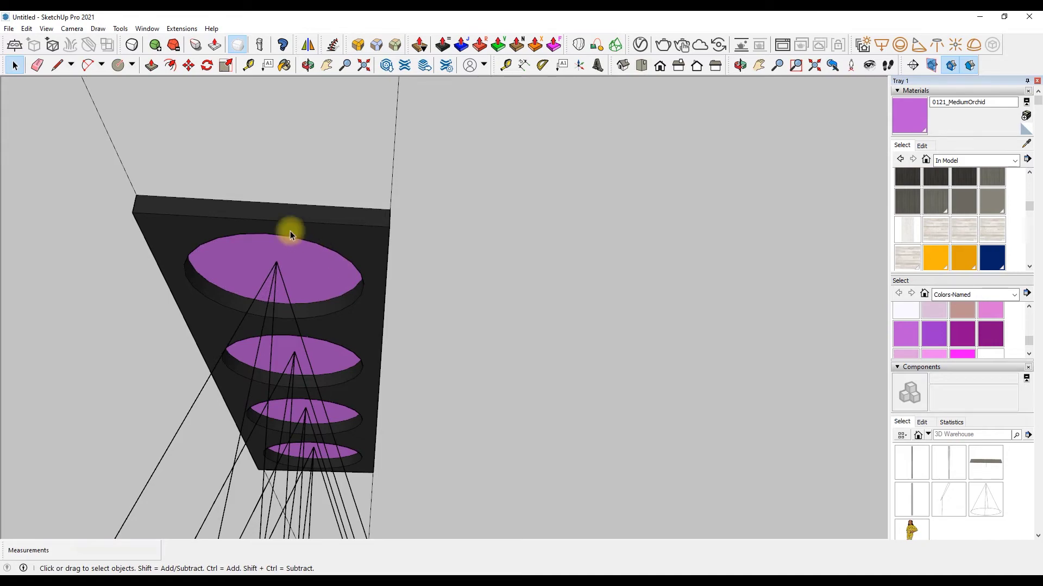
scroll(297, 372, down, 2)
scroll(333, 274, down, 6)
Inside the light fixture, push the top and second purple discs flush with the slab.
click(236, 380)
double_click(235, 375)
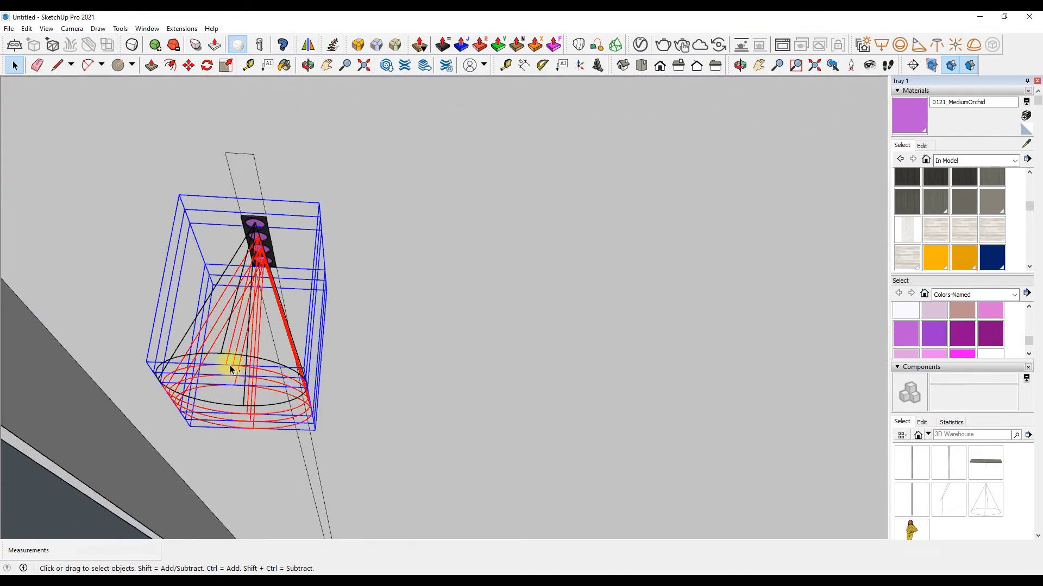
scroll(266, 239, up, 5)
scroll(262, 230, up, 2)
key(p)
click(239, 253)
click(302, 239)
click(306, 358)
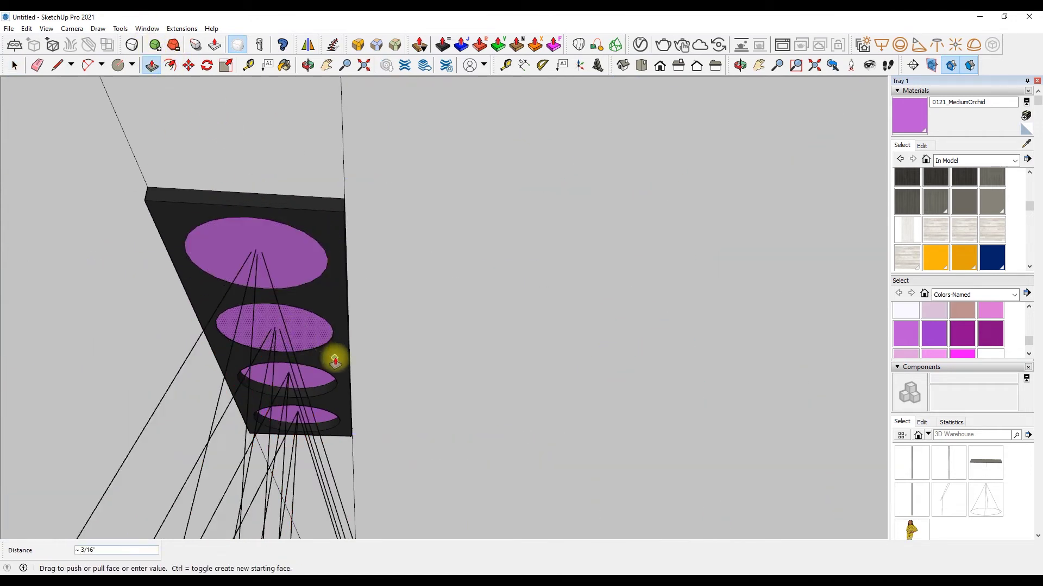
click(320, 405)
key(space)
Raise the purple discs slightly out of the slab, repeating the extrusion on each.
key(p)
click(325, 415)
click(313, 391)
double_click(277, 326)
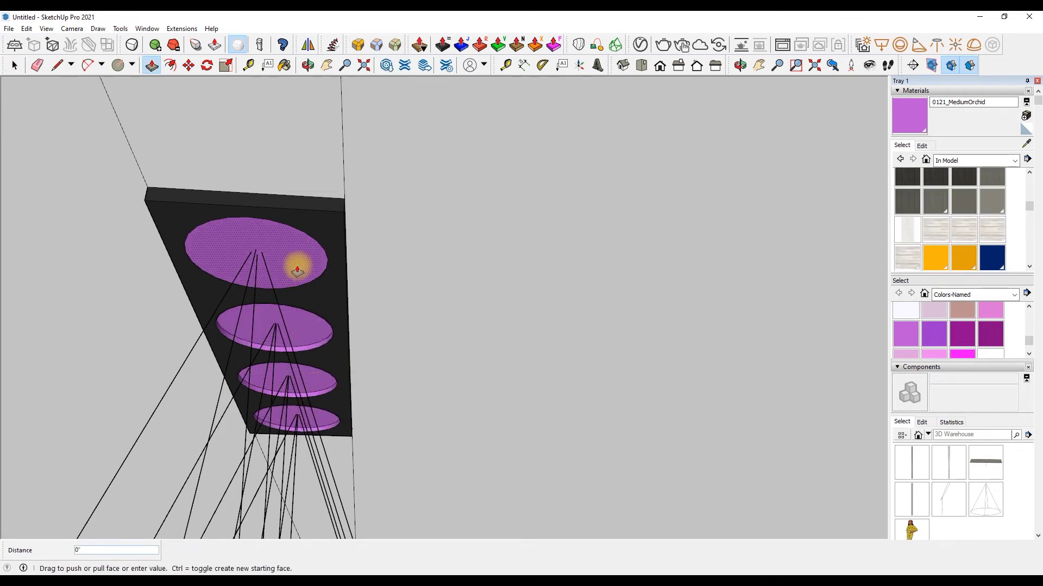
double_click(296, 264)
key(space)
Move the spotlights down to sit beneath the raised discs.
click(296, 366)
click(289, 386)
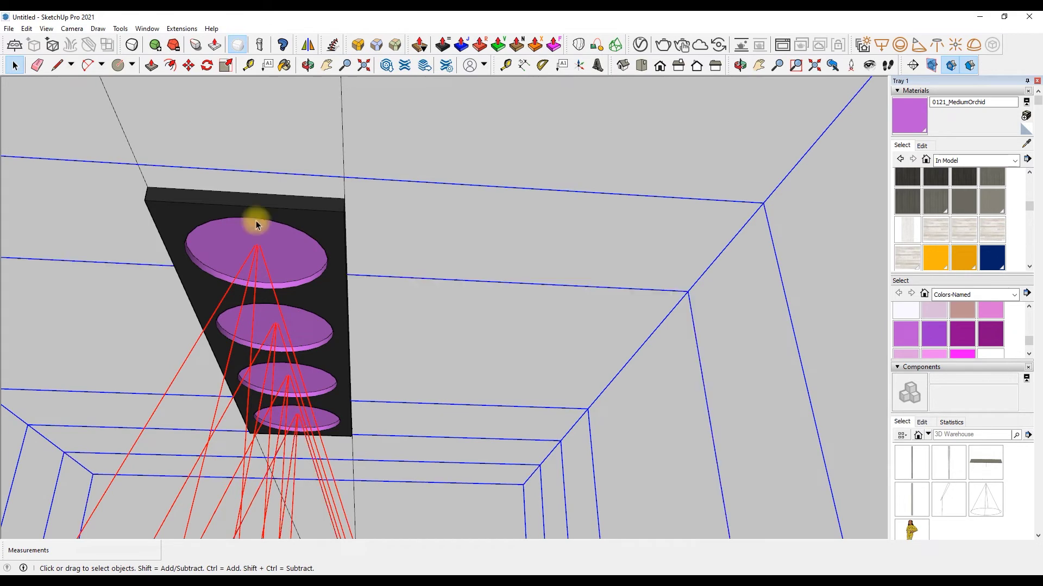
key(m)
click(261, 294)
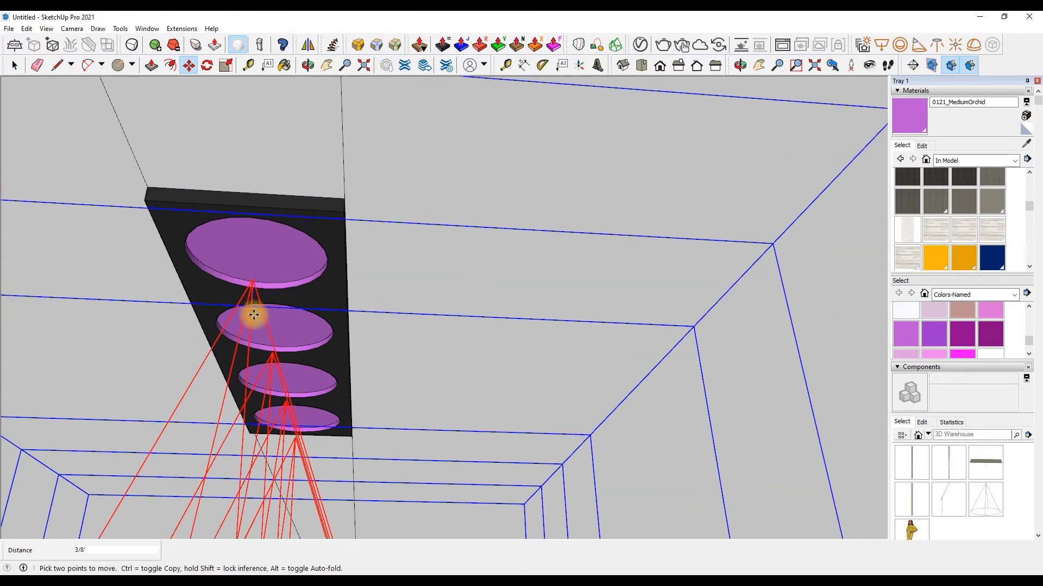
In the V-Ray Asset Editor, add an Emissive layer to the 0121_MediumOrchid material.
click(641, 45)
drag(587, 138, 684, 152)
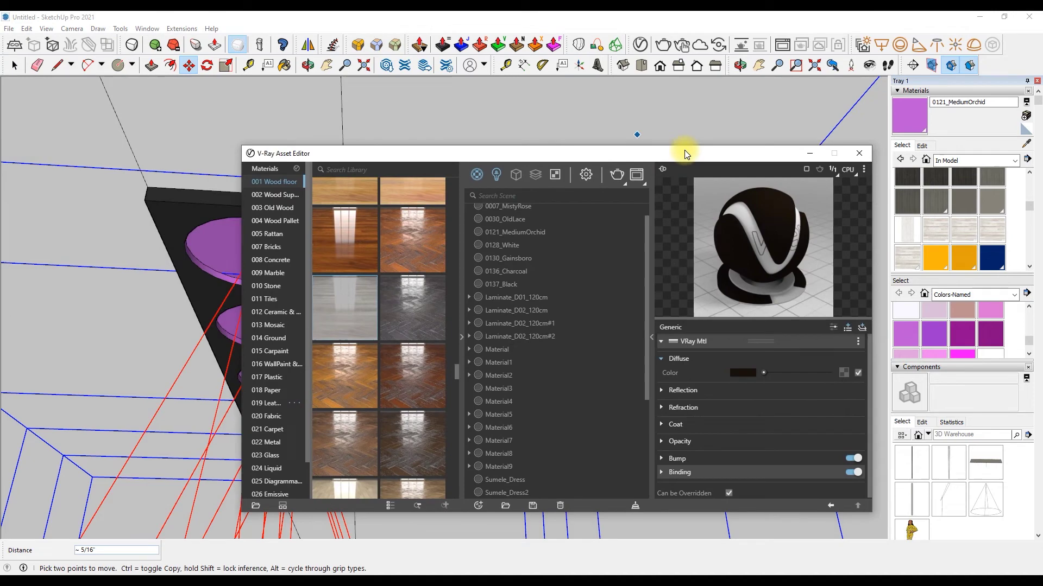
click(1025, 144)
click(217, 238)
click(861, 328)
click(836, 353)
scroll(347, 173, down, 3)
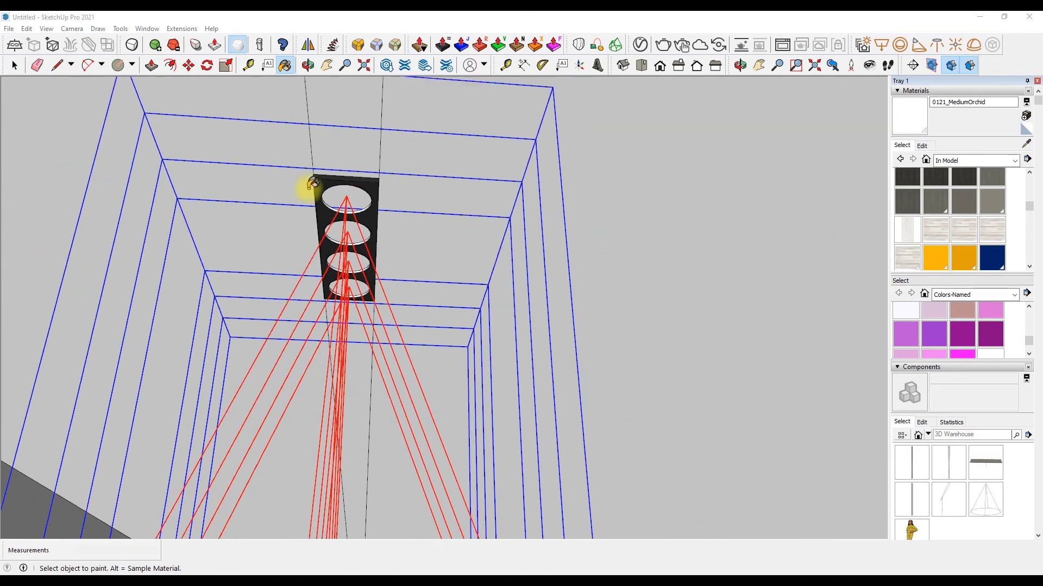
scroll(303, 218, down, 5)
key(space)
scroll(311, 250, up, 5)
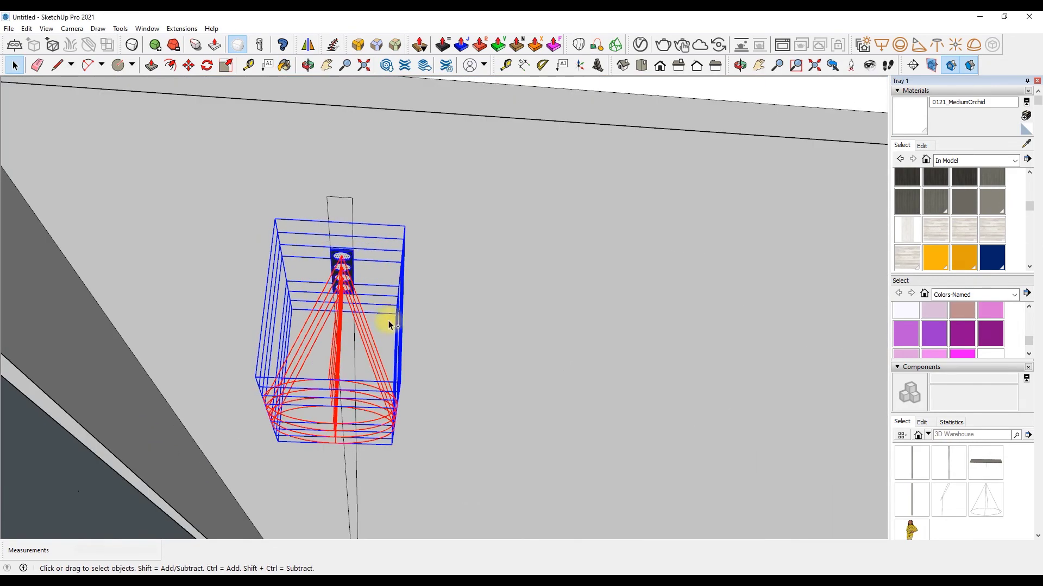
scroll(389, 325, up, 3)
scroll(296, 275, up, 3)
Make the light fixture a component and place a copy on the ceiling.
key(g)
key(Return)
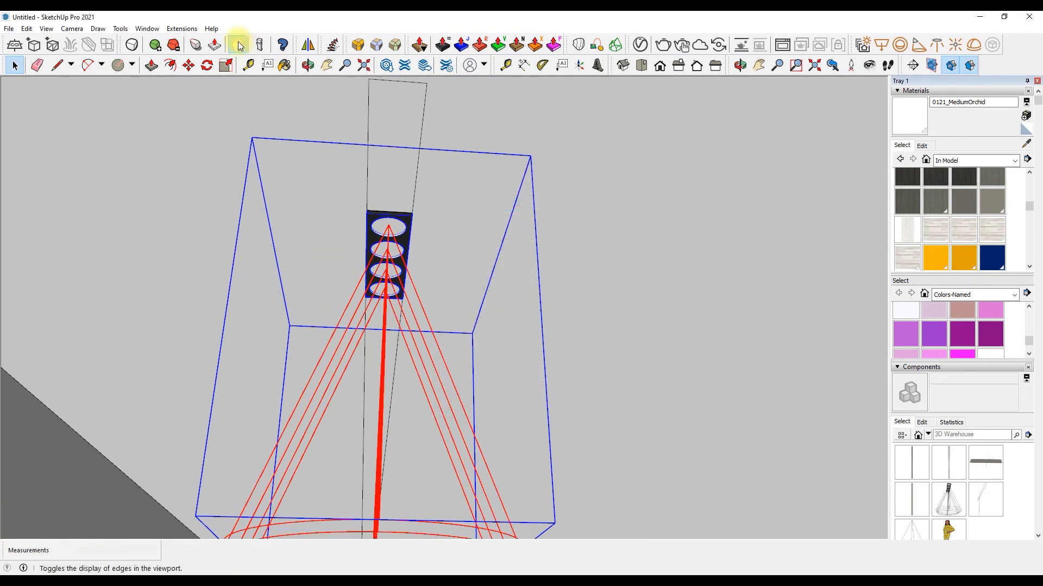
key(m)
click(387, 213)
key(ctrl)
scroll(380, 217, down, 5)
middle_drag(445, 250, 500, 277)
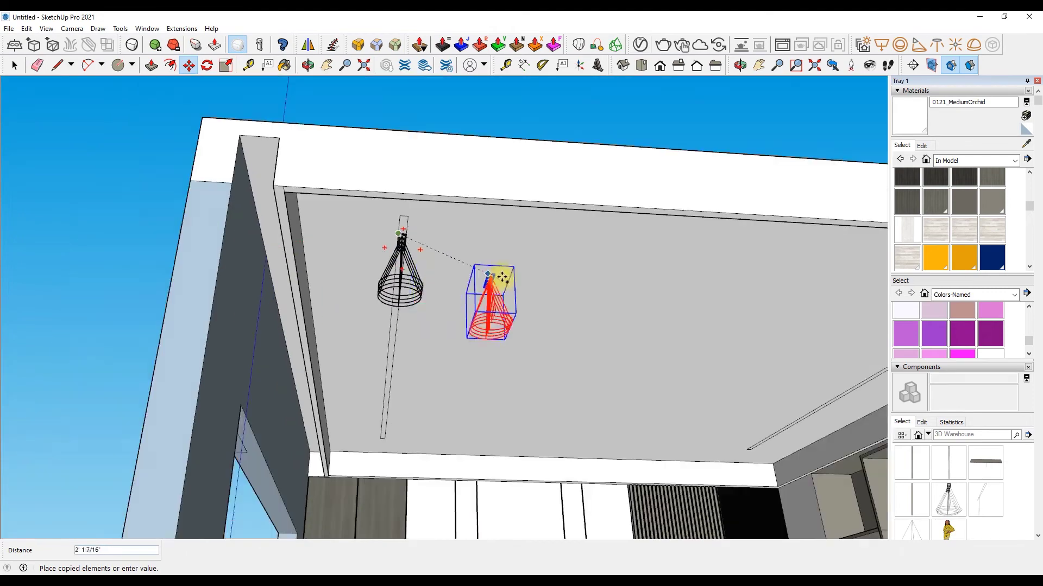
scroll(501, 278, down, 3)
click(166, 224)
Copy the black fixture onto the right ceiling track and to the track's end.
key(ctrl)
middle_drag(326, 244, 644, 279)
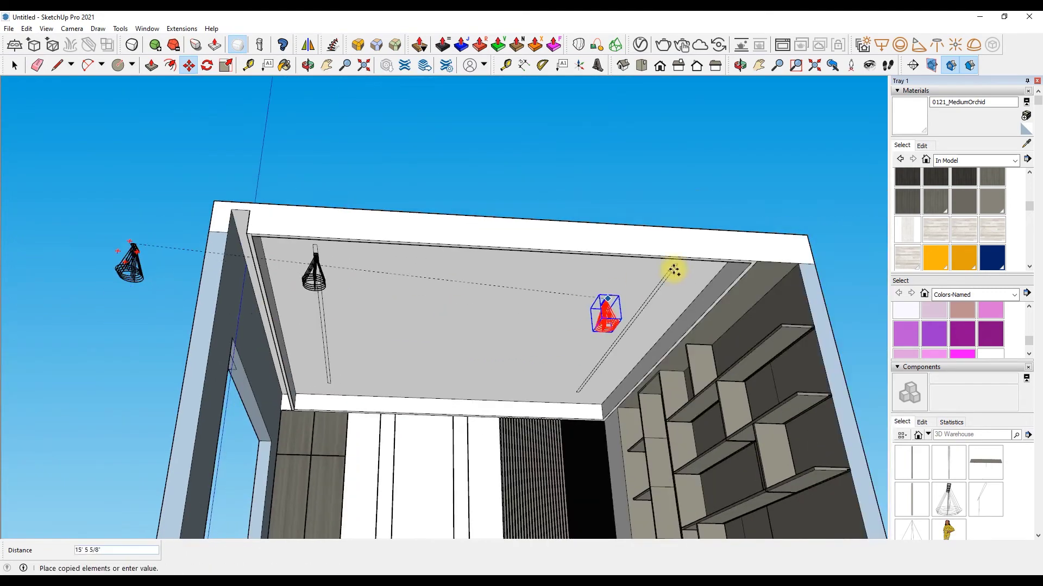
scroll(644, 280, up, 3)
scroll(663, 275, up, 2)
click(663, 274)
click(668, 274)
scroll(623, 343, down, 4)
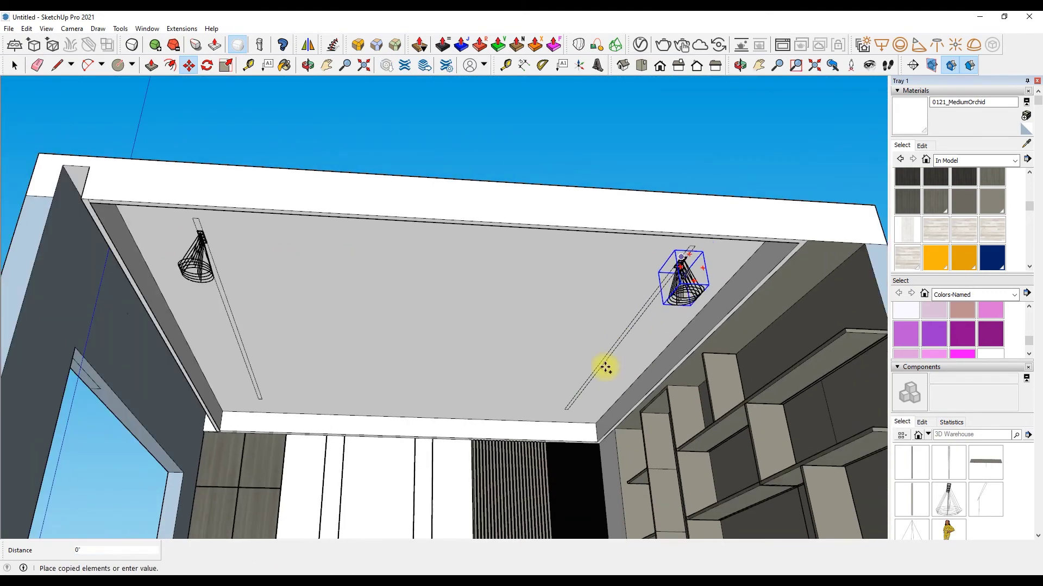
scroll(623, 344, up, 5)
scroll(570, 372, up, 3)
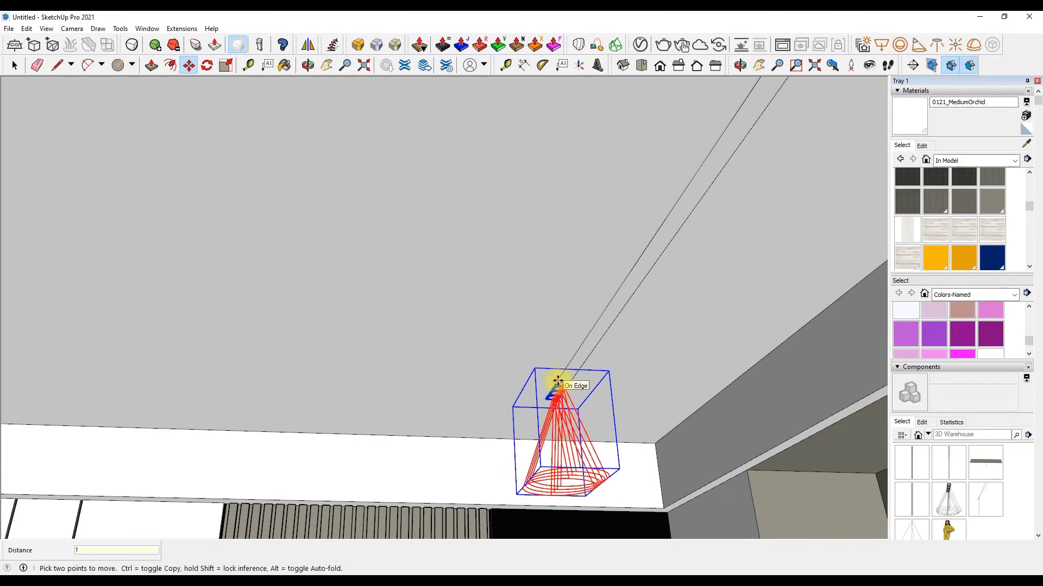
scroll(565, 369, up, 1)
click(568, 354)
scroll(489, 362, down, 5)
scroll(337, 333, up, 3)
click(336, 334)
scroll(279, 330, down, 3)
key(space)
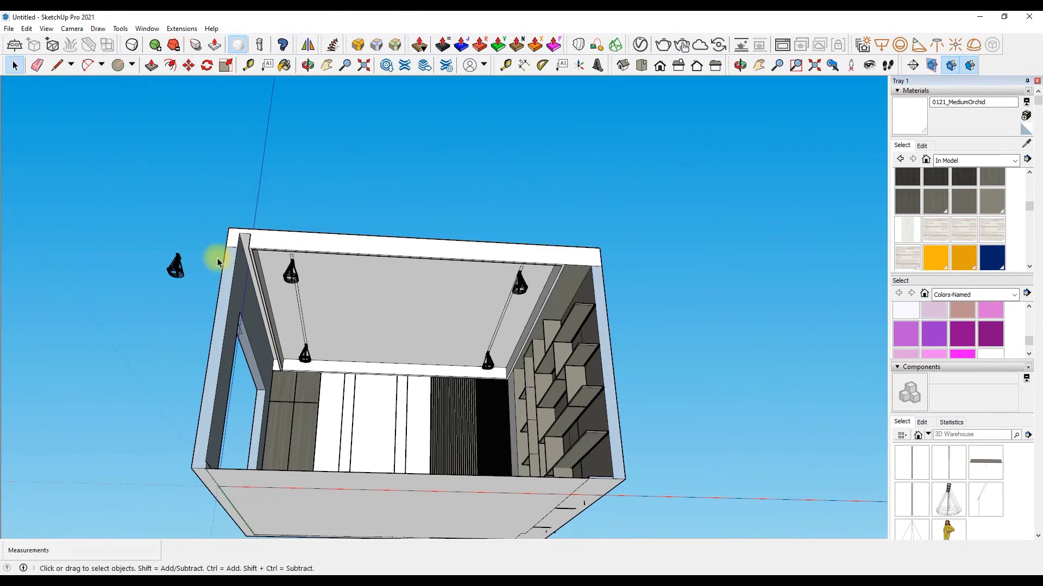
scroll(235, 226, up, 3)
scroll(361, 221, up, 2)
Copy the pendant lamp to a lower position on the rod.
click(191, 66)
scroll(360, 237, up, 3)
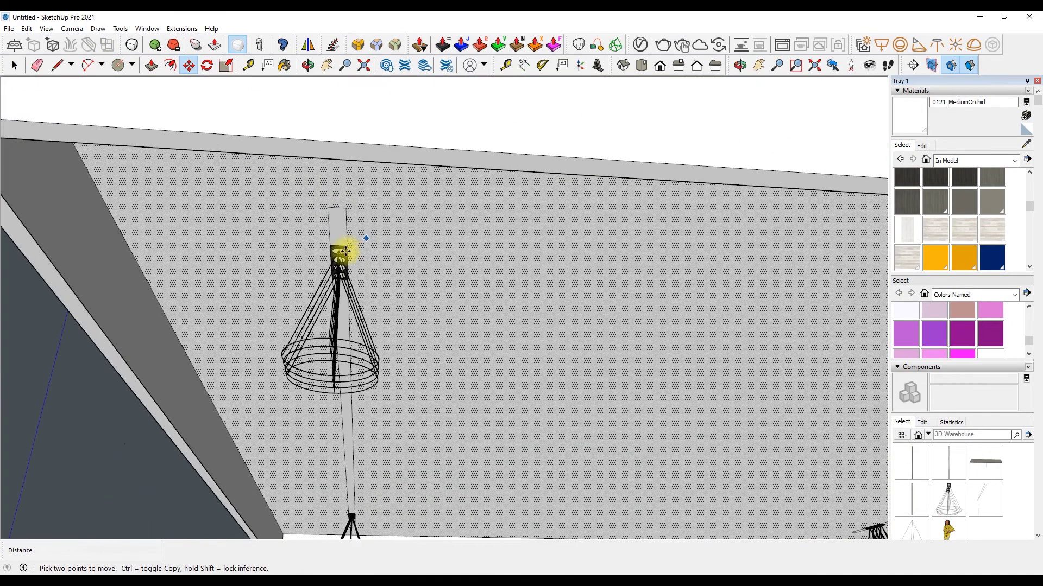
scroll(351, 240, up, 2)
click(351, 239)
scroll(365, 158, down, 3)
scroll(368, 272, down, 2)
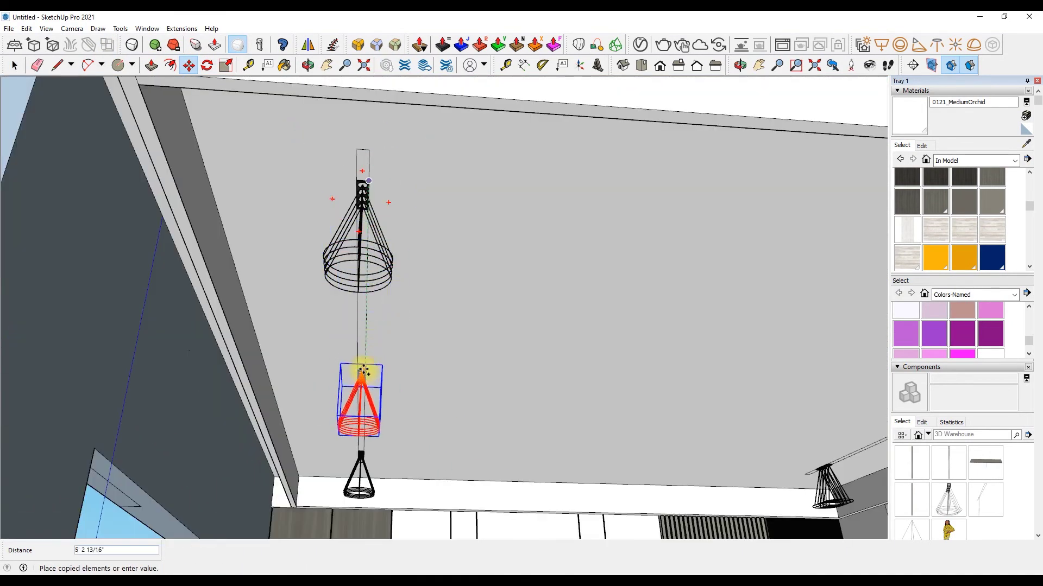
click(363, 386)
scroll(362, 387, up, 4)
key(q)
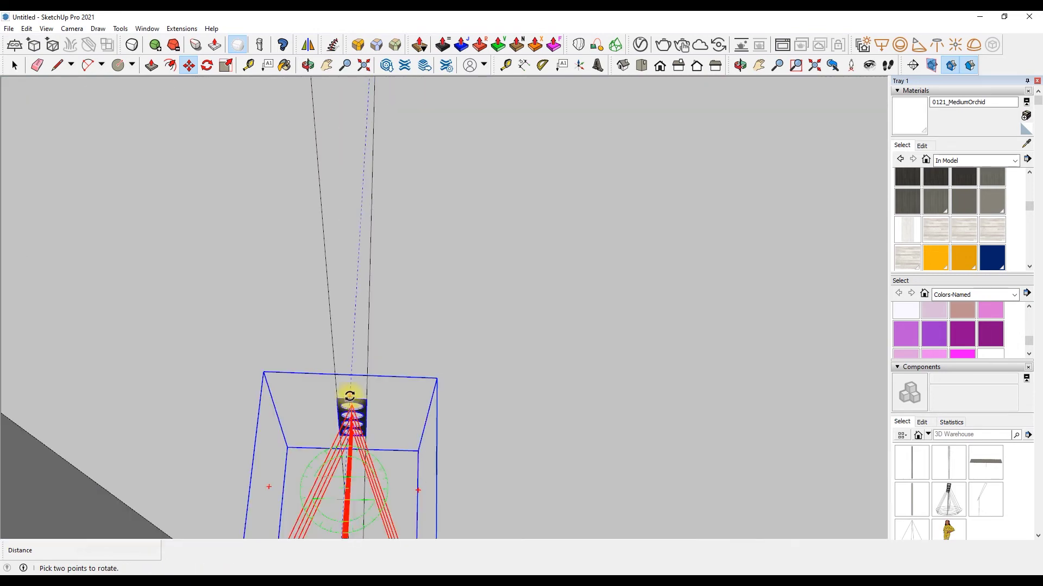
key(space)
click(352, 385)
Place another pendant lamp copy further along the rod.
key(m)
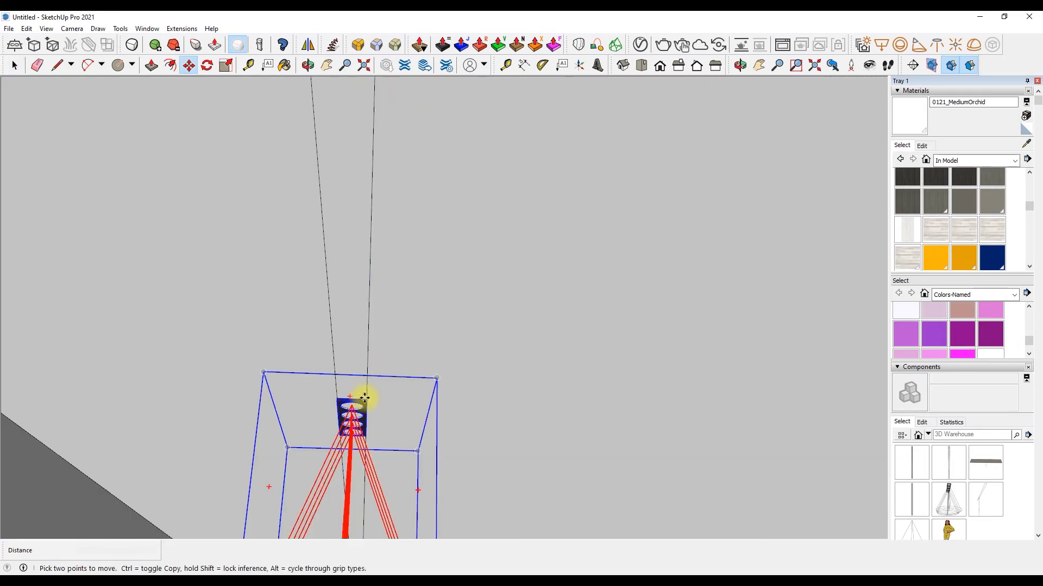
click(362, 400)
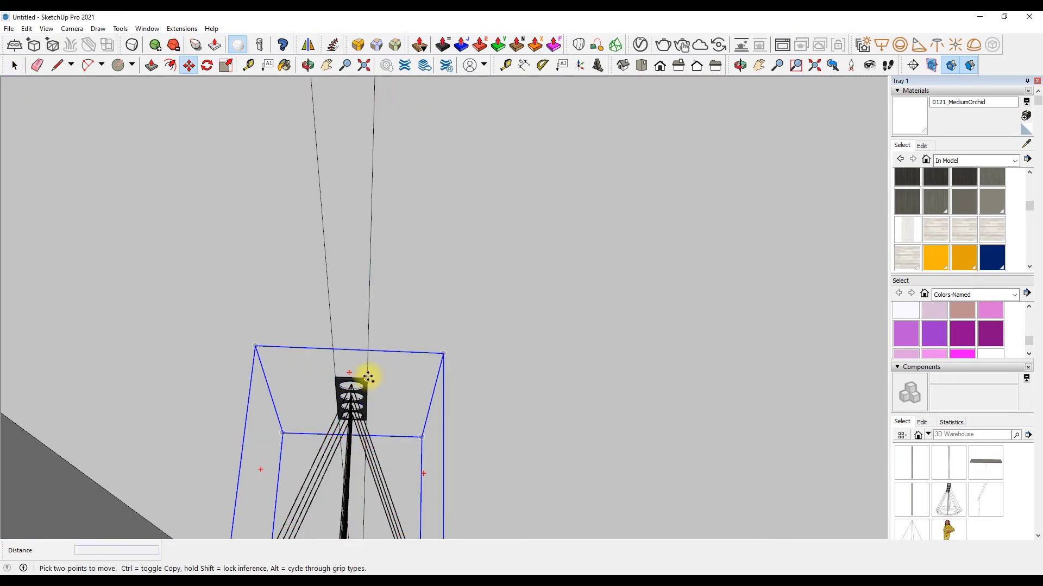
key(ctrl)
scroll(369, 380, down, 6)
click(462, 380)
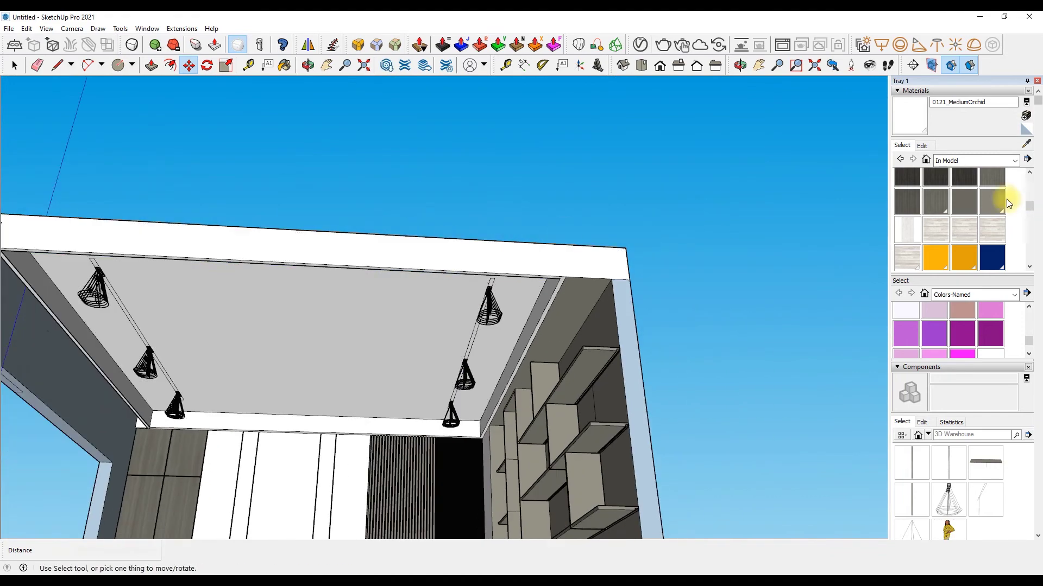
Sample the charcoal material from a lamp and paint the lamp rod with it.
click(1025, 144)
scroll(444, 308, up, 5)
click(507, 256)
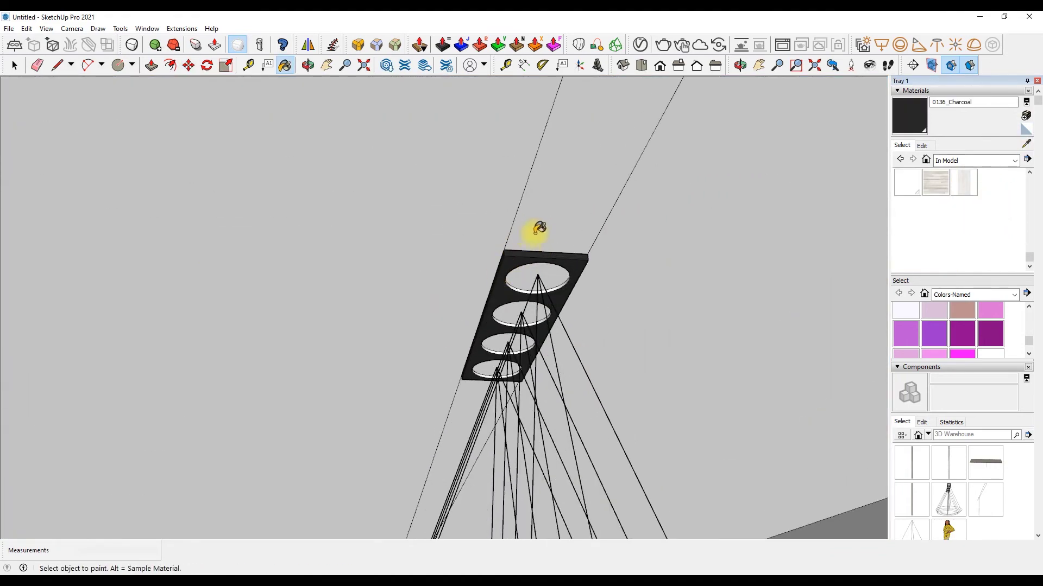
scroll(543, 232, down, 6)
middle_drag(552, 232, 302, 209)
scroll(255, 231, up, 5)
click(255, 233)
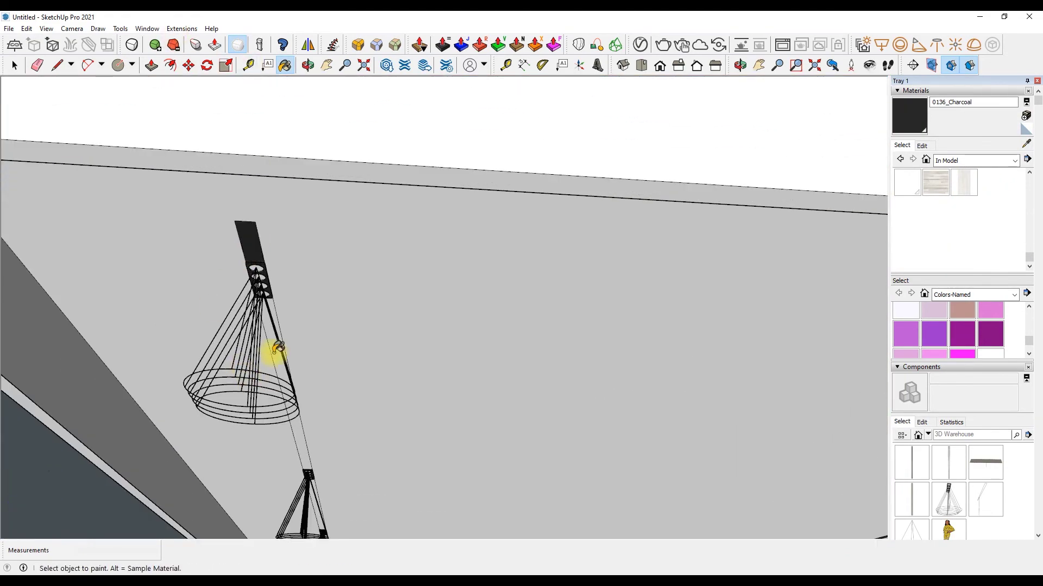
scroll(272, 348, down, 4)
Push/Pull the rod's faces to thicken it, including a 1-inch push.
click(151, 65)
scroll(232, 263, up, 2)
scroll(298, 304, up, 3)
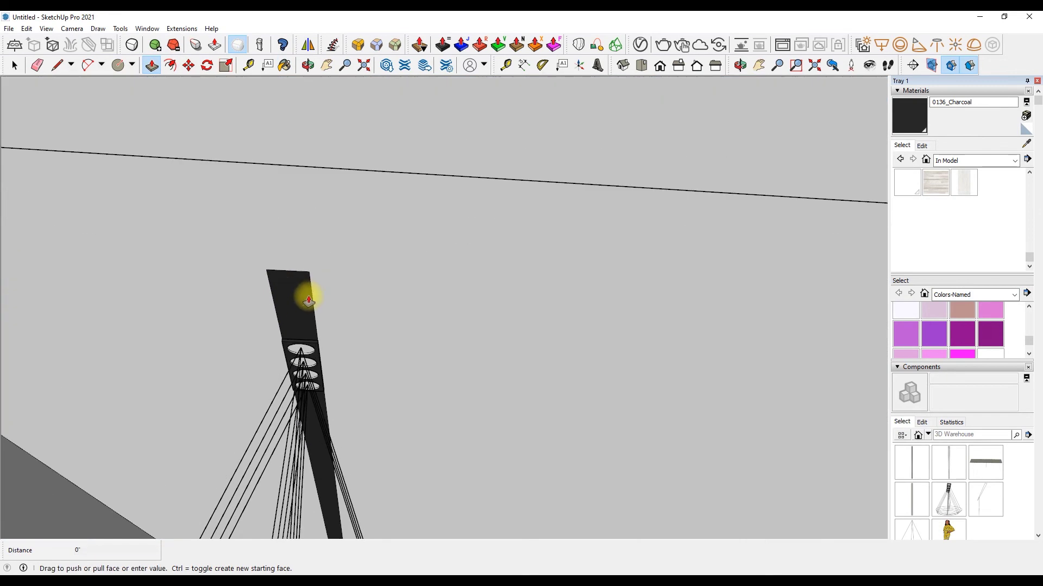
click(288, 299)
key(space)
key(p)
click(282, 340)
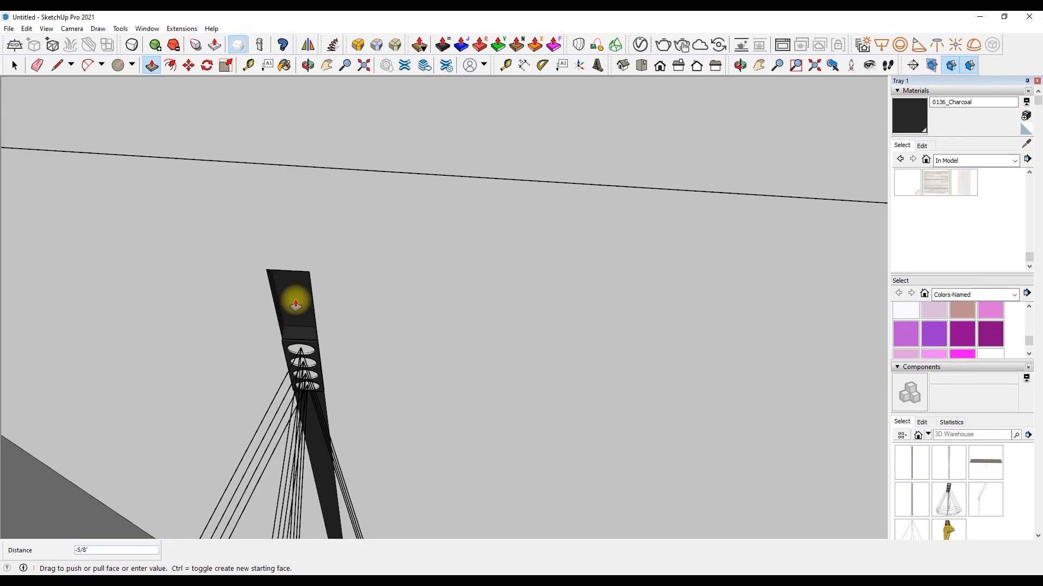
key(Return)
scroll(295, 304, down, 3)
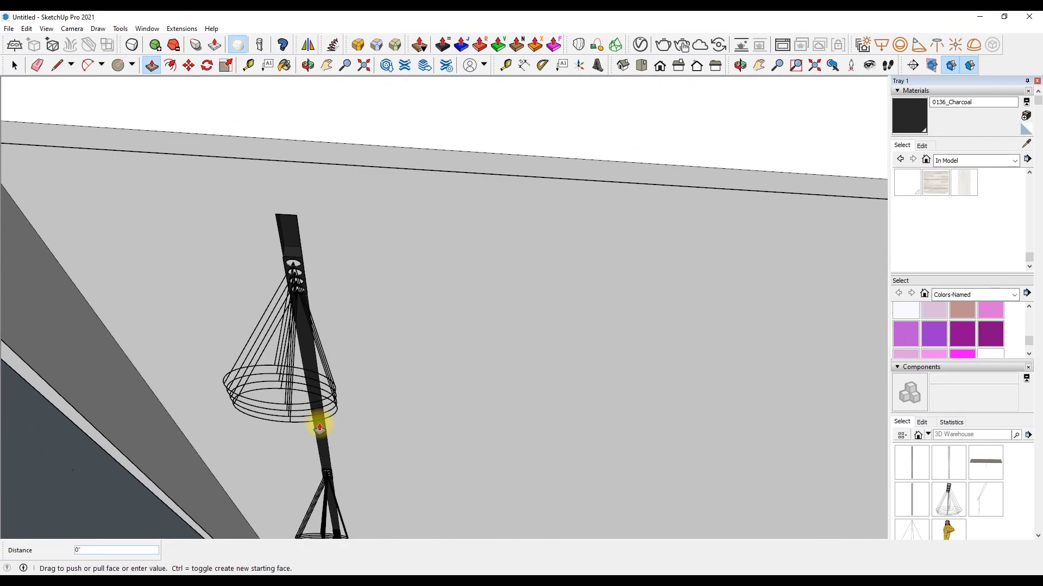
key(Return)
scroll(240, 296, down, 5)
scroll(736, 328, up, 5)
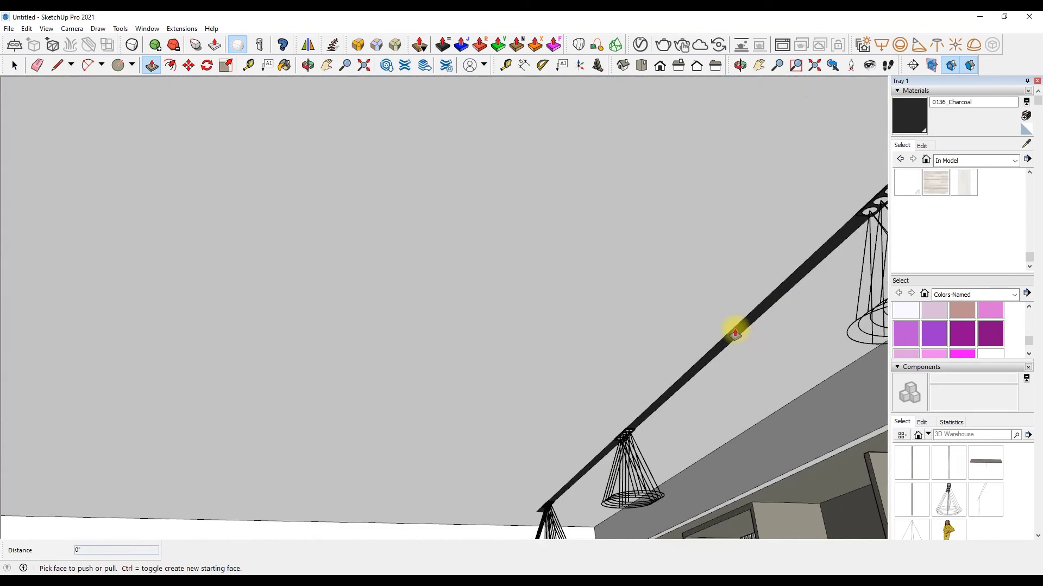
Select the three ceiling lamps together with the left track.
middle_drag(735, 328, 444, 315)
key(space)
scroll(559, 272, down, 3)
scroll(449, 489, up, 3)
scroll(496, 365, down, 5)
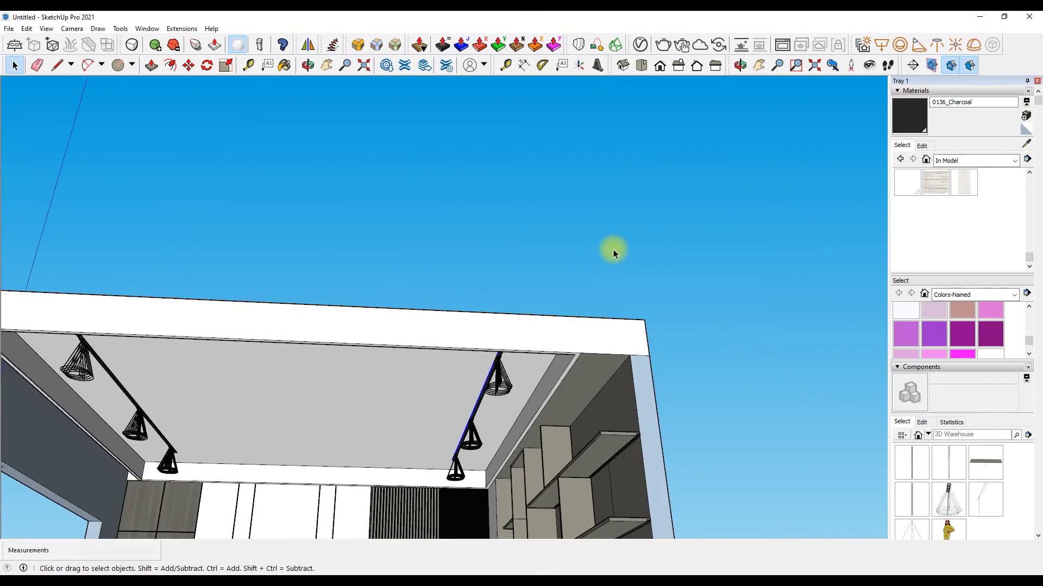
scroll(504, 363, up, 2)
ctrl+click(504, 363)
ctrl+click(460, 445)
ctrl+click(441, 491)
scroll(441, 491, down, 3)
scroll(217, 456, up, 4)
ctrl+click(179, 388)
Raise the left track and its lamps slightly toward the ceiling.
key(m)
scroll(86, 181, up, 3)
scroll(152, 200, up, 4)
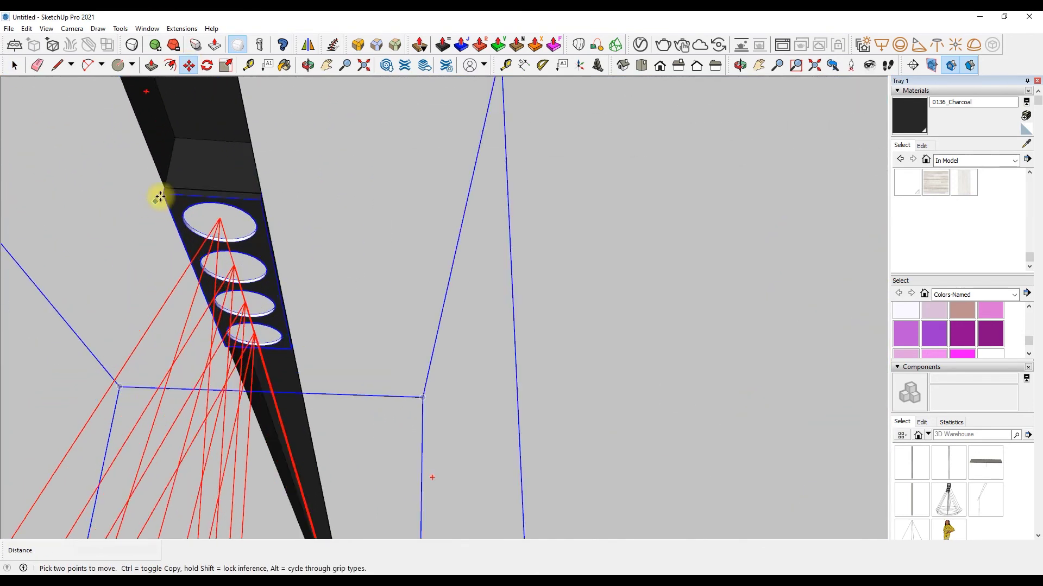
drag(167, 195, 170, 181)
Push/Pull the dark track's face to thicken it.
click(152, 65)
scroll(256, 234, down, 2)
click(239, 140)
scroll(261, 235, down, 3)
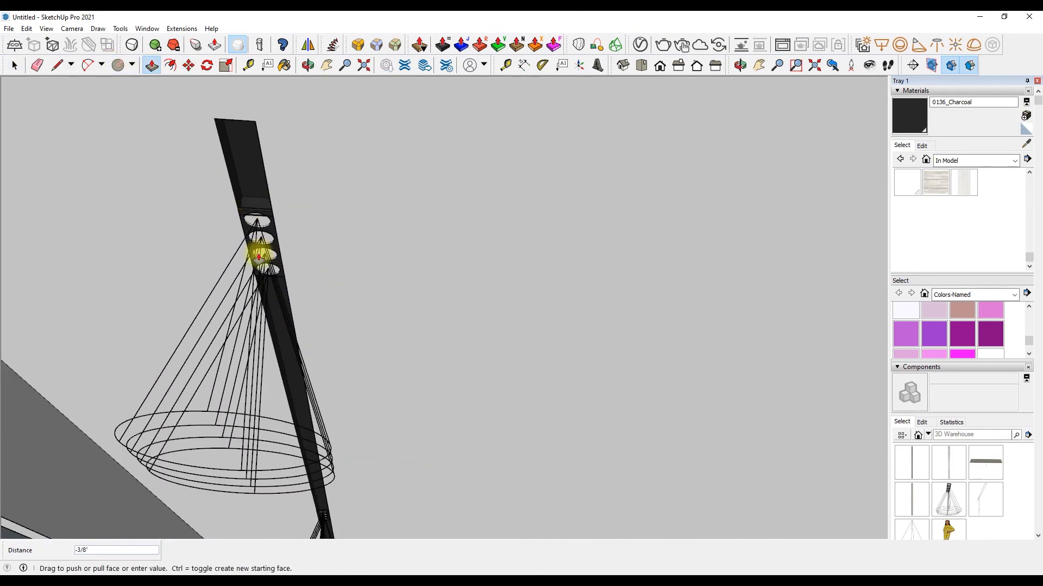
scroll(277, 354, up, 3)
scroll(275, 354, up, 3)
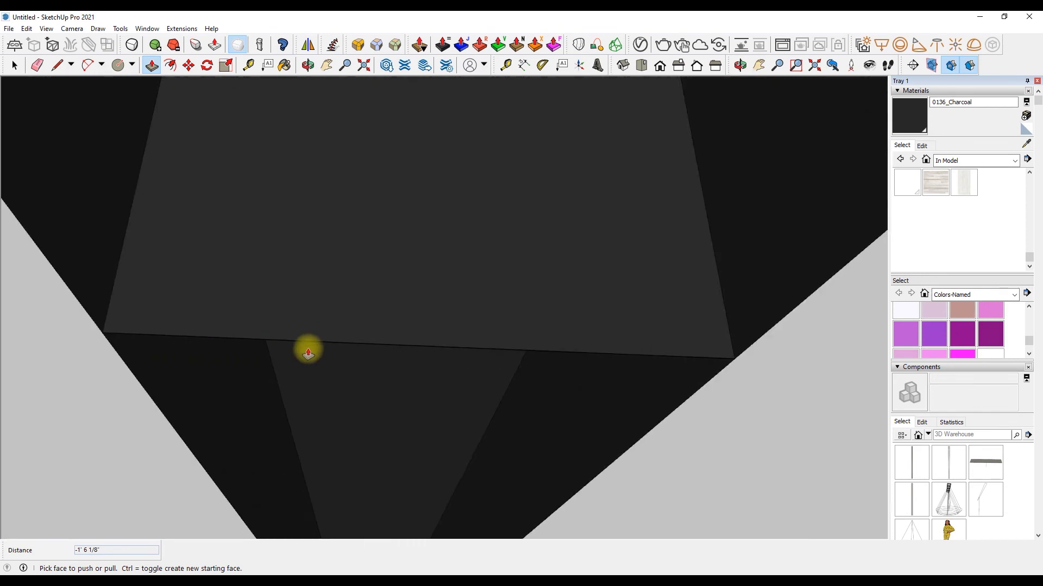
Switch to the Front view of the model.
key(e)
scroll(286, 340, down, 2)
scroll(305, 294, down, 3)
scroll(244, 285, down, 5)
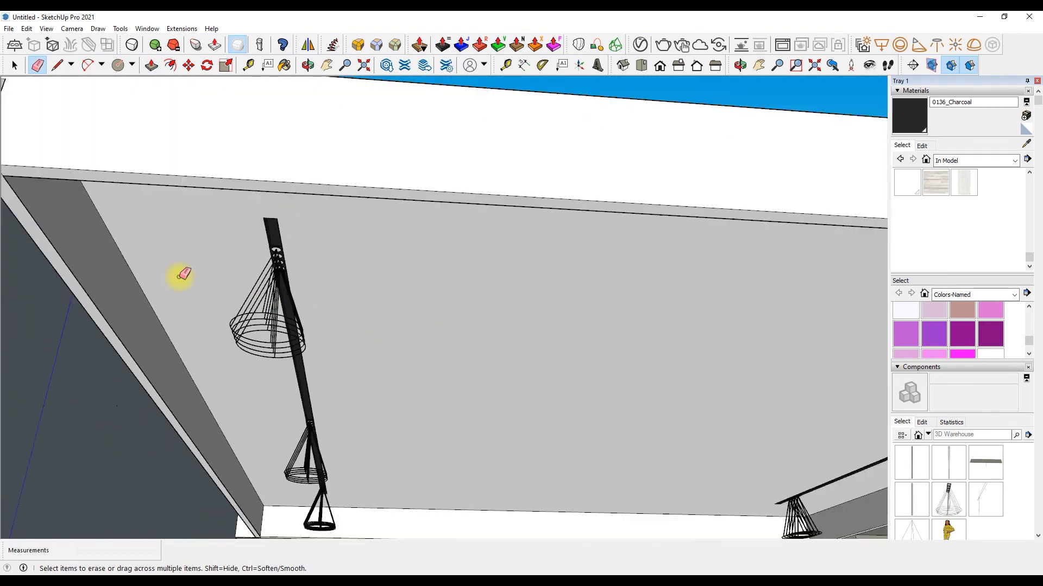
click(660, 65)
scroll(558, 214, up, 3)
scroll(565, 259, up, 3)
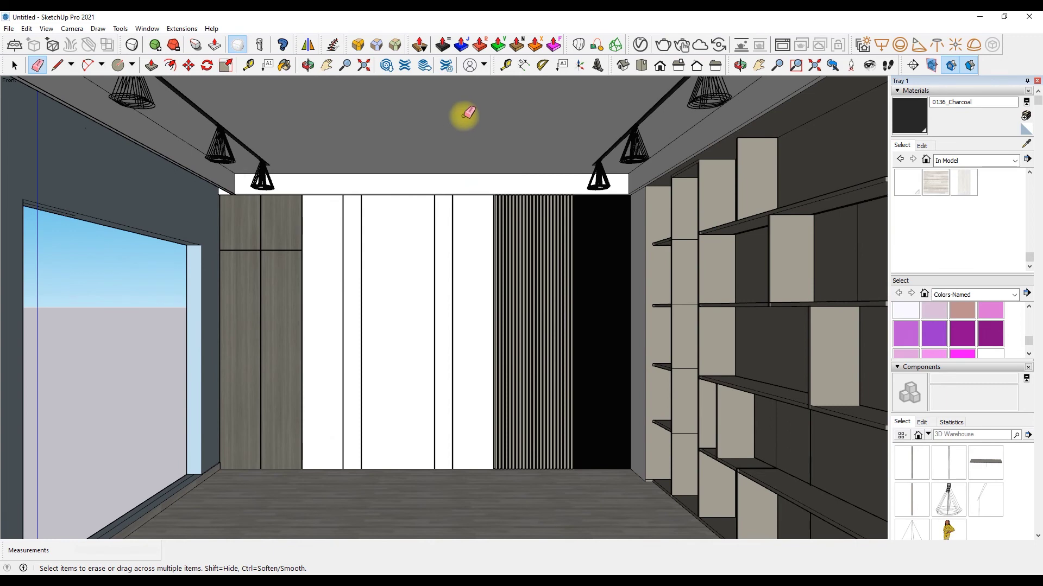
Give the V-Ray spot light Luminous Power (Lumens) units, Inverse decay and shadow radius 1.
click(640, 46)
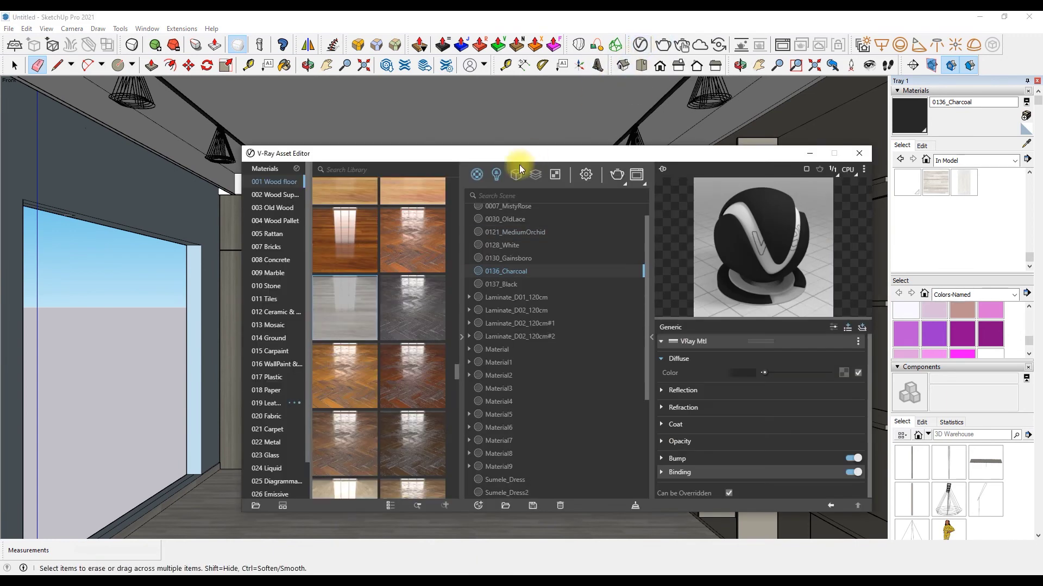
click(624, 237)
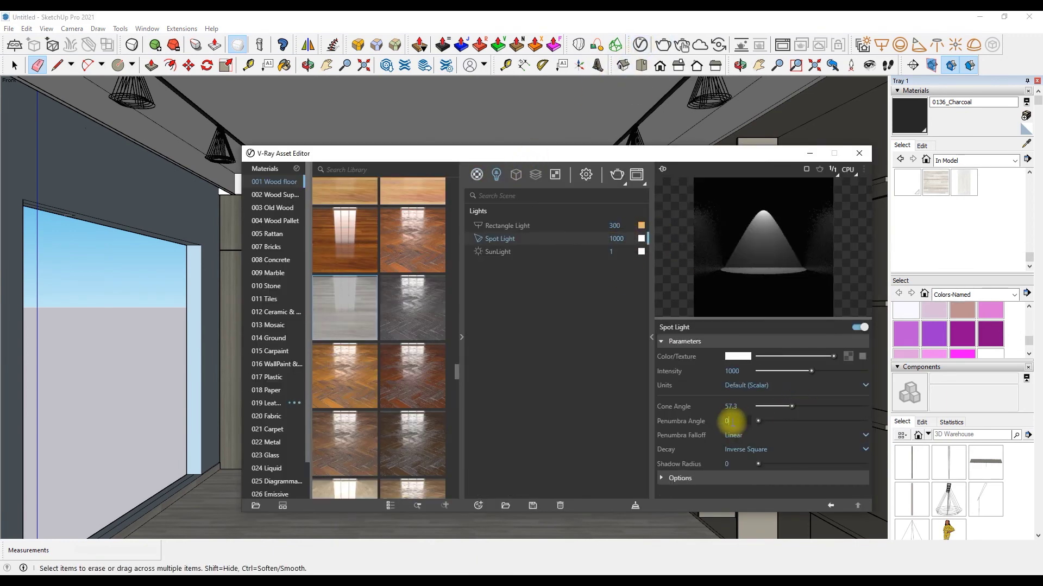
click(733, 385)
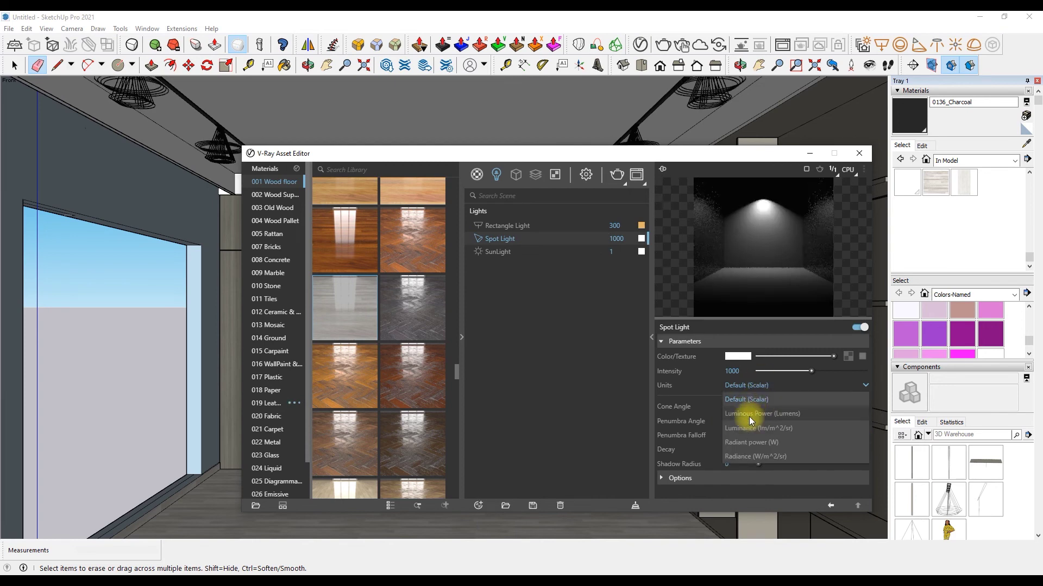
click(745, 414)
click(741, 450)
click(741, 408)
drag(762, 463, 769, 465)
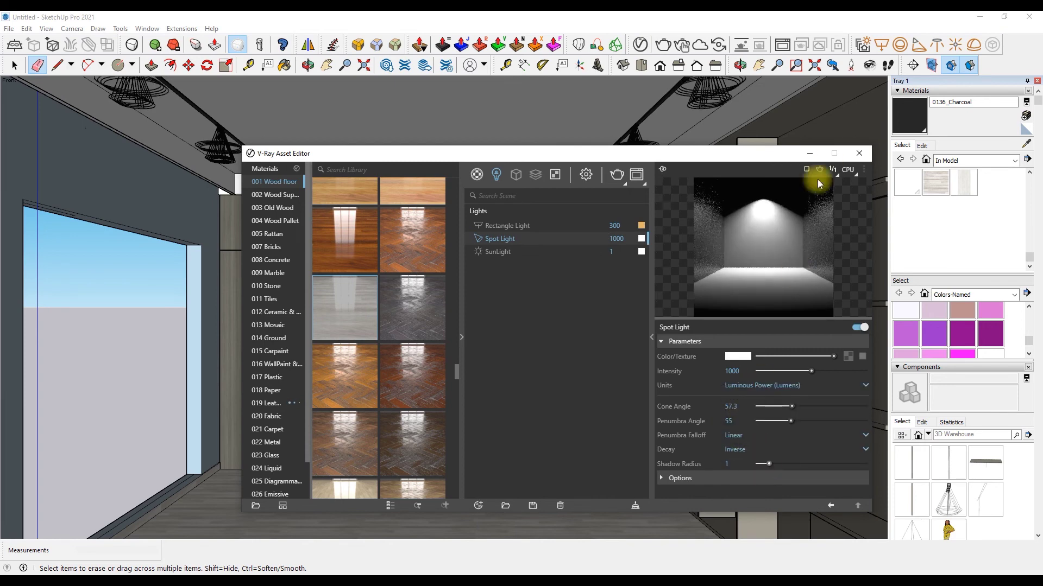
click(857, 153)
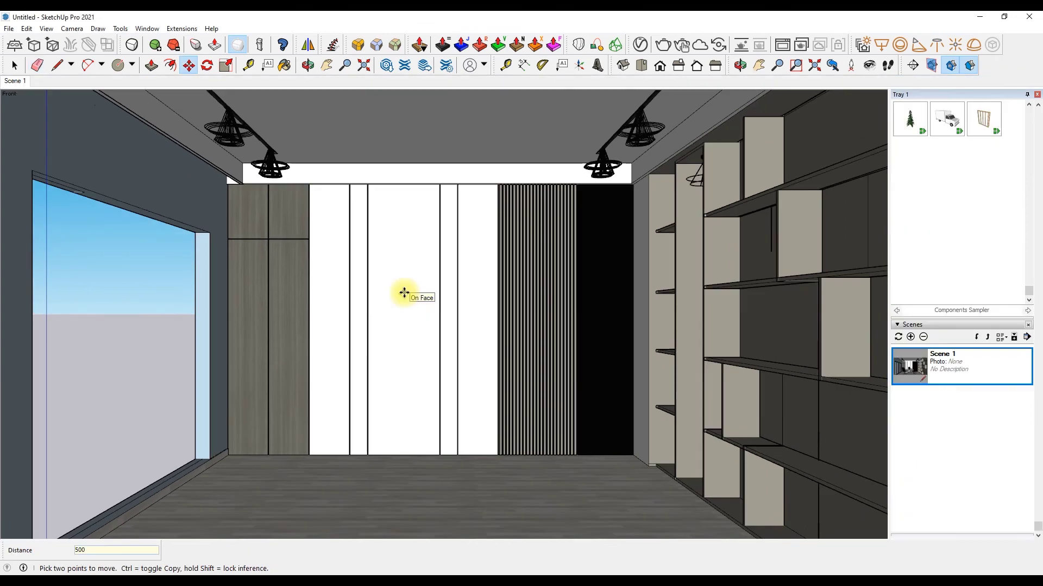
Move the curtain 500 along the red axis into the room.
scroll(400, 293, down, 5)
click(189, 65)
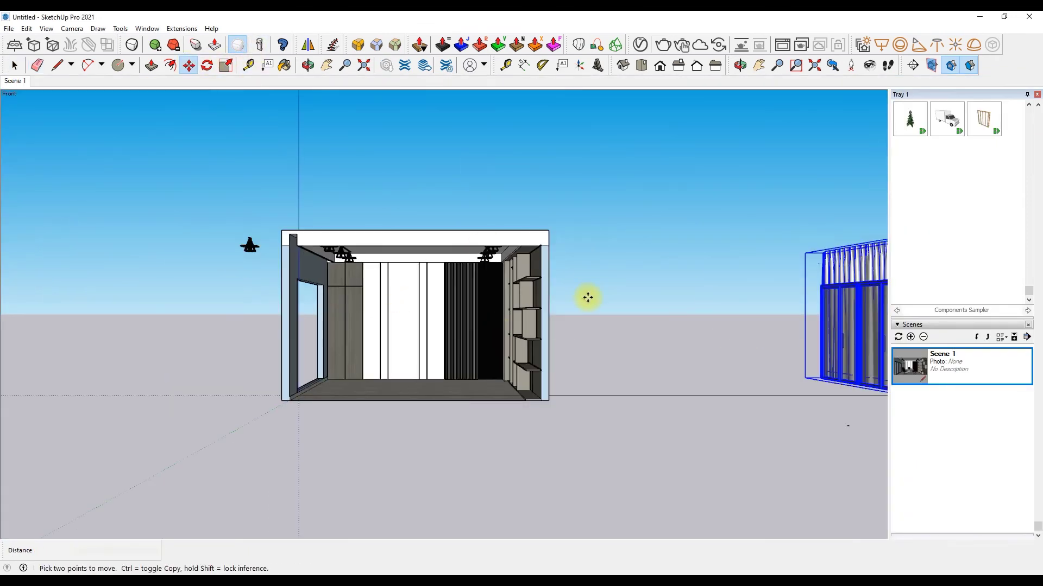
click(588, 296)
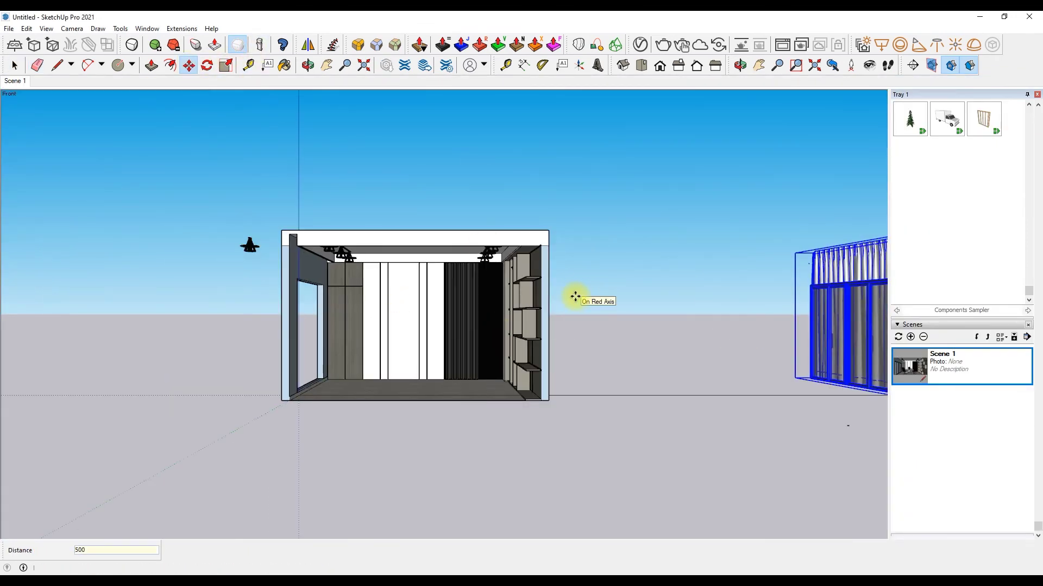
key(Return)
key(space)
Stretch the pendant lamp 1.35 times vertically, returning to the Scene 1 view.
click(918, 370)
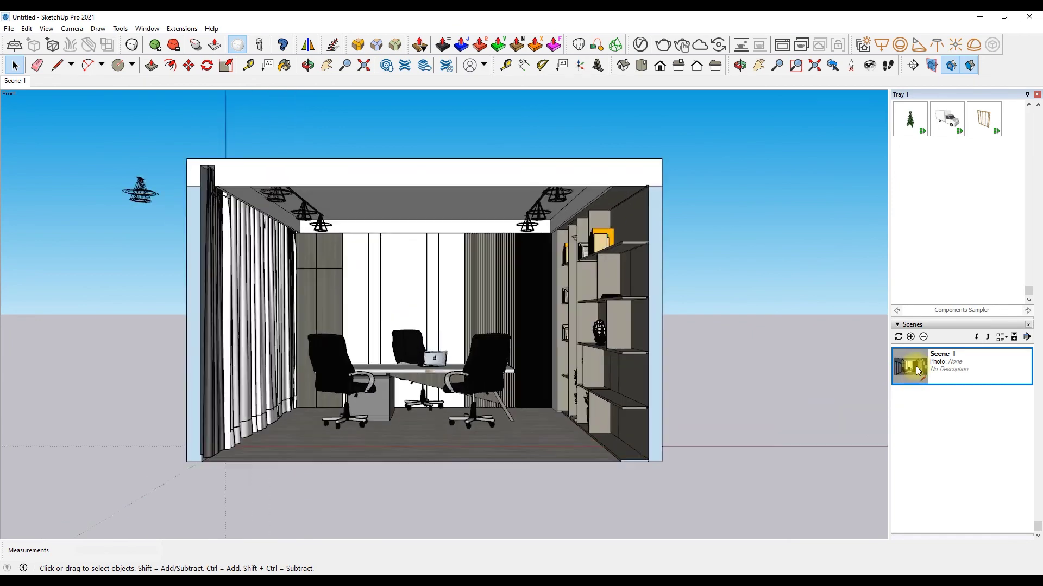
key(s)
drag(433, 210, 450, 244)
key(space)
key(f)
click(808, 279)
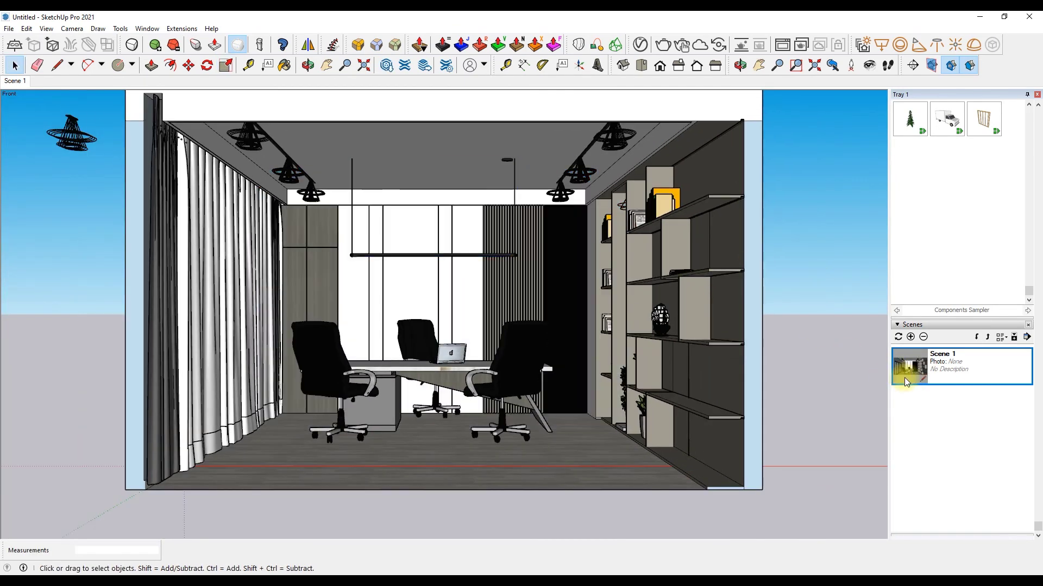
click(922, 371)
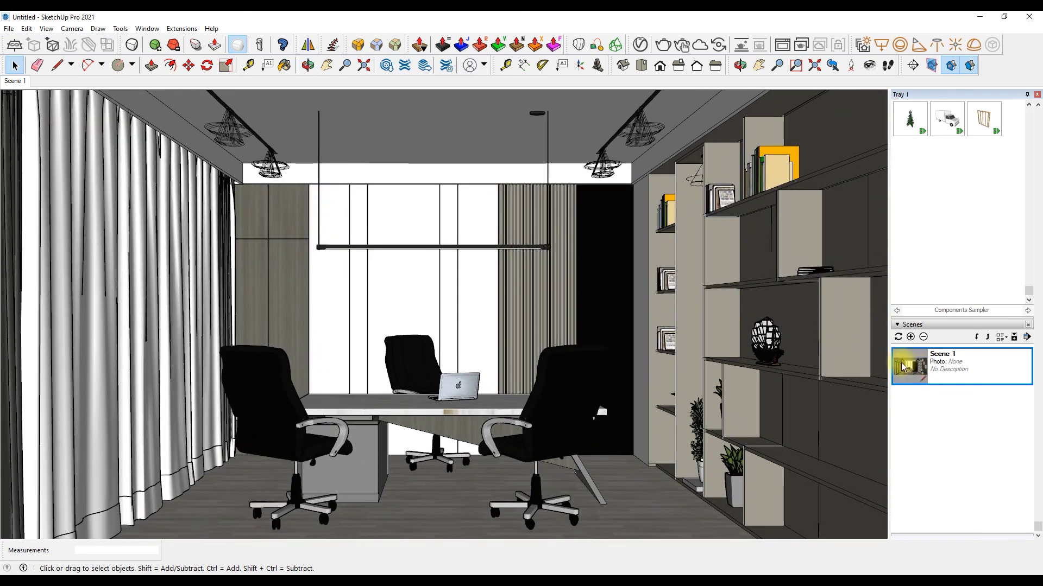
key(p)
click(641, 45)
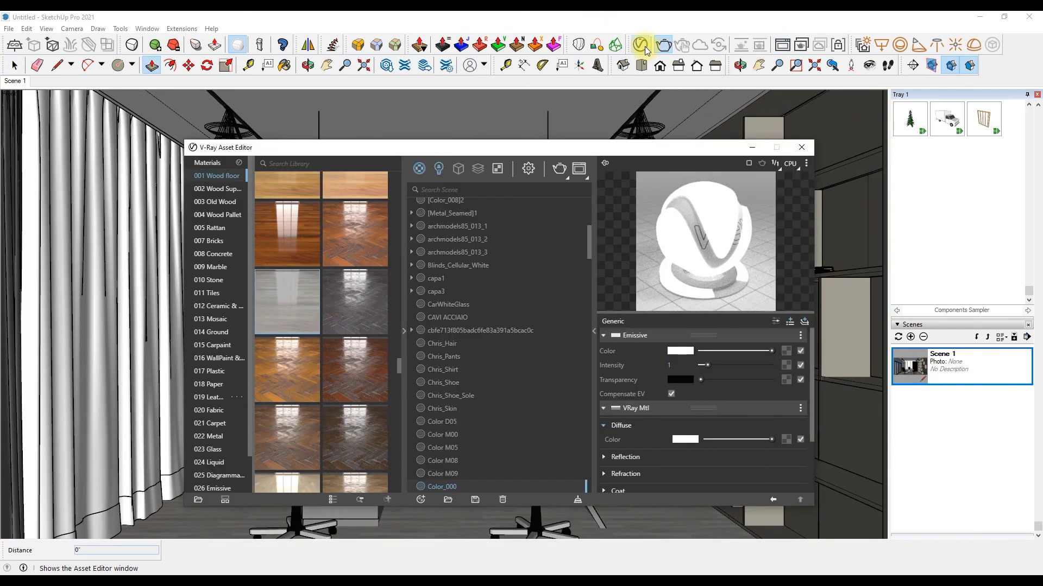
Enable the V-Ray denoiser at High+ quality and start rendering the office scene.
click(528, 168)
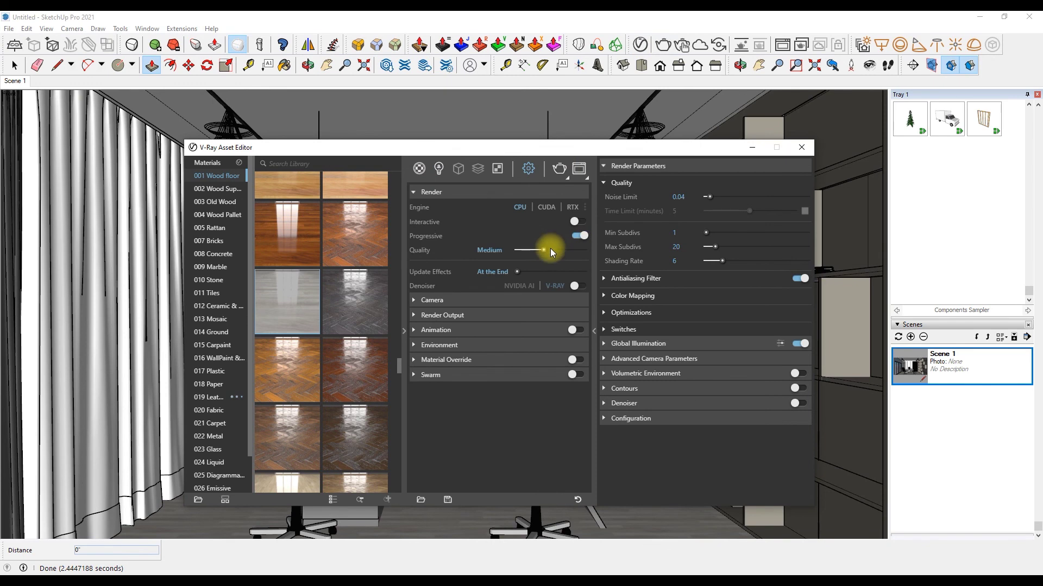
click(579, 285)
click(461, 315)
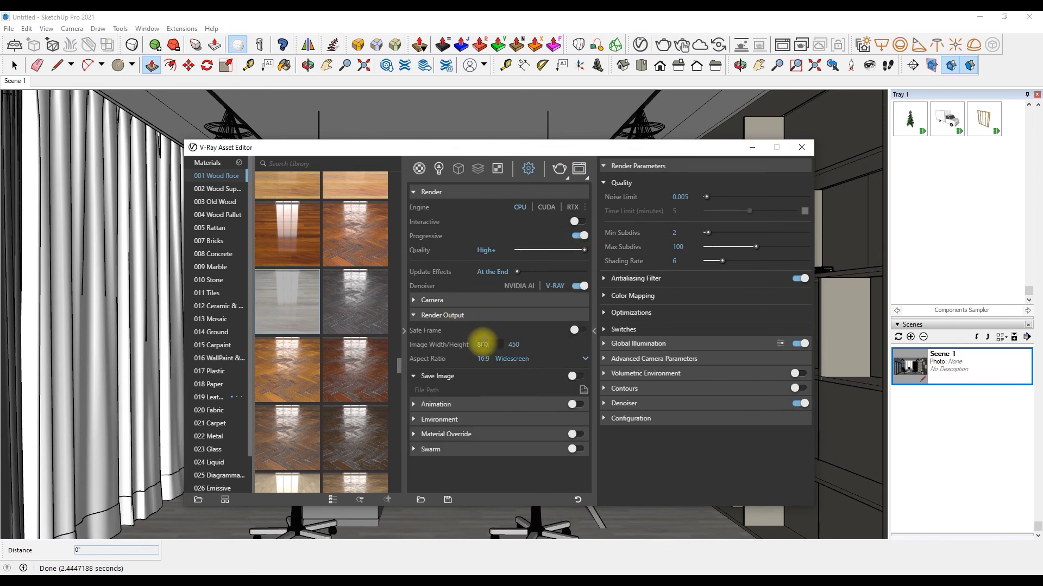
click(803, 148)
click(663, 45)
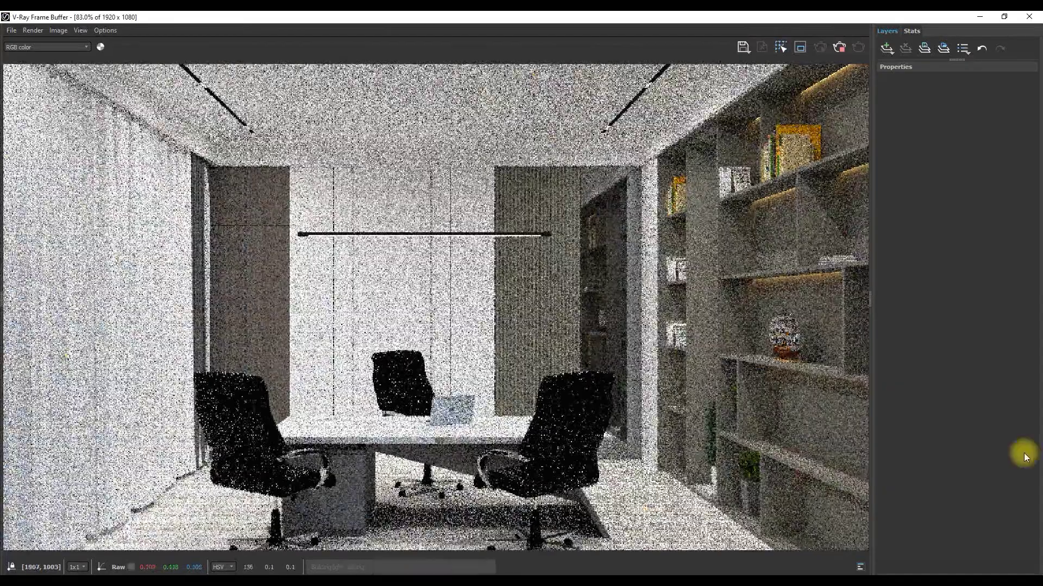